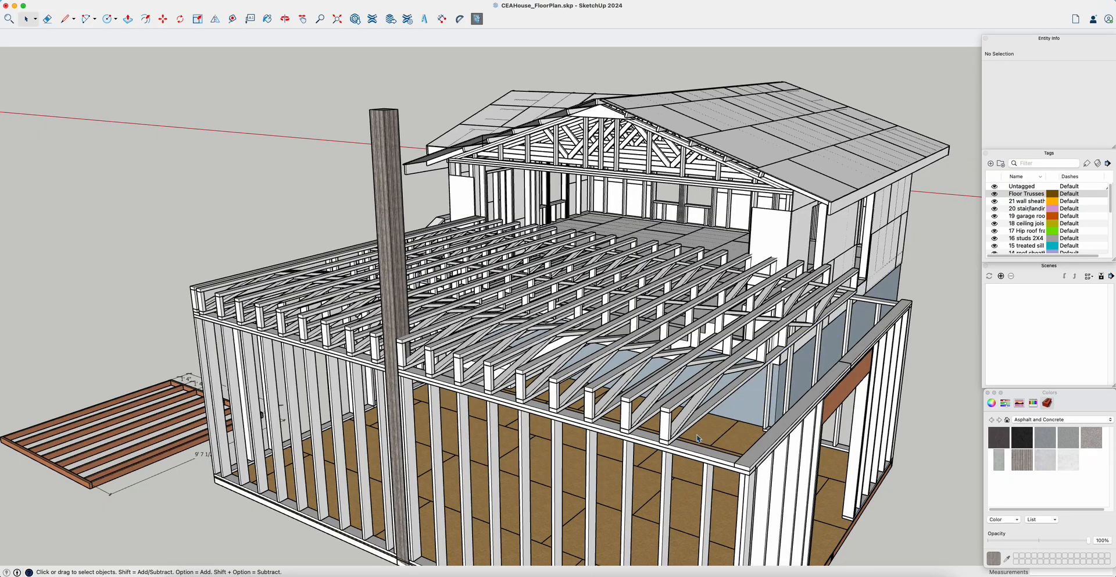
Delete all the existing floor trusses spanning the stud walls of the open room in front of the house.
left_click(669, 435)
key("Delete")
left_click(632, 423)
key("Delete")
left_click(596, 411)
key("Delete")
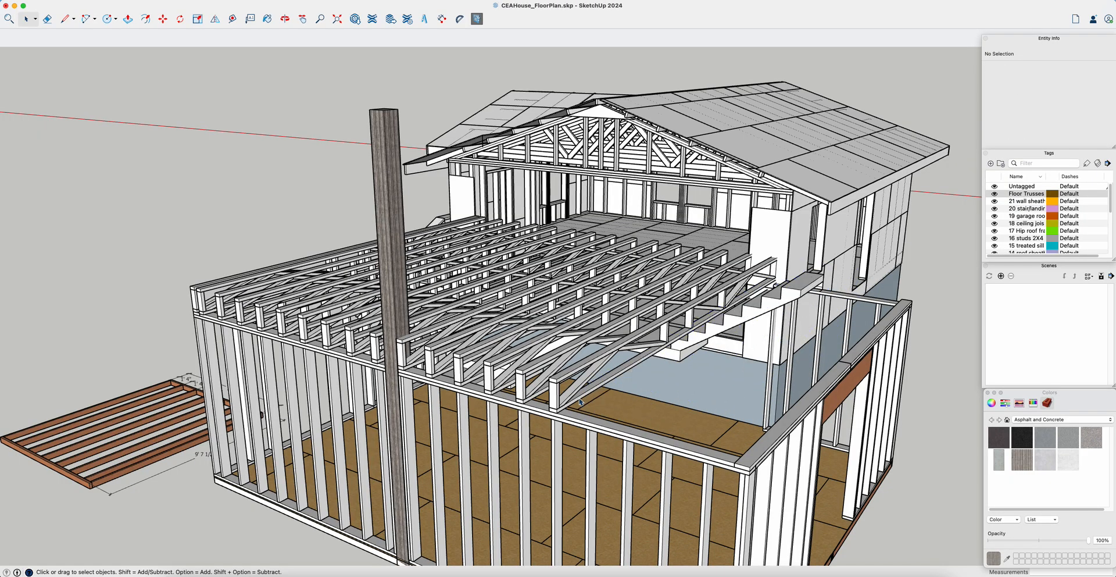
left_click(553, 397)
key("Delete")
left_click(527, 393)
key("Delete")
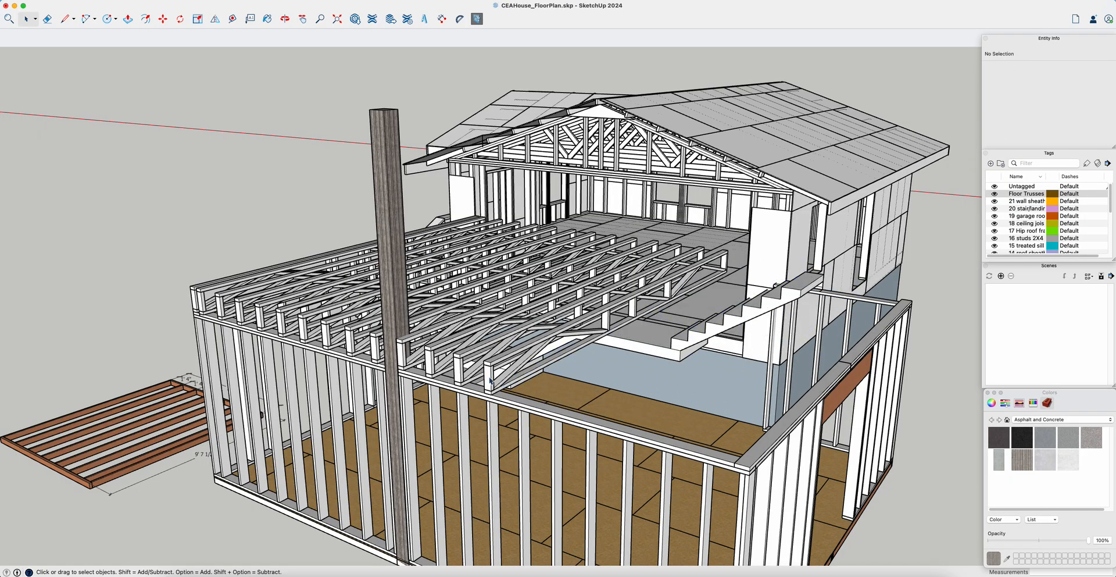
left_click(490, 381)
key("Delete")
left_click(457, 371)
key("Delete")
left_click(434, 363)
key("Delete")
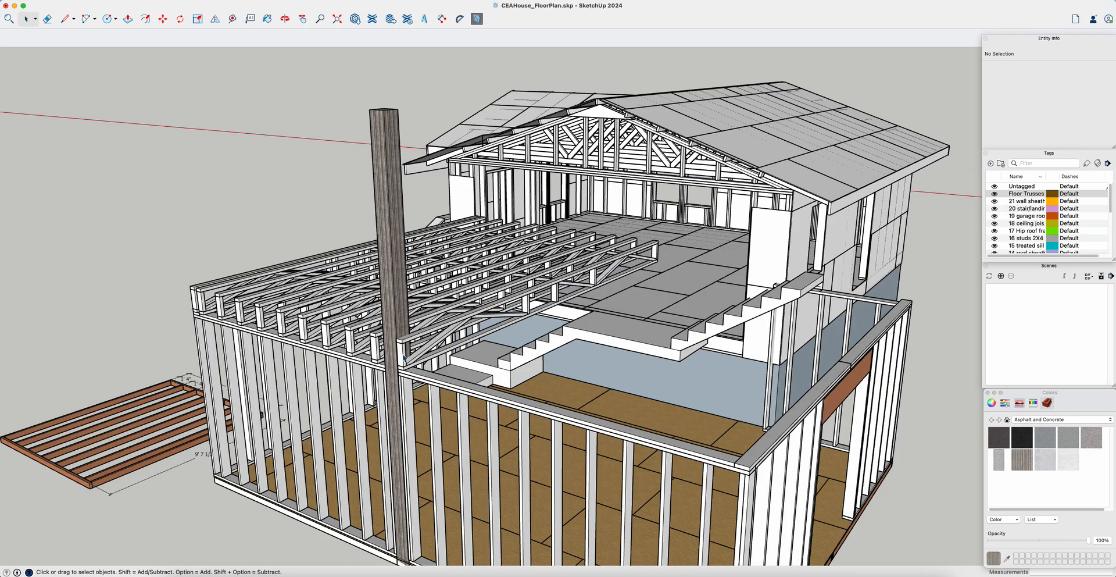
left_click(408, 358)
key("Delete")
left_click(375, 349)
key("Delete")
left_click(362, 344)
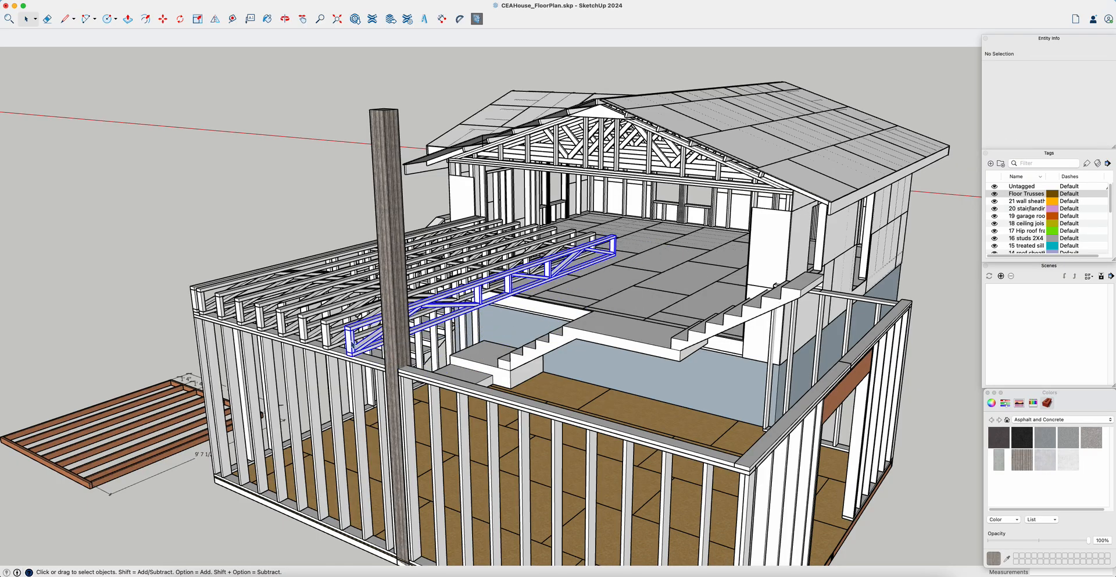
key("Delete")
left_click(330, 340)
key("Delete")
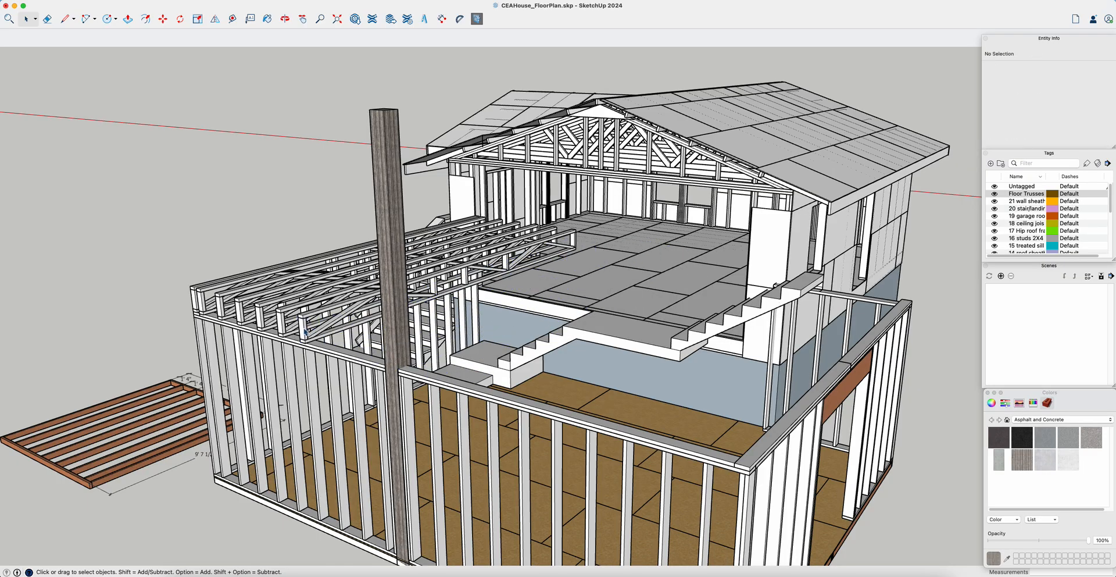
left_click(299, 321)
key("Delete")
left_click(283, 324)
key("Delete")
left_click(264, 318)
key("Delete")
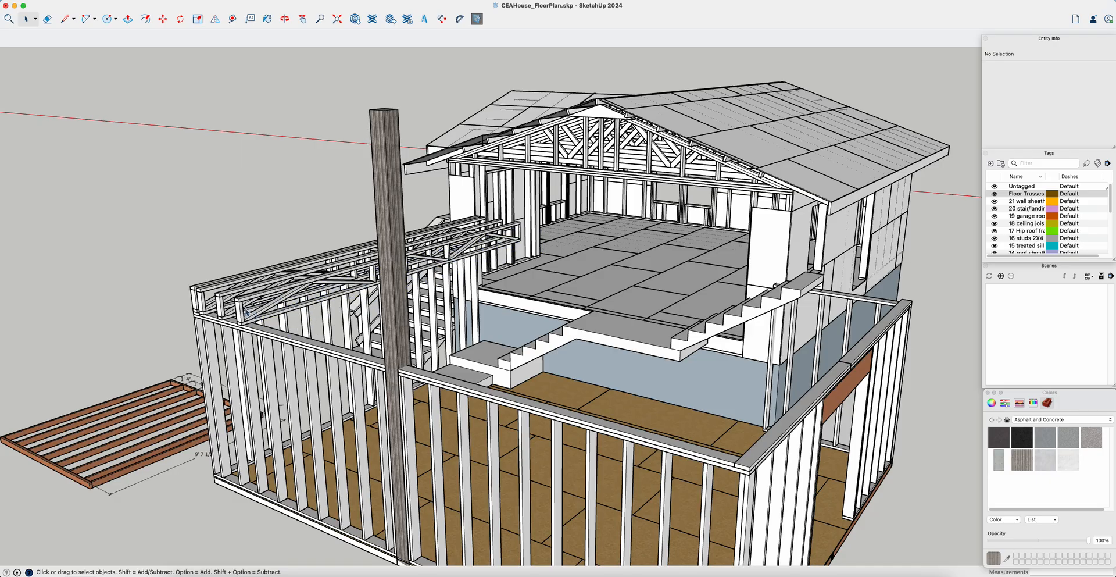
left_click(244, 313)
key("Delete")
left_click(226, 312)
key("Delete")
left_click(196, 305)
key("Delete")
left_click(194, 304)
key("Delete")
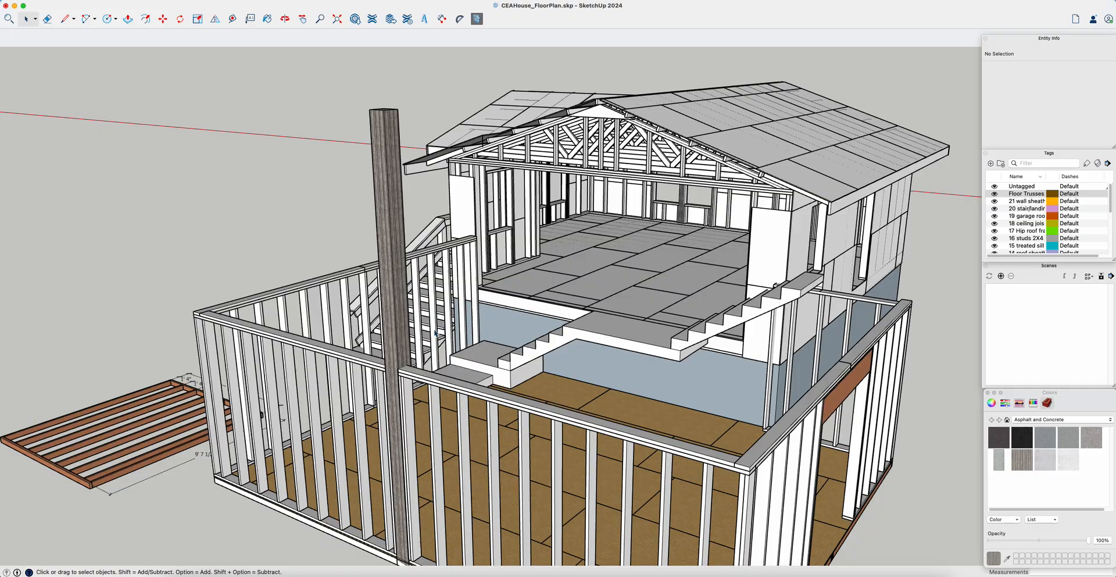
Search the 3D Warehouse for "floor truss" and open the dynamic floor truss model.
scroll(435, 332, "down", 5)
scroll(449, 345, "up", 5)
middle_click_drag(558, 335, 187, 64)
middle_click_drag(769, 302, 644, 231)
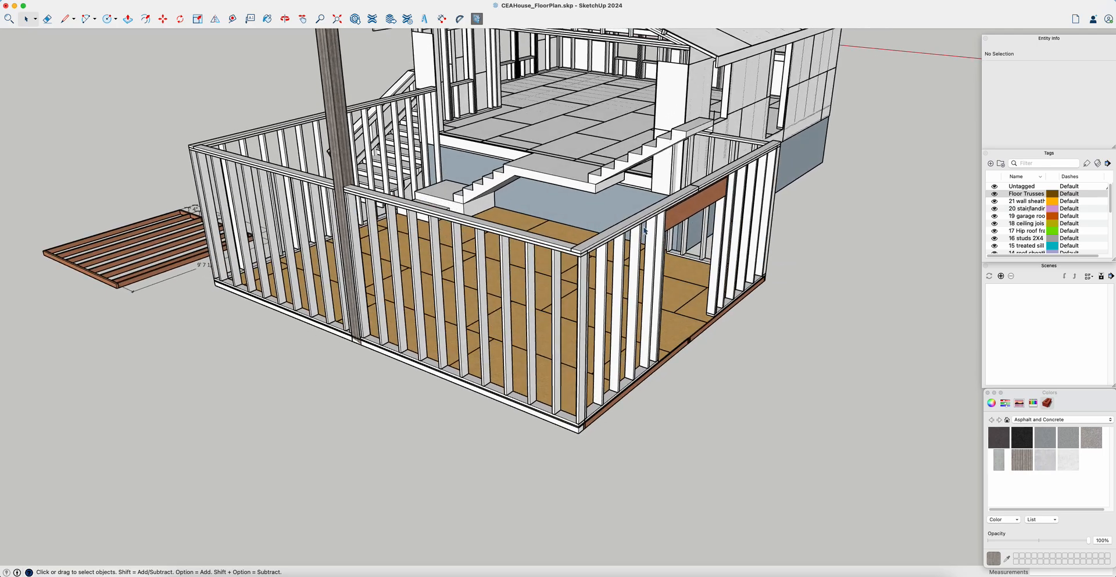
mouse_move(526, 244)
middle_mouse_down()
mouse_move(543, 215)
mouse_move(522, 238)
middle_mouse_up()
scroll(531, 234, "up", 4)
left_click(355, 19)
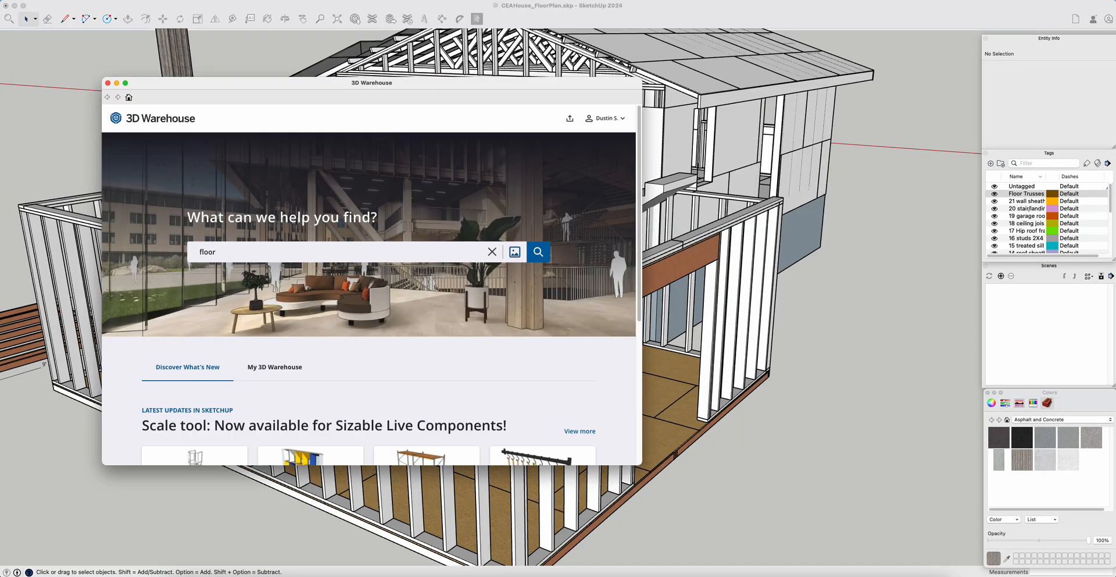
key("Return")
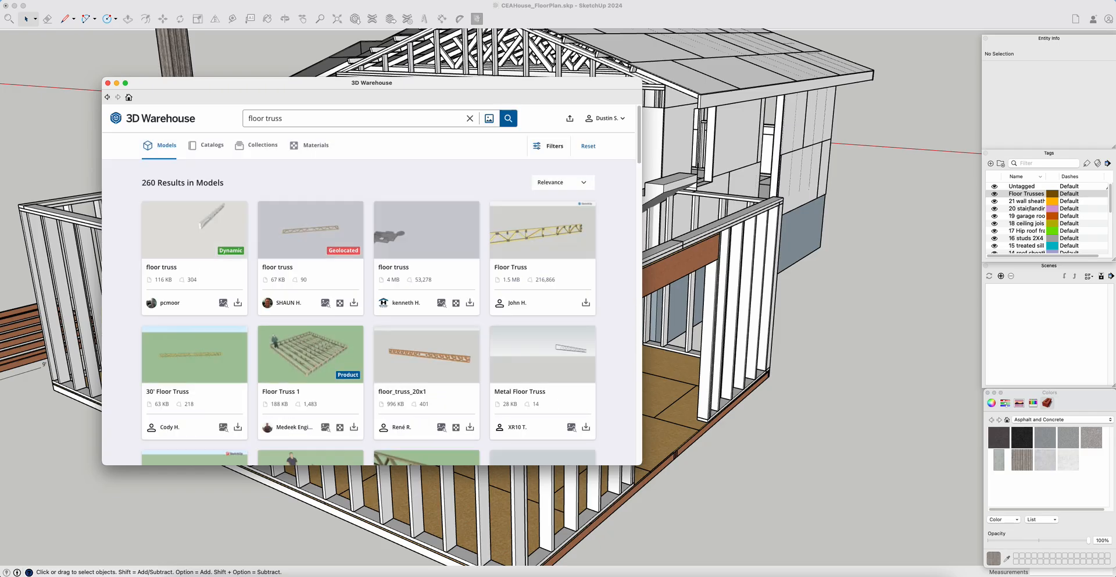
left_click(209, 221)
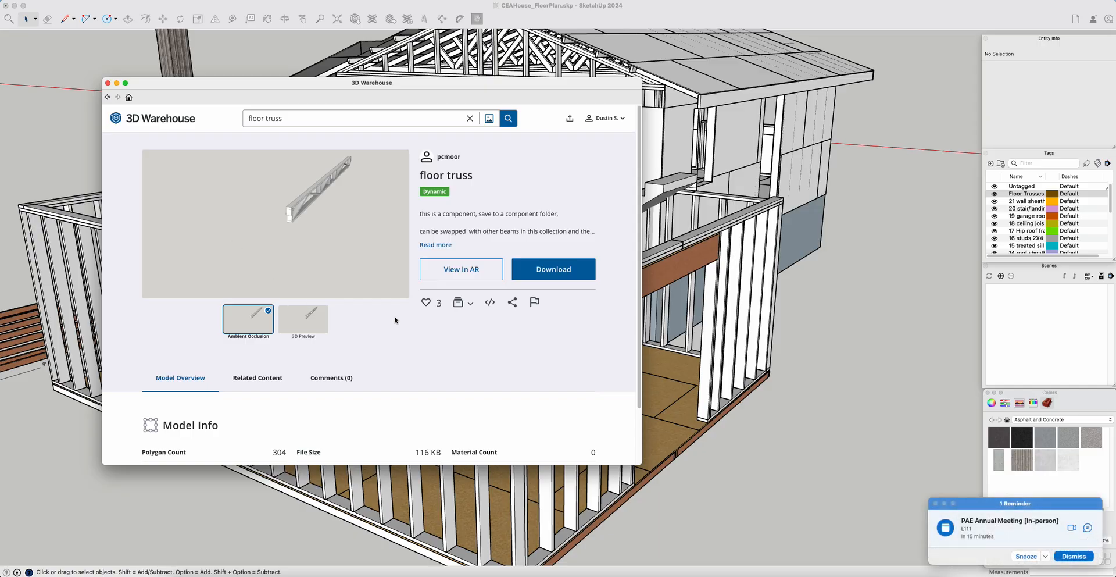
Download the floor truss directly into the model and place it on the ground outside the wall with the door opening.
left_click(1073, 556)
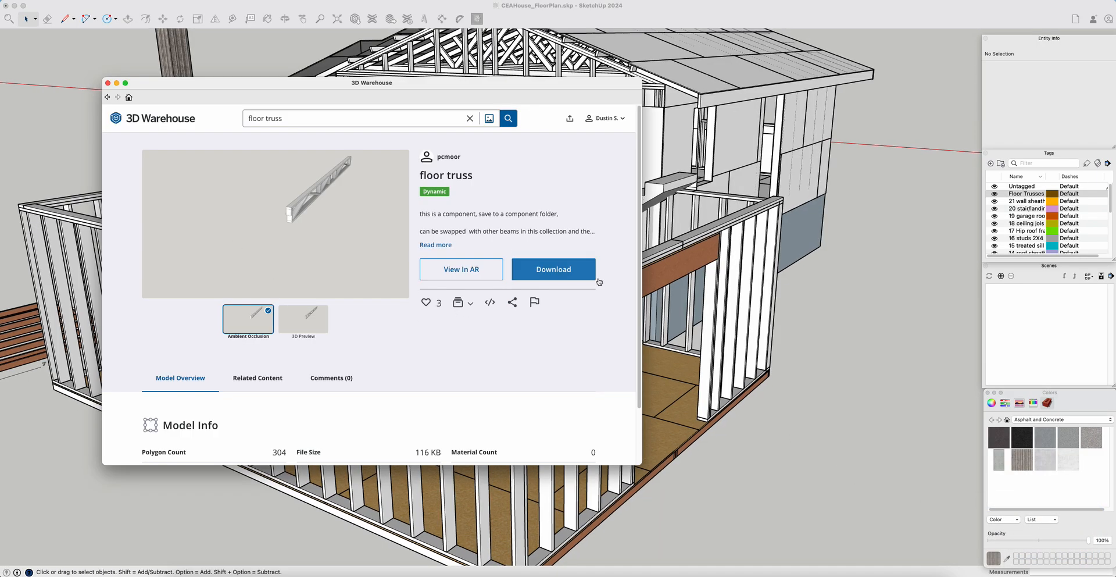
left_click(552, 269)
left_click(540, 195)
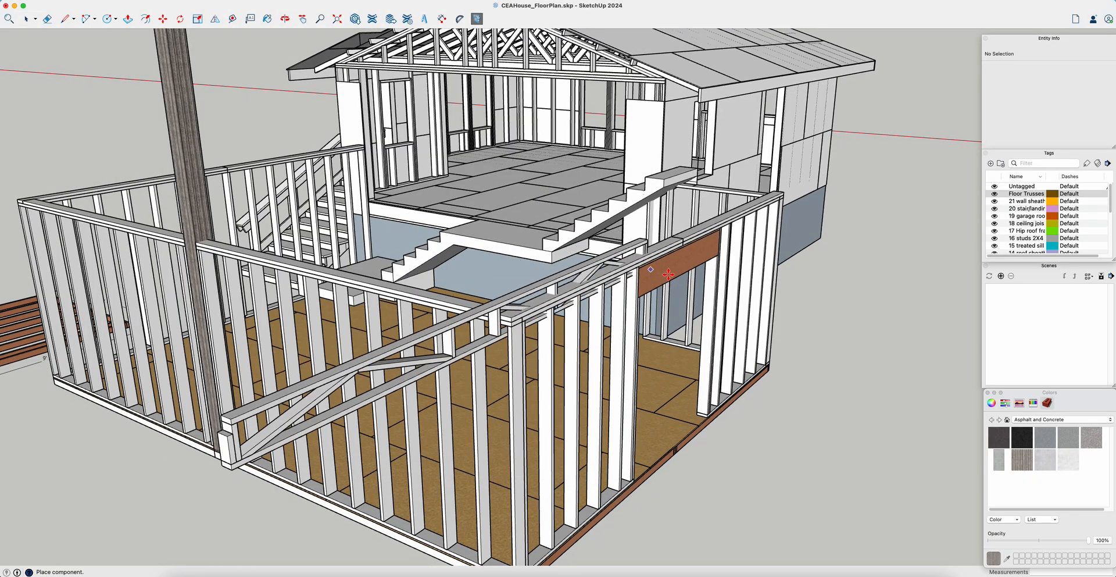
middle_click_drag(725, 211, 686, 273)
scroll(668, 234, "down", 4)
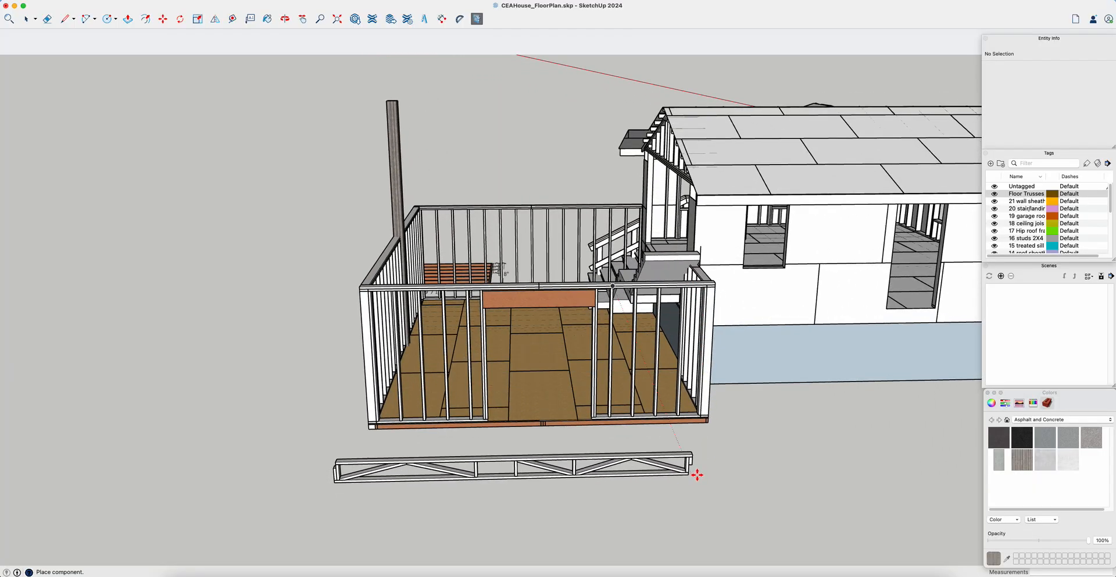
left_click(696, 473)
middle_click_drag(696, 473, 697, 466)
key("space")
Open the placed truss for editing and delete the short end block beneath the top chord's overhanging end.
scroll(640, 349, "up", 5)
left_click(688, 522)
scroll(687, 520, "up", 5)
middle_click_drag(687, 521, 526, 429)
scroll(688, 511, "down", 8)
scroll(494, 417, "up", 2)
left_click(456, 403)
scroll(457, 404, "up", 5)
scroll(707, 443, "down", 4)
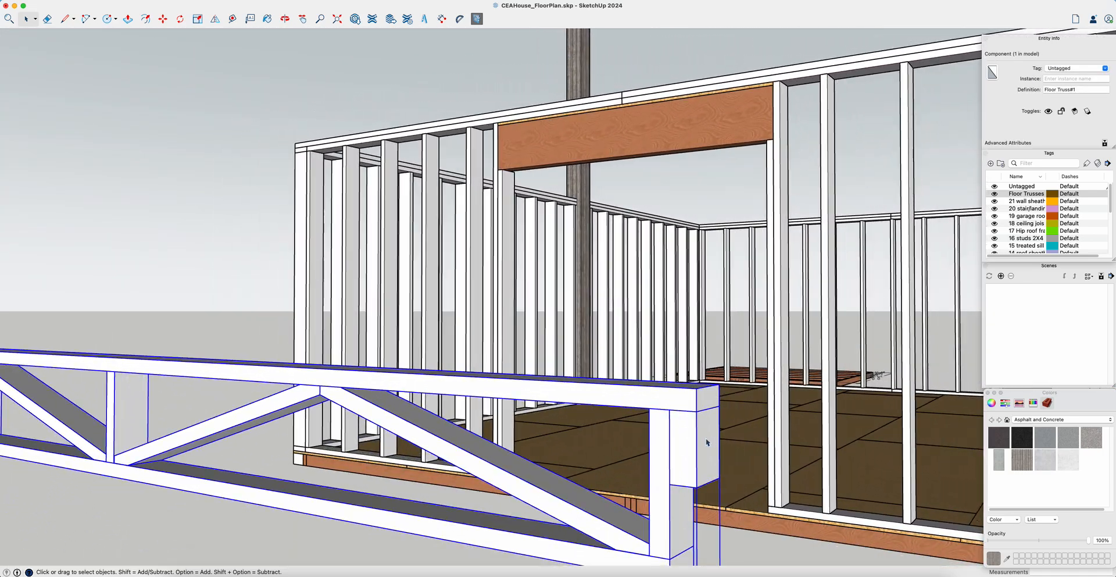
double_click(707, 443)
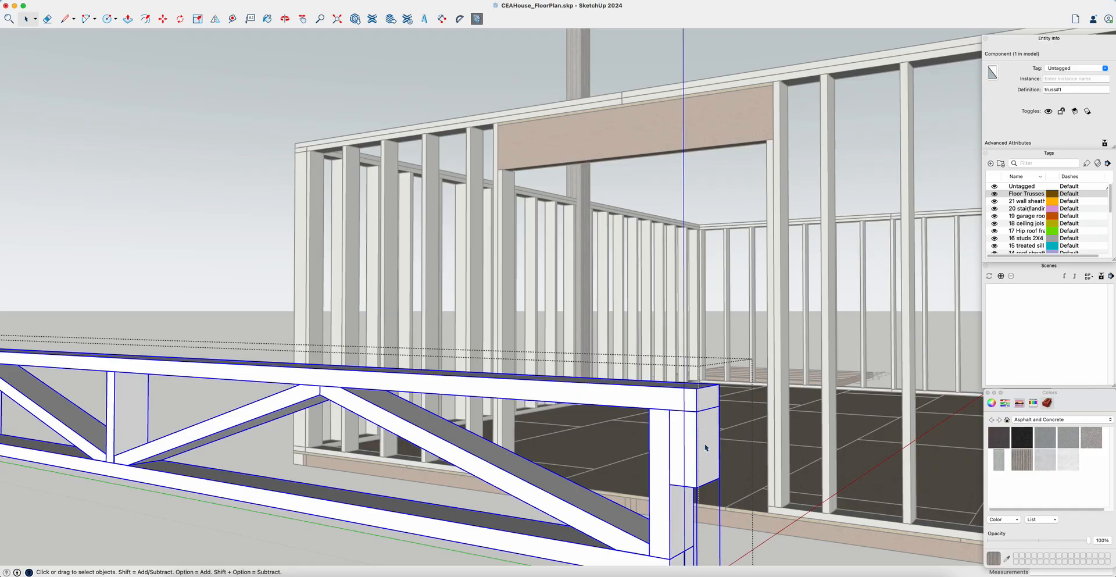
double_click(704, 437)
left_click(710, 453)
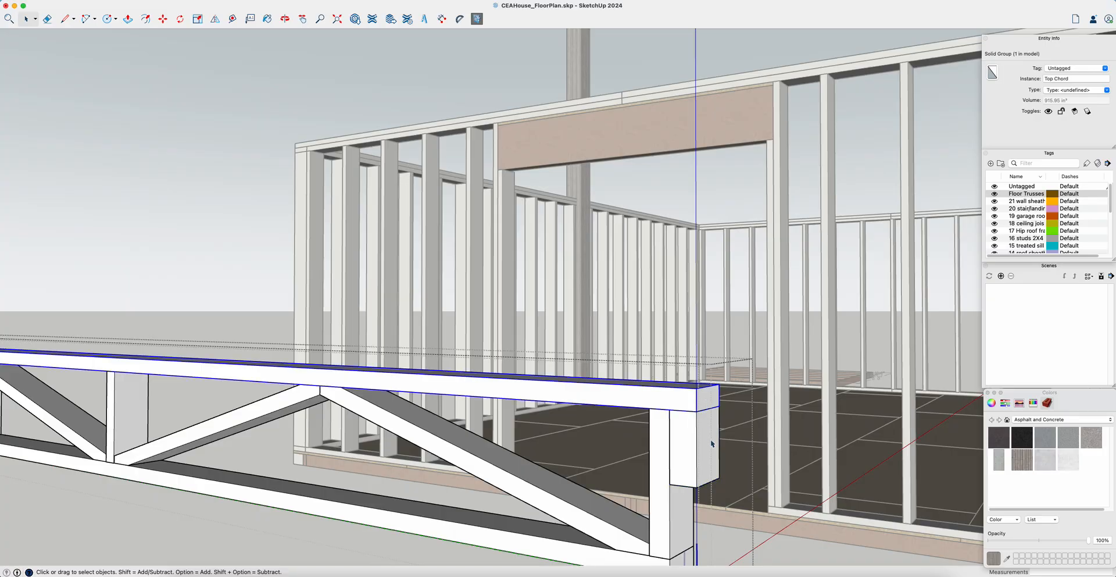
double_click(709, 453)
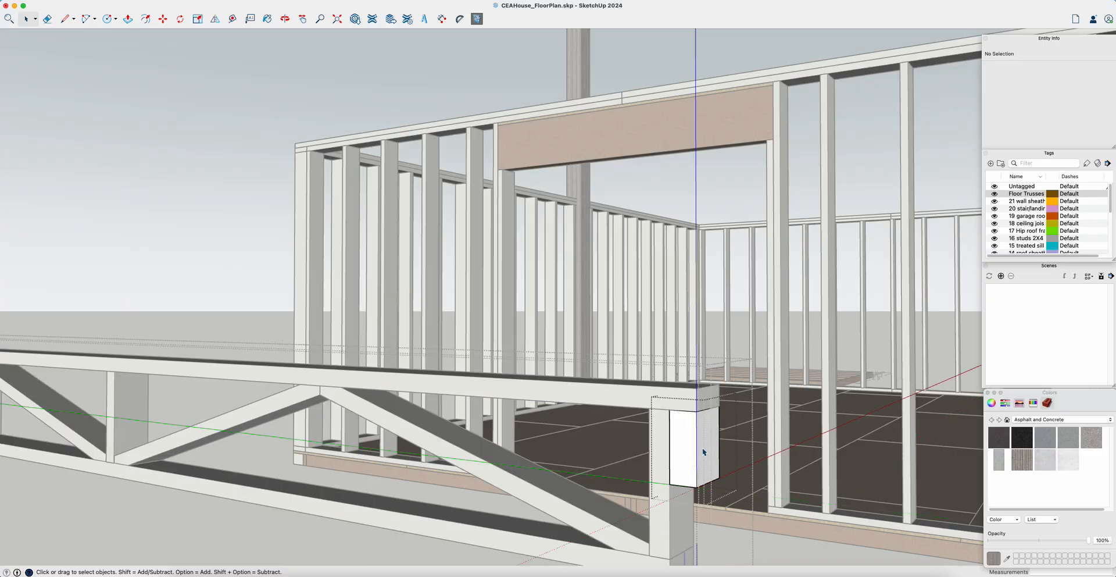
key("Escape")
left_click(701, 454)
key("Delete")
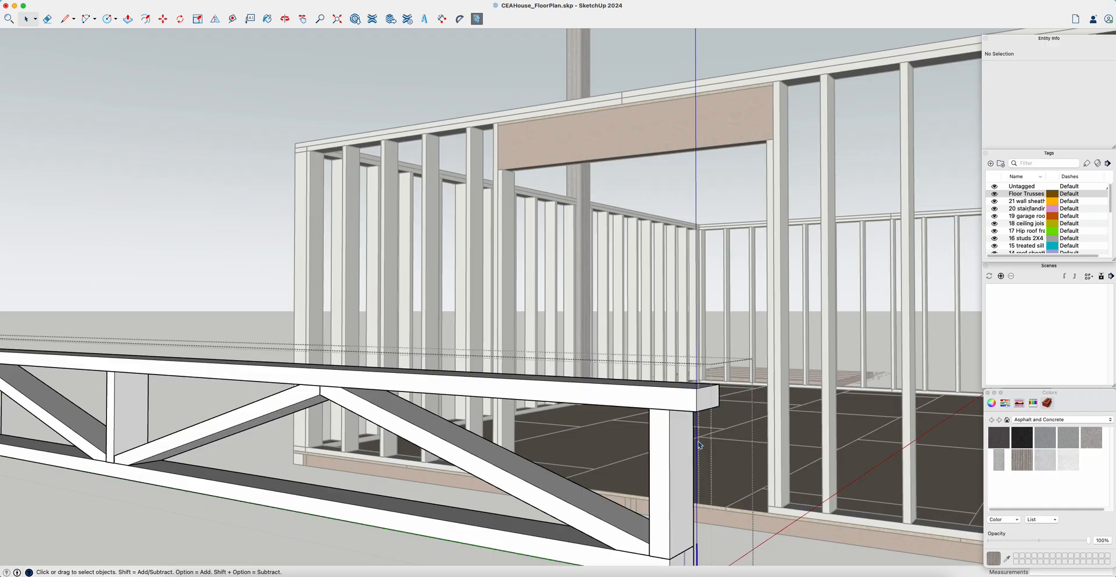
Push/Pull both end faces of the top chord back flush with the truss's end posts.
double_click(702, 407)
key("p")
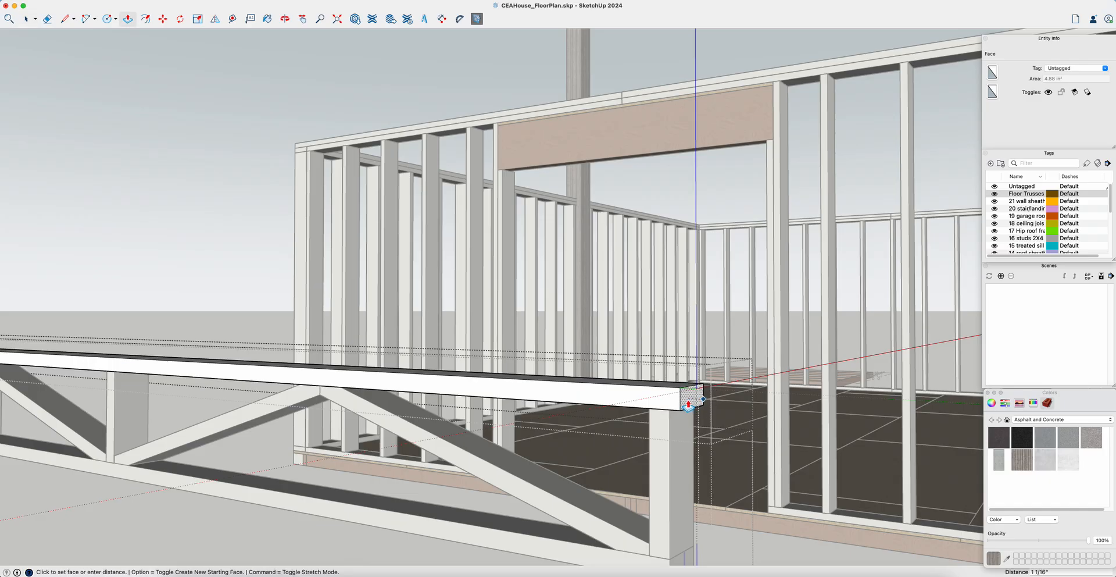
left_click(674, 425)
middle_click_drag(690, 448, 622, 445)
scroll(549, 437, "up", 4)
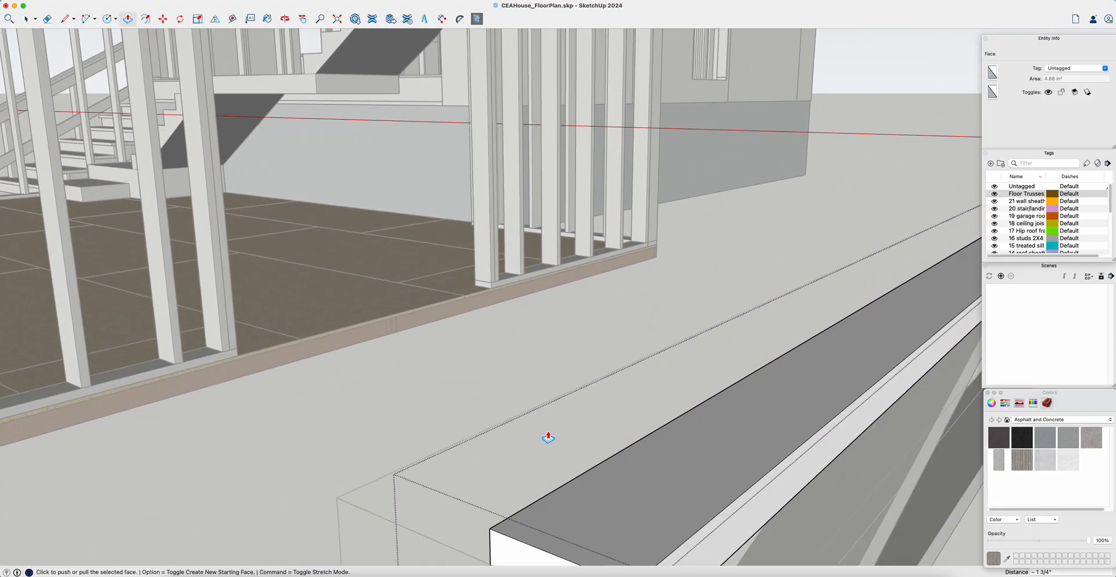
scroll(561, 443, "down", 3)
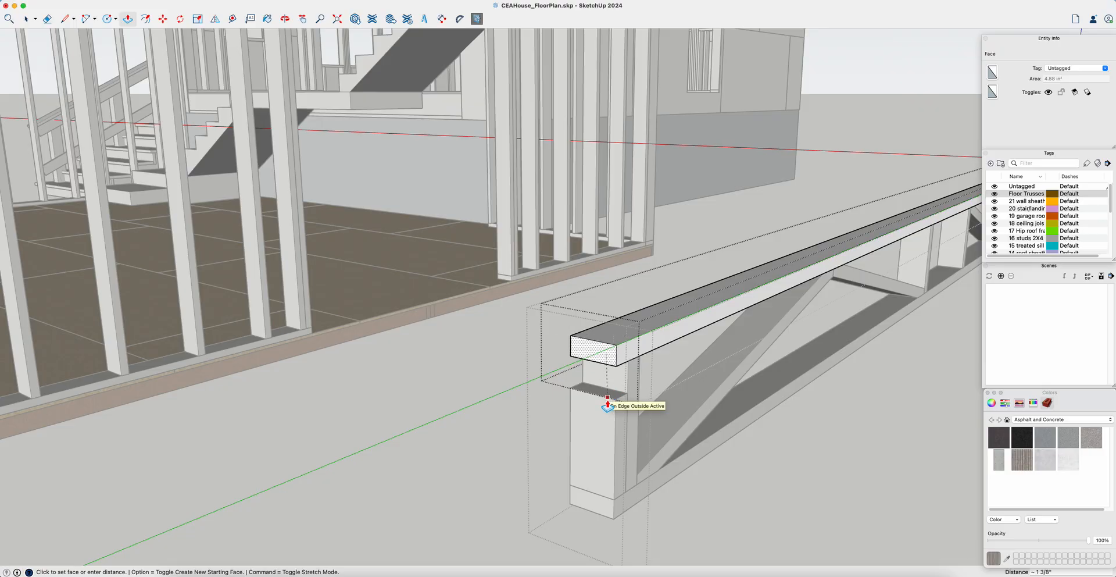
mouse_move(615, 383)
middle_mouse_down()
mouse_move(606, 390)
mouse_move(613, 381)
middle_mouse_up()
left_click(624, 380)
Delete the short end block above the bottom chord at the opposite end of the truss.
key("space")
left_click(502, 434)
scroll(570, 449, "up", 2)
left_click(570, 448)
middle_click_drag(569, 510, 568, 469, "shift")
key("Delete")
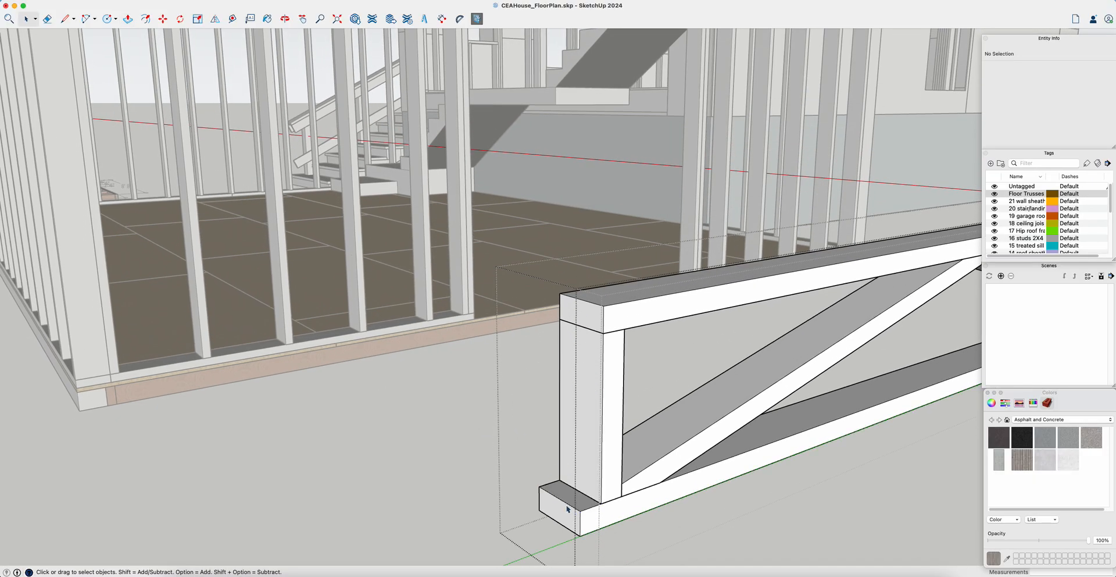
Push/Pull the protruding end of the bottom chord back flush with the end post.
double_click(568, 518)
middle_click_drag(568, 517, 567, 516)
key("p")
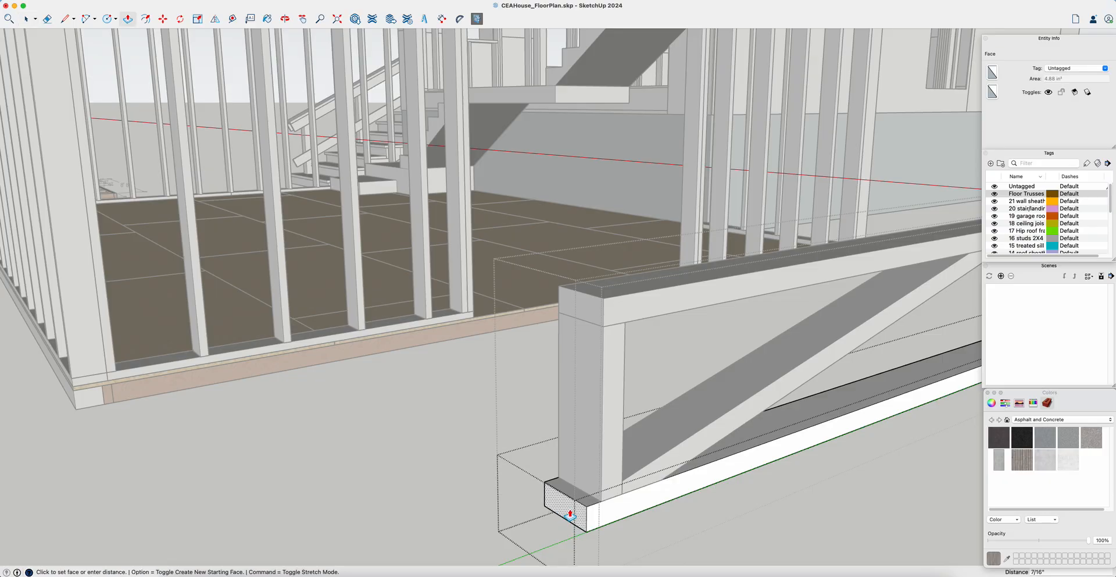
left_click(593, 454)
key("space")
left_click(710, 502)
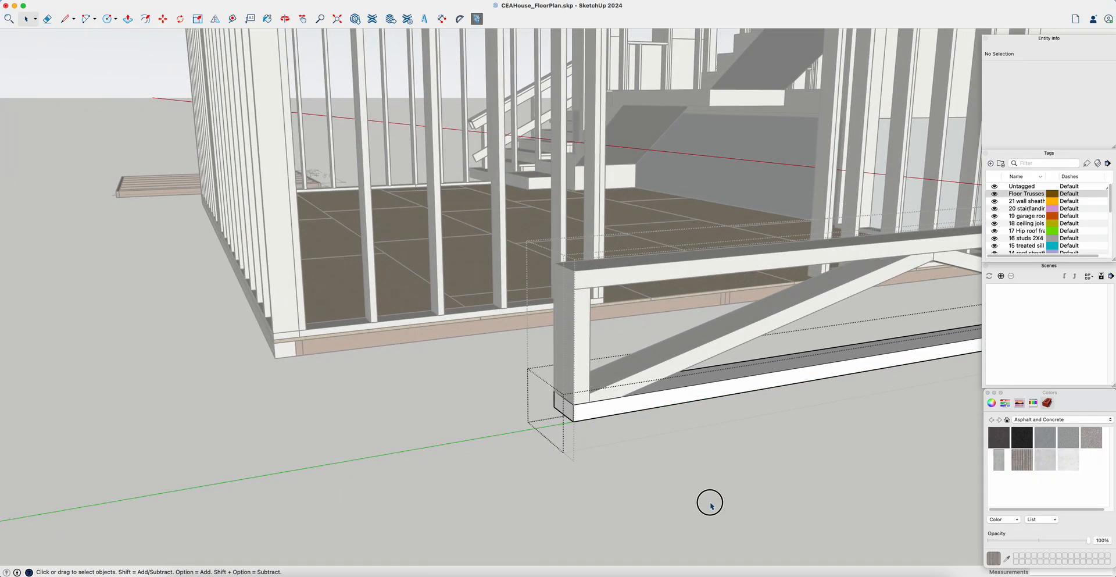
left_click(686, 487)
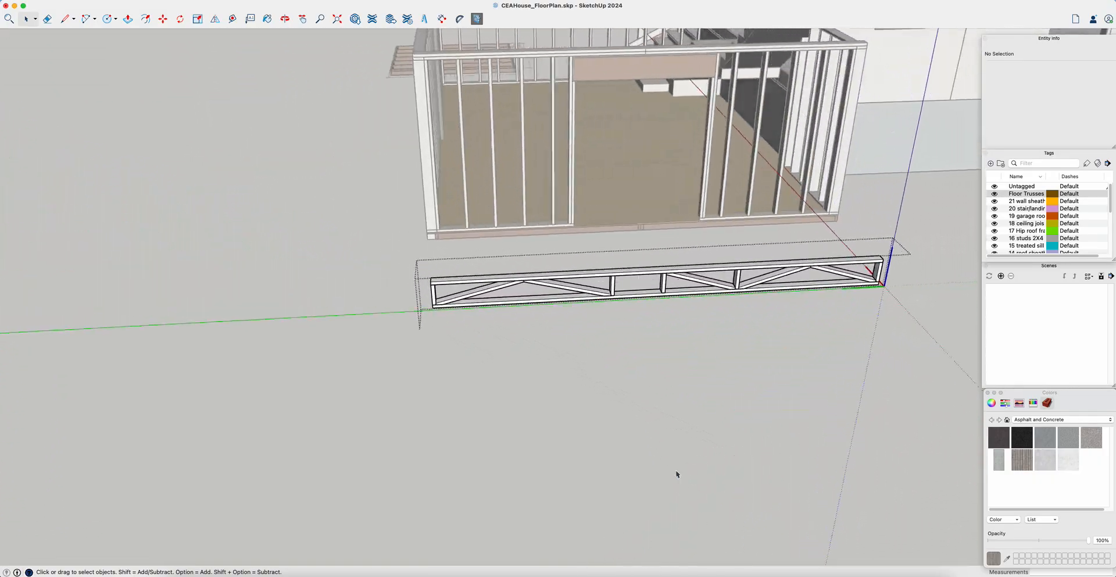
Raise the trimmed truss vertically by its bottom end corner to the height of the stud wall's top corner.
left_click(581, 465)
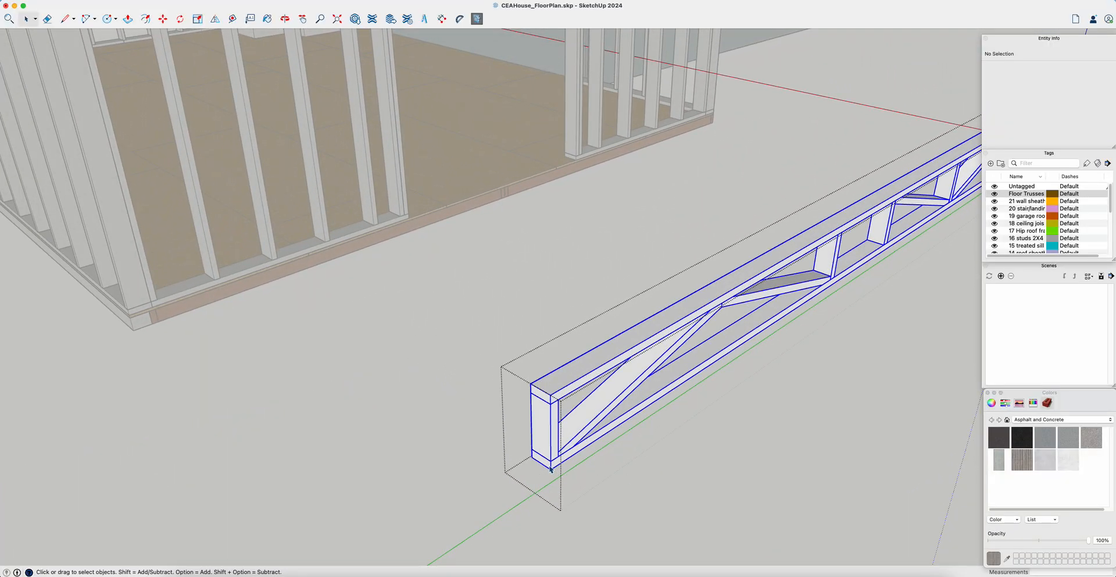
key("m")
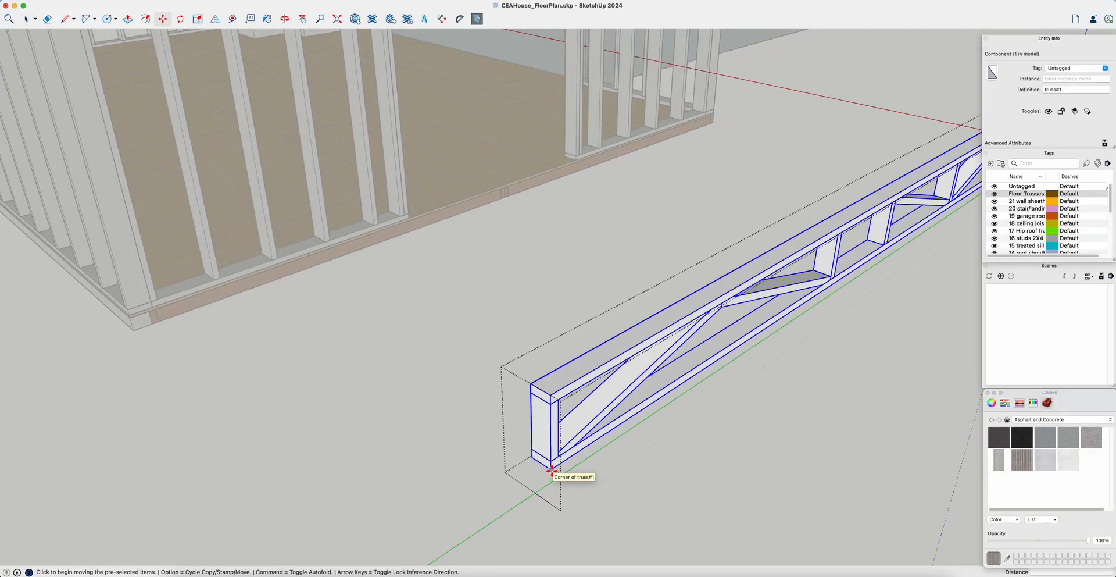
scroll(555, 476, "up", 6)
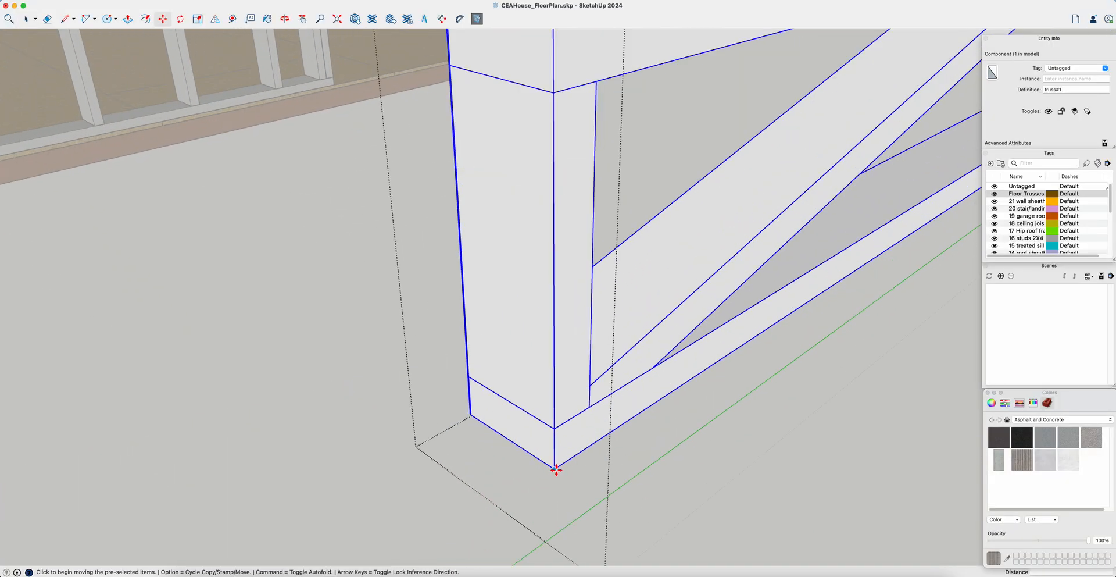
left_click(557, 470)
scroll(558, 469, "down", 10)
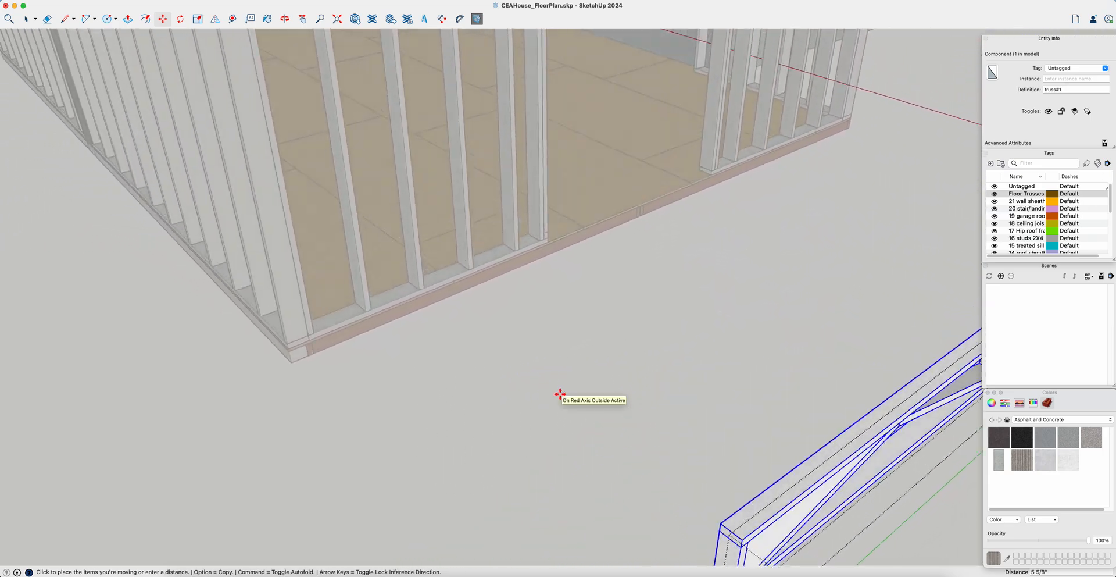
scroll(560, 395, "down", 8)
scroll(563, 392, "up", 3)
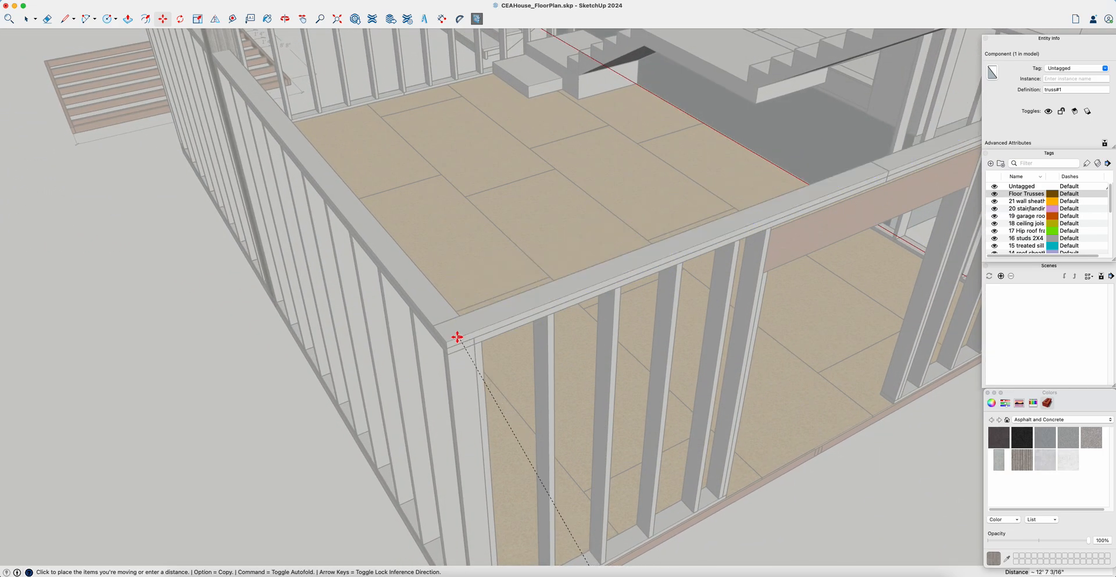
scroll(459, 338, "up", 4)
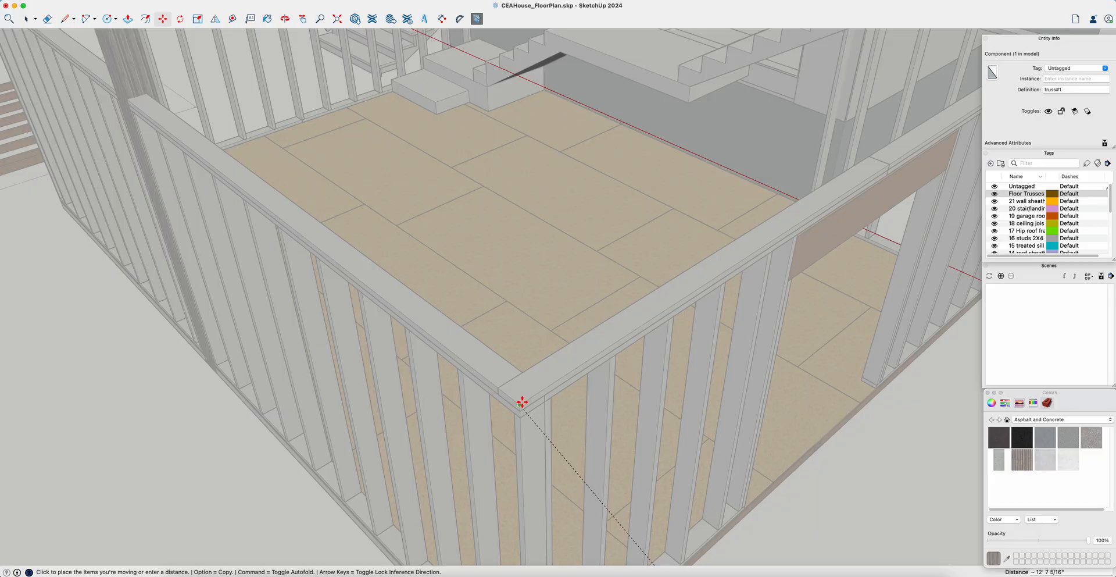
left_click(522, 403)
scroll(553, 417, "down", 8)
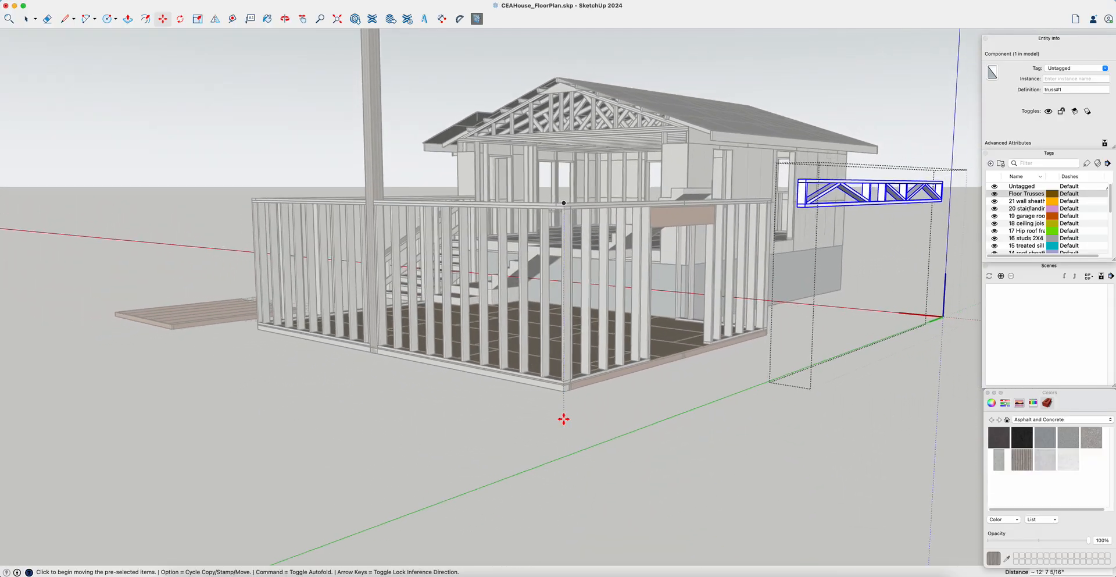
key("space")
left_click(700, 436)
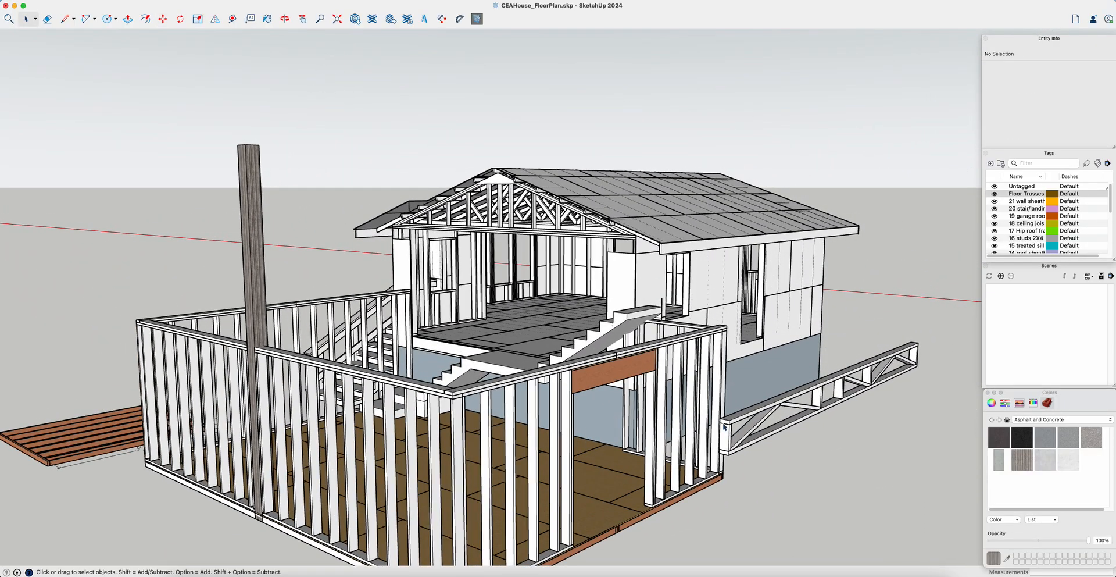
Move the trimmed floor truss by its bottom end corner onto the top outer corner of the front stud wall.
key("m")
left_click(731, 457)
scroll(733, 418, "up", 5)
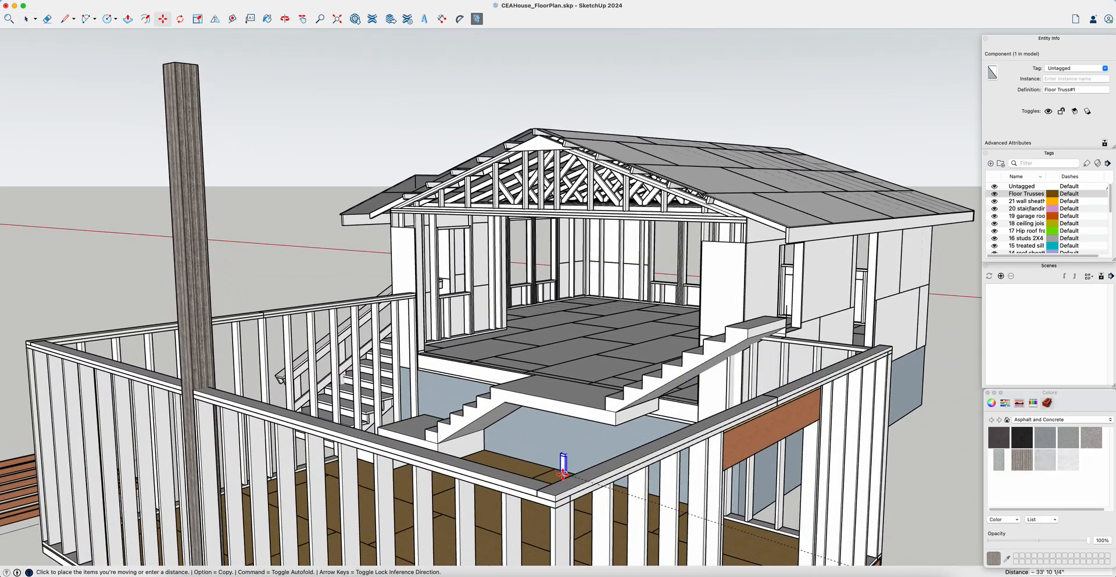
left_click(555, 495)
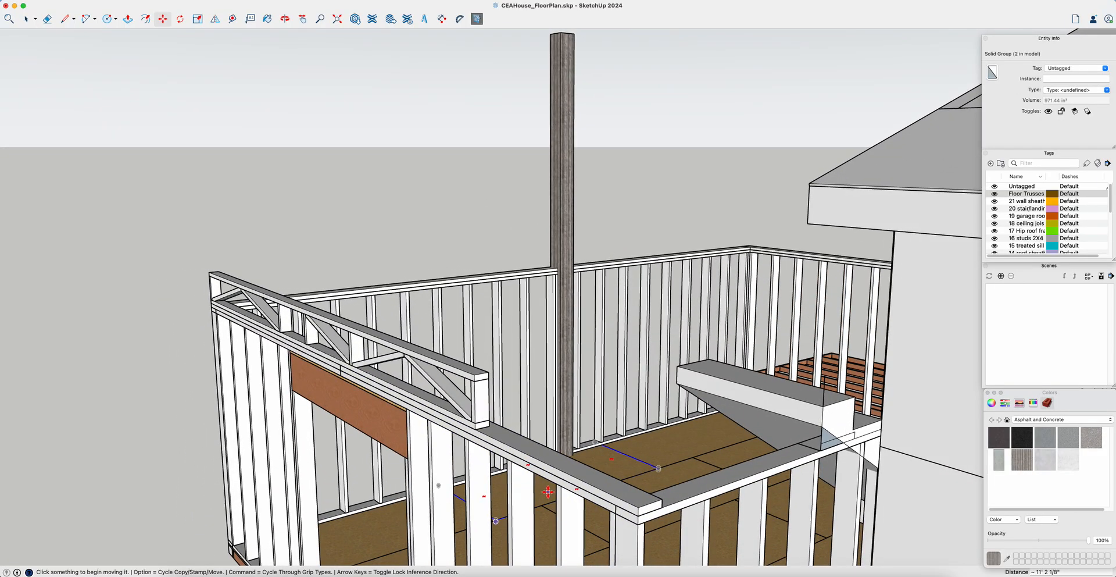
Scale the truss lengthwise by about 1.27 along the green axis so its end meets the wall's outer corner.
key("s")
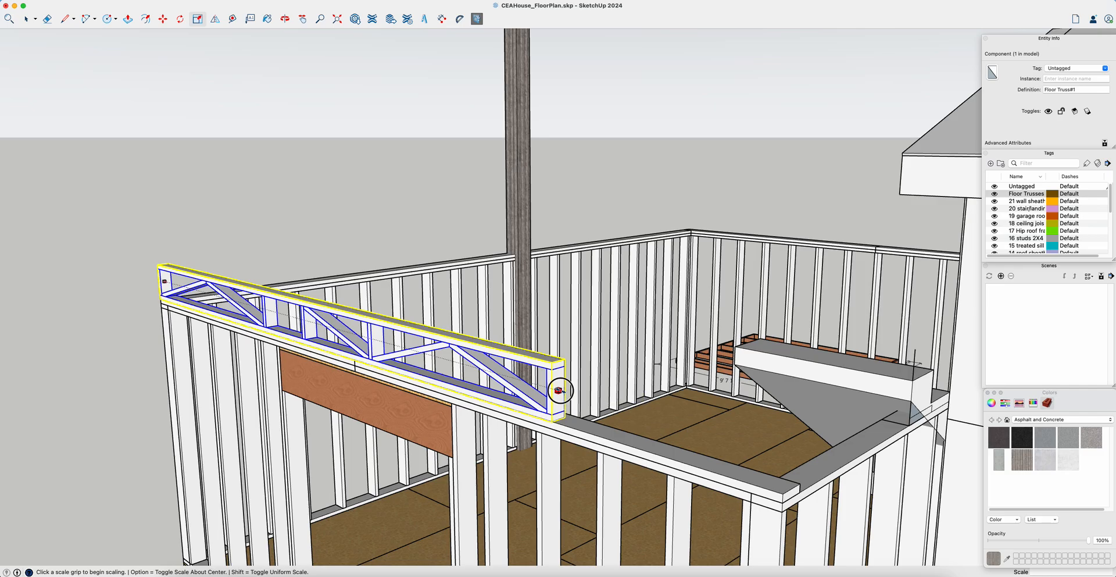
left_click_drag(577, 398, 794, 455)
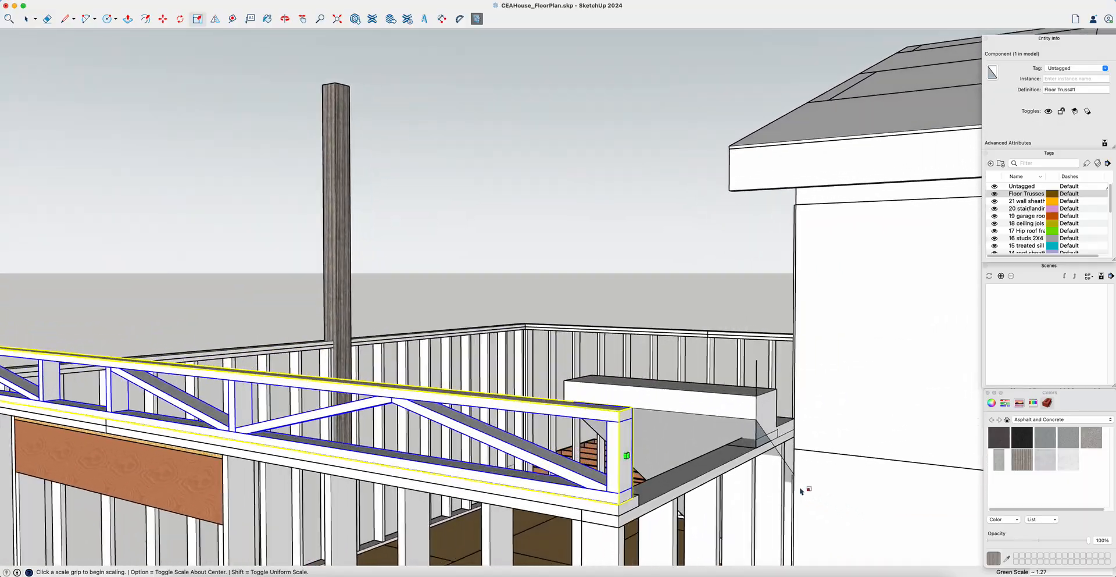
key("space")
Place a guide line 14 inches above the truss's bottom edge to mark the truss height.
left_click(640, 301)
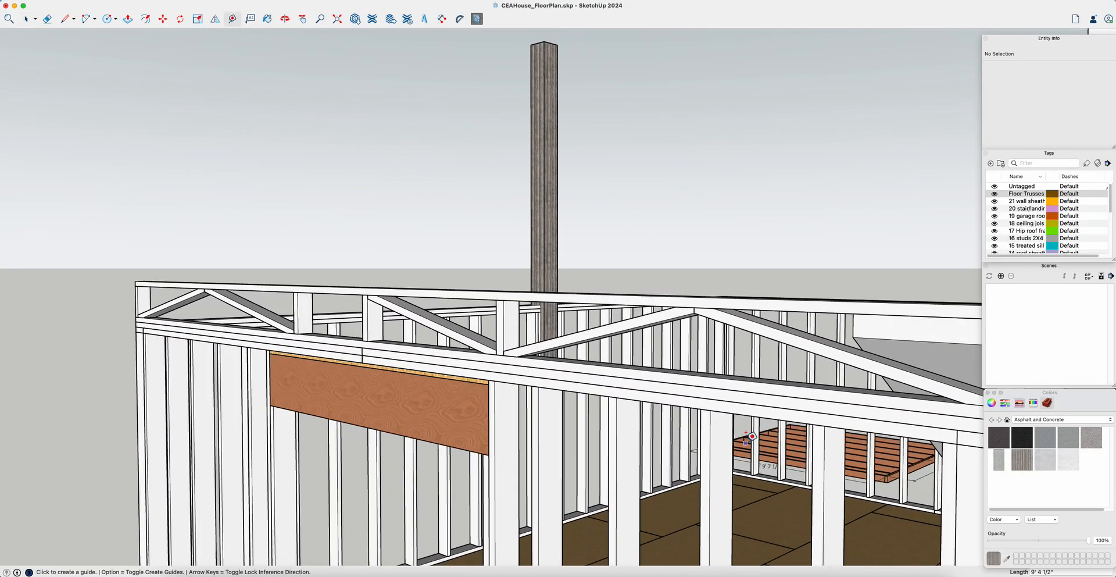
left_click(803, 397)
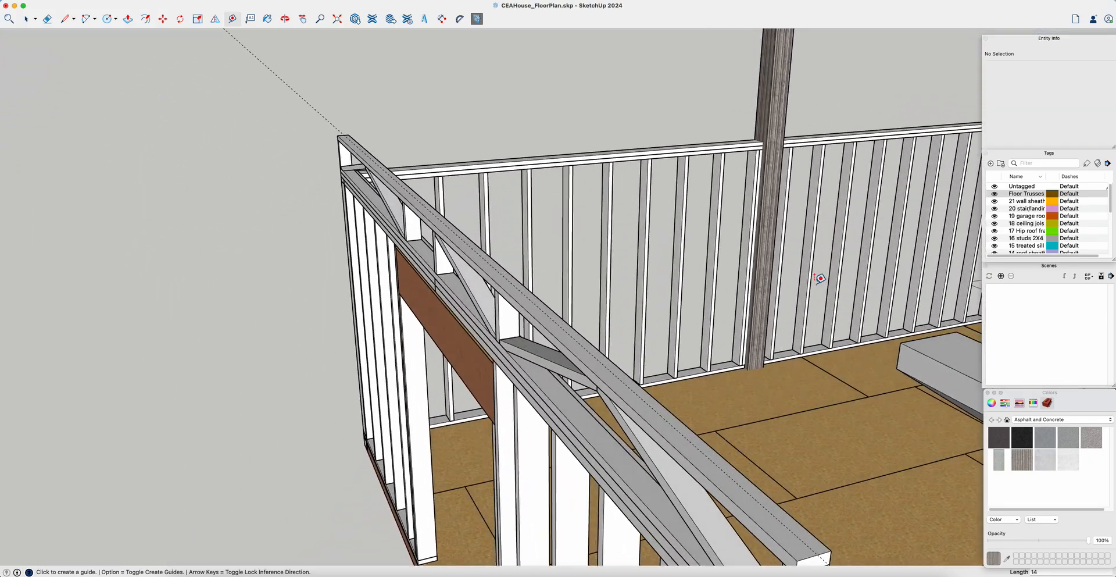
middle_click_drag(771, 297, 715, 295)
key("space")
left_click(592, 279)
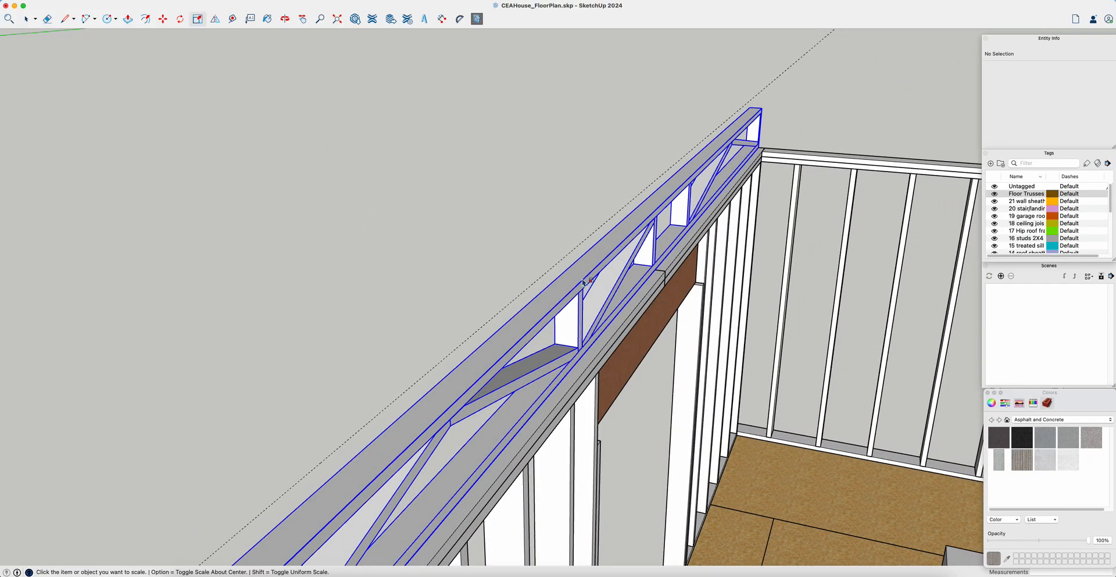
key("s")
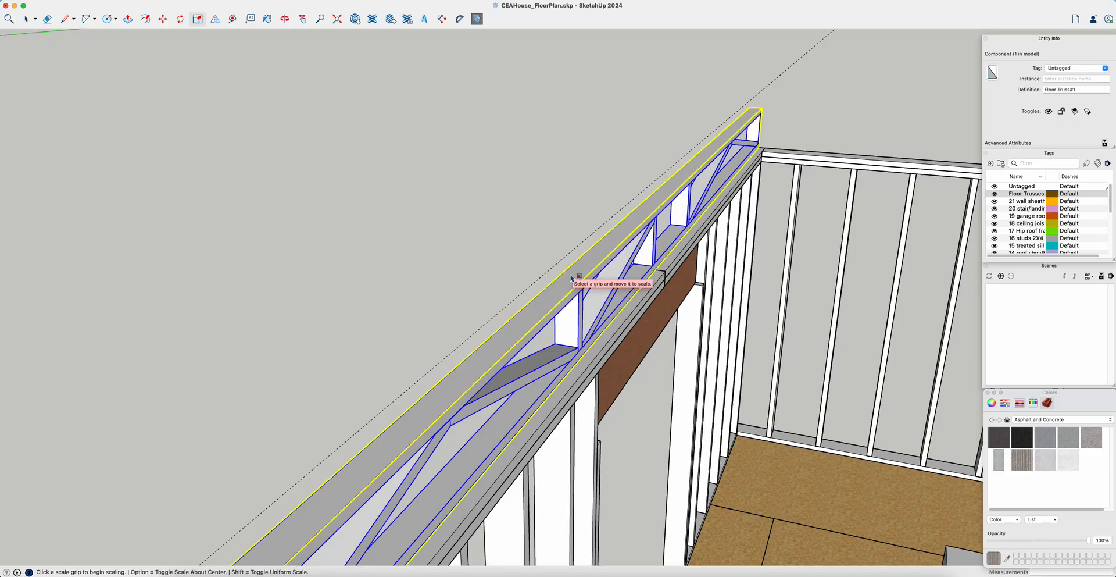
key("space")
left_click(517, 240)
left_click(568, 281)
key("s")
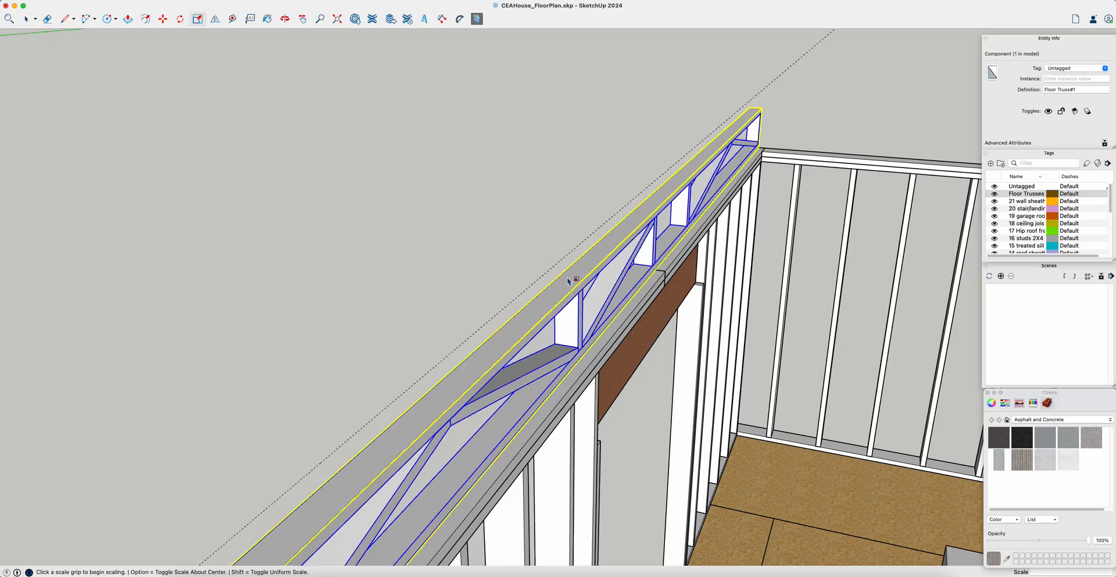
scroll(562, 284, "down", 5)
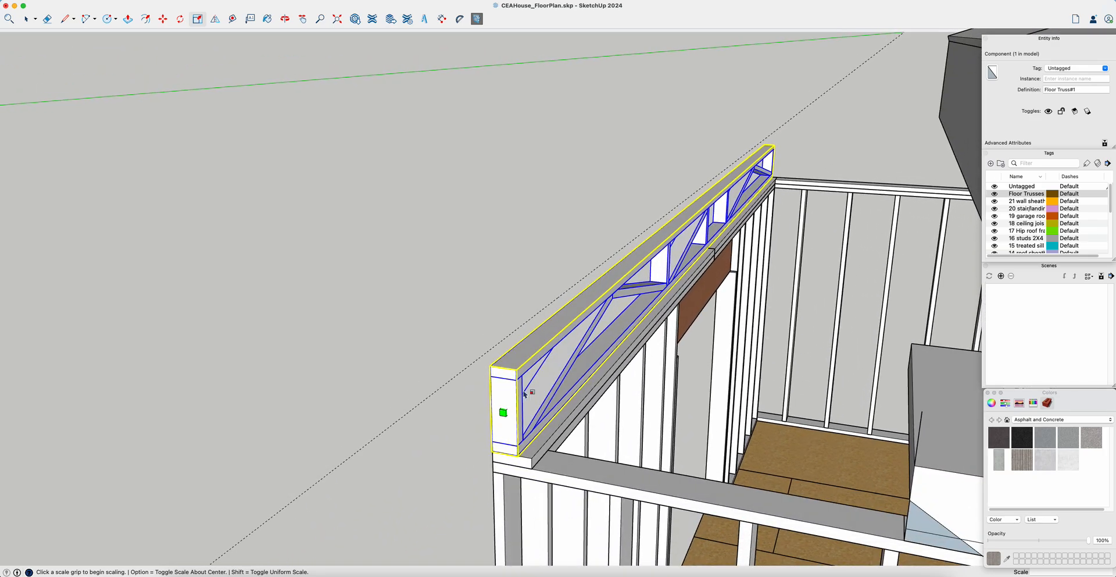
middle_click_drag(505, 415, 531, 280)
key("space")
Inside the floor truss component, scale the nested truss upward by about 1.19 to the height guide and close the component.
left_click(397, 269)
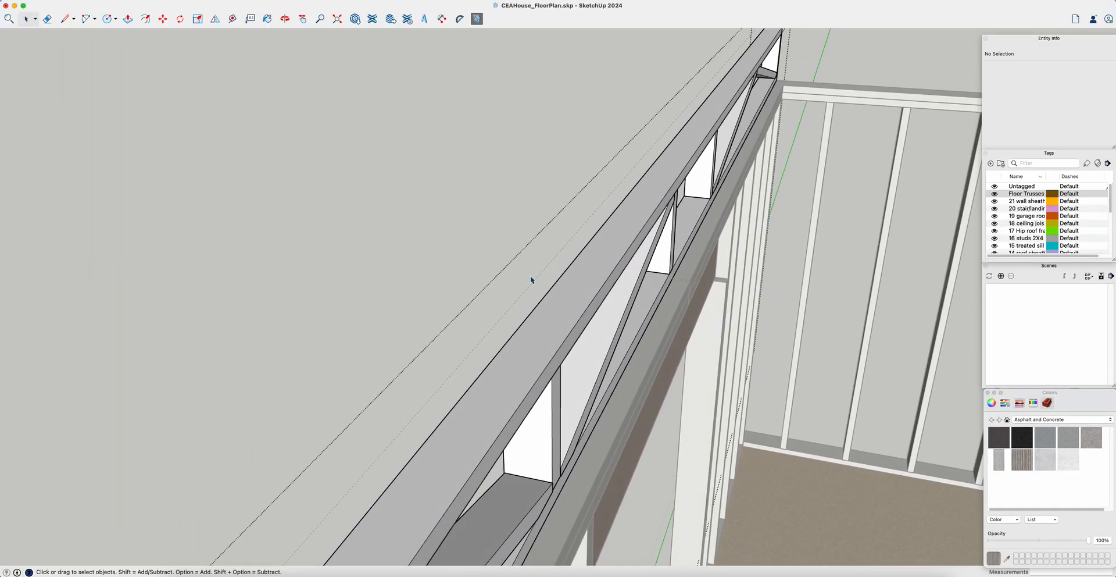
left_click(581, 268)
key("s")
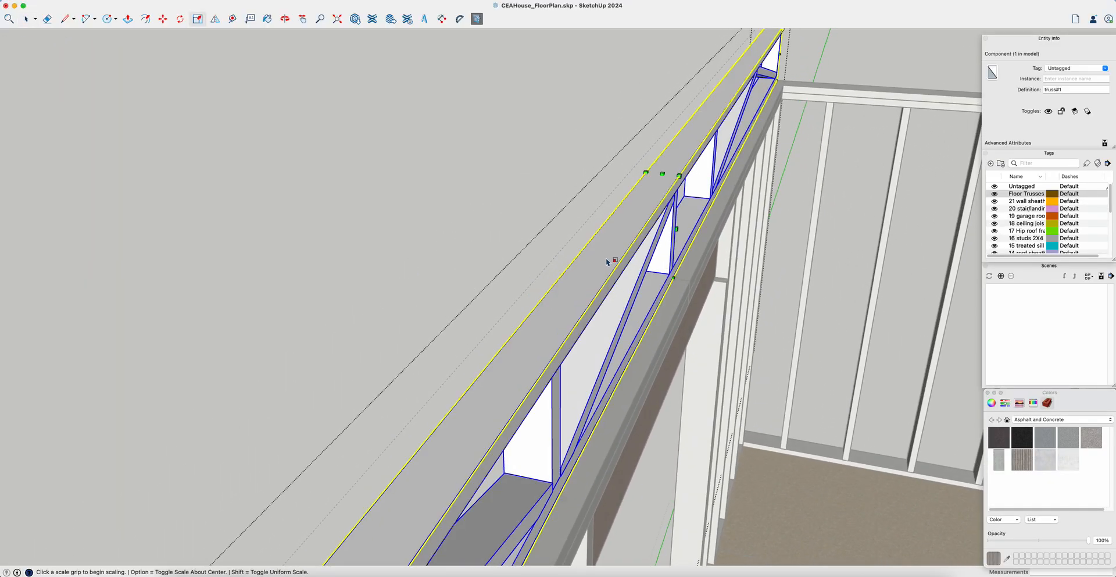
left_click(664, 174)
mouse_move(664, 174)
middle_mouse_down()
mouse_move(660, 149)
mouse_move(661, 166)
middle_mouse_up()
middle_click_drag(606, 176, 409, 297)
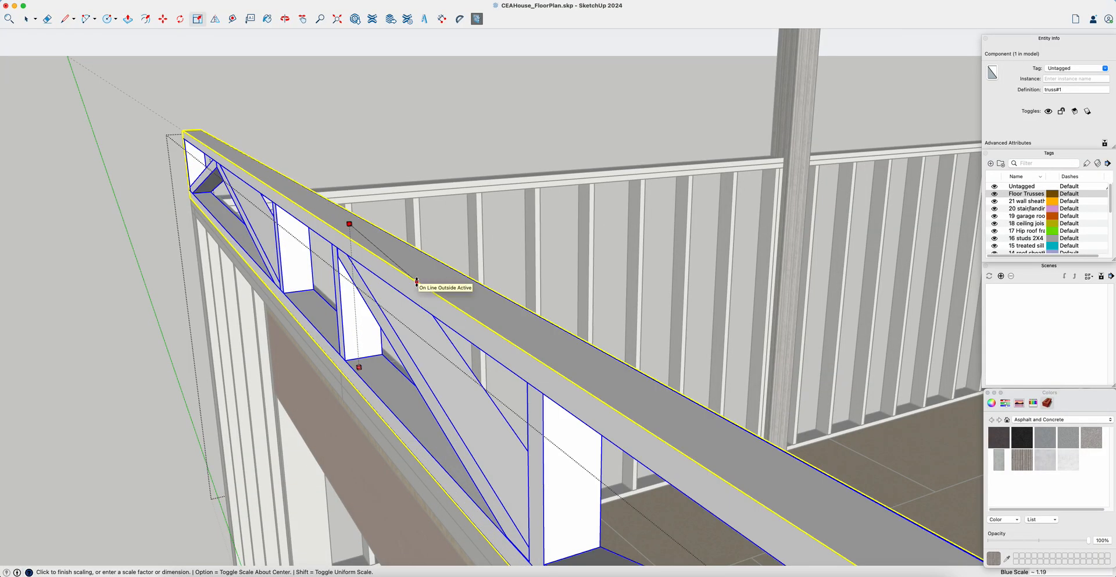
middle_click_drag(417, 287, 475, 336)
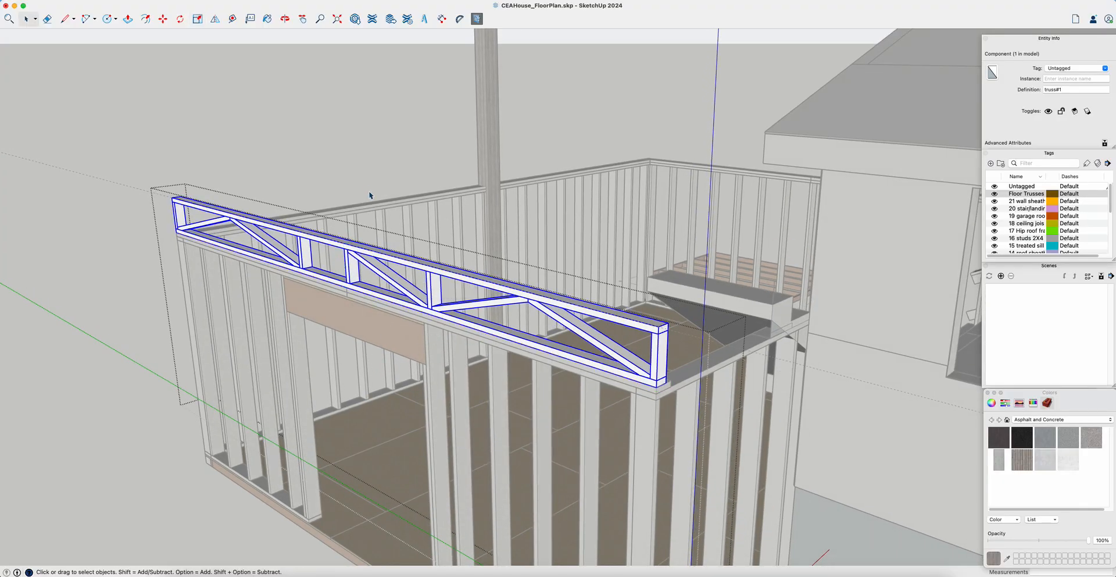
left_click(356, 160)
Check the scaled truss's height and fit at both ends of the wall and delete all guides.
middle_click_drag(388, 319, 451, 297)
scroll(451, 297, "up", 10)
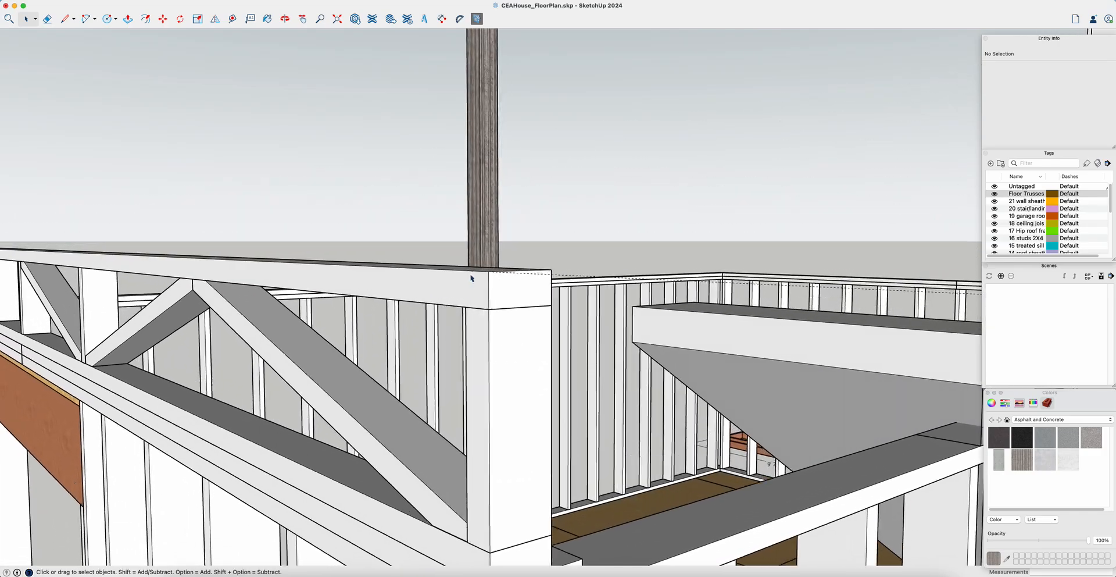
scroll(472, 278, "down", 10)
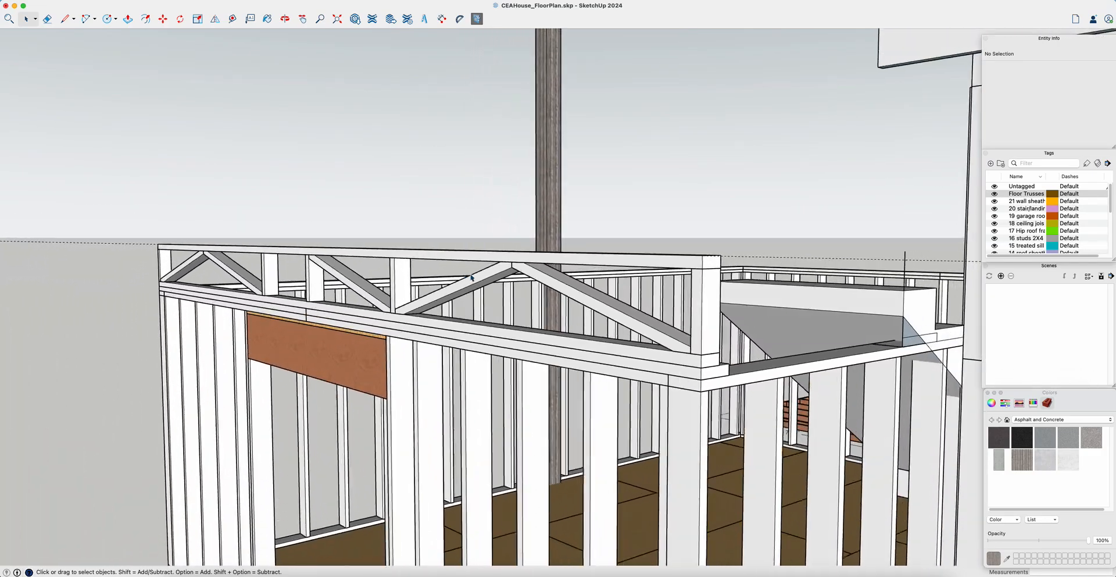
scroll(470, 279, "down", 1)
middle_click_drag(619, 329, 394, 272)
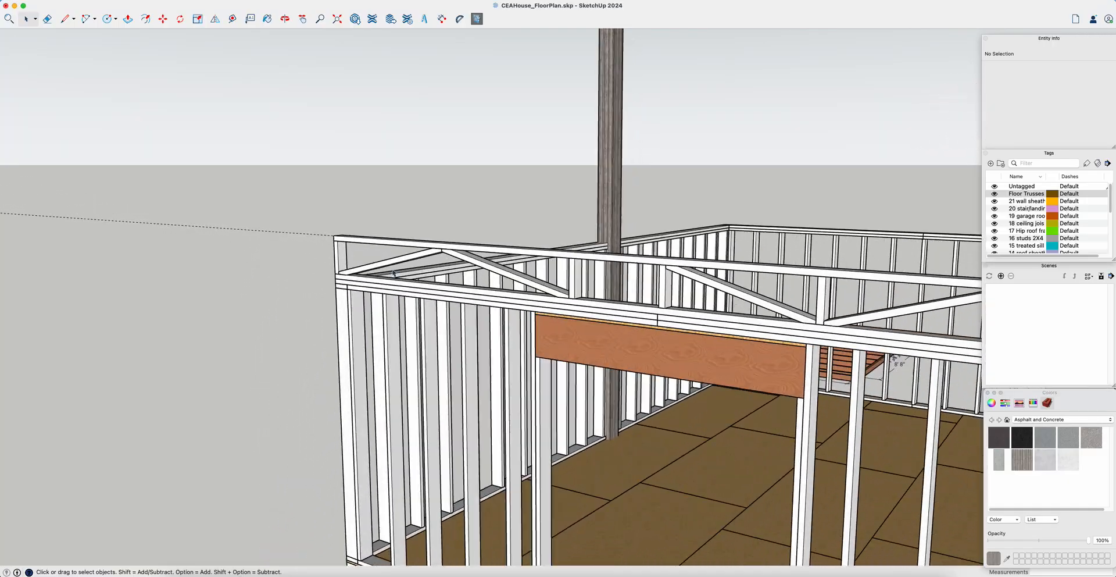
middle_click_drag(351, 210, 147, 55)
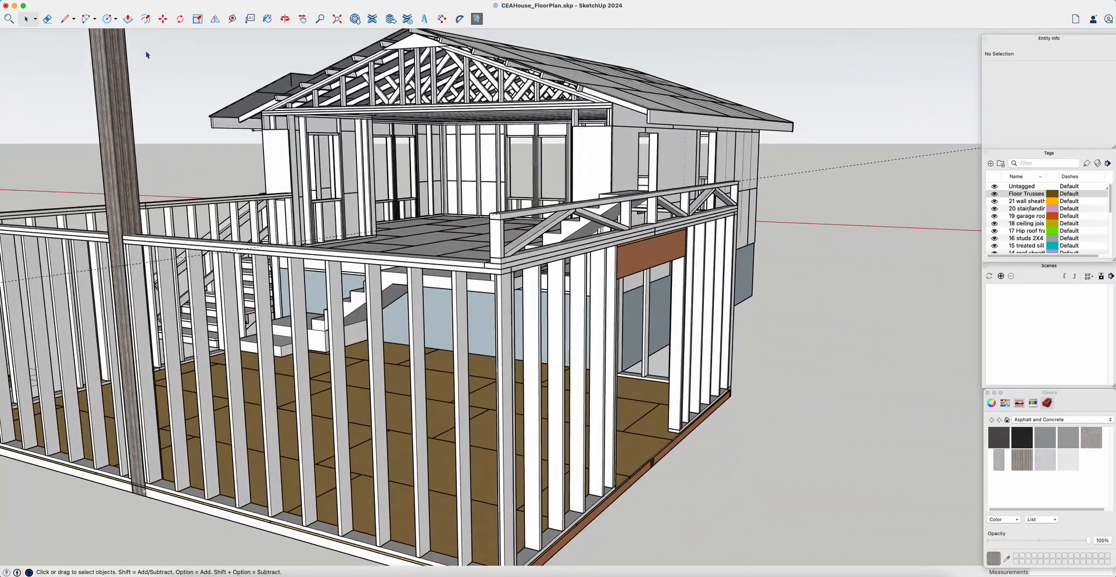
left_click(83, 1)
left_click(107, 81)
middle_click_drag(153, 119, 575, 345)
scroll(422, 255, "up", 3)
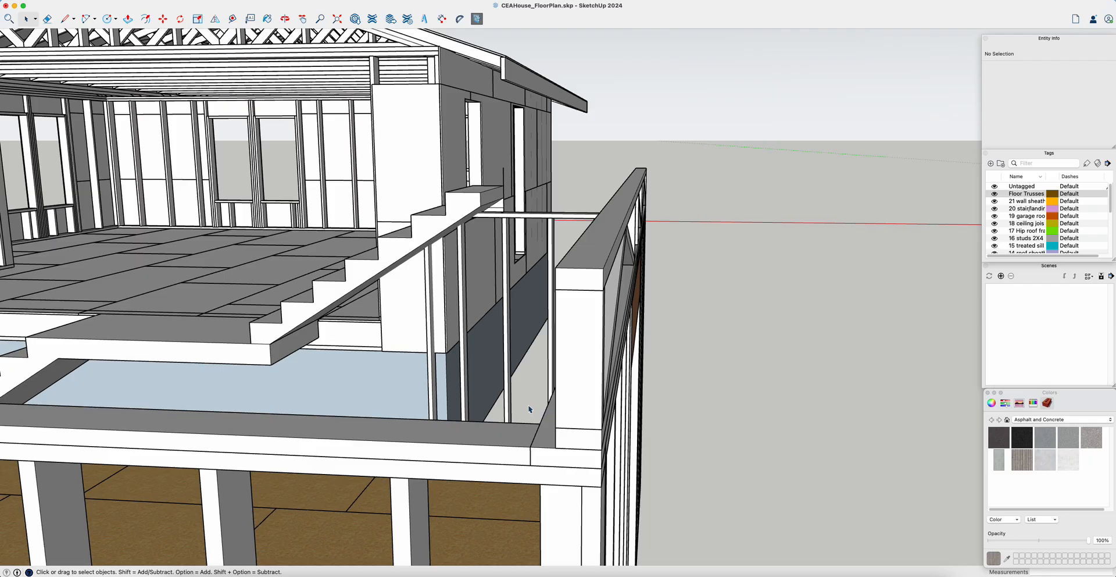
left_click(593, 404)
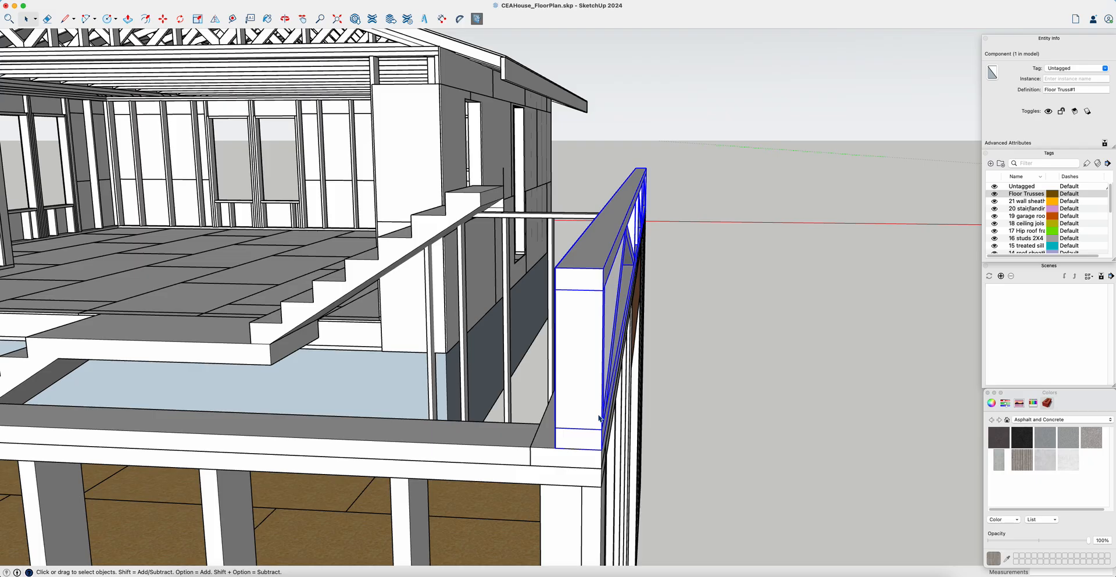
key("t")
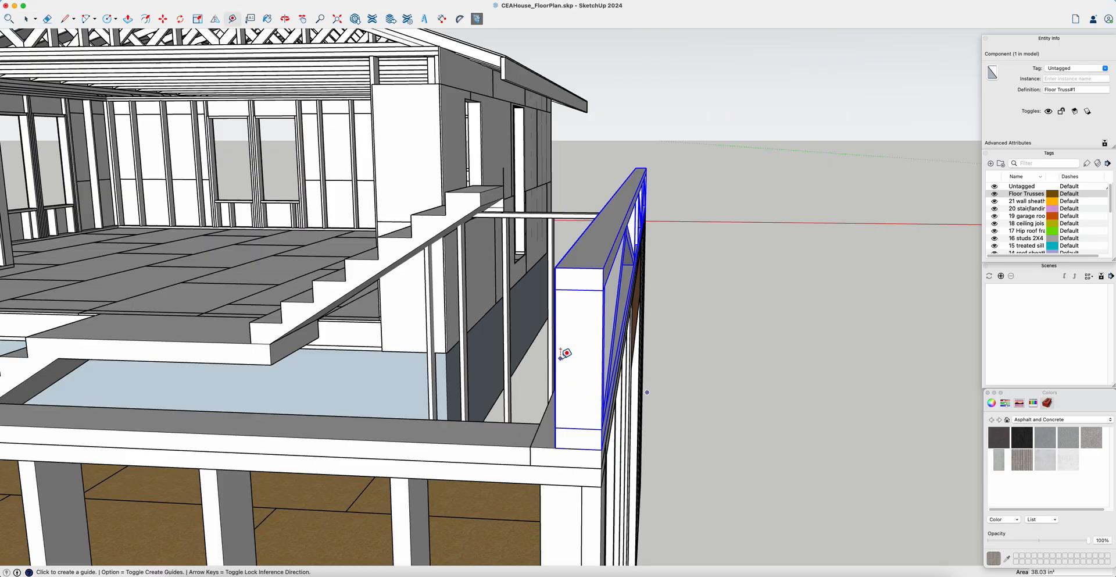
left_click(556, 359)
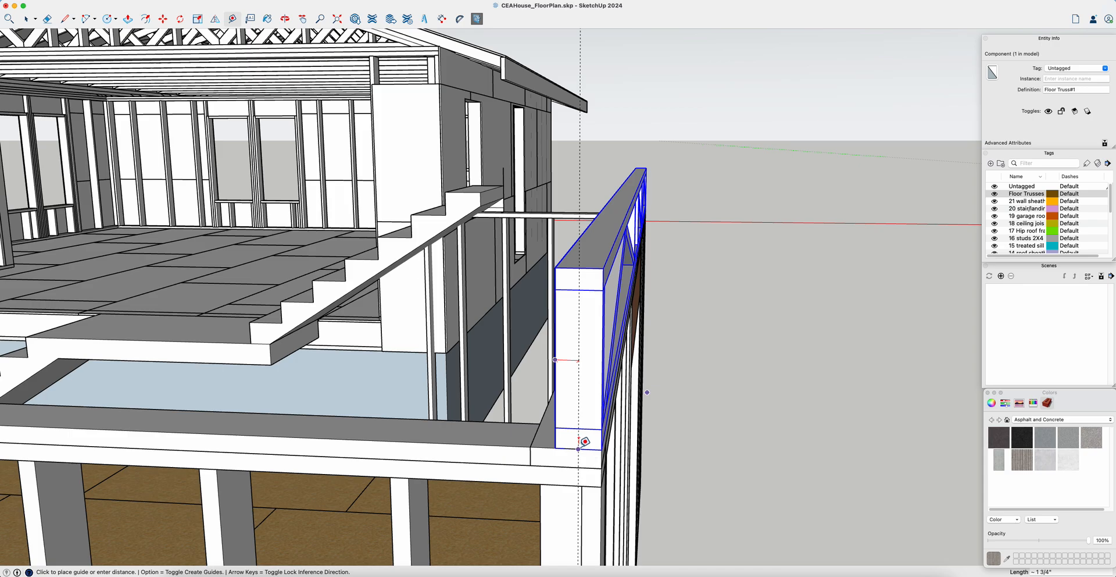
key("space")
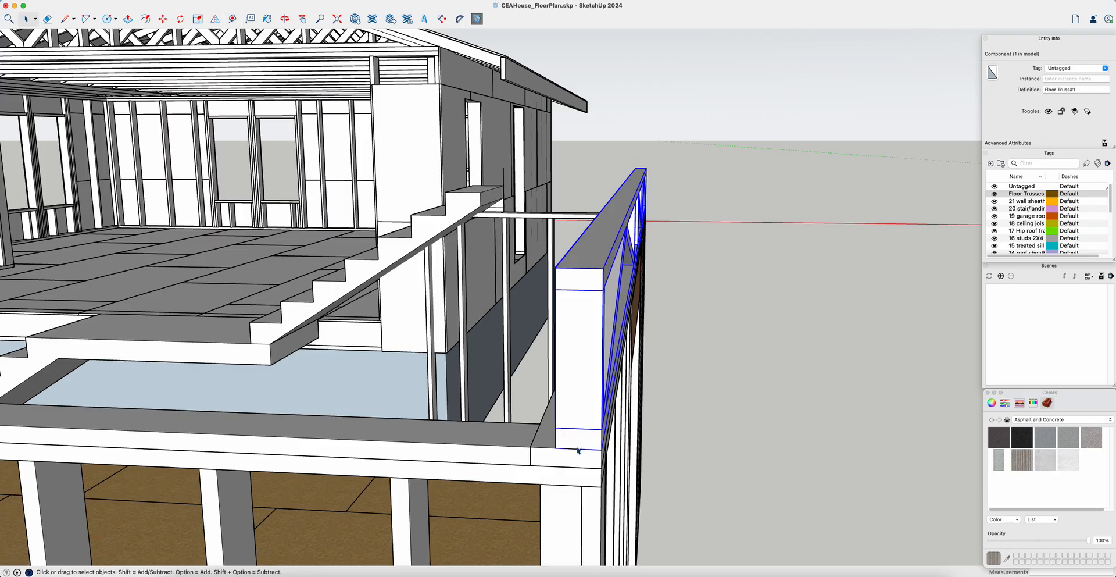
Place a guide parallel to the truss across the stud wall's top plate to mark the next truss position.
middle_click_drag(580, 376, 578, 414)
key("t")
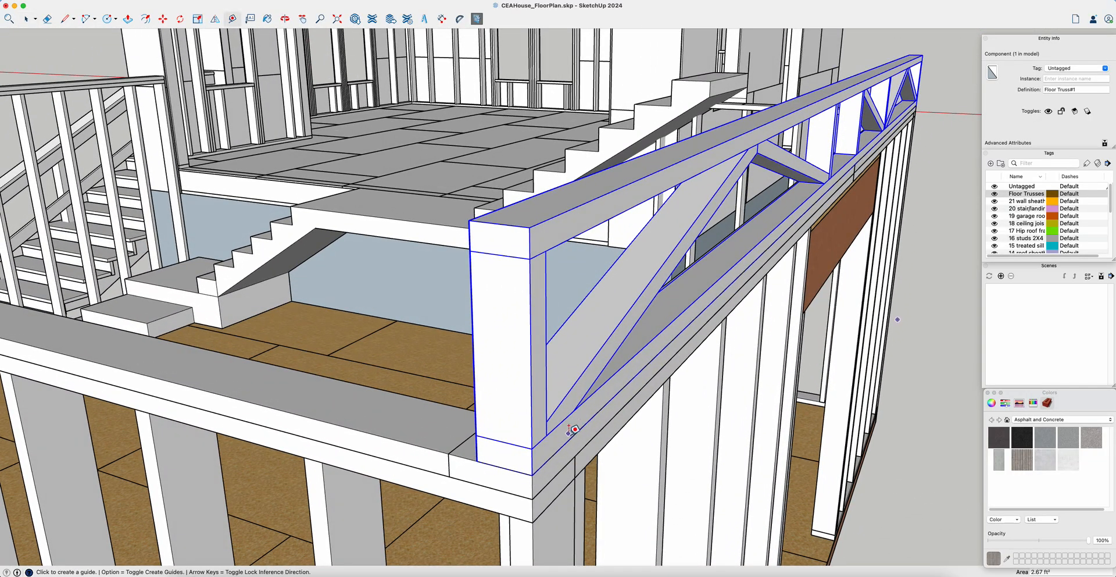
left_click(559, 446)
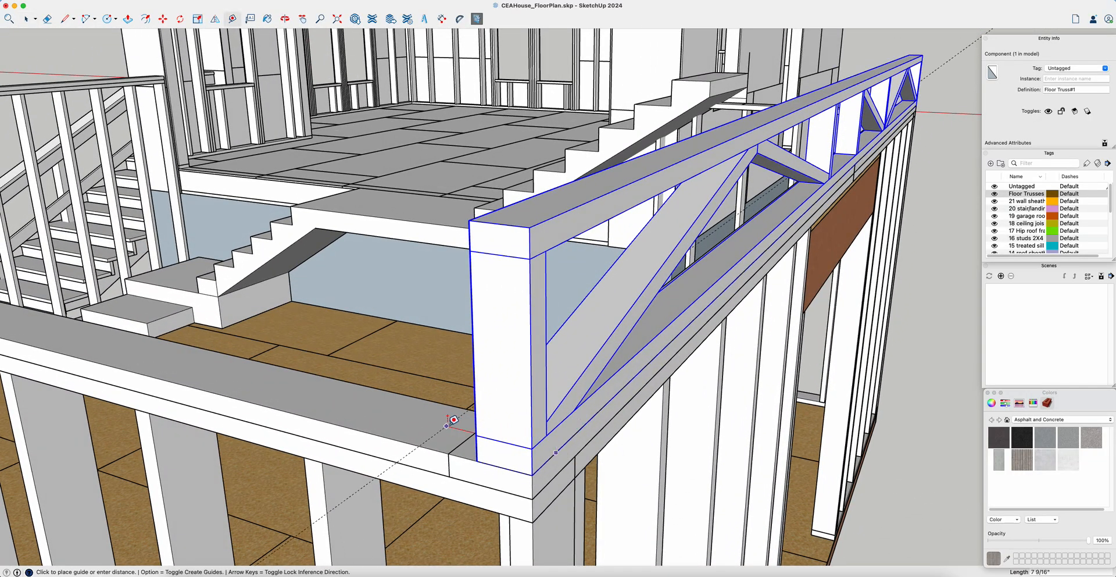
mouse_move(436, 424)
middle_mouse_down()
mouse_move(414, 435)
mouse_move(419, 426)
middle_mouse_up()
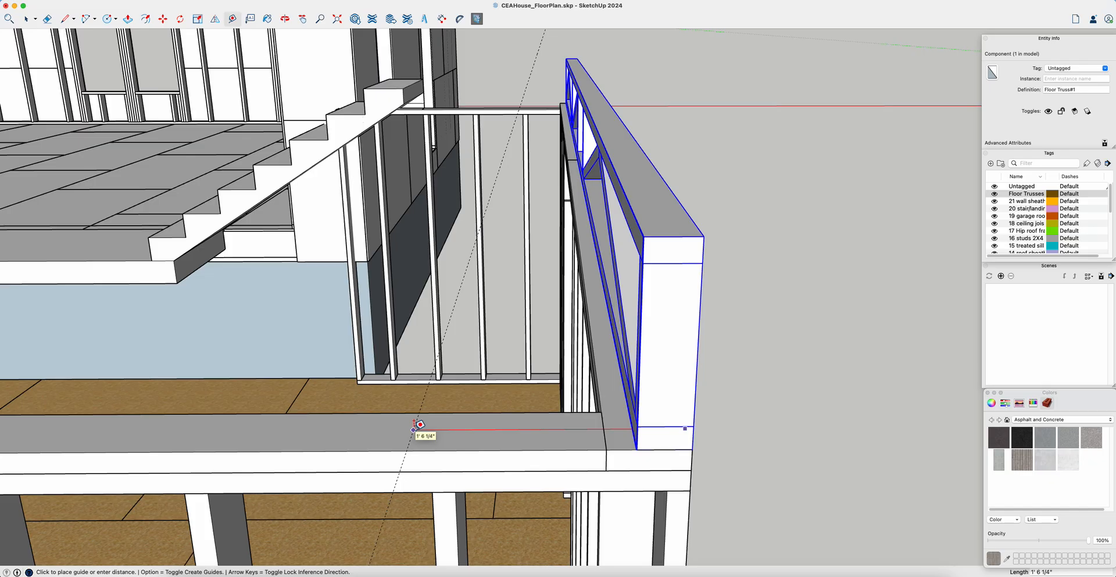
left_click(414, 429)
key("space")
Copy the floor truss by its bottom midpoint onto the guide line crossing the front stud wall's top plate.
key("m")
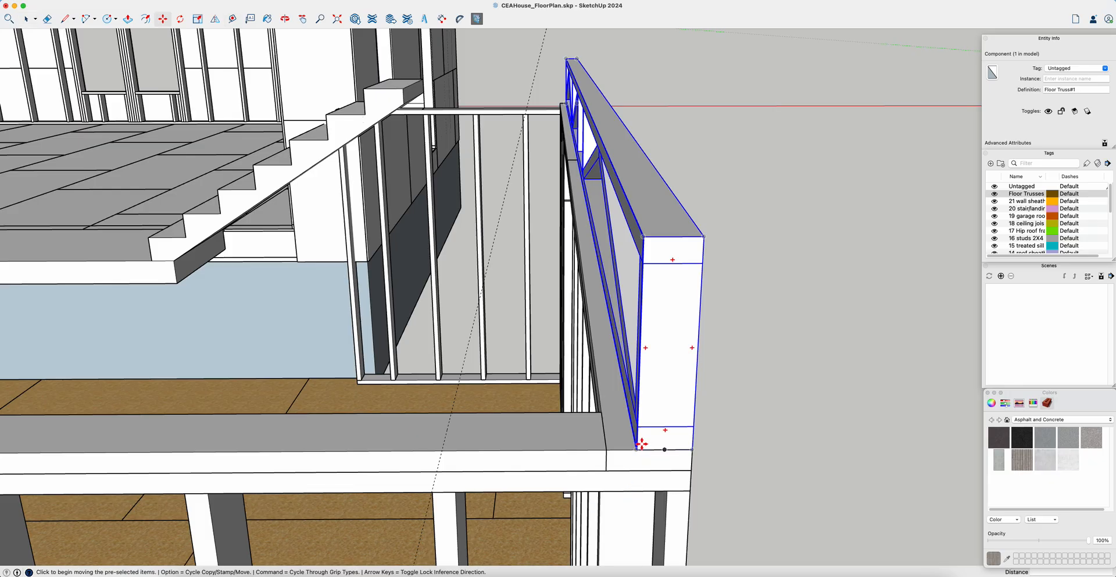
middle_click_drag(667, 455, 693, 309)
key("q")
key("m")
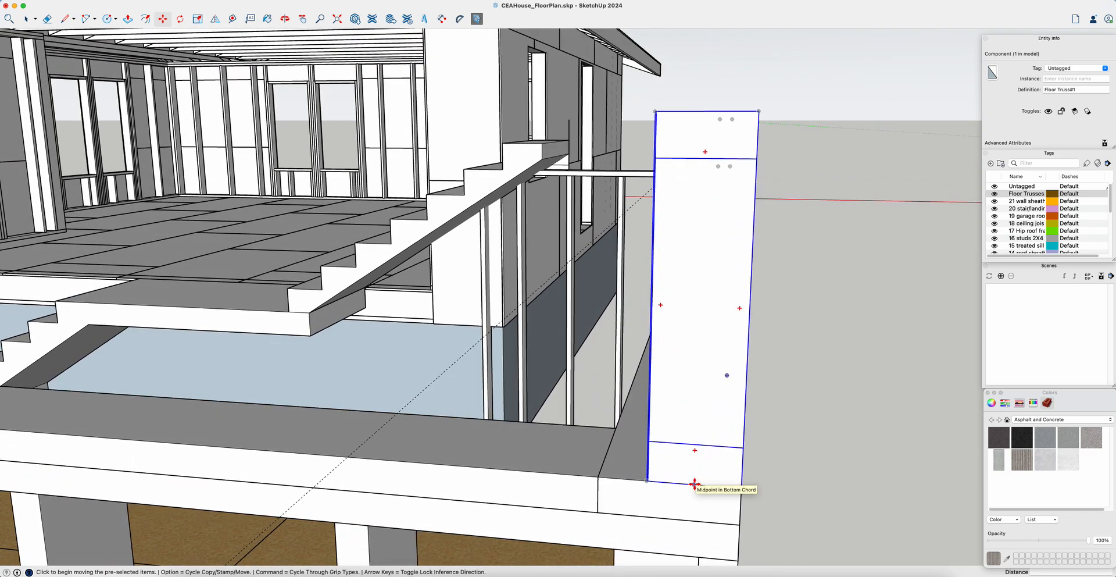
left_click(695, 484)
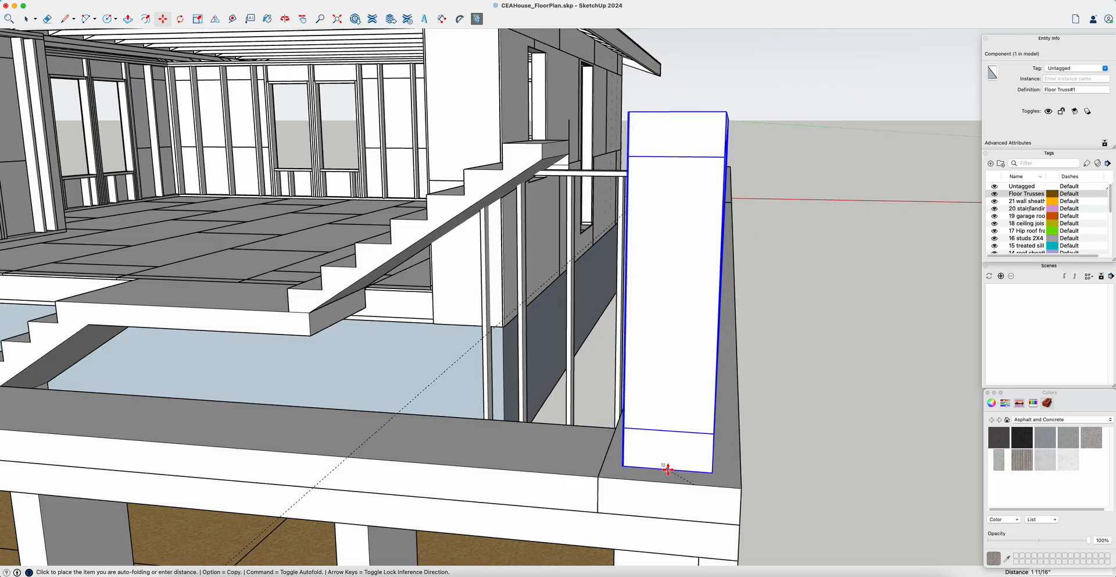
key("alt")
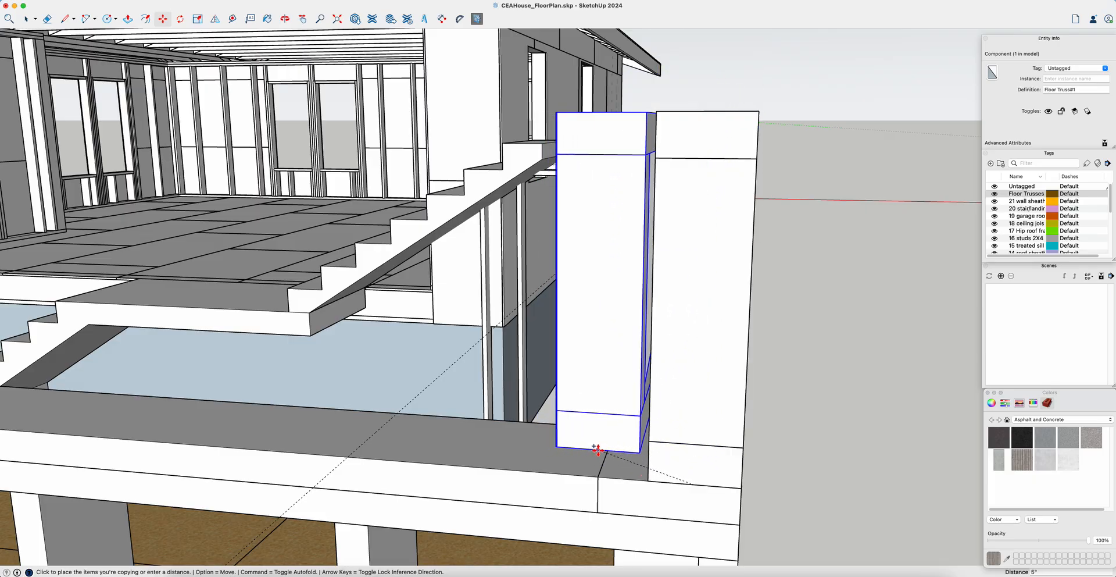
scroll(587, 403, "down", 10)
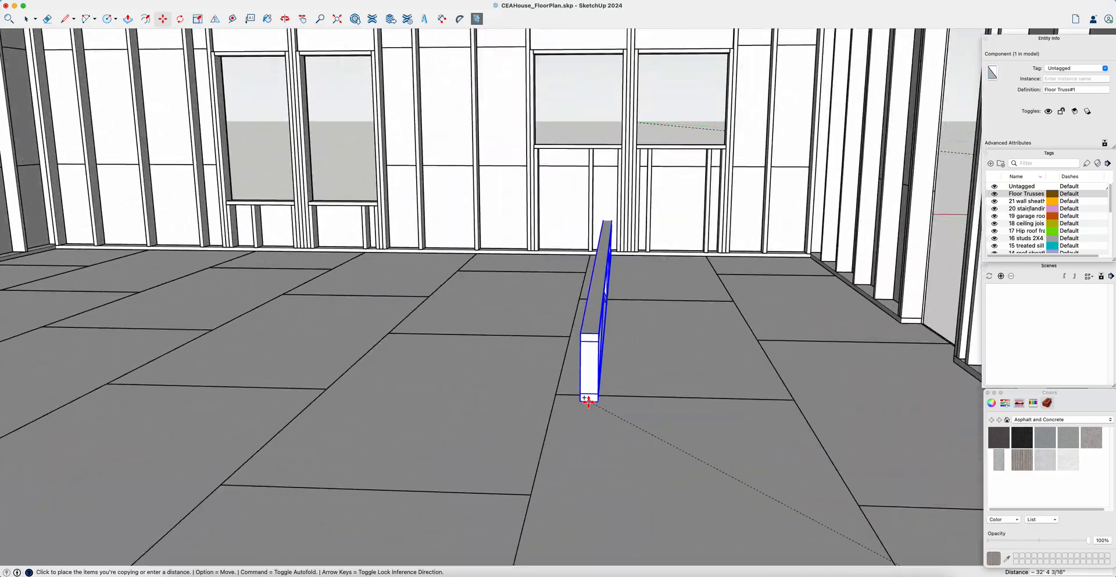
scroll(588, 403, "up", 10)
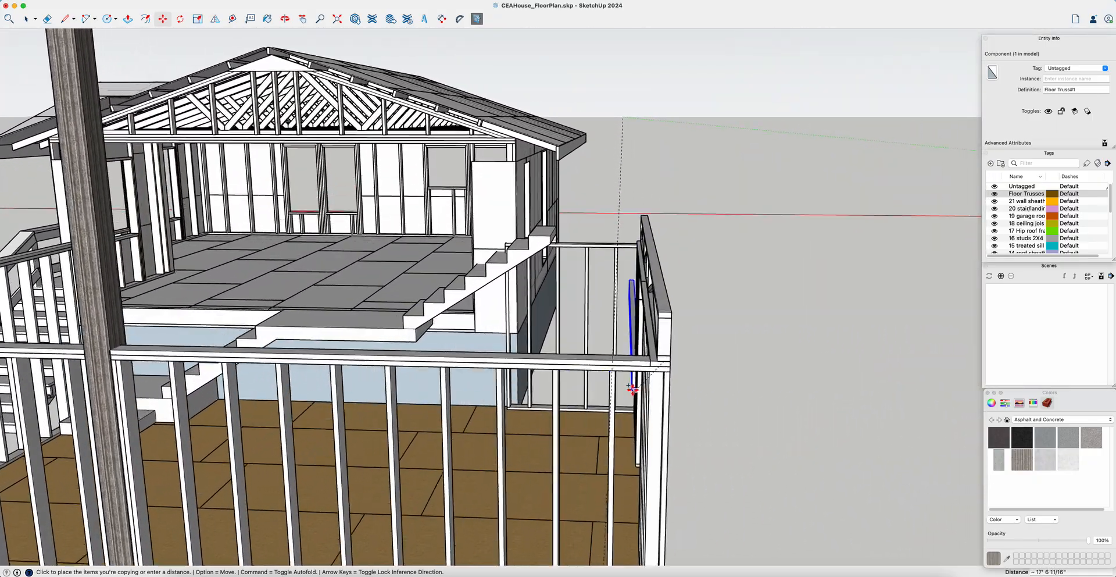
scroll(632, 389, "up", 5)
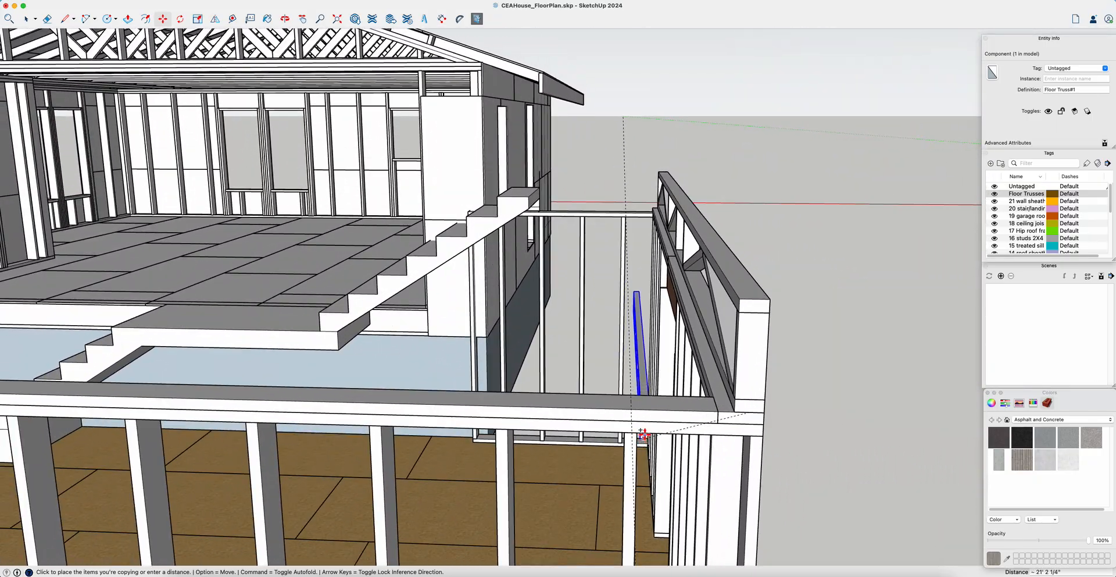
scroll(656, 394, "up", 3)
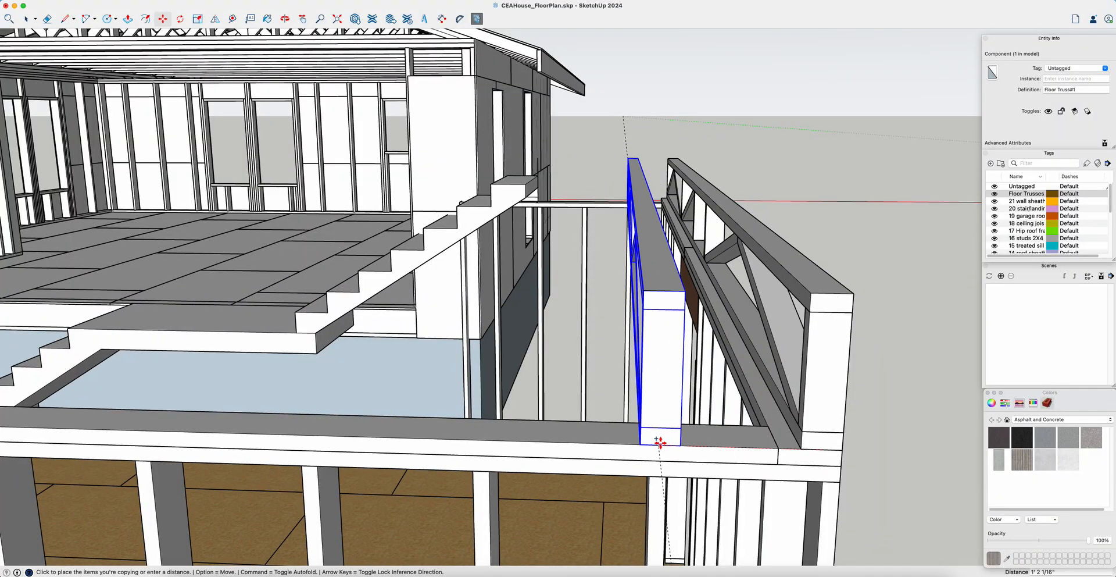
scroll(657, 443, "up", 5)
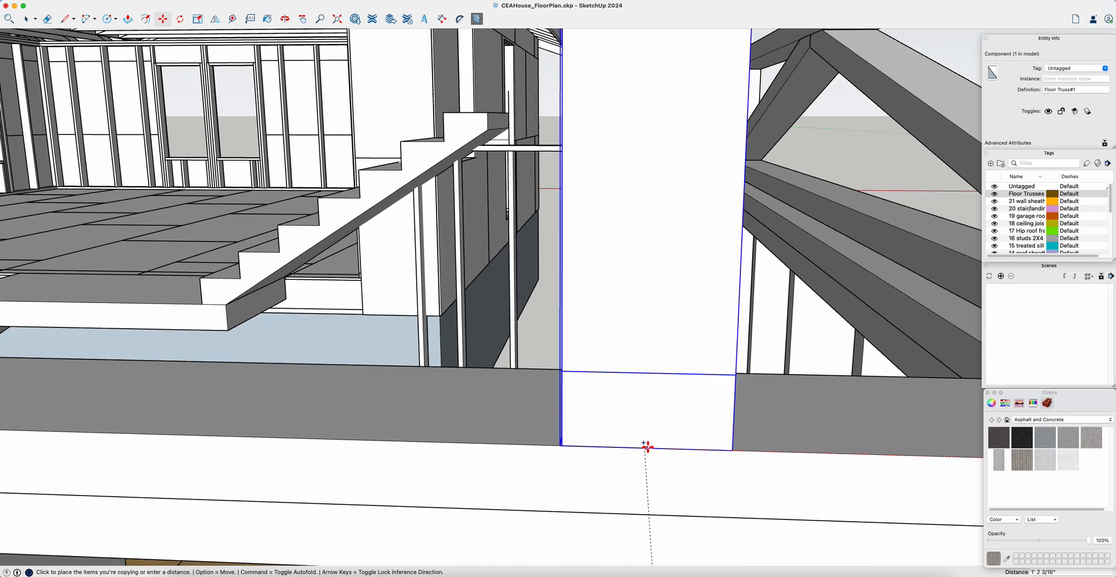
left_click(644, 447)
scroll(658, 400, "down", 5)
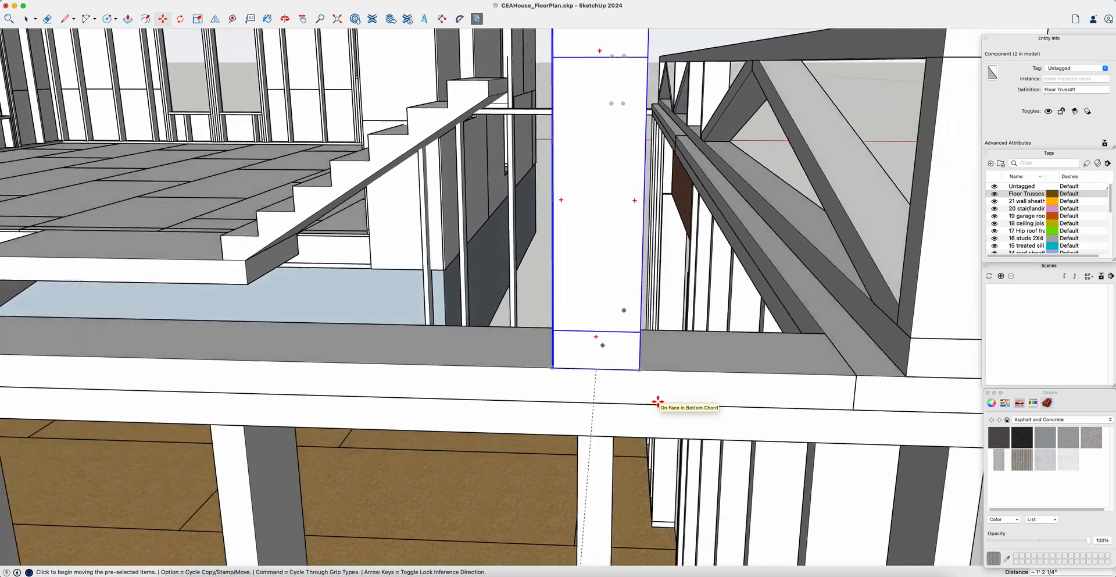
middle_click_drag(659, 402, 658, 401)
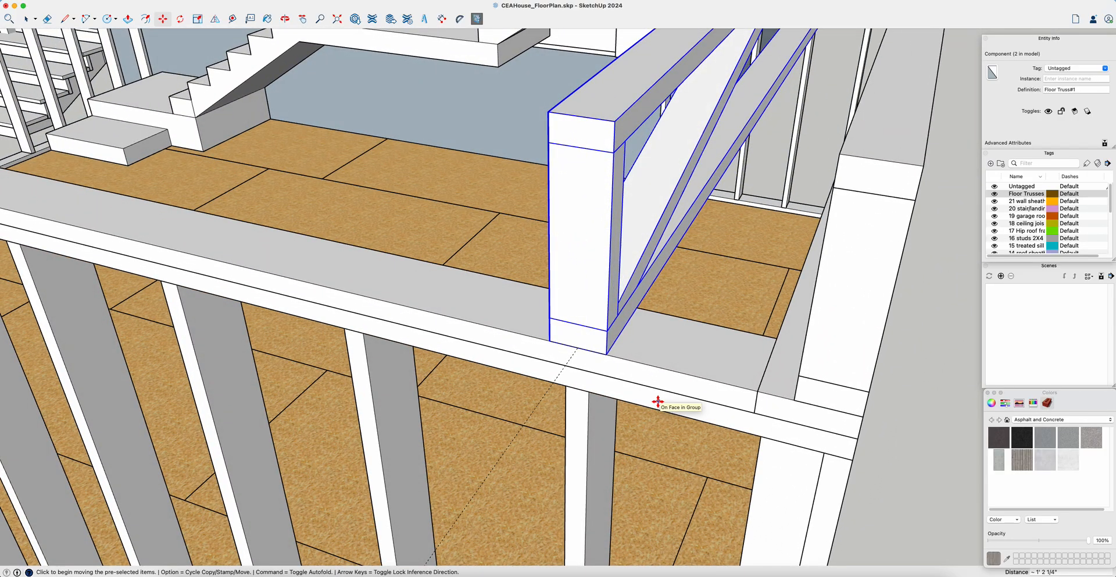
scroll(659, 399, "down", 6)
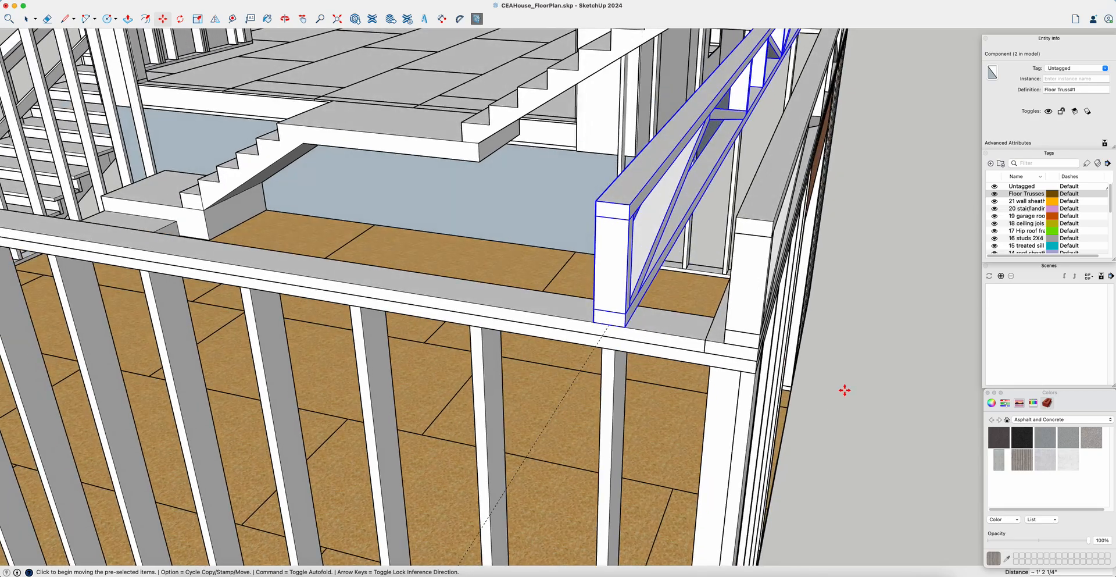
key("space")
left_click(864, 366)
Copy the second floor truss along the front wall's top plate and repeat that spacing with a *19 array across the room.
mouse_move(744, 339)
middle_mouse_down()
mouse_move(716, 316)
mouse_move(757, 327)
middle_mouse_up()
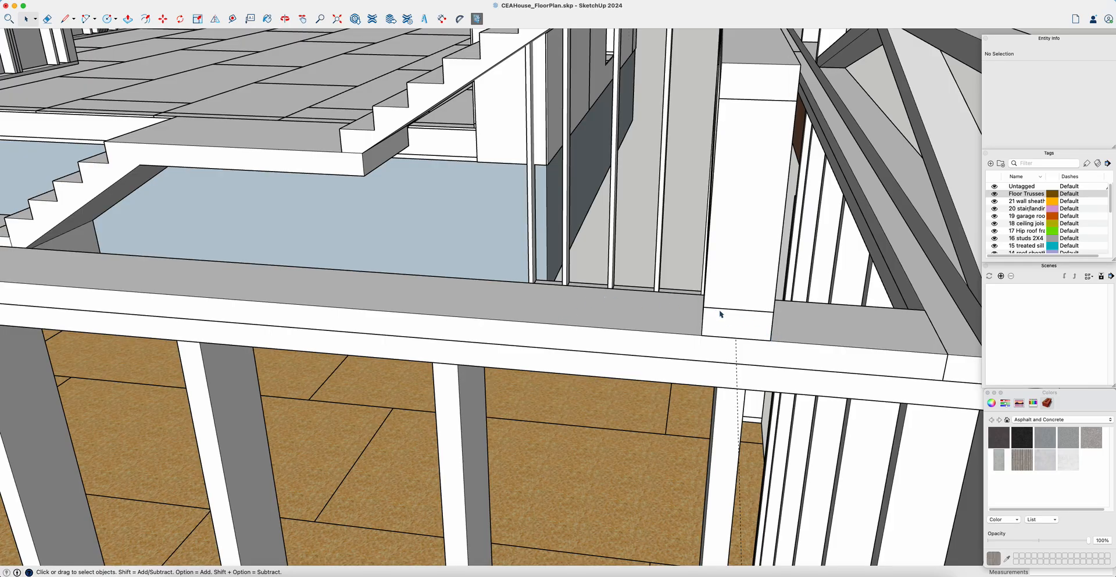
left_click(746, 283)
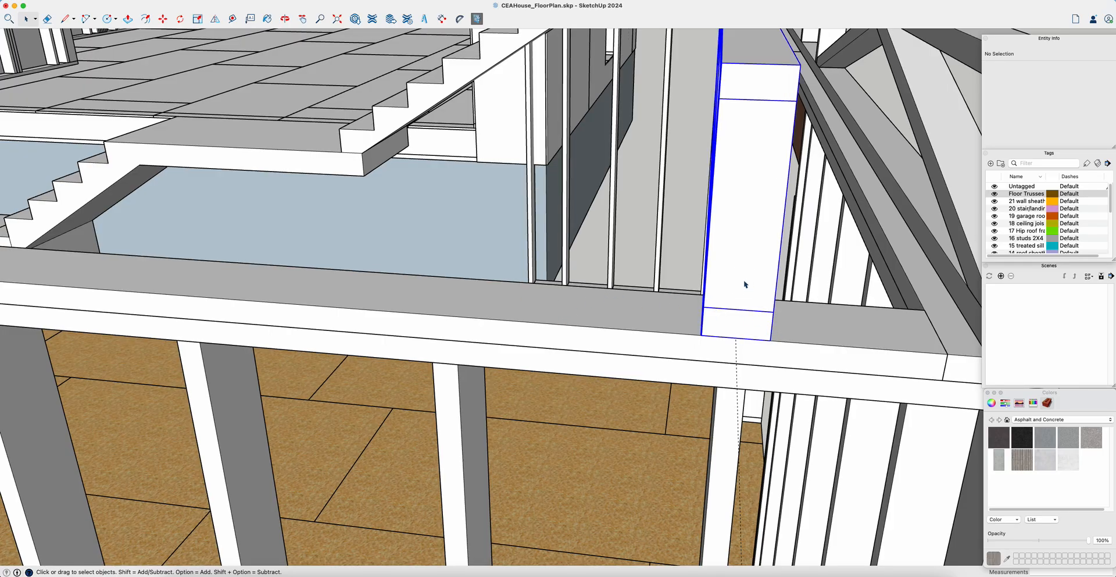
key("m")
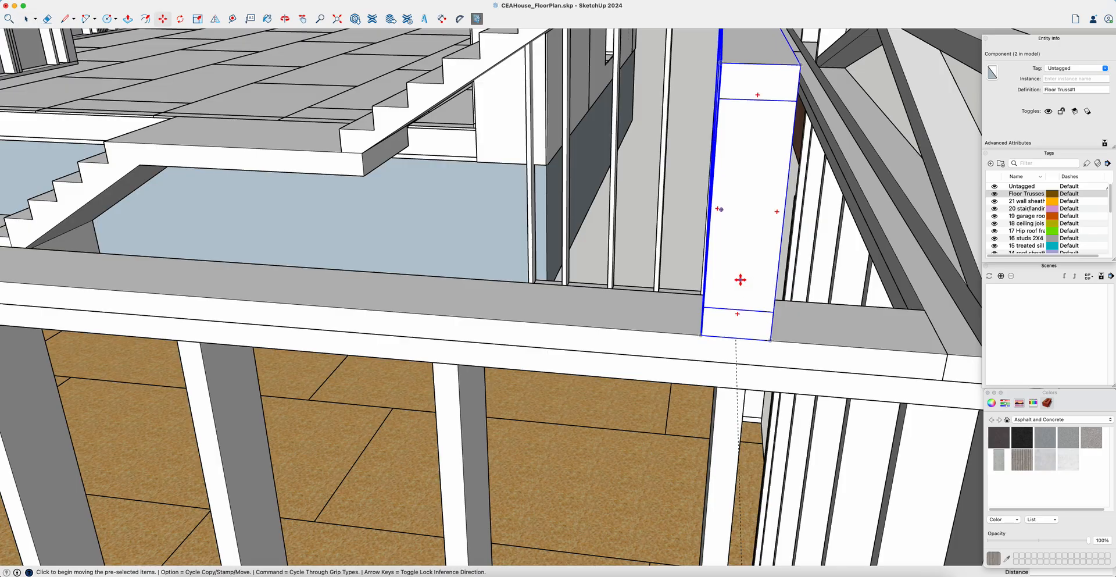
key("alt")
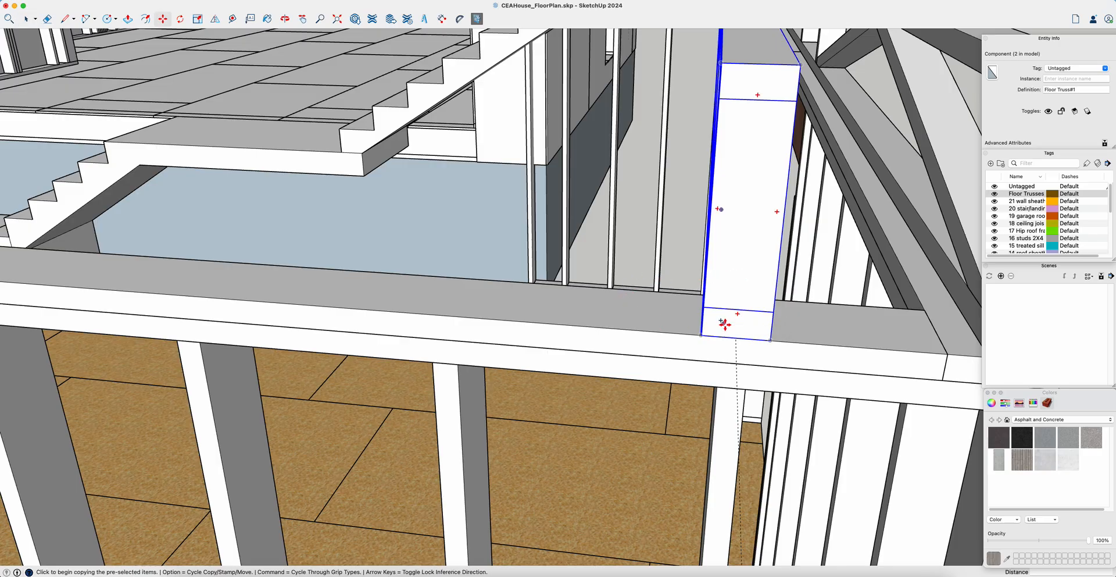
left_click(771, 340)
scroll(561, 270, "down", 10)
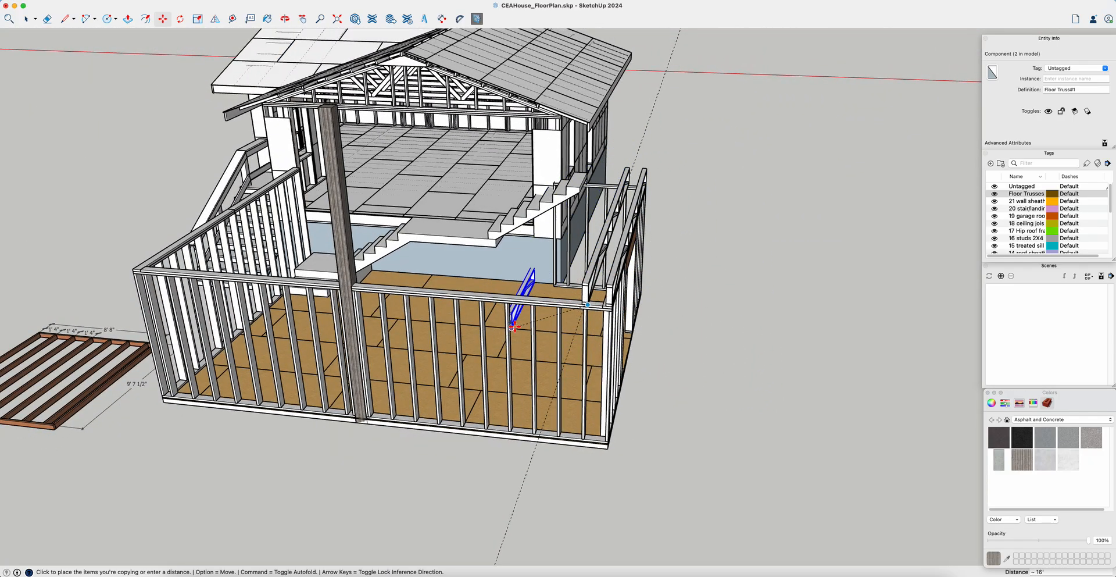
scroll(548, 306, "up", 6)
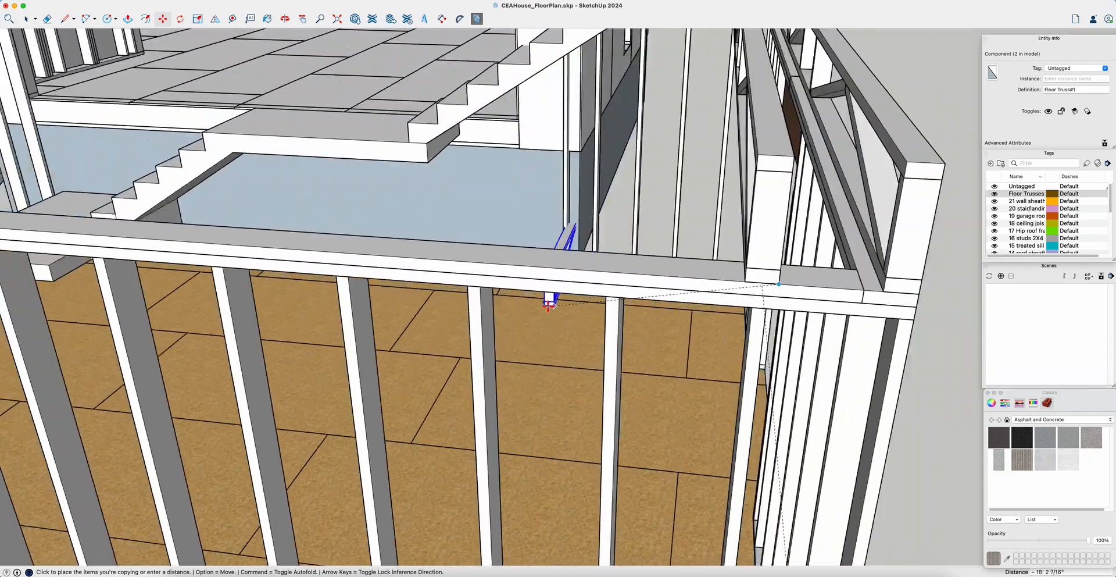
scroll(548, 305, "down", 2)
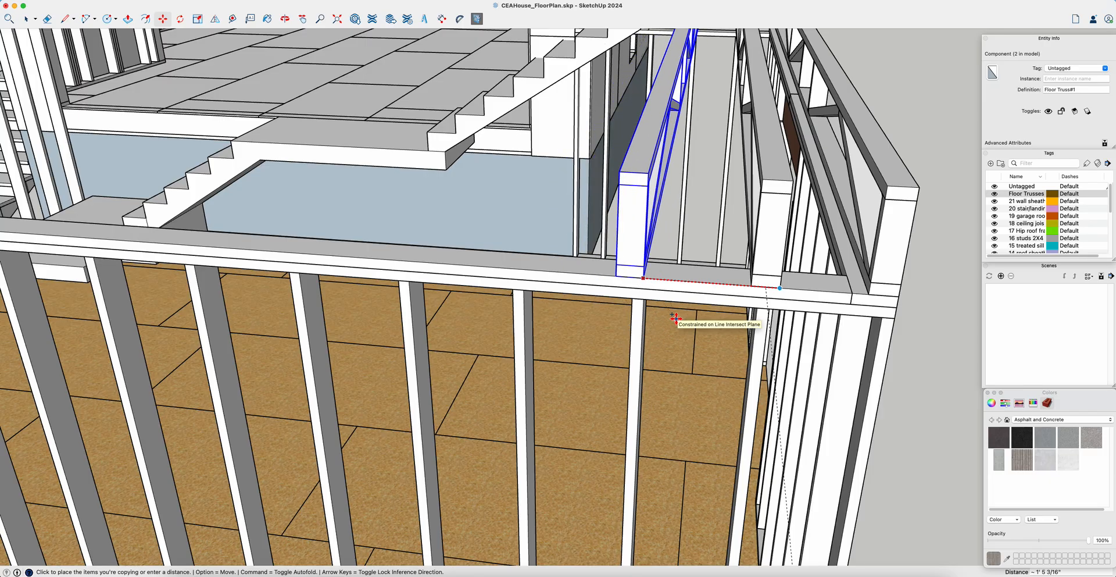
key("Return")
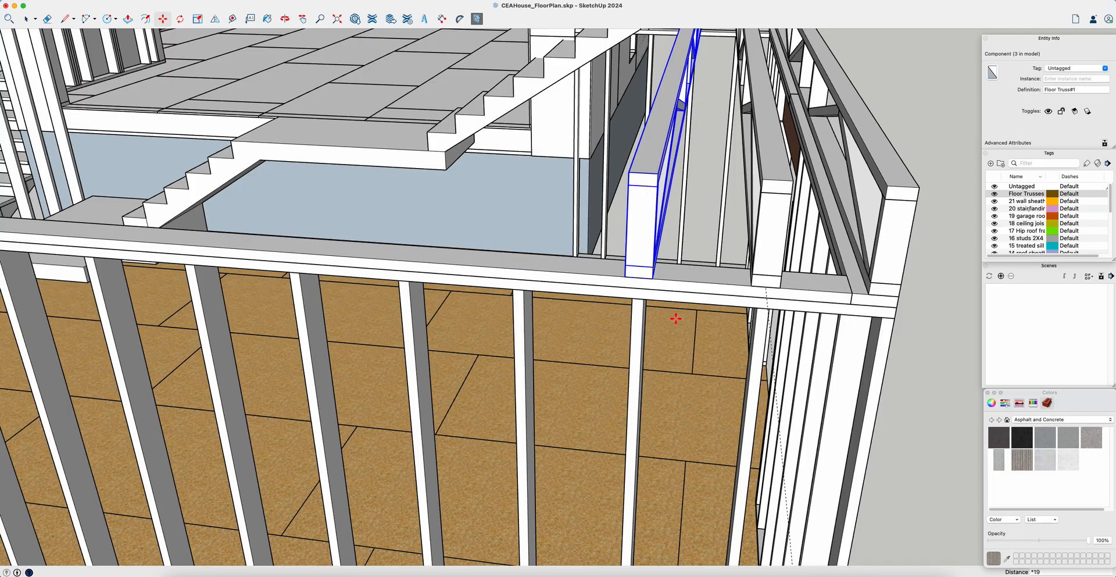
key("Return")
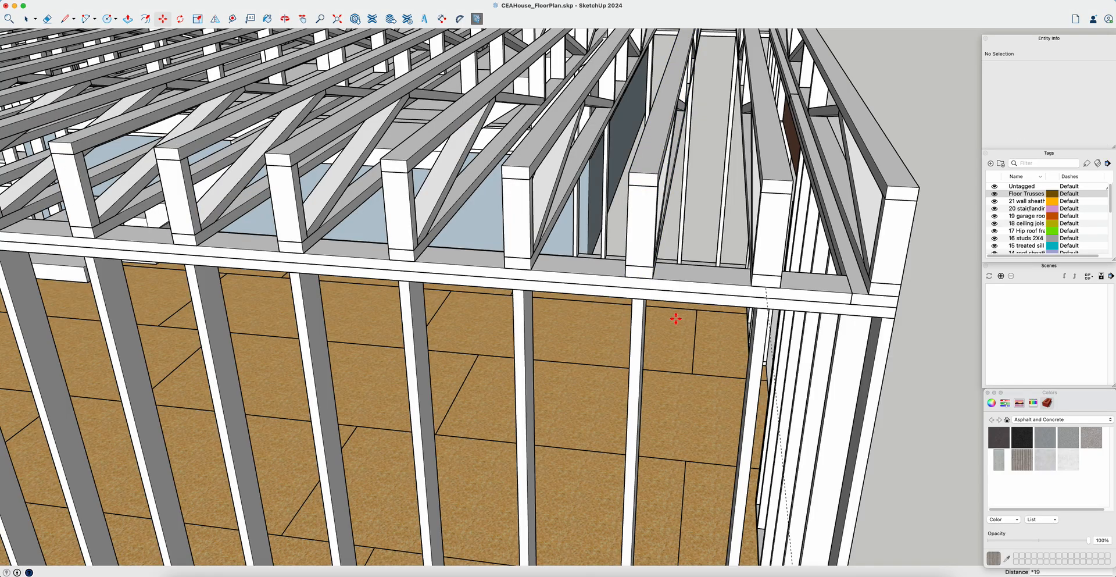
scroll(676, 319, "down", 10)
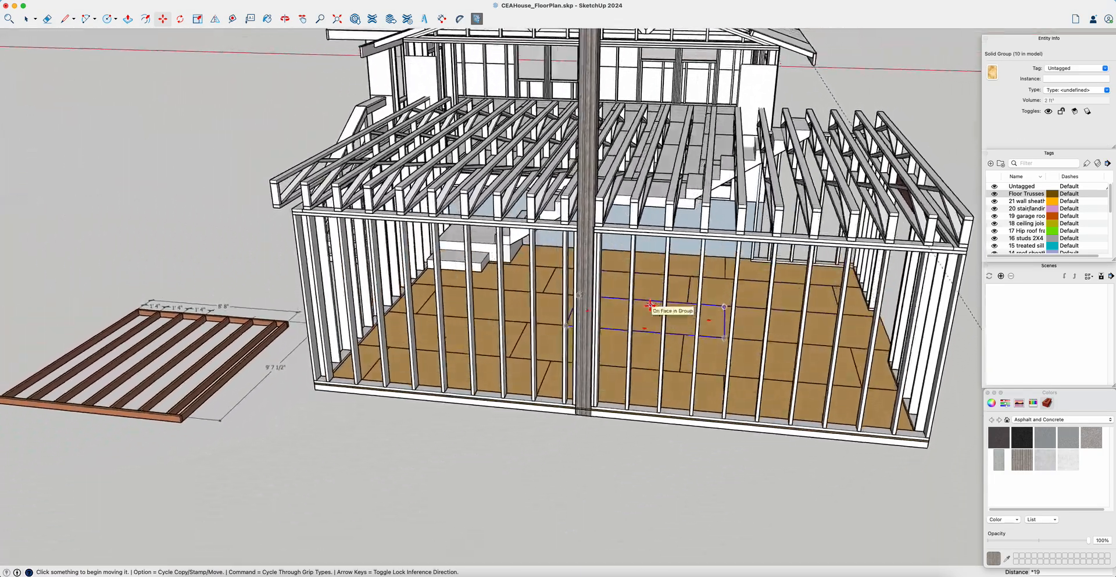
mouse_move(650, 305)
middle_mouse_down()
mouse_move(658, 297)
mouse_move(645, 296)
middle_mouse_up()
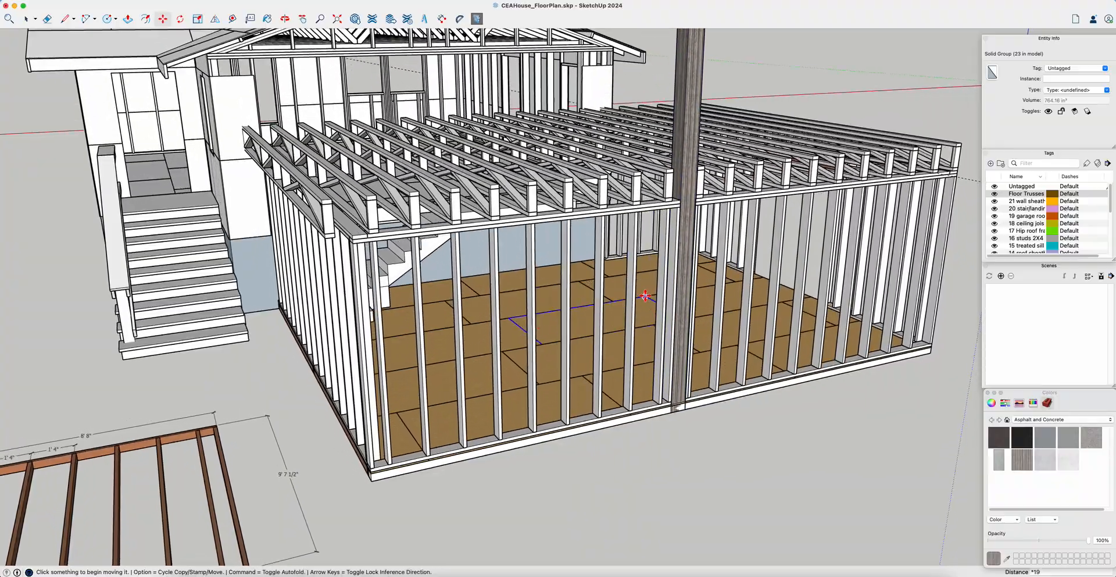
scroll(645, 296, "up", 3)
key("space")
left_click(656, 508)
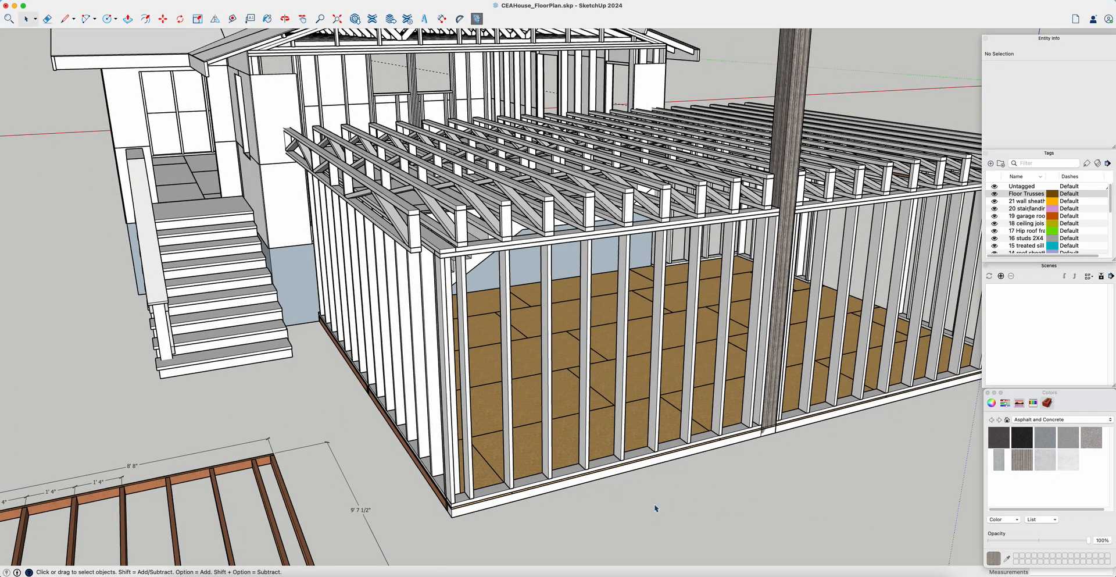
Move the last truss, which overhangs beyond the stud wall, by its bottom corner onto the outer corner of the top plate.
scroll(442, 326, "up", 10)
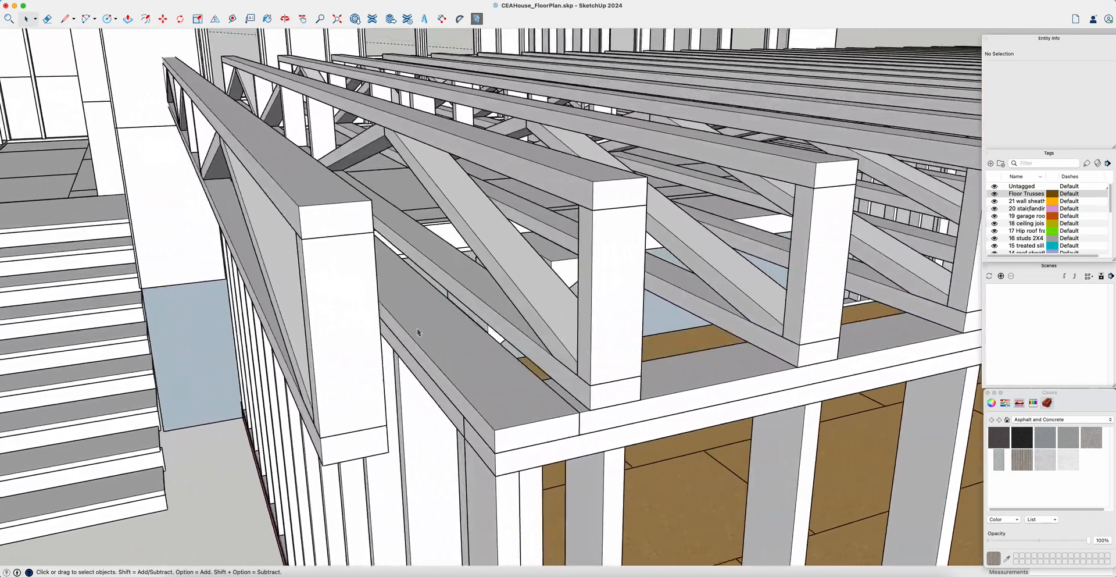
scroll(370, 394, "up", 2)
left_click(335, 373)
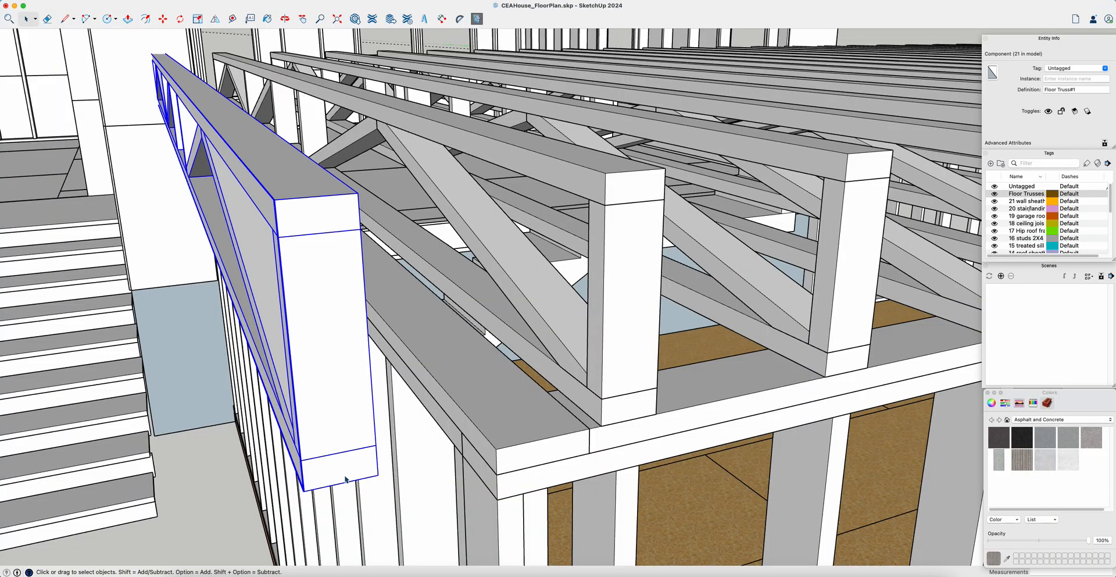
key("m")
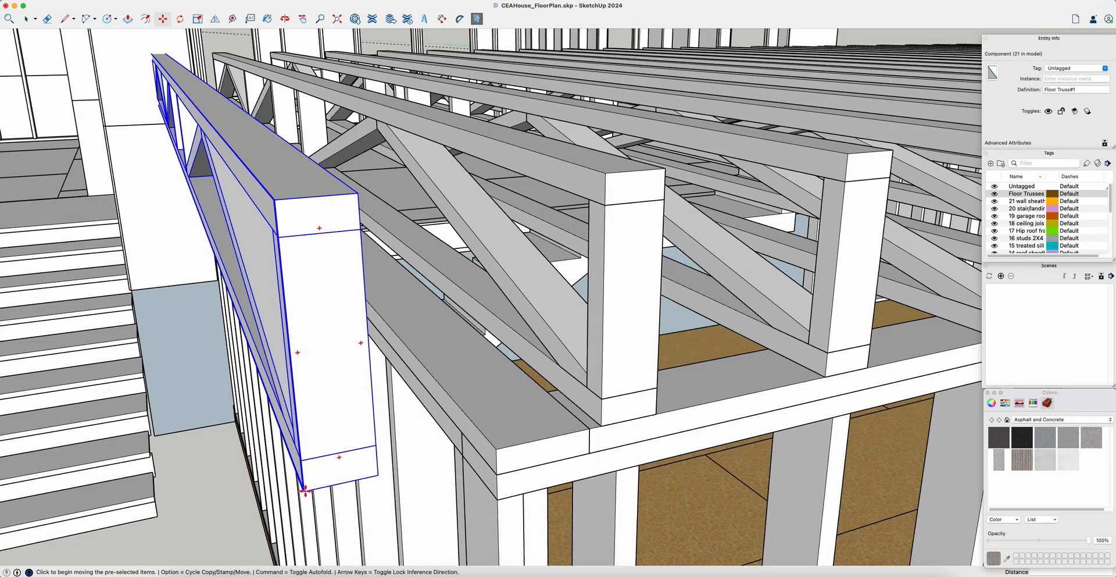
left_click(304, 490)
key("space")
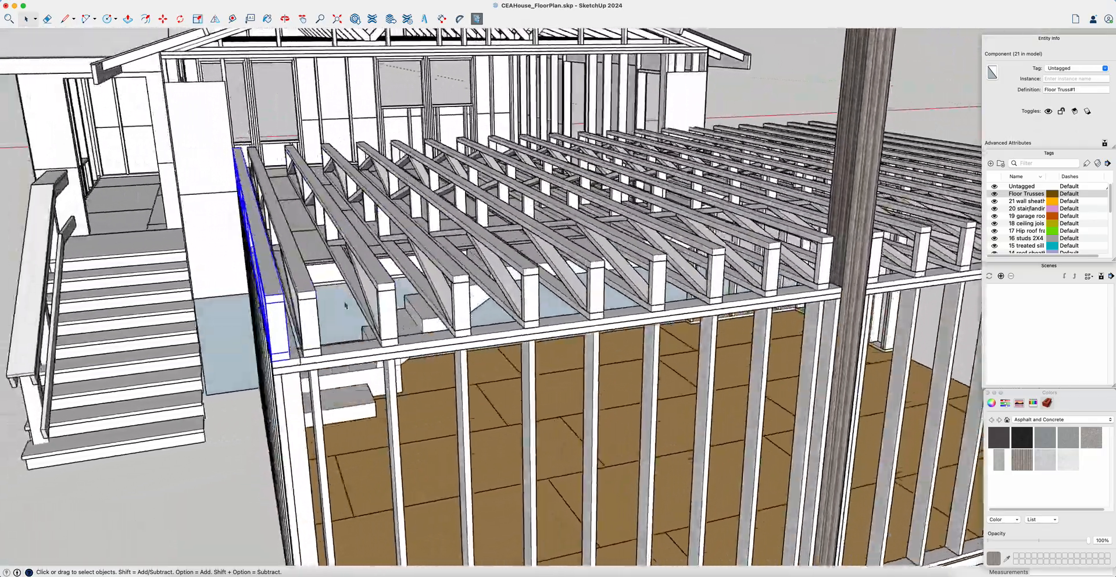
Select all 21 floor trusses spanning the front stud-walled room.
middle_click_drag(346, 305, 321, 310)
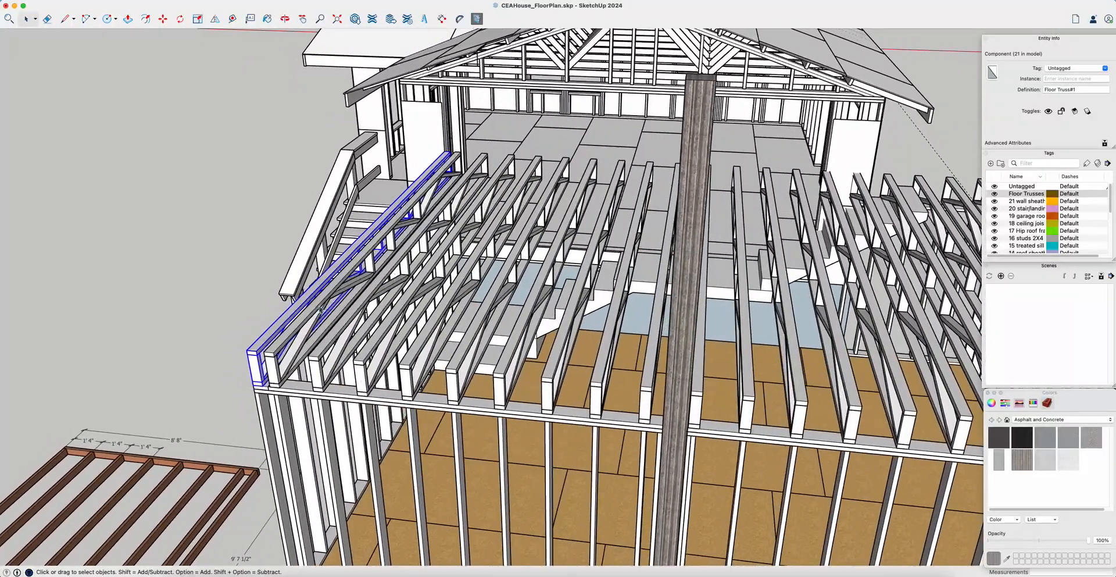
left_click(274, 372, "shift")
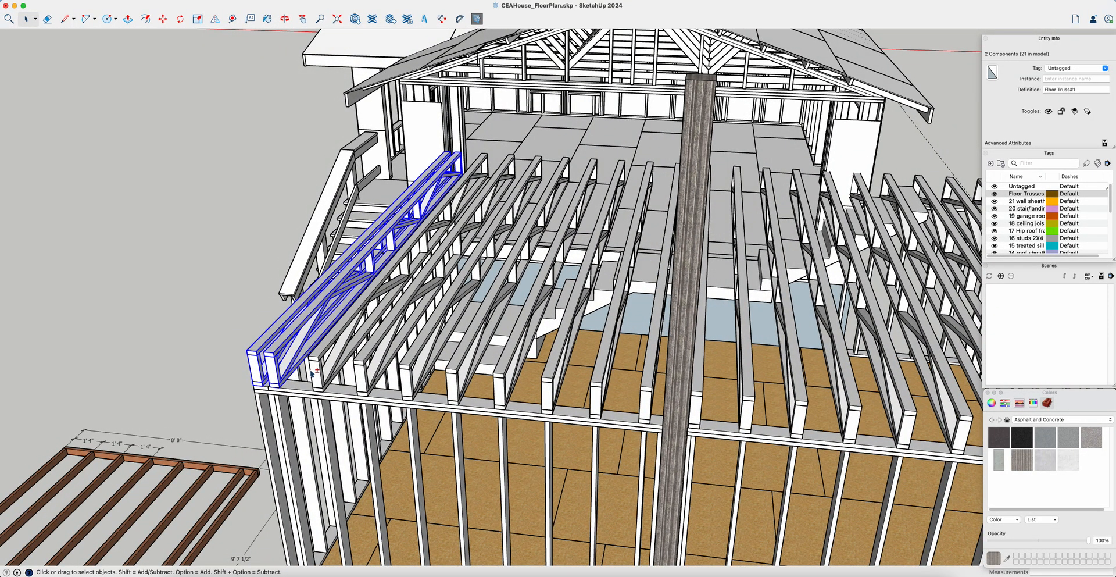
left_click(317, 375, "shift")
left_click(361, 375, "shift")
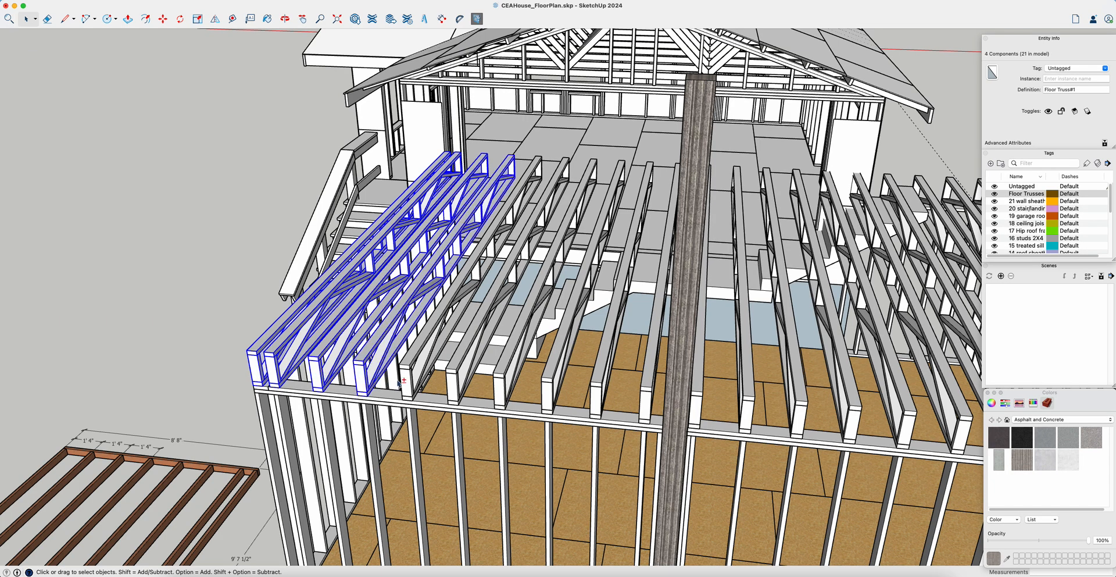
left_click(408, 378, "shift")
left_click(455, 388, "shift")
left_click(510, 400, "shift")
left_click(548, 401, "shift")
left_click(597, 404, "shift")
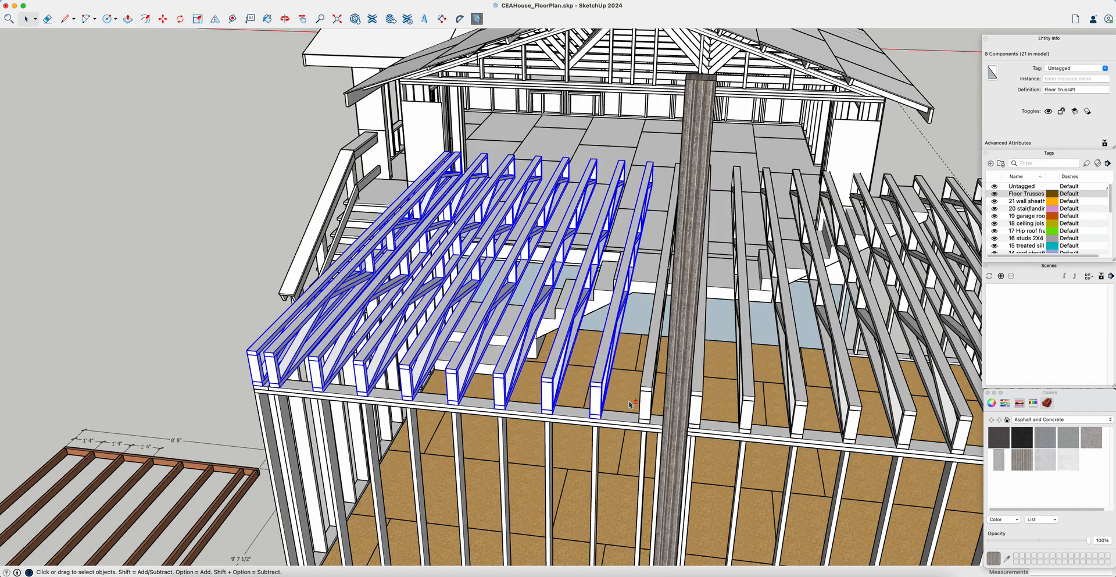
left_click(650, 400, "shift")
middle_click_drag(650, 400, 604, 401)
left_click(407, 389, "shift")
left_click(436, 398, "shift")
left_click(469, 404, "shift")
left_click(506, 407, "shift")
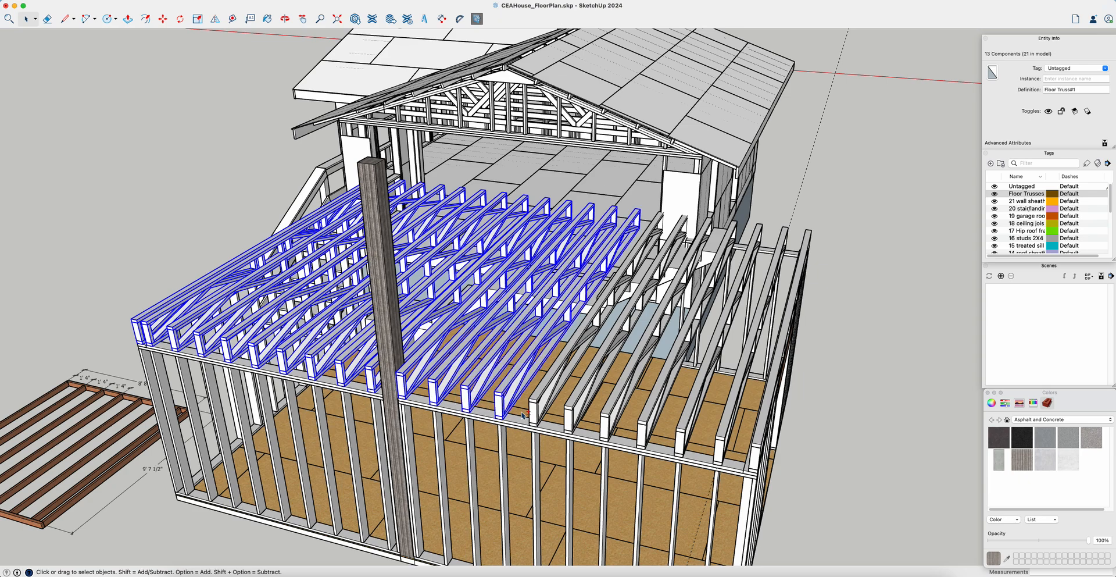
left_click(531, 415, "shift")
left_click(569, 426, "shift")
left_click(612, 431, "shift")
left_click(691, 444, "shift")
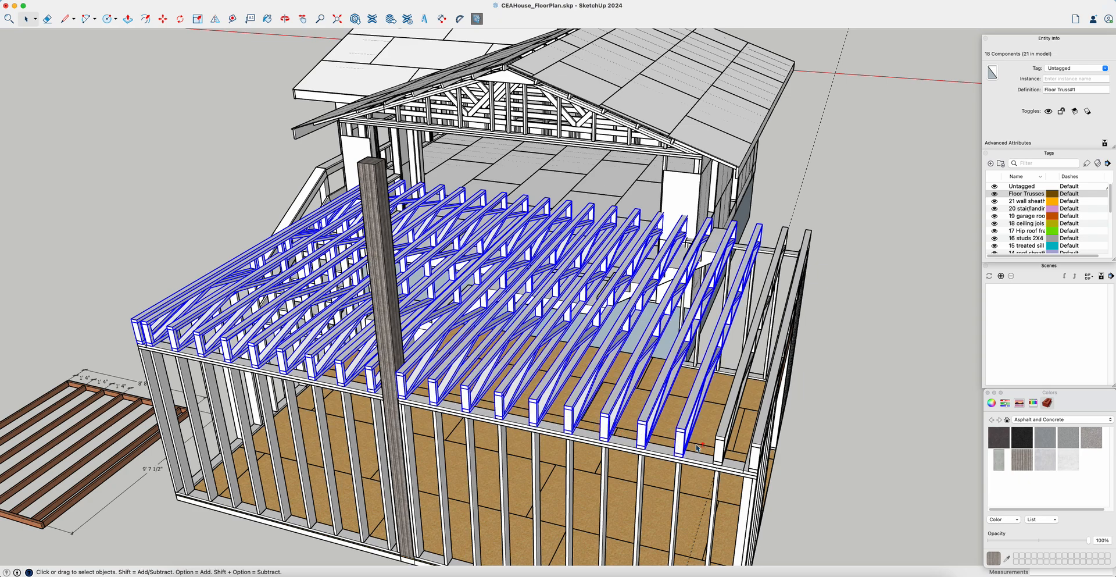
left_click(719, 448, "shift")
left_click(755, 451, "shift")
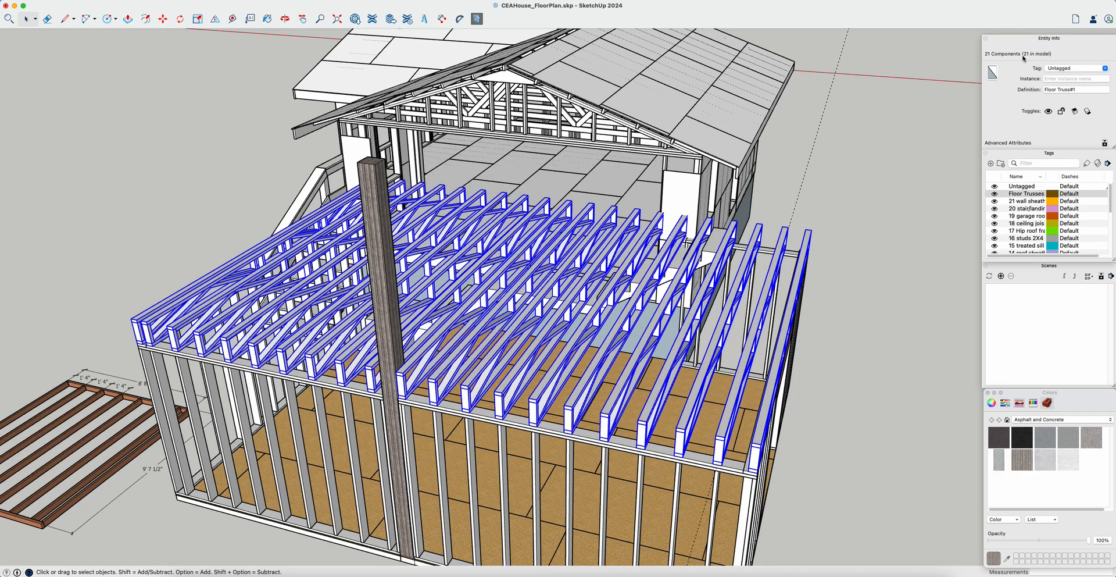
Assign the Floor Trusses tag to the 21 selected truss components over the front room.
left_click(1077, 69)
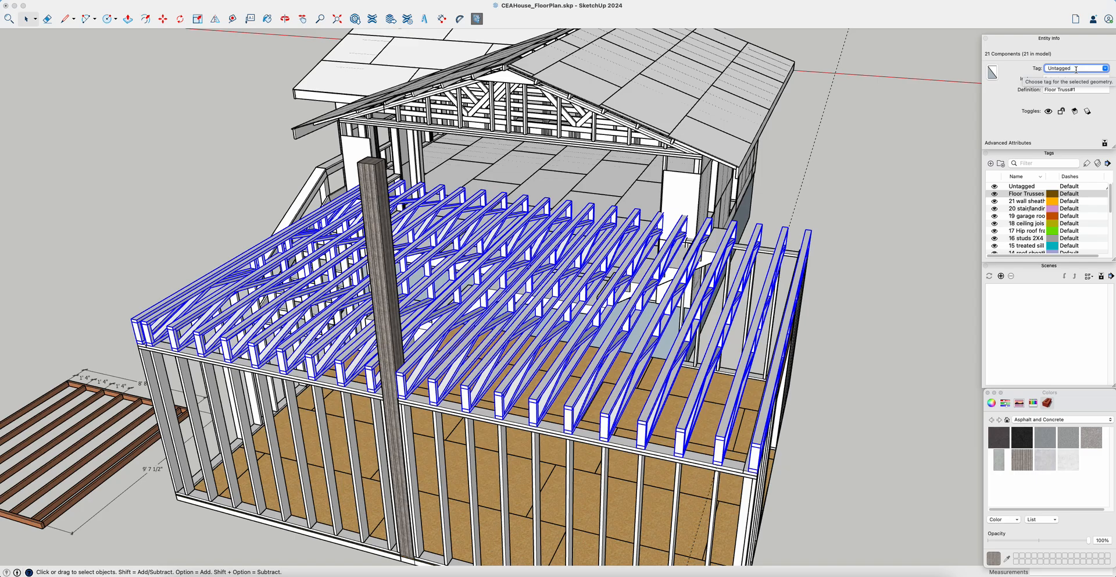
left_click(1104, 68)
scroll(1082, 86, "down", 5)
scroll(1080, 91, "down", 6)
scroll(1080, 91, "down", 2)
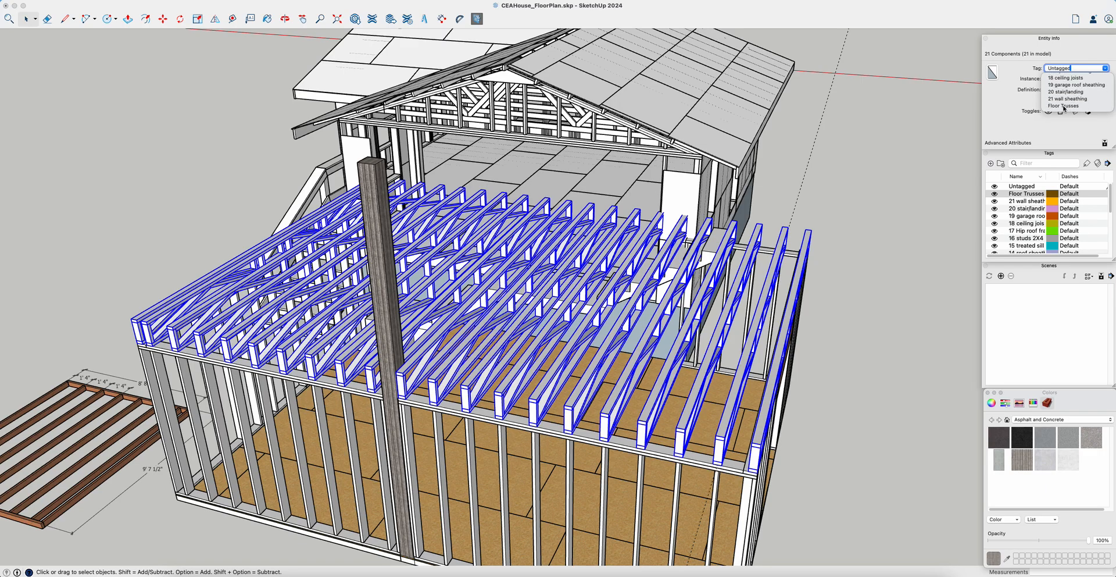
left_click(1064, 105)
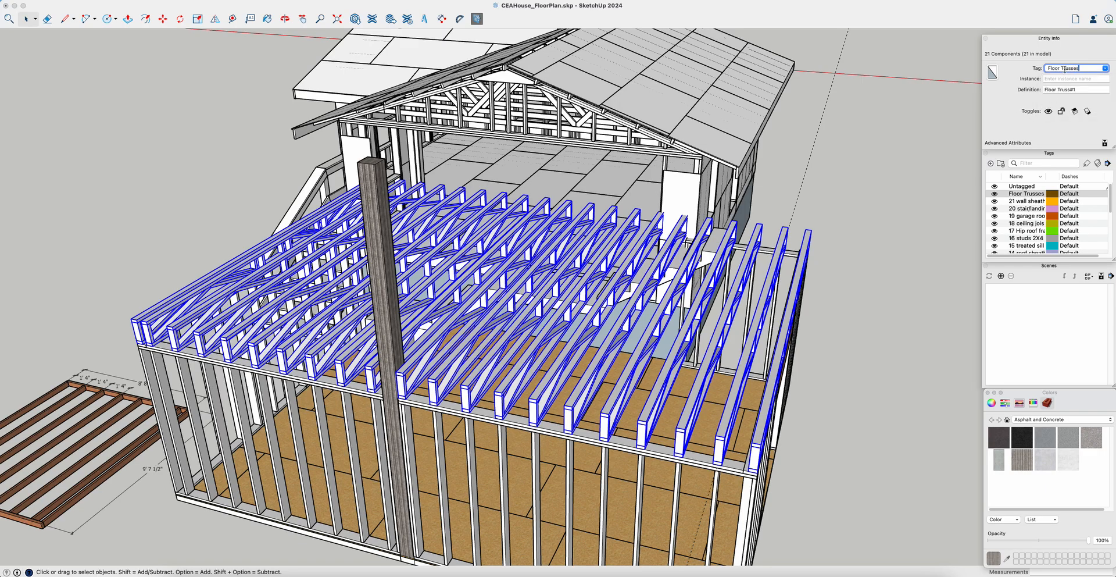
scroll(1032, 220, "down", 5)
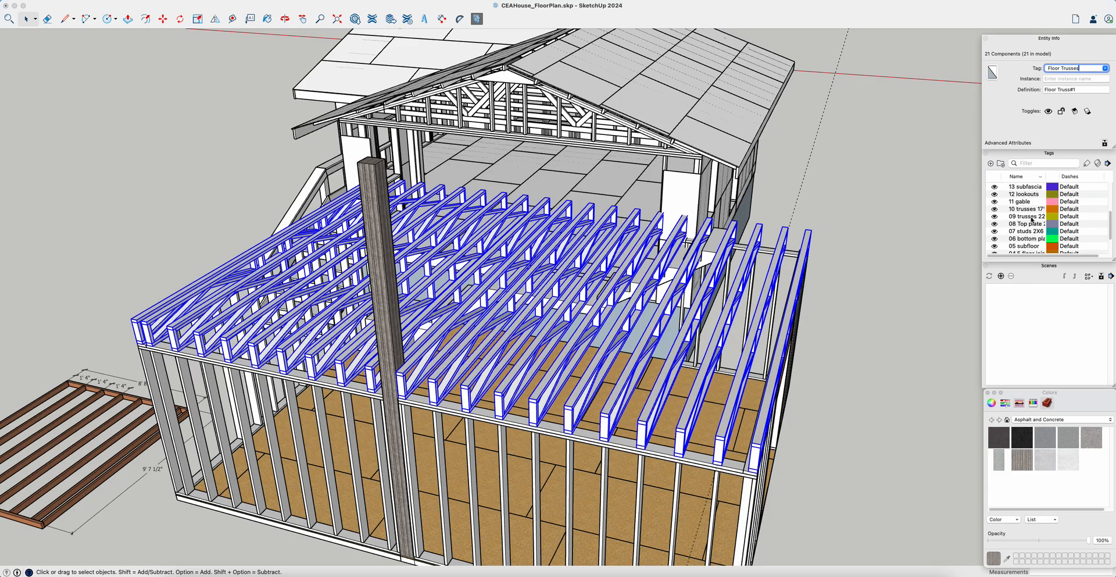
scroll(1033, 220, "down", 2)
scroll(1031, 238, "up", 7)
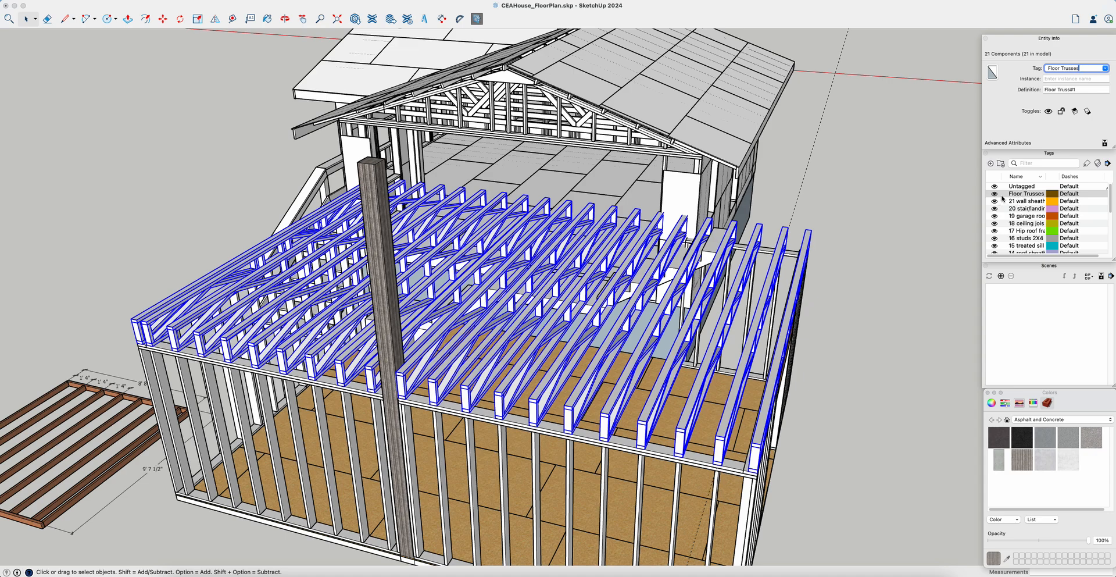
left_click(881, 208)
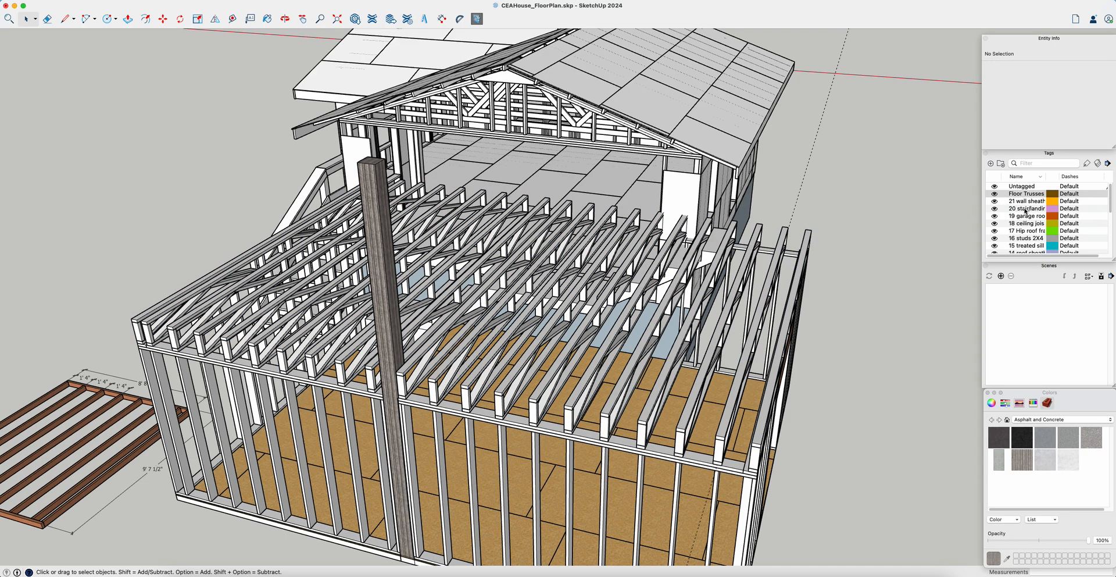
Toggle the Floor Trusses tag's visibility off and on to check that it controls the new trusses.
left_click(995, 194)
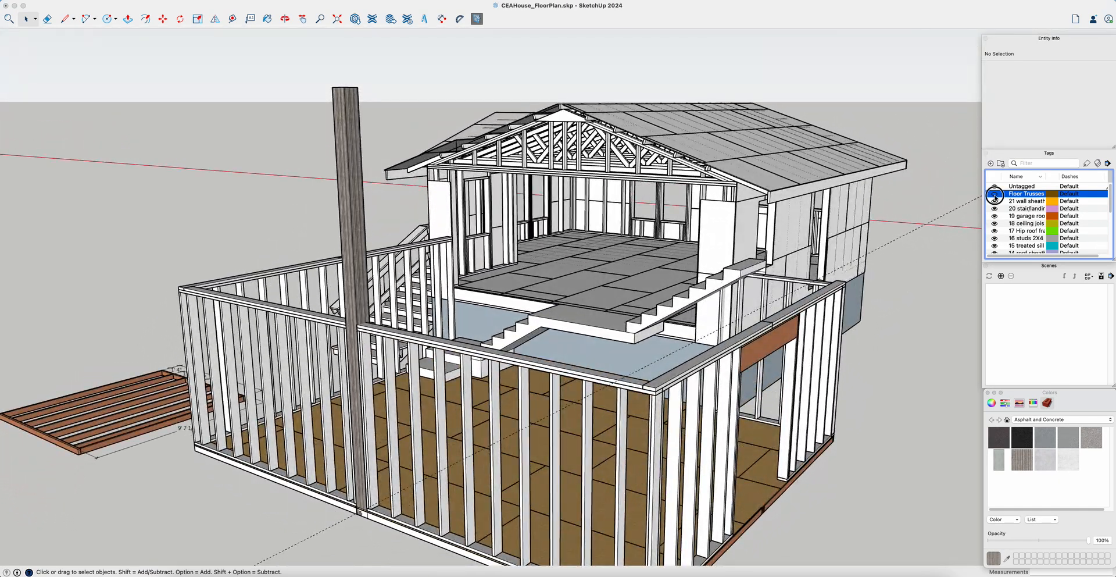
left_click(995, 194)
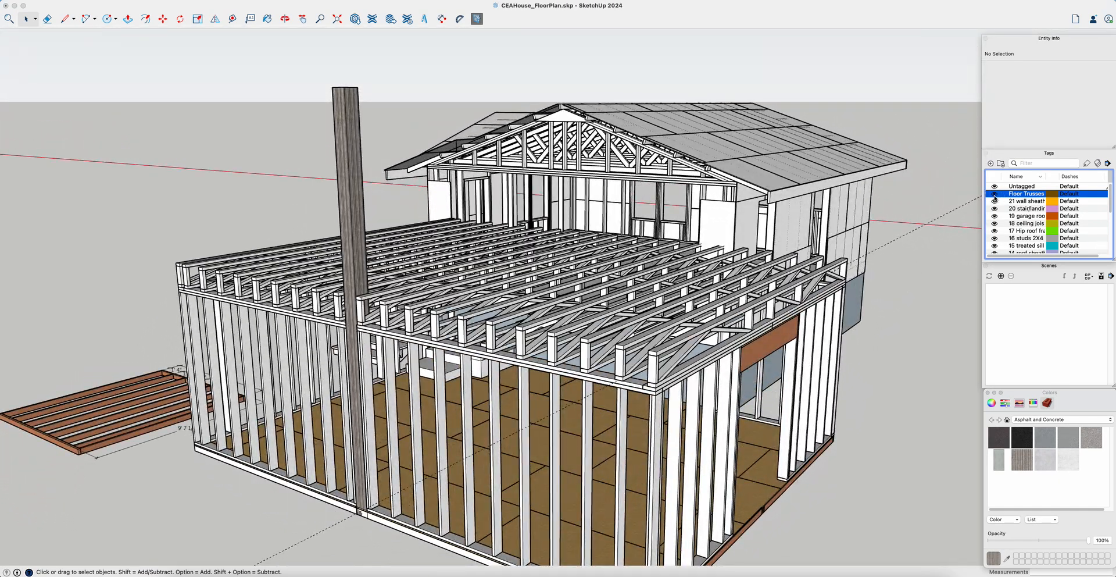
left_click(995, 195)
left_click(994, 196)
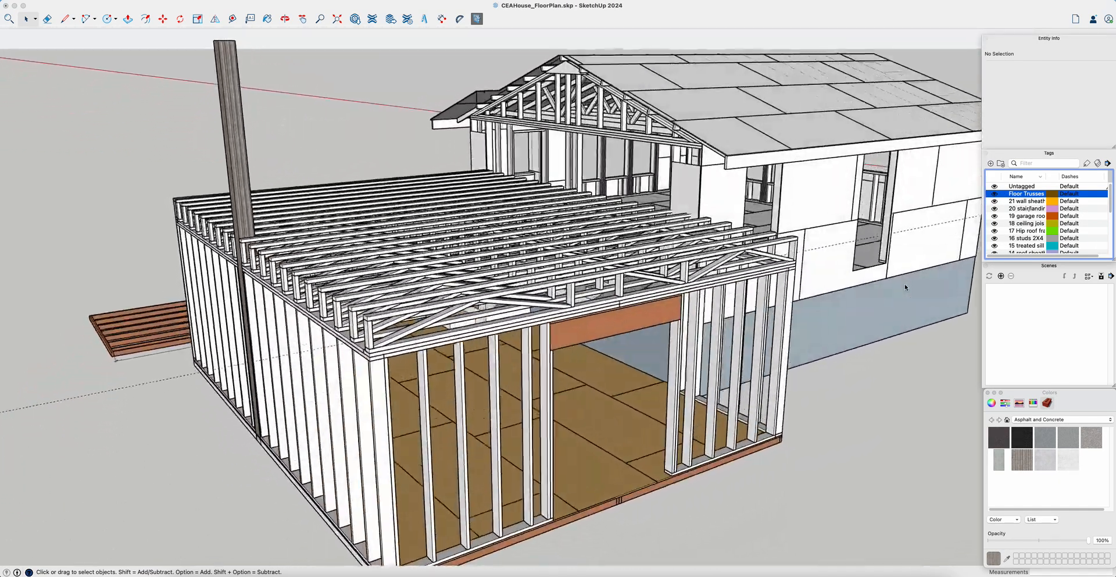
Examine the floor trusses above the front room and how the staircase and landing fit beneath them.
scroll(757, 241, "up", 4)
middle_click_drag(628, 250, 715, 265)
scroll(715, 266, "up", 10)
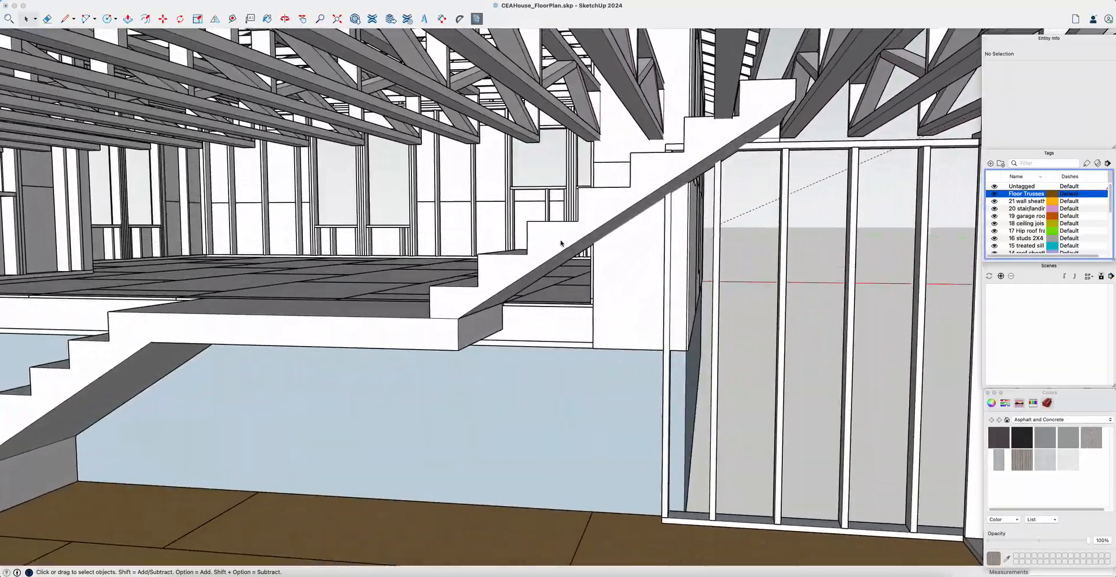
scroll(560, 245, "down", 10)
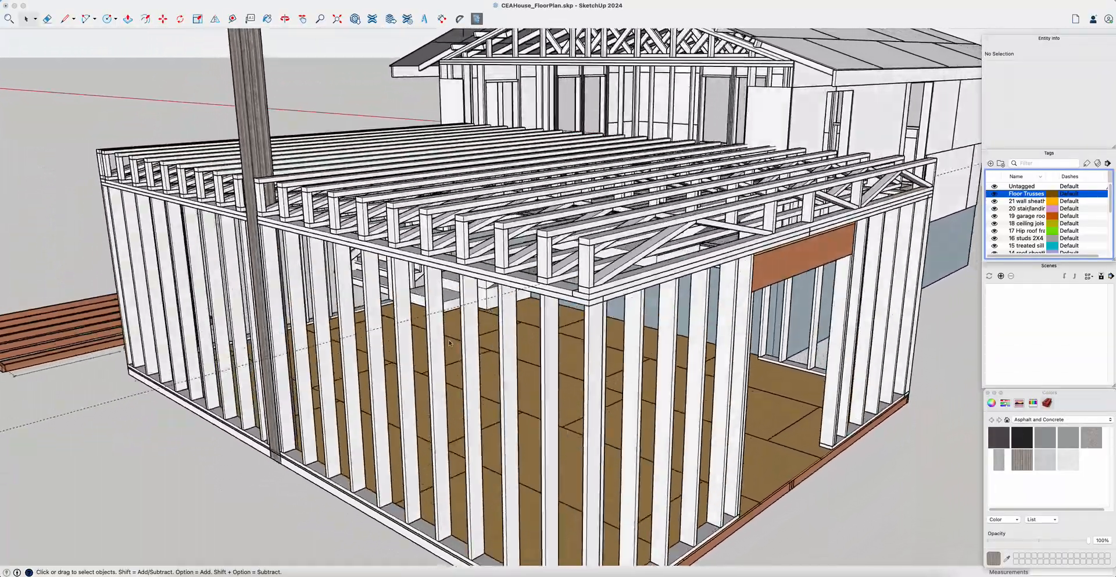
middle_click_drag(449, 343, 512, 337)
middle_click_drag(715, 145, 618, 205)
scroll(633, 174, "down", 3)
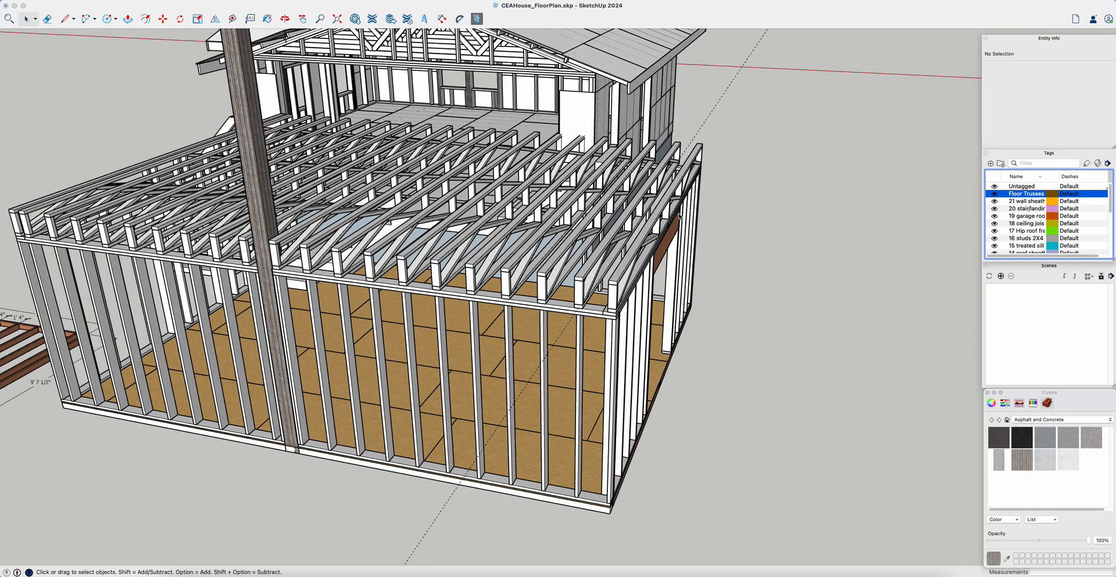
middle_click_drag(679, 216, 963, 174)
Hide the Floor Trusses tag and delete the stray triangular face between the stair's upper end and the wall's top plate.
left_click(995, 194)
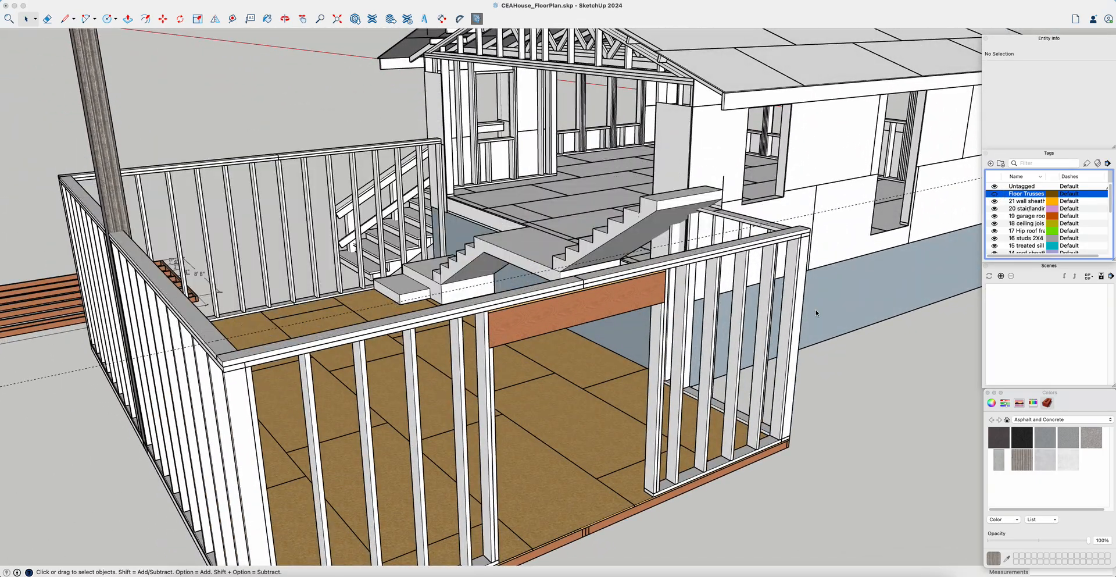
scroll(616, 281, "up", 10)
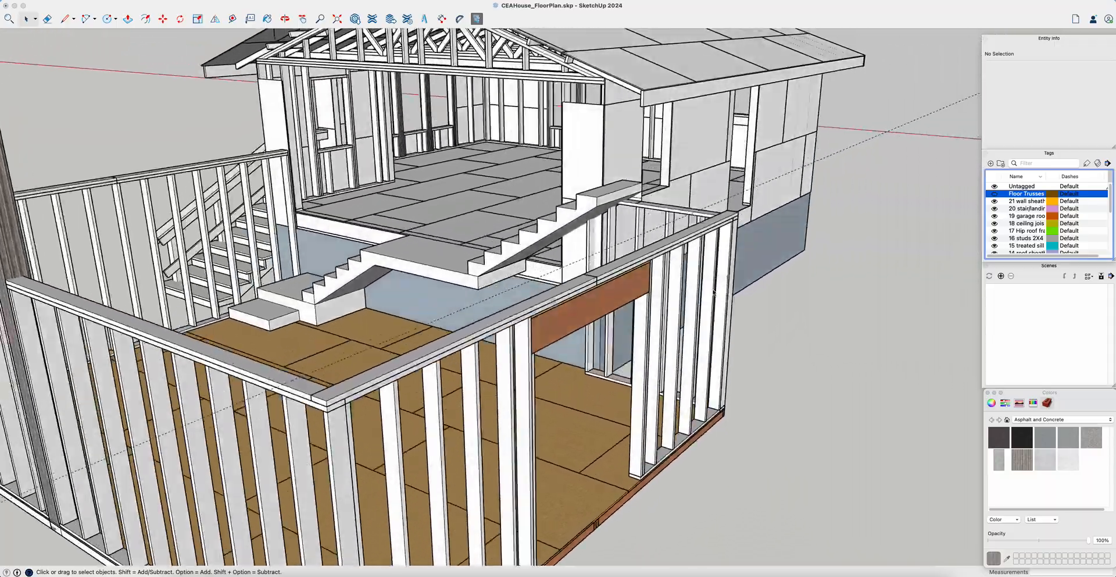
scroll(616, 281, "up", 8)
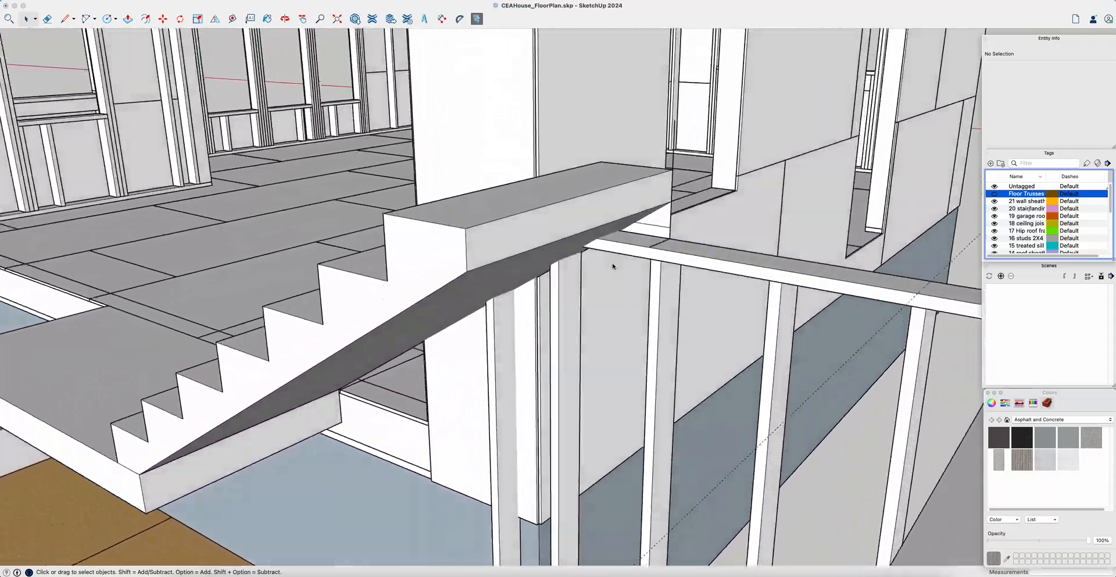
middle_click_drag(613, 266, 262, 300)
scroll(625, 296, "up", 3)
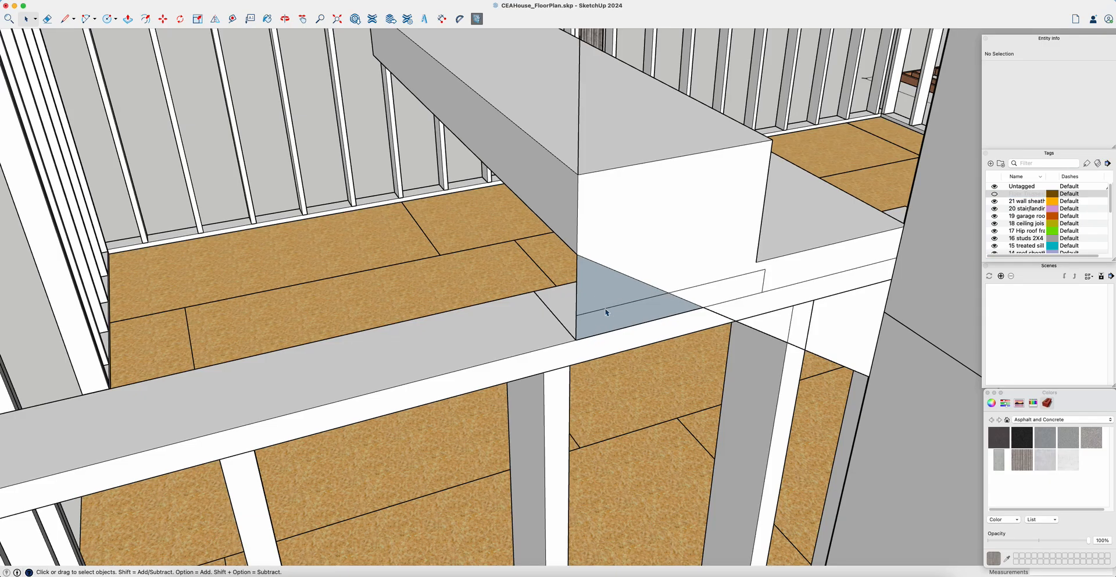
left_click(597, 297)
key("Delete")
left_click(613, 301)
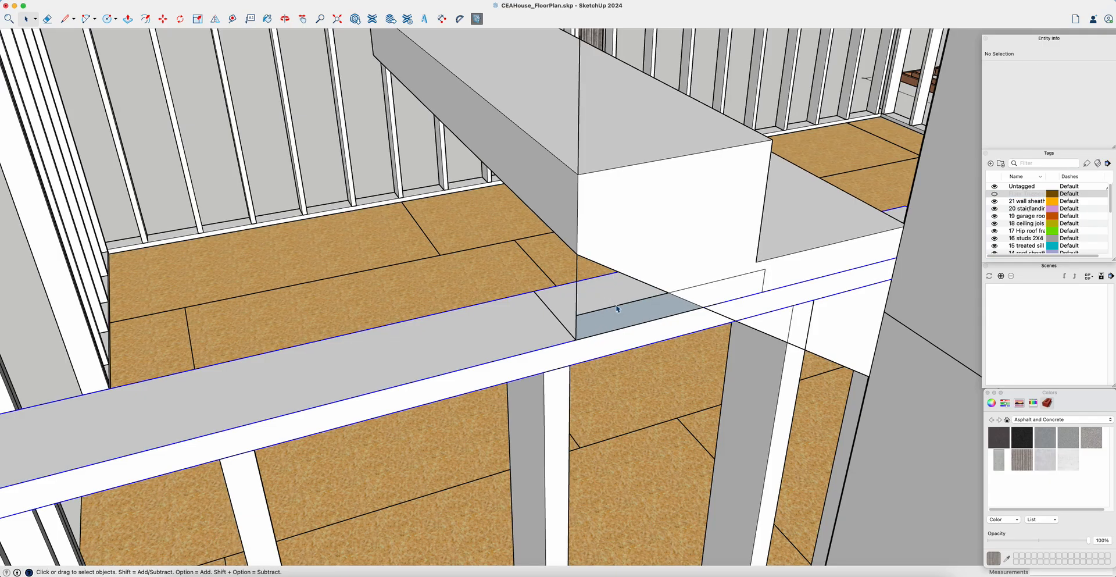
key("Delete")
key("super+z")
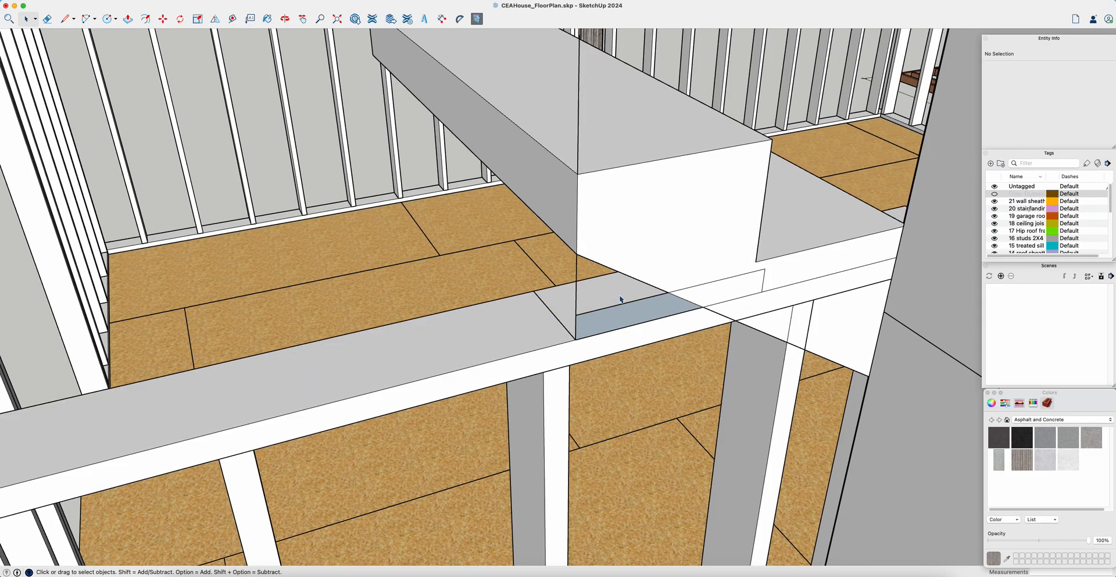
Examine both stair flights and the landing between them from several angles.
scroll(621, 297, "up", 6)
scroll(621, 292, "down", 6)
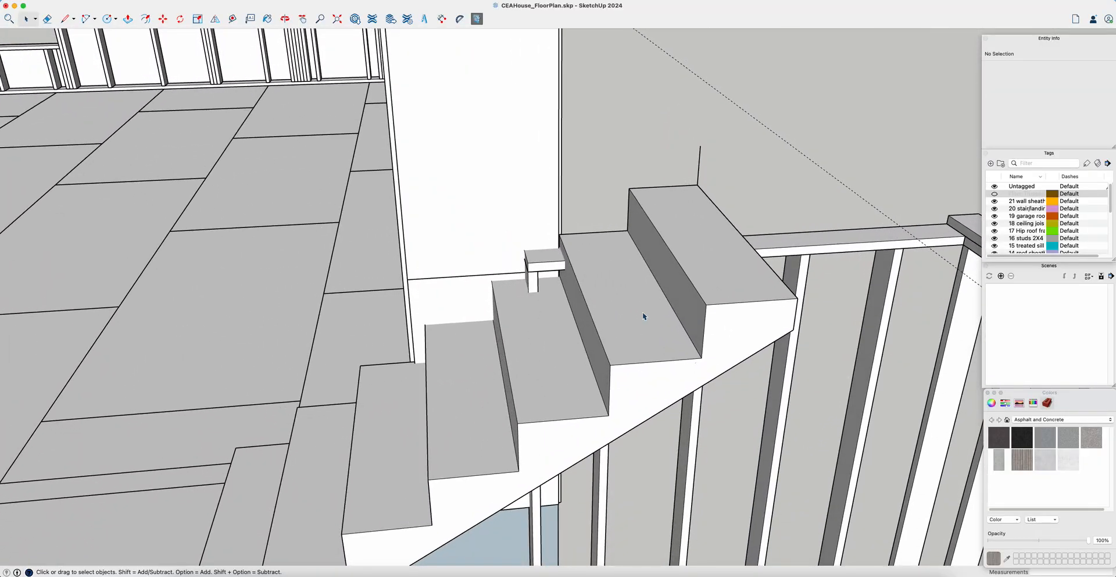
scroll(638, 314, "up", 2)
scroll(636, 312, "down", 8)
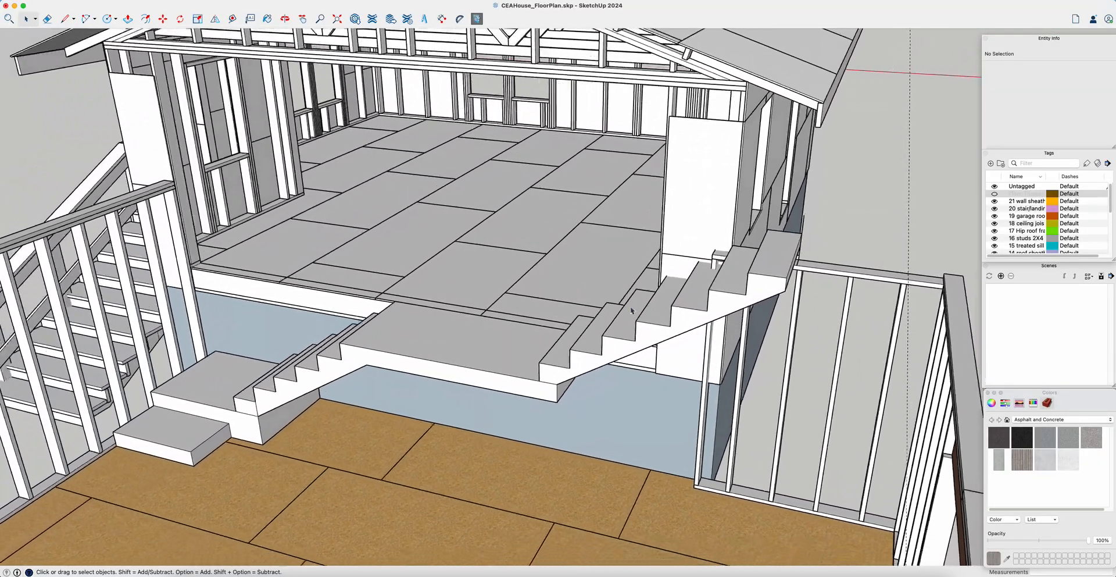
scroll(512, 349, "up", 4)
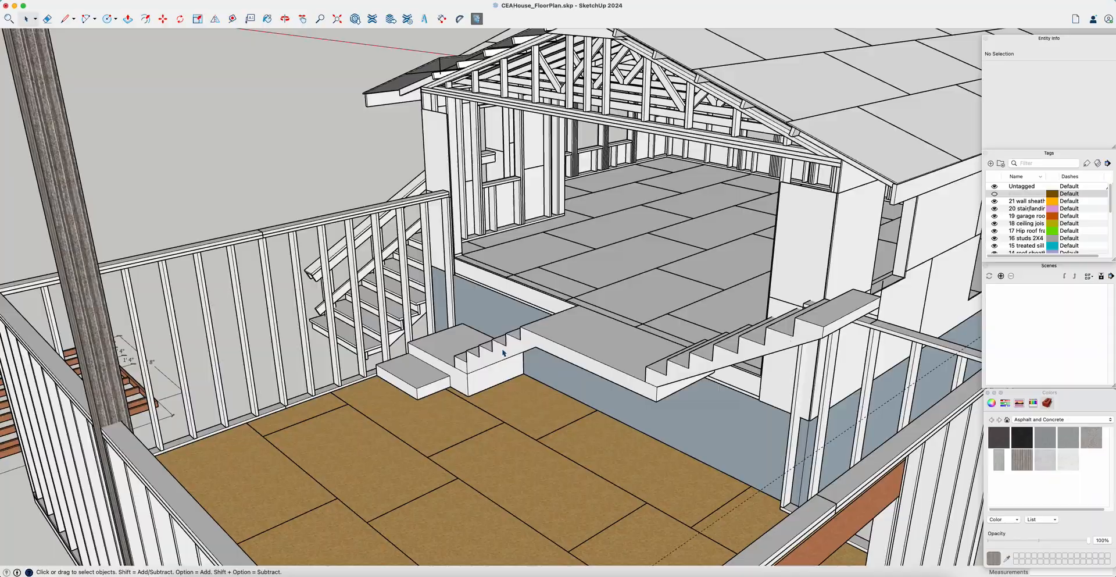
scroll(502, 347, "up", 5)
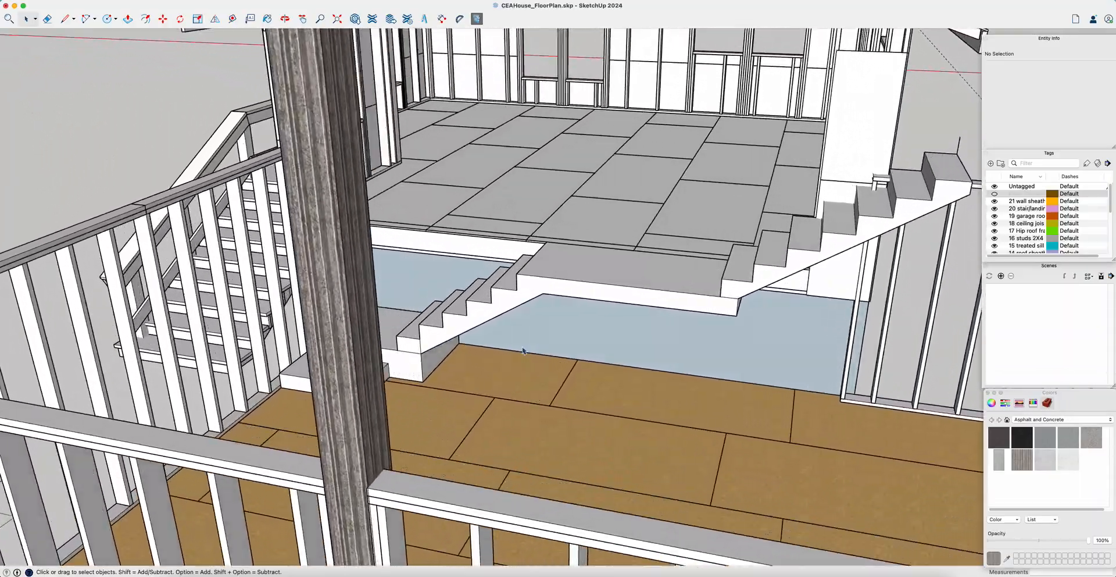
mouse_move(602, 323)
middle_mouse_down()
mouse_move(589, 340)
mouse_move(580, 330)
middle_mouse_up()
scroll(579, 330, "up", 5)
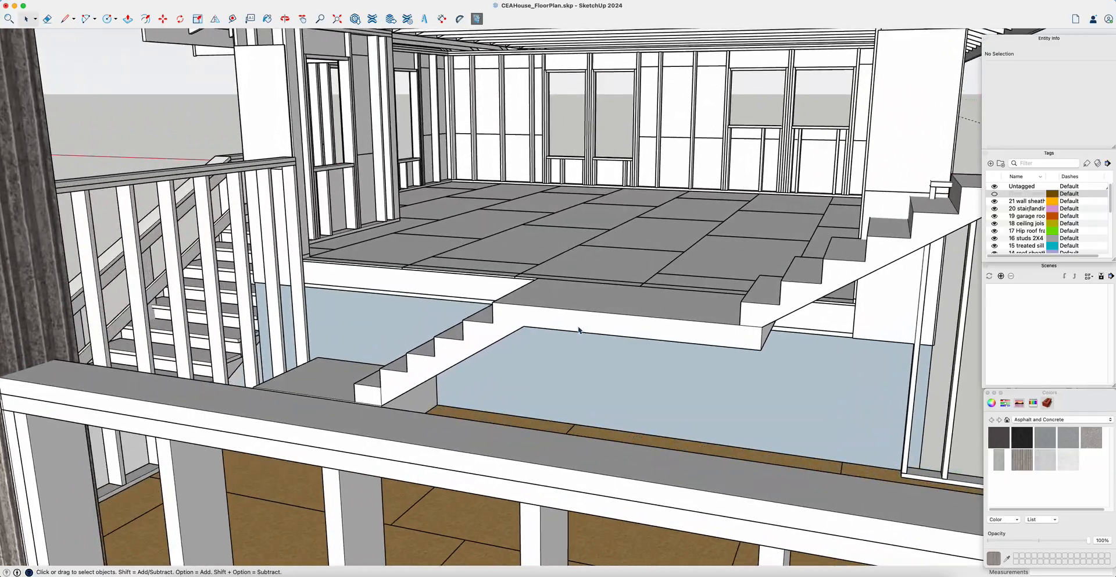
scroll(579, 330, "up", 5)
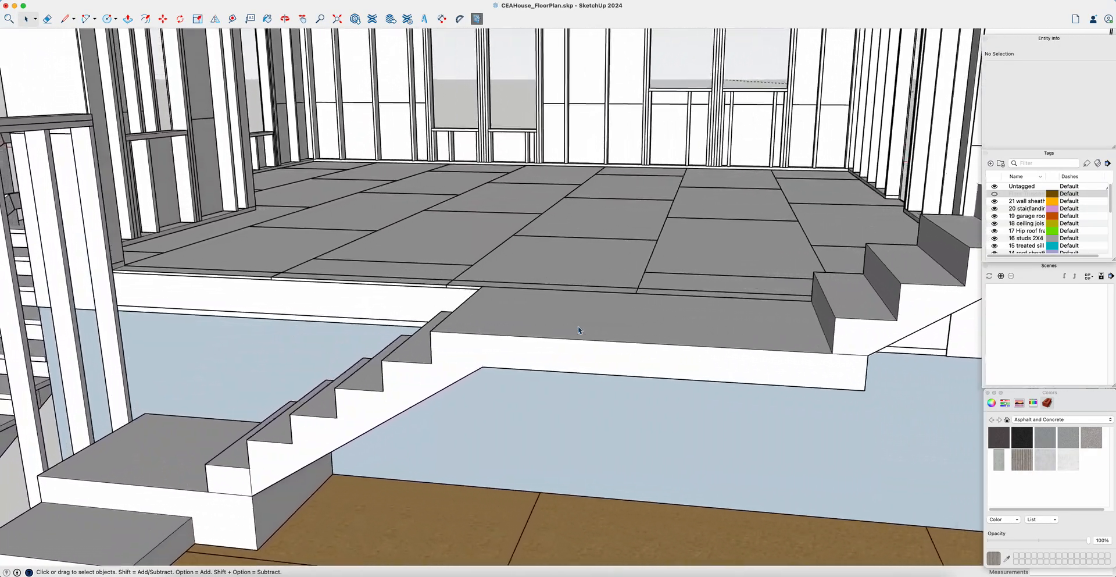
Measure the tread depth on the lower stair flight, just below the landing.
mouse_move(579, 330)
middle_mouse_down()
mouse_move(572, 366)
mouse_move(562, 354)
middle_mouse_up()
key("t")
left_click(540, 348)
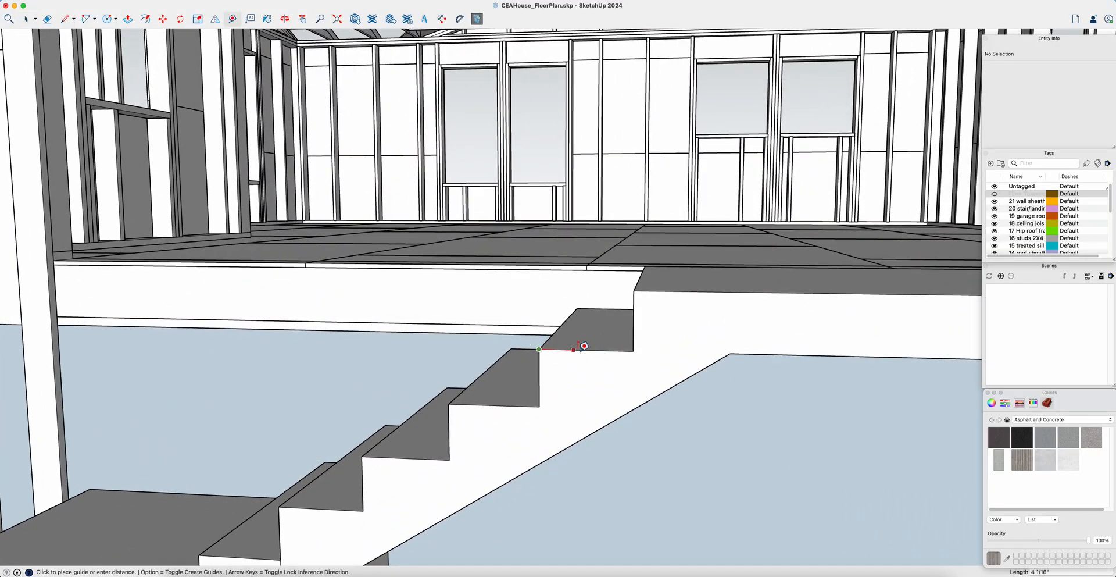
left_click(634, 351)
left_click(633, 351)
key("space")
Measure the depth of the first tread on the upper stair flight above the landing.
scroll(646, 312, "down", 10)
scroll(646, 315, "up", 10)
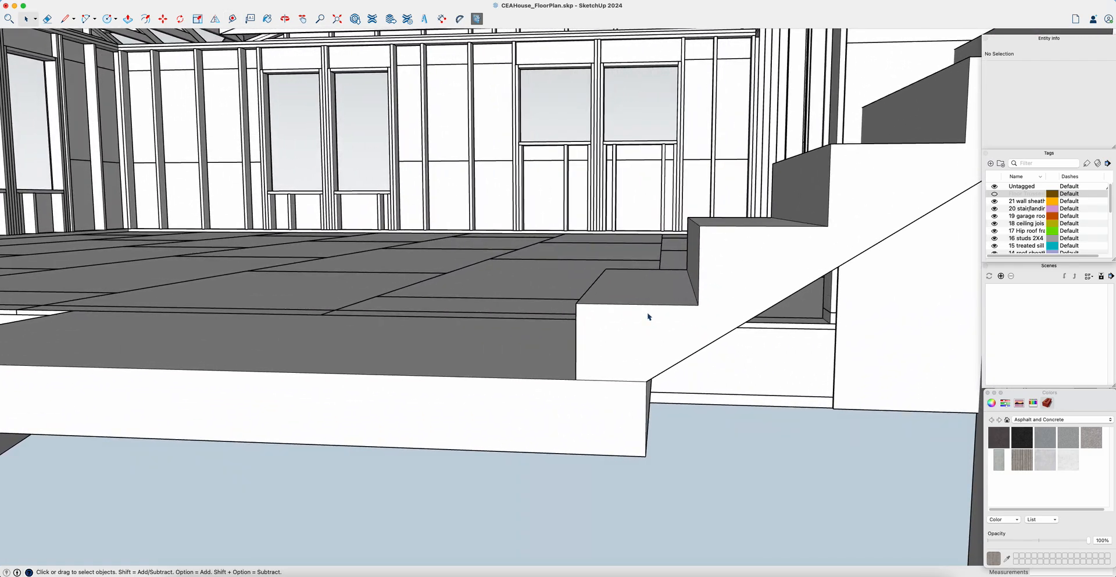
key("t")
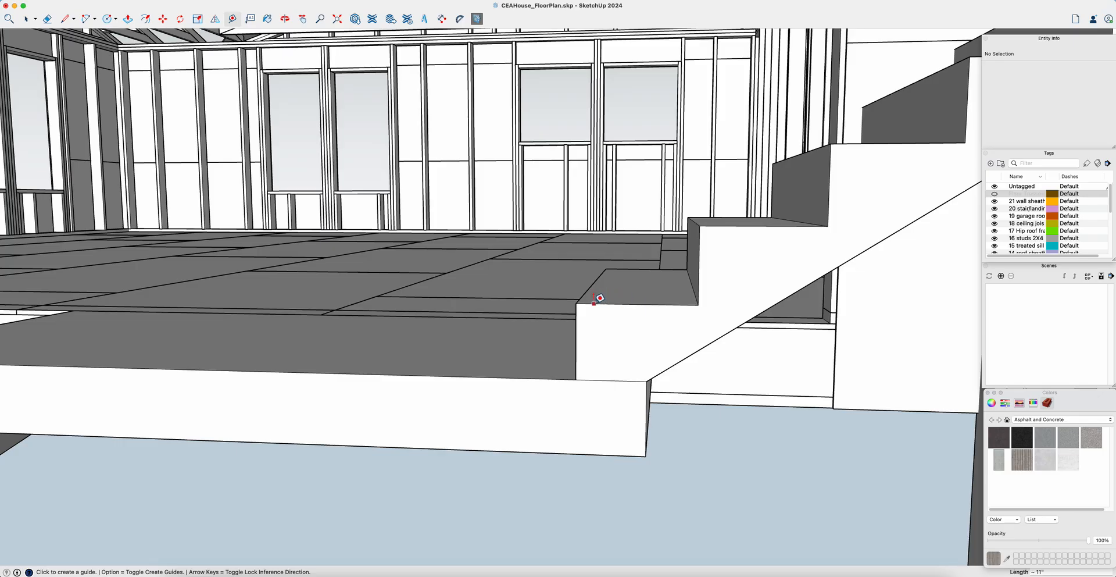
left_click(576, 303)
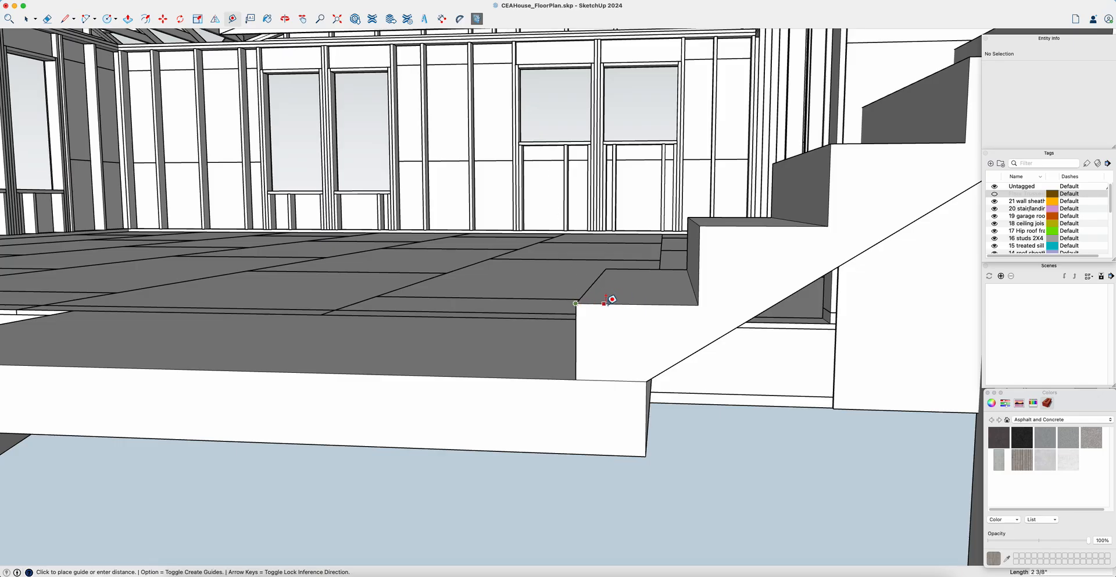
left_click(699, 304)
left_click(576, 303)
key("space")
Examine the lower flight, the landing and the stepped side face of the upper stair flight.
middle_click_drag(555, 154, 548, 179)
scroll(548, 179, "down", 10)
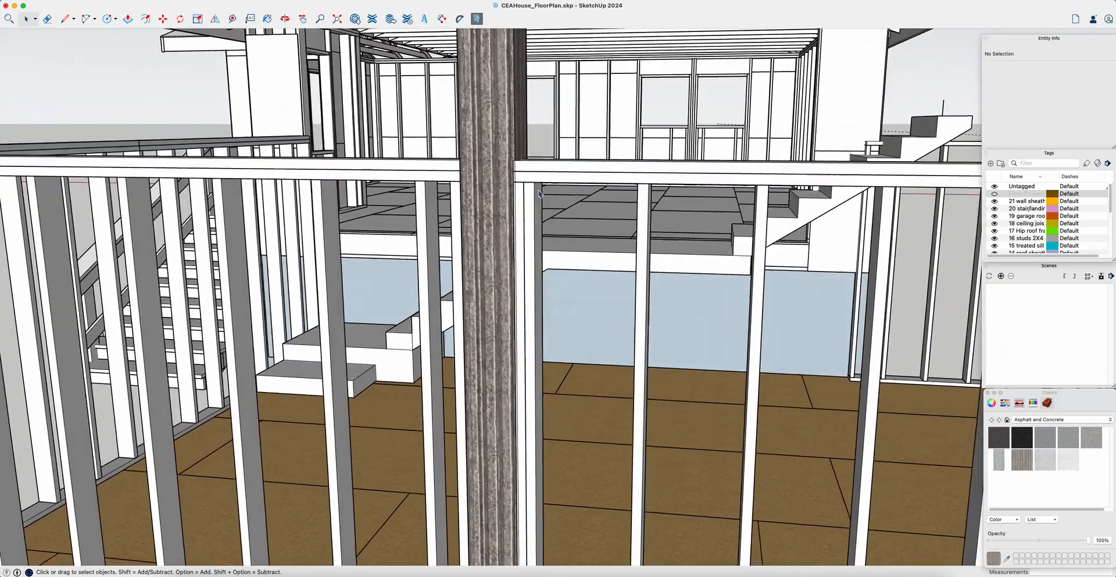
middle_click_drag(539, 193, 531, 239)
scroll(531, 239, "up", 10)
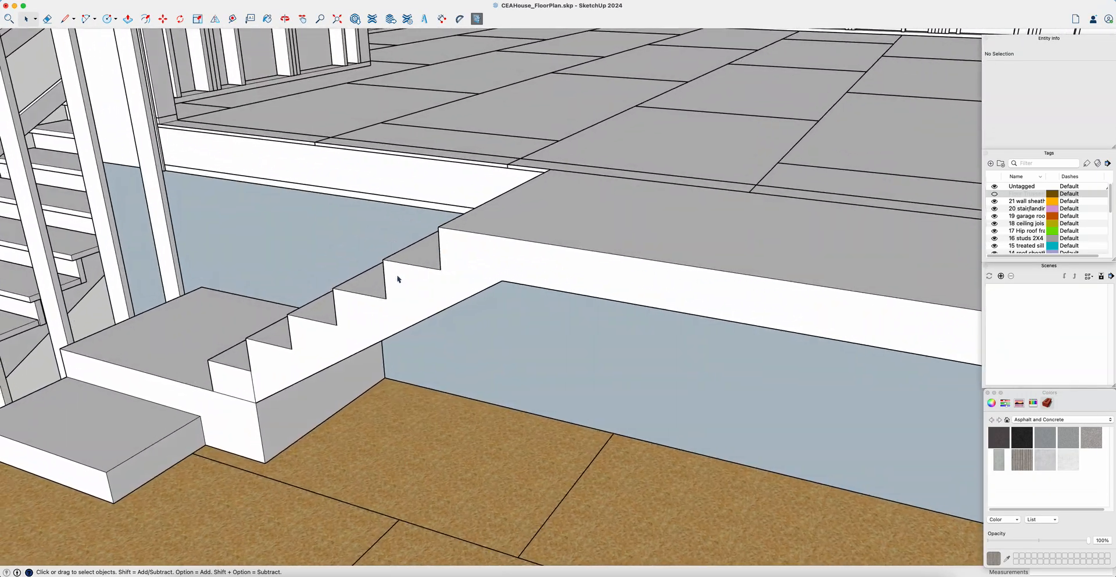
scroll(387, 277, "down", 6)
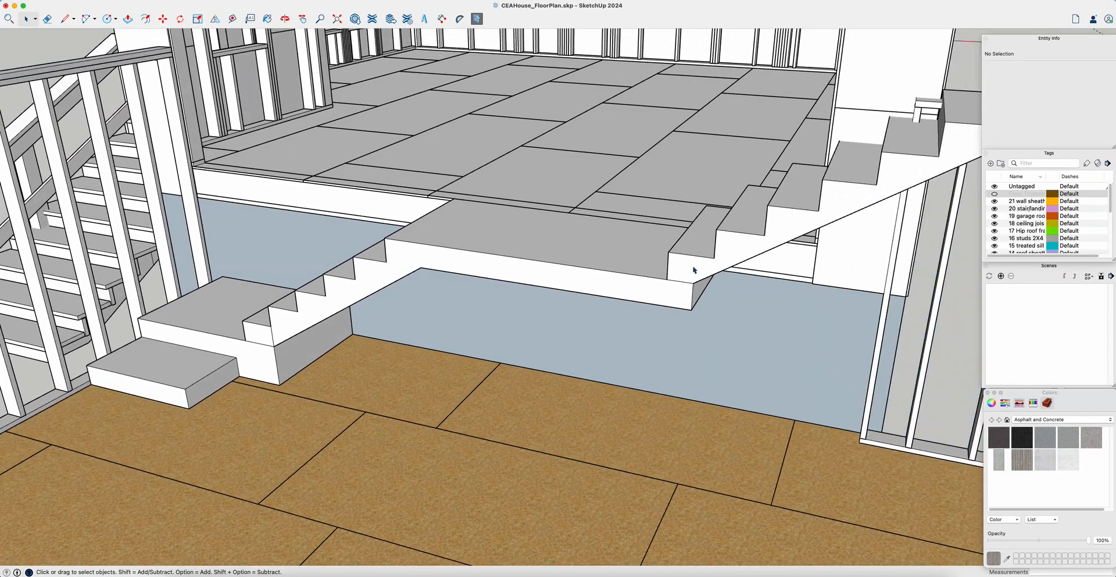
middle_click_drag(693, 270, 774, 286)
left_click(774, 286)
scroll(709, 418, "up", 8)
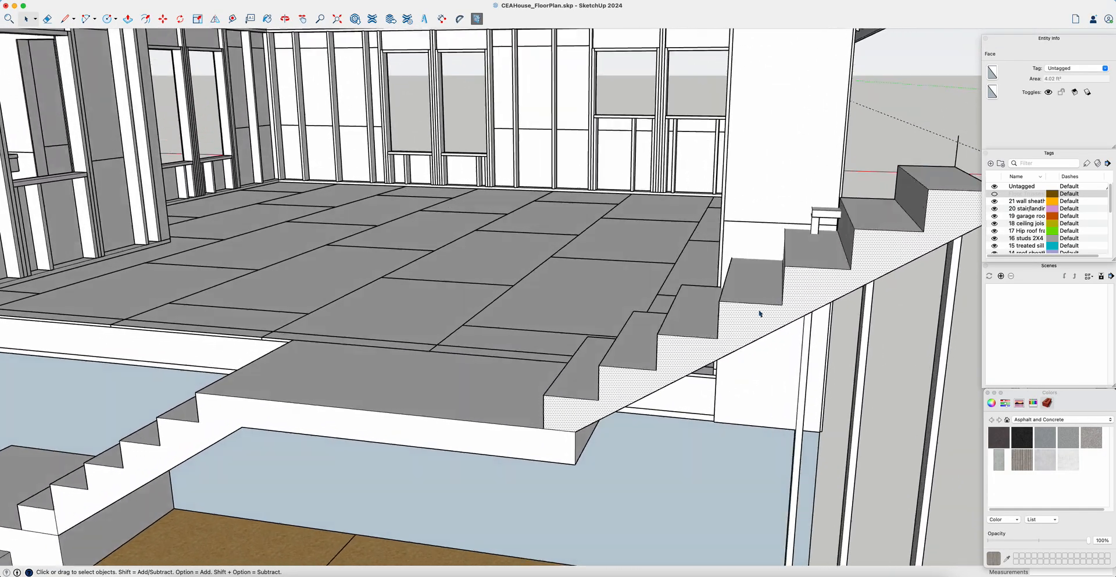
scroll(709, 417, "up", 3)
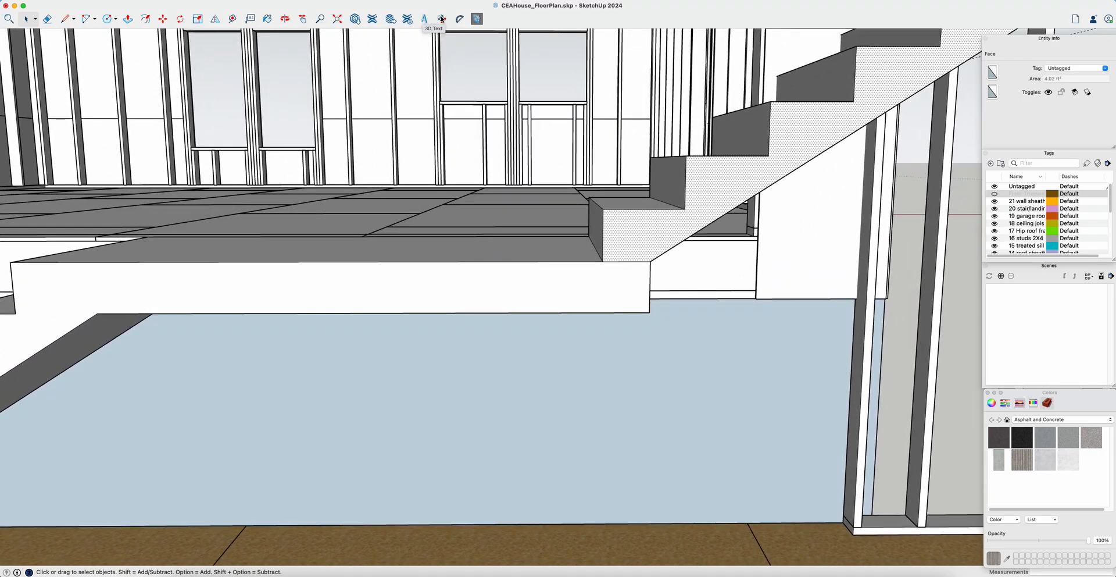
Add a leader text label reading 7.0625 to the blue wall face below the stair landing.
left_click(250, 19)
left_click(639, 408)
left_click(688, 376)
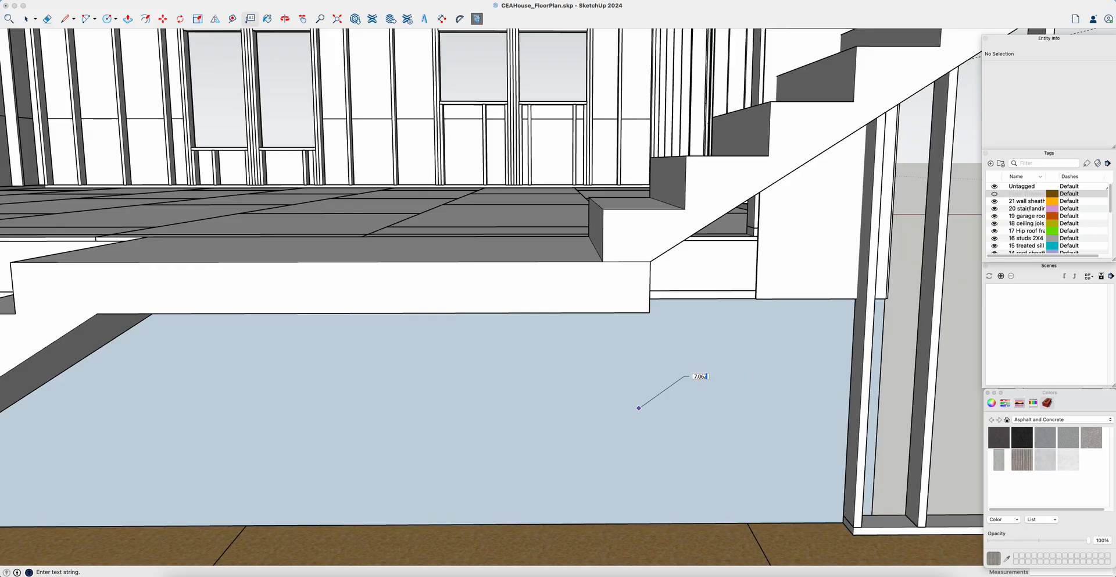
left_click(749, 378)
middle_click_drag(450, 403, 446, 400)
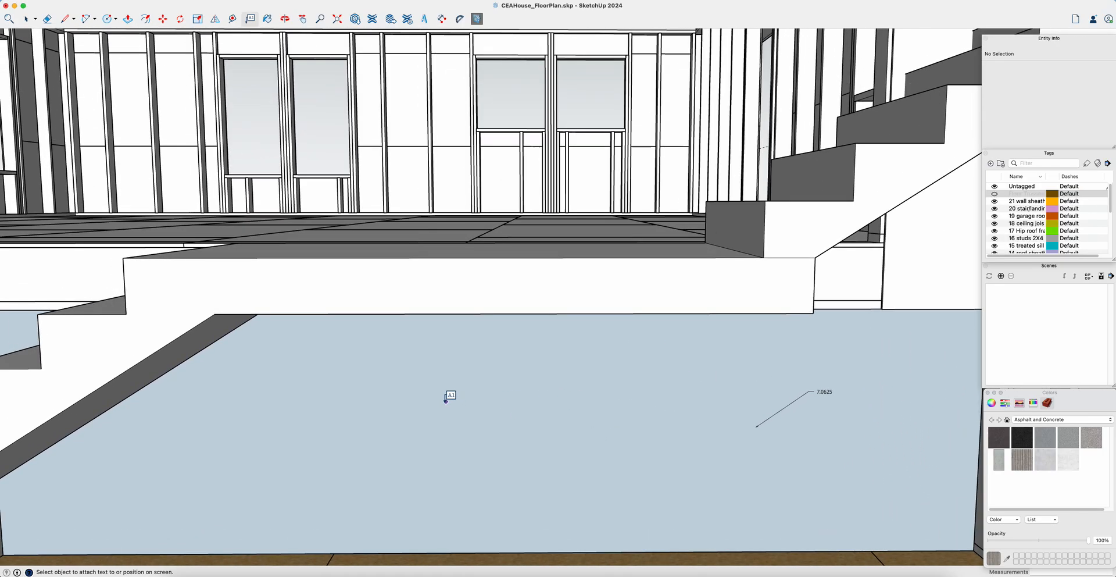
Add a leader text label reading 6.09 to the blue wall face beside the lower stair flight.
left_click(142, 431)
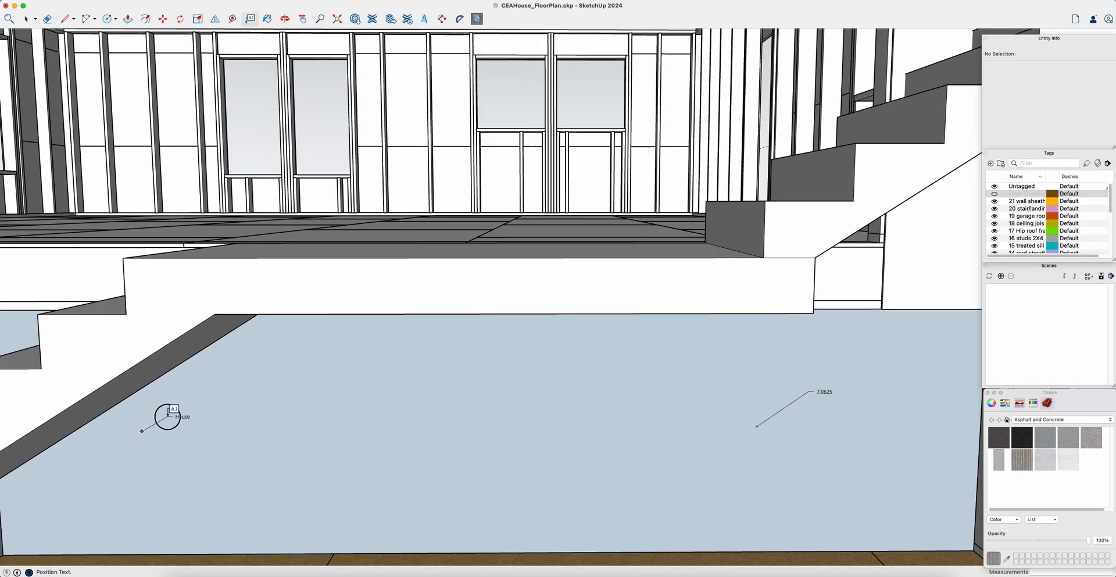
left_click(172, 417)
left_click(216, 402)
key("space")
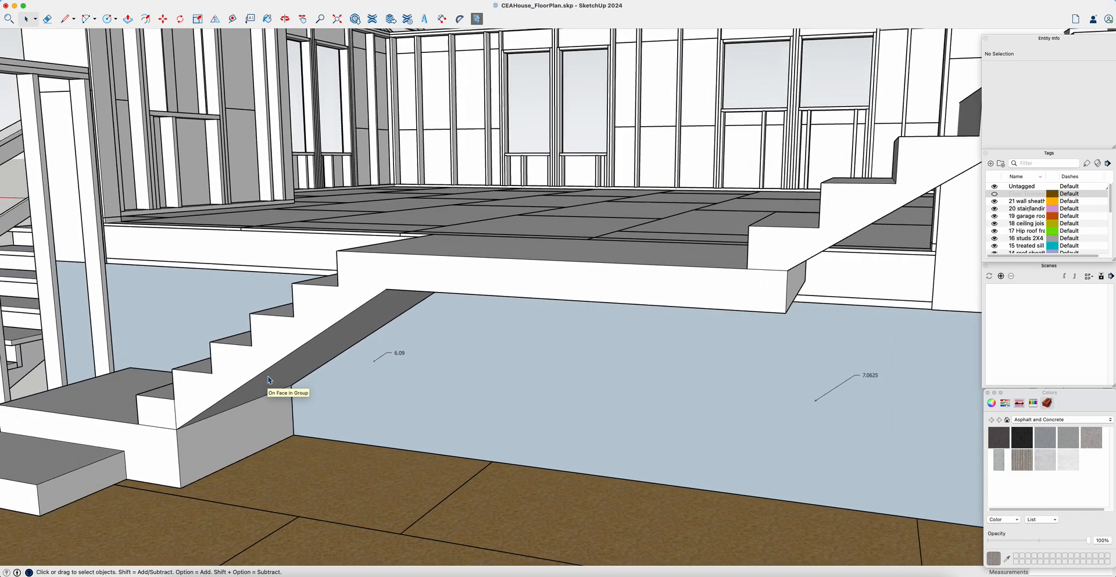
Select all connected geometry of the old staircase, including both flights and the landings, and delete it.
left_click(602, 282)
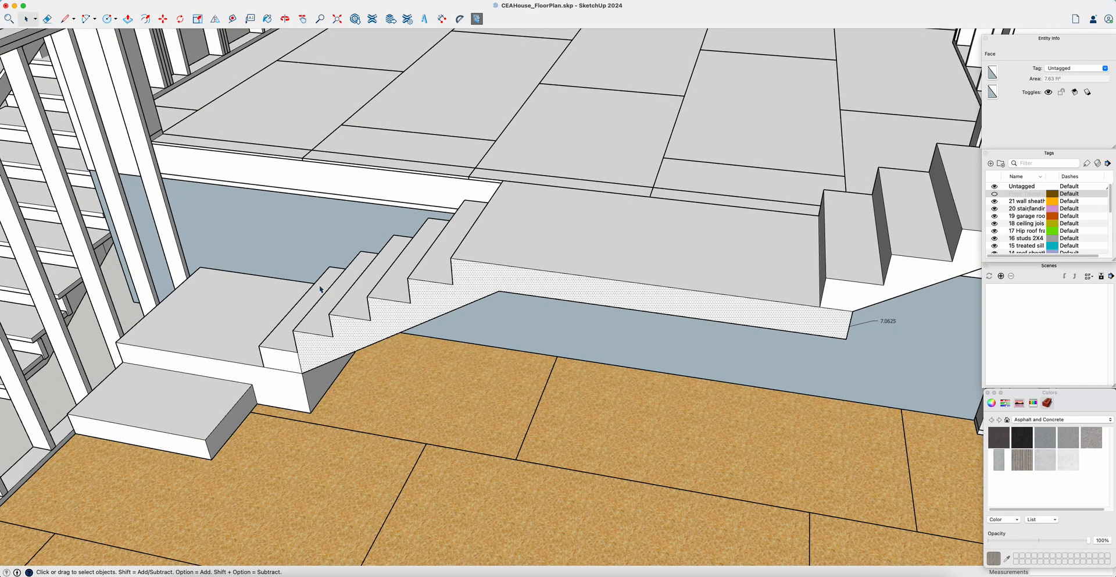
triple_click(594, 287)
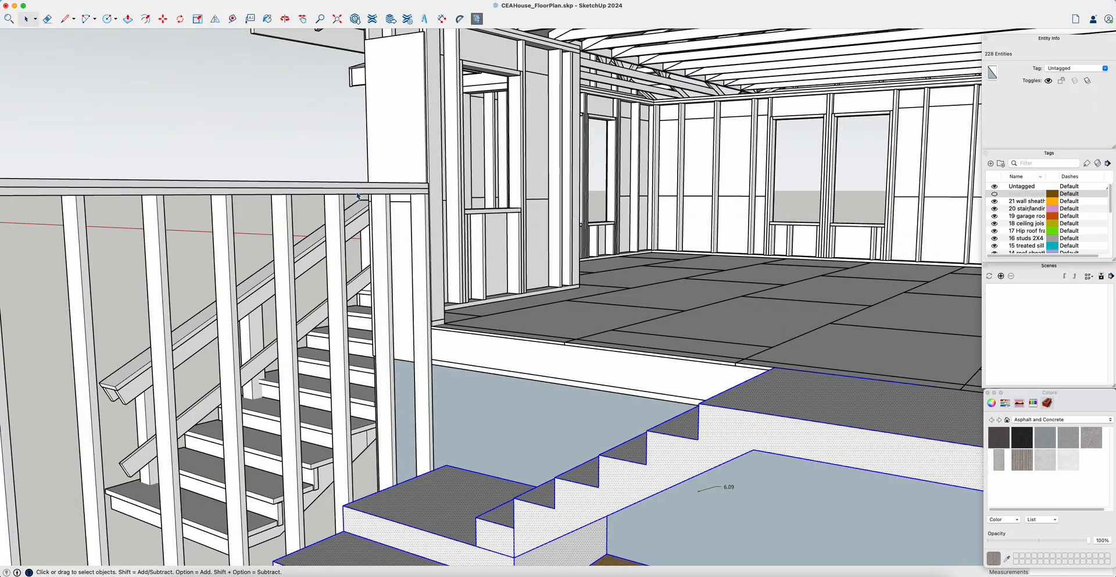
middle_click_drag(378, 302, 413, 456)
scroll(417, 454, "down", 10)
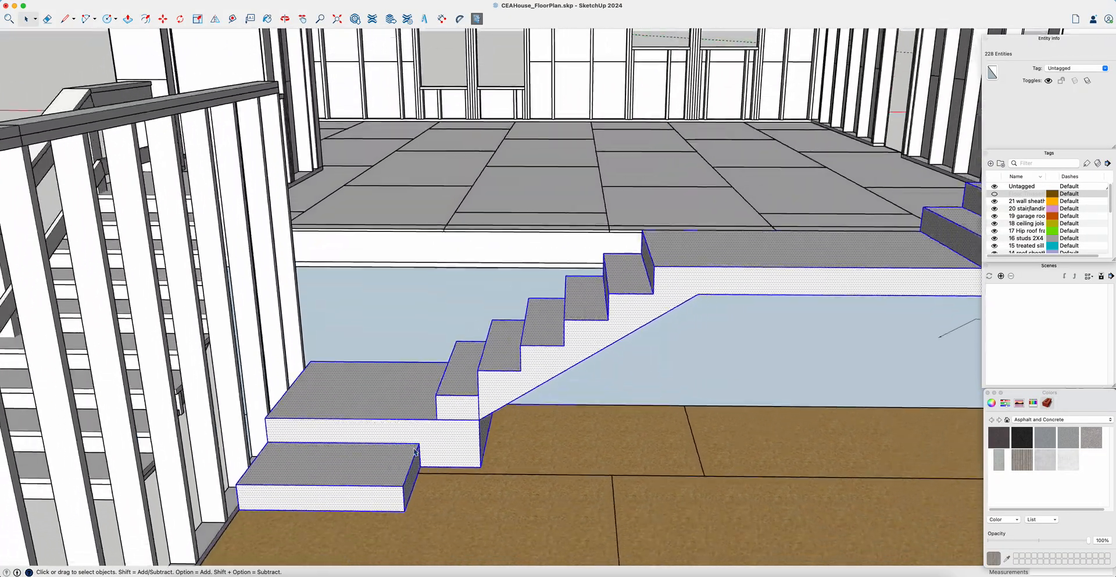
scroll(454, 440, "up", 5)
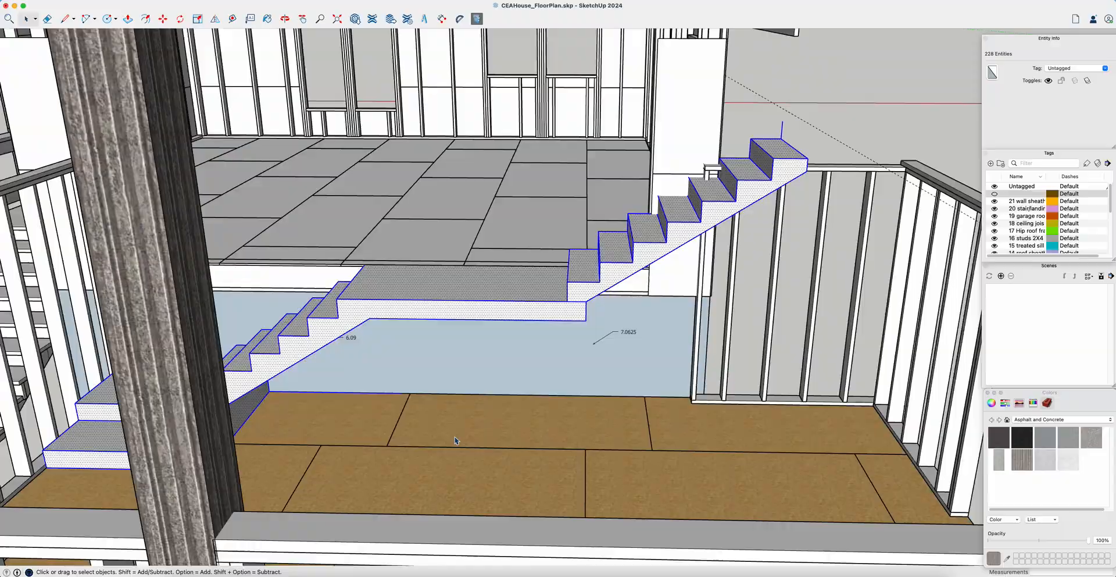
key("Delete")
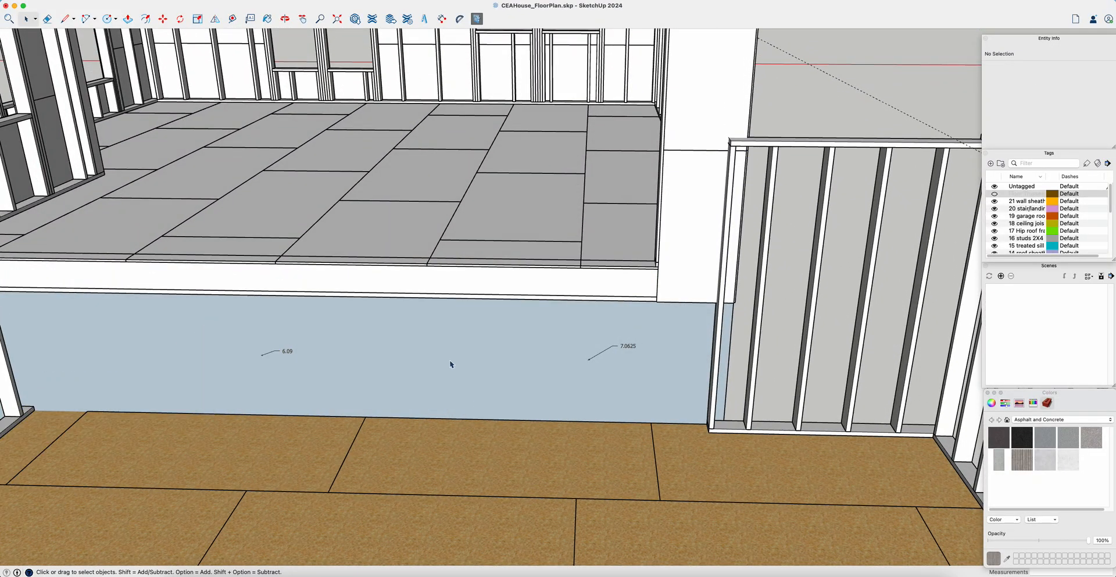
Place a guide line on the subfloor 40 inches from the bottom plate of the stud wall beside the wooden stairs.
scroll(451, 367, "down", 4)
scroll(446, 367, "up", 8)
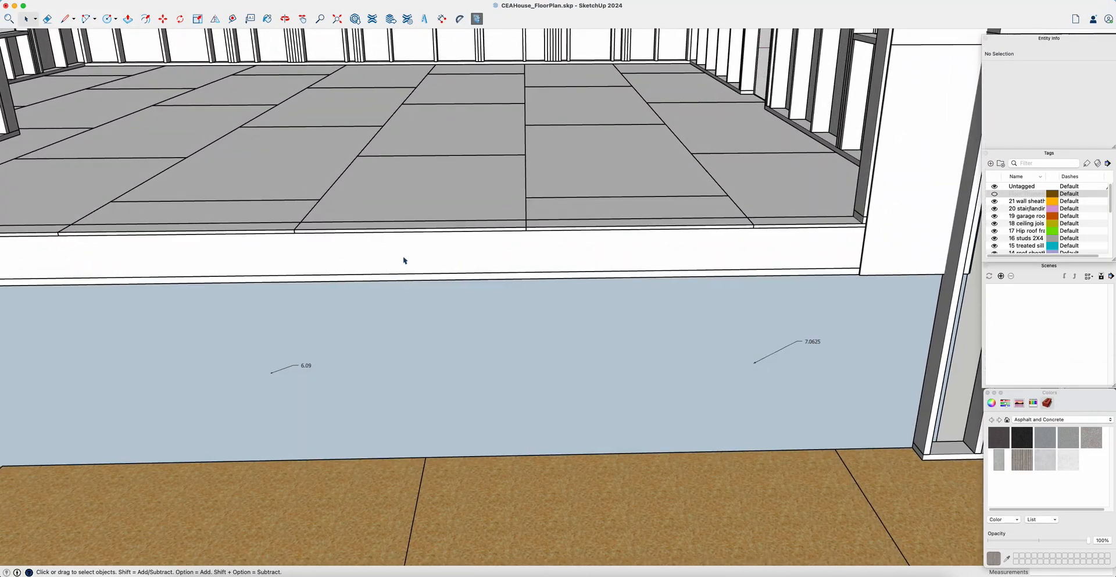
scroll(318, 401, "up", 10)
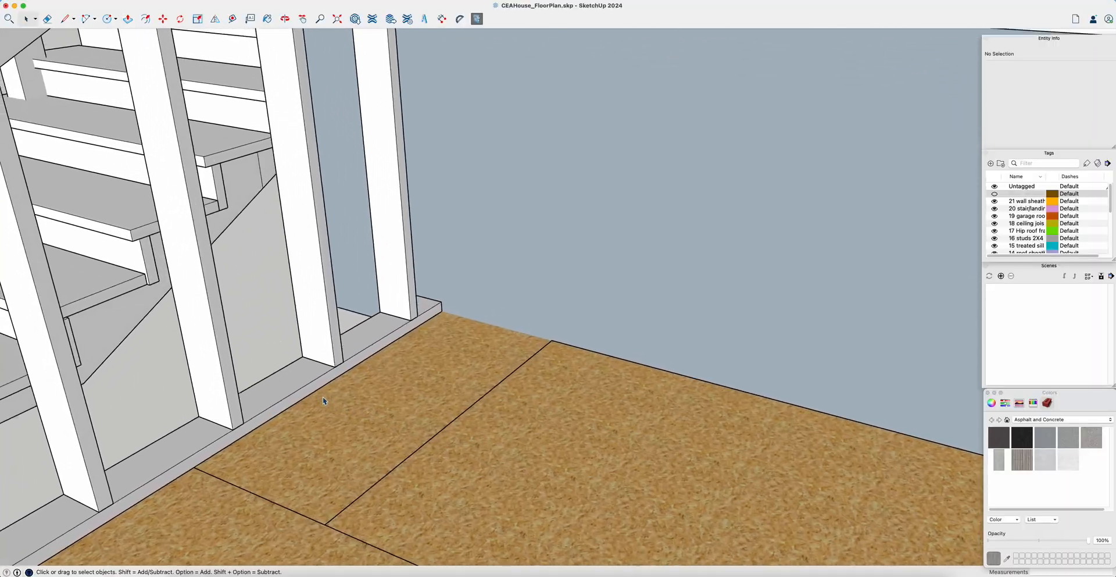
scroll(324, 400, "up", 2)
key("t")
left_click(398, 363)
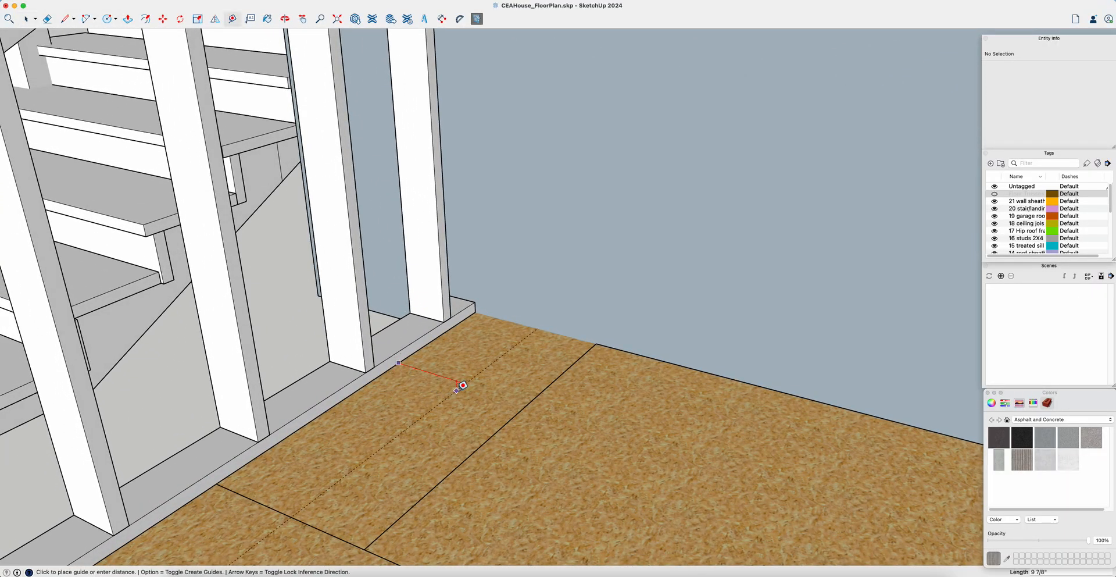
key("Return")
scroll(552, 450, "down", 4)
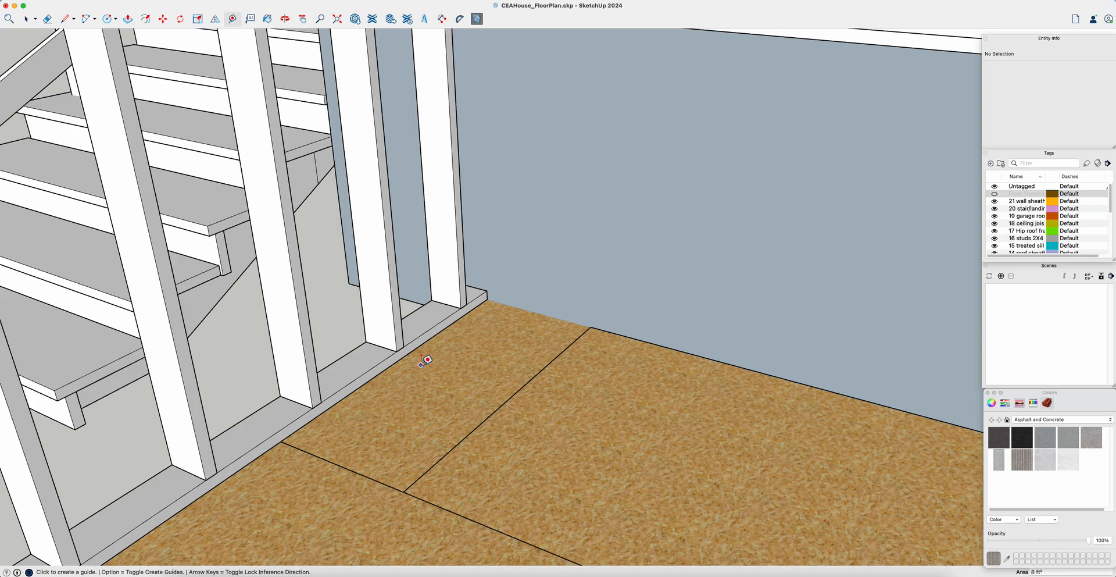
left_click(404, 356)
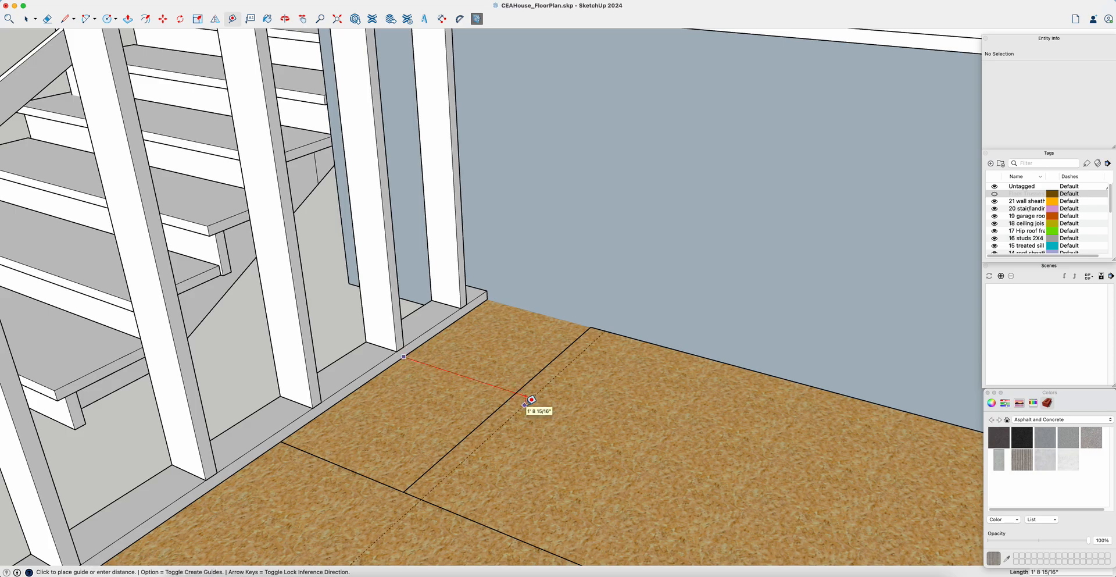
key("Return")
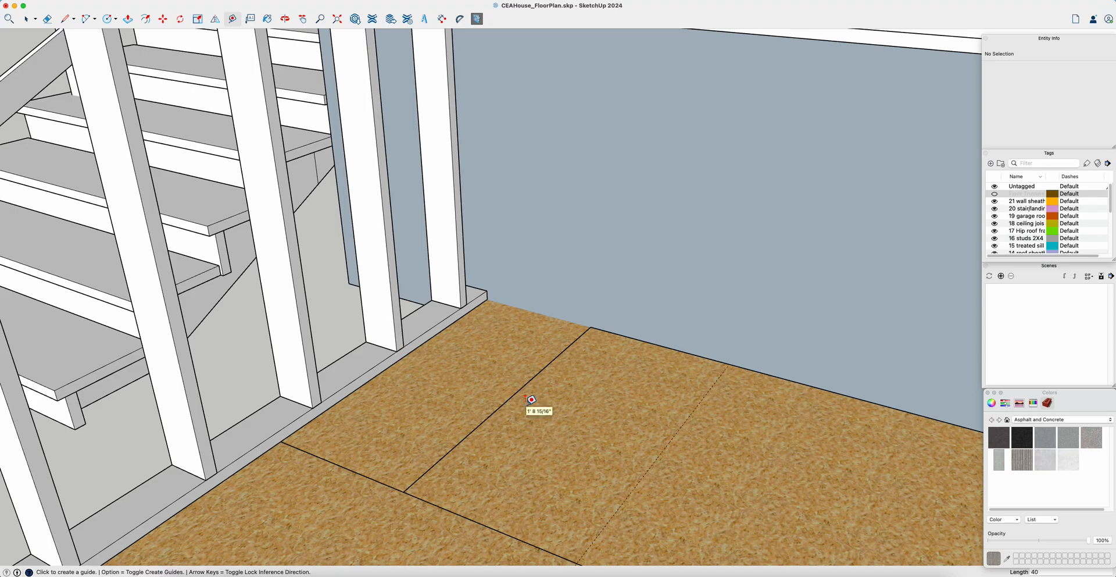
mouse_move(531, 399)
middle_mouse_down()
mouse_move(598, 419)
mouse_move(592, 402)
middle_mouse_up()
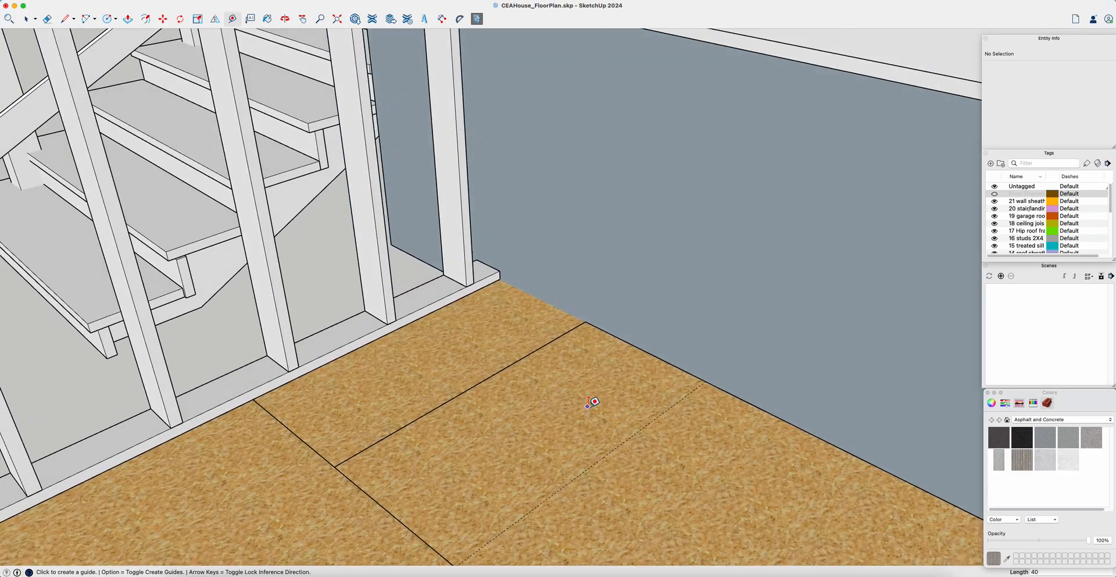
Place a second guide line on the subfloor 40 inches out from the base of the blue wall.
left_click(652, 354)
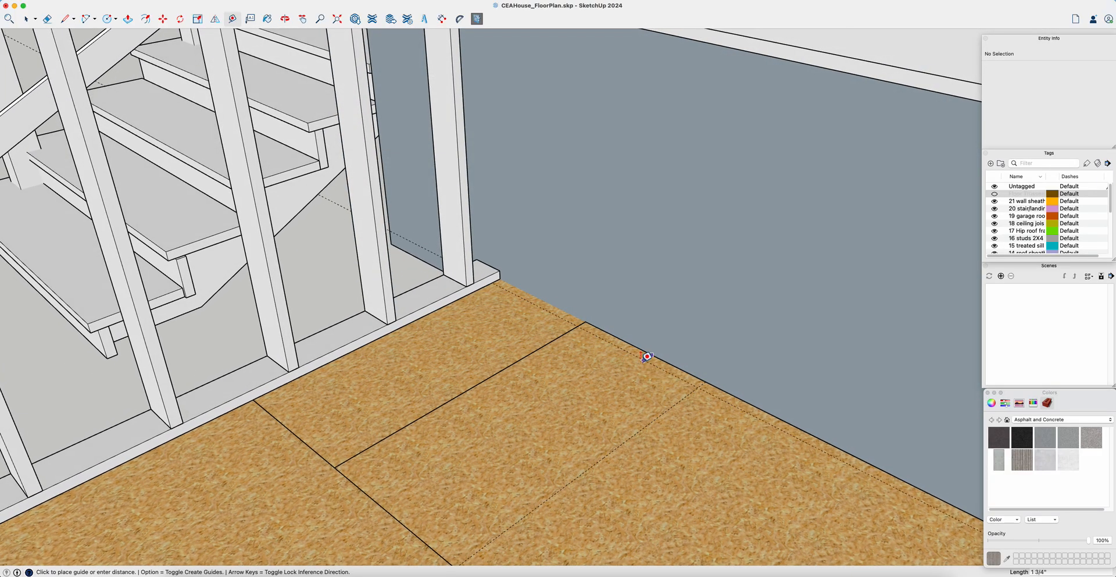
left_click(544, 416)
middle_click_drag(546, 415, 586, 412)
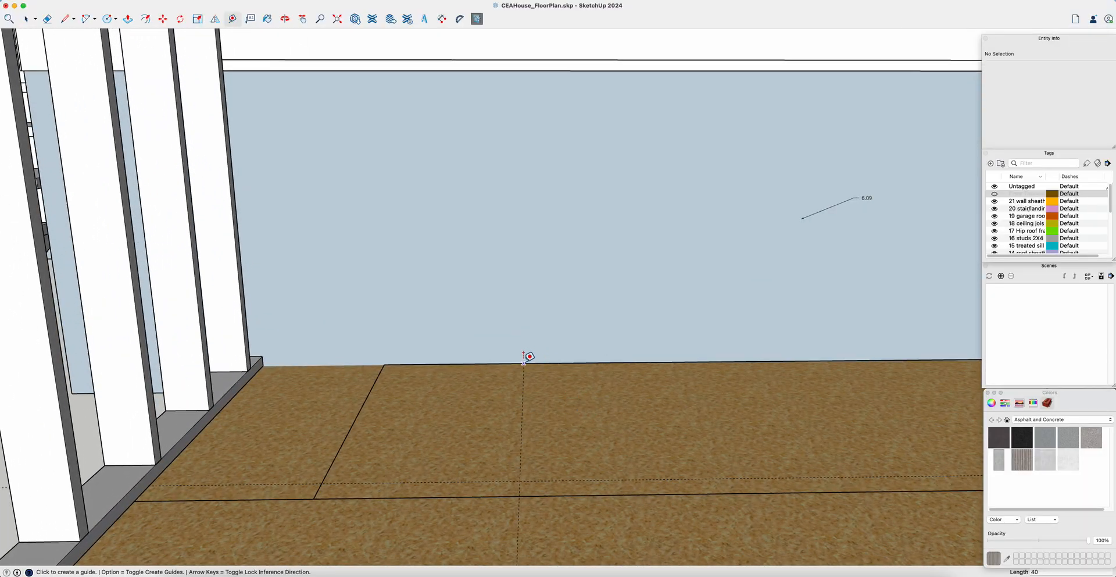
Draw the first stair riser 6.09 inches up the blue wall from the floor guide, followed by an 11-inch tread line.
middle_click_drag(750, 309, 754, 312)
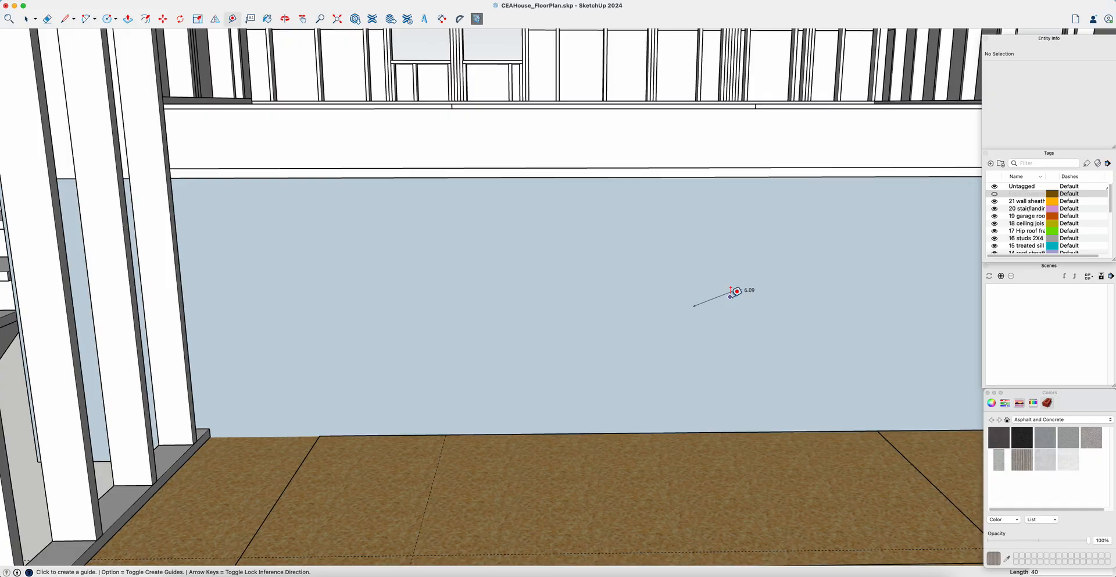
scroll(766, 284, "down", 5)
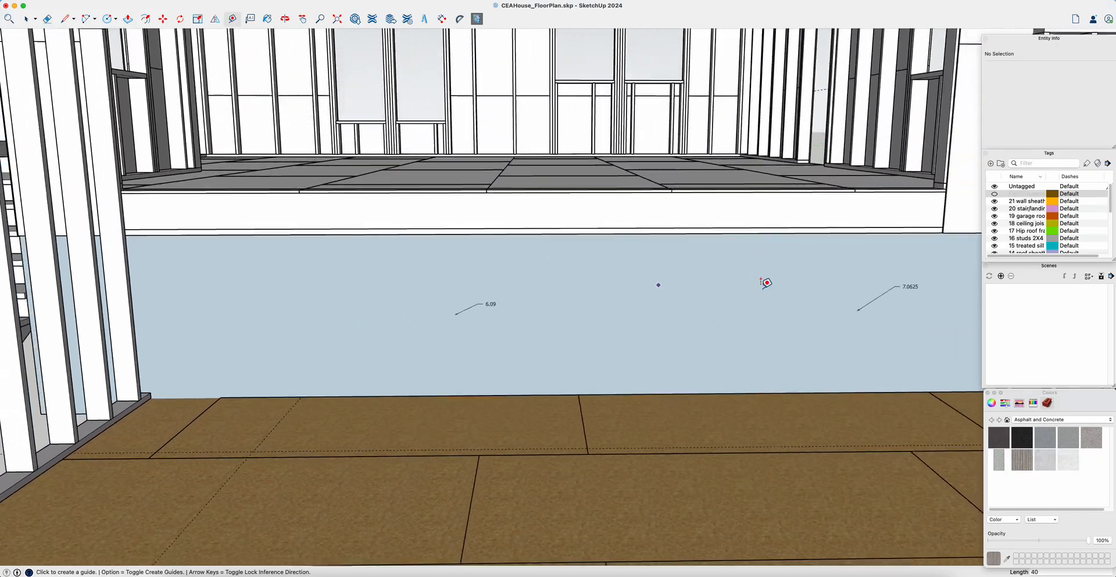
scroll(456, 316, "up", 5)
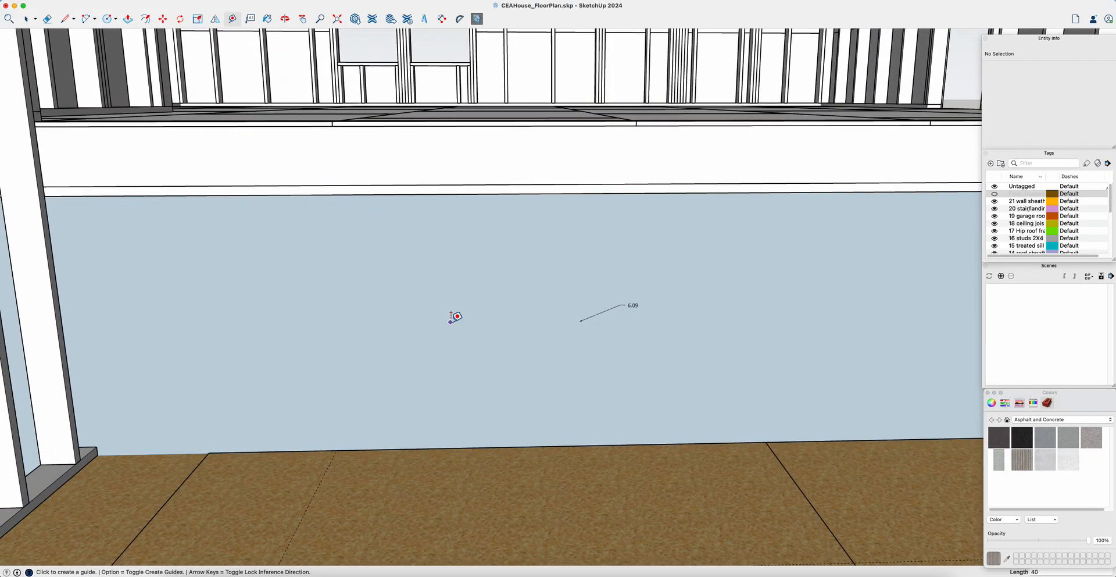
scroll(650, 185, "down", 2)
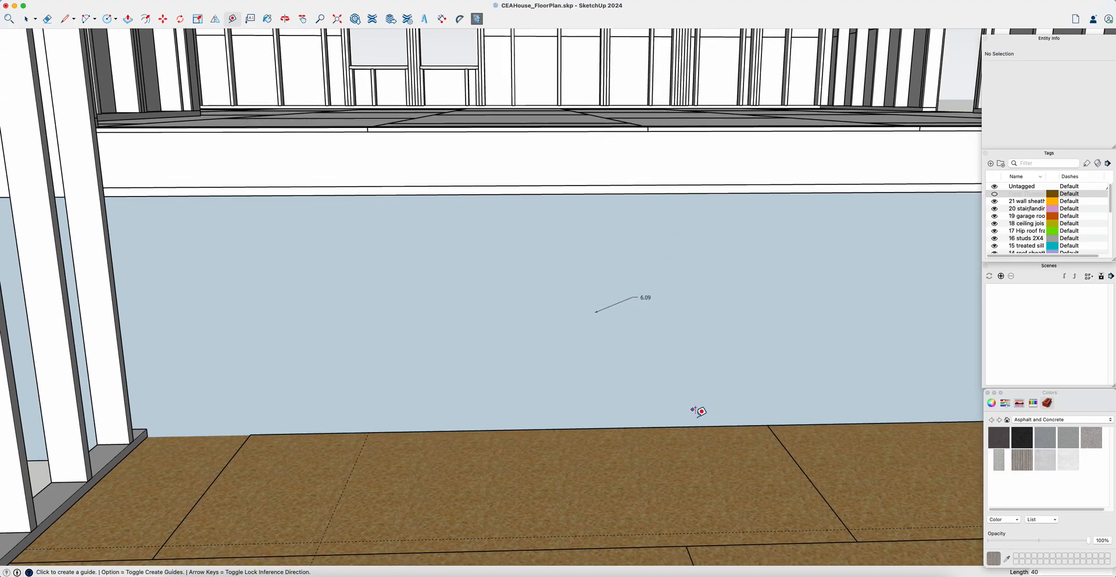
scroll(641, 378, "up", 1)
key("l")
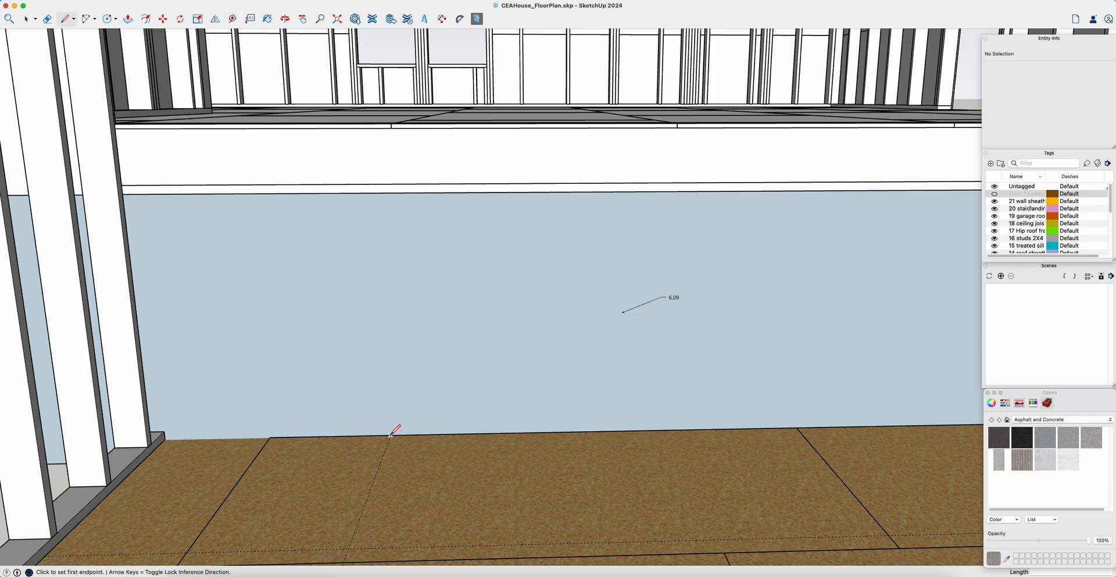
scroll(392, 426, "up", 3)
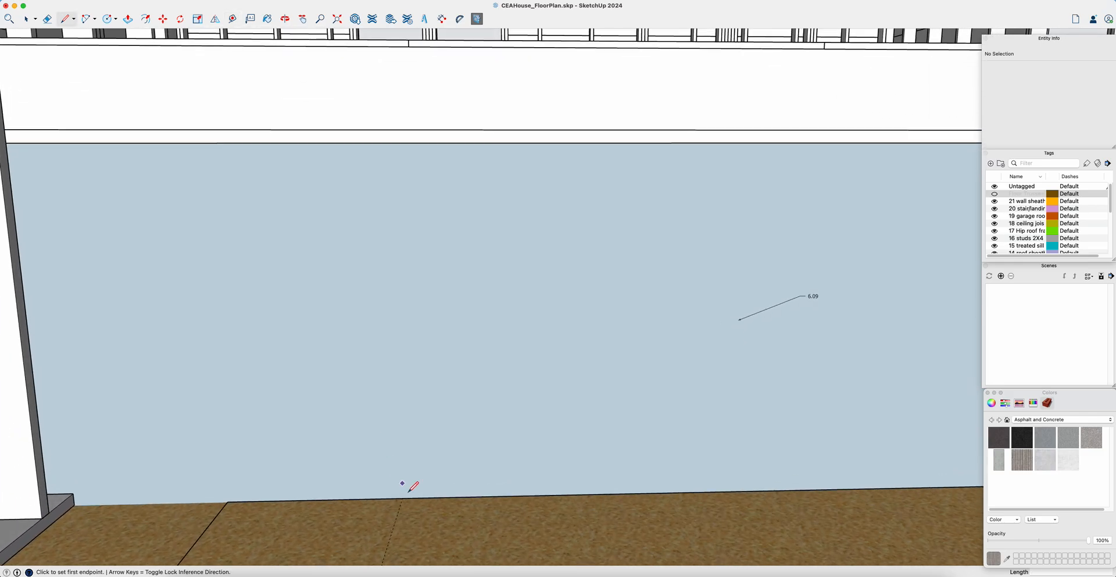
left_click(402, 498)
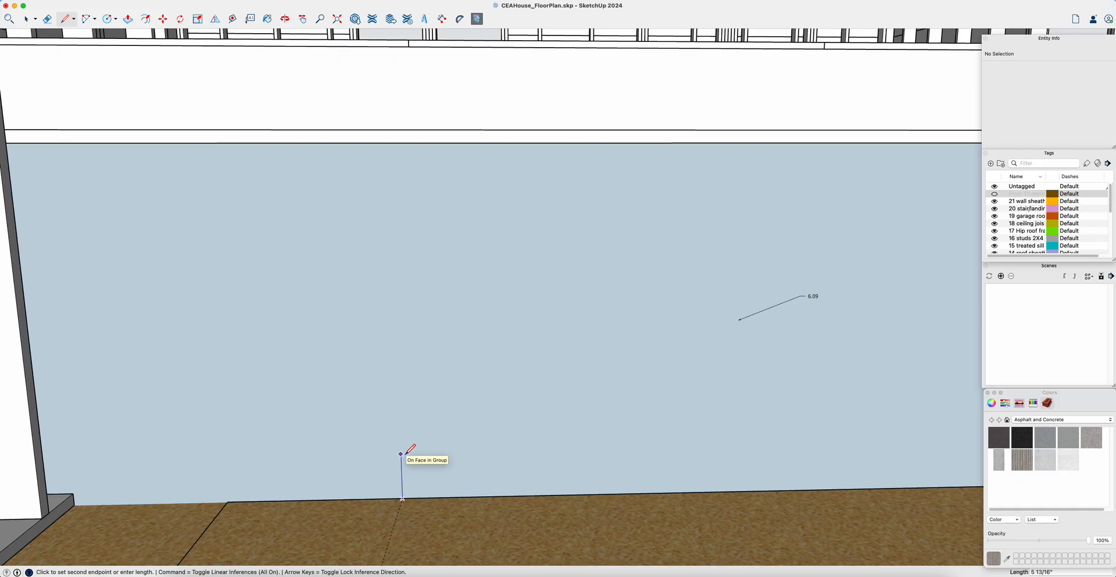
key("Up")
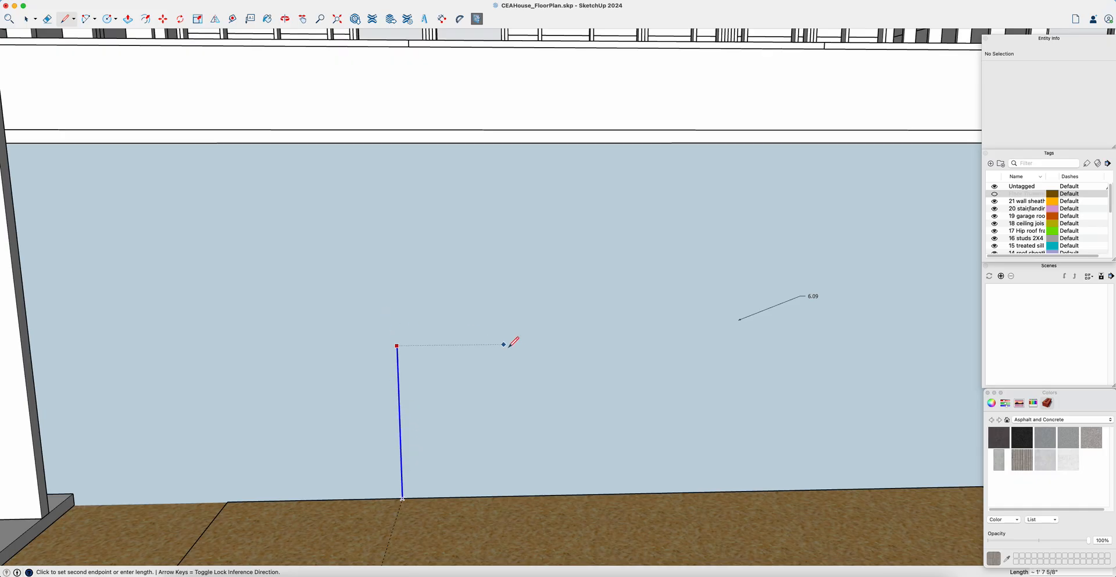
key("Right")
key("Left")
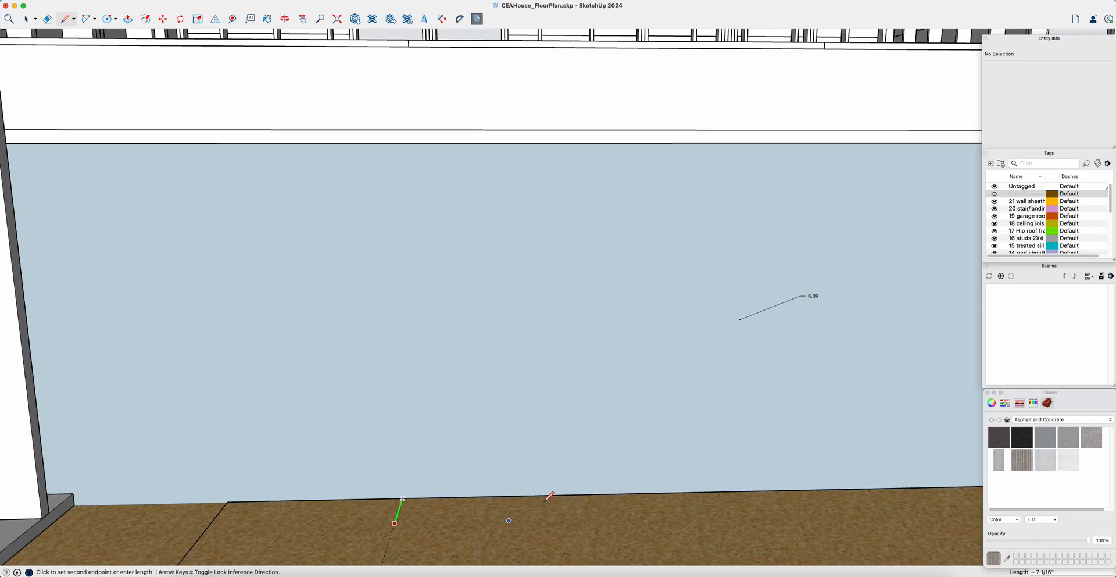
key("Up")
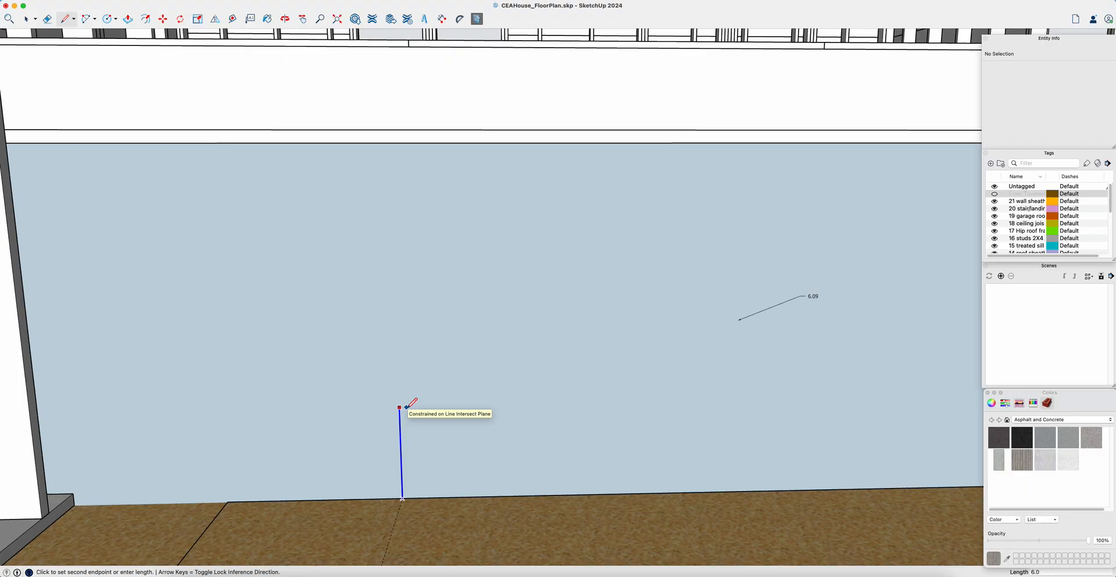
key("Return")
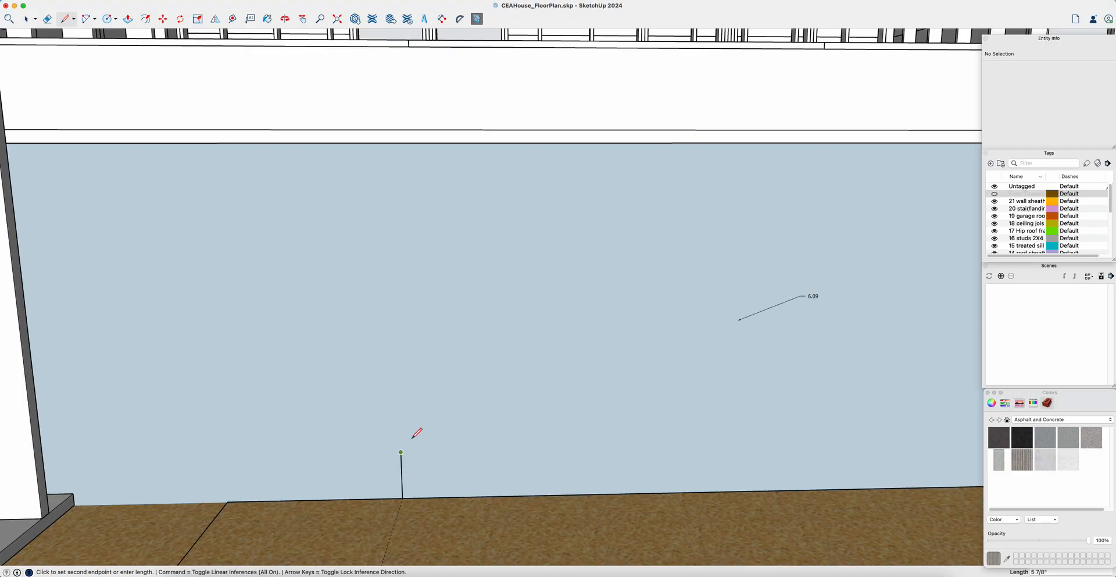
key("Return")
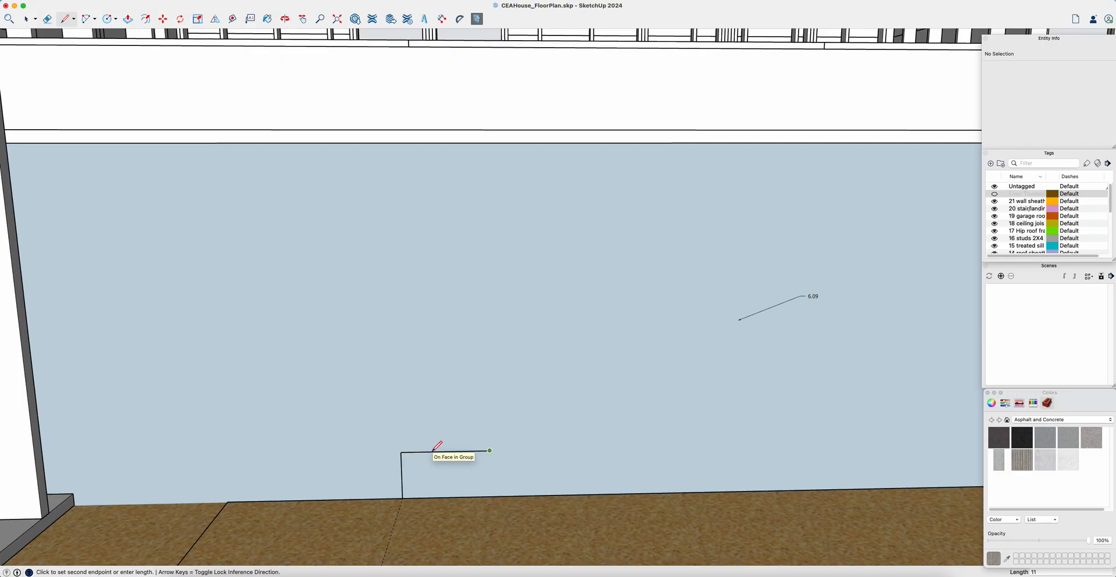
Continue the stair profile with the second and third steps, using 6.09-inch risers and 11-inch treads.
left_click(489, 407)
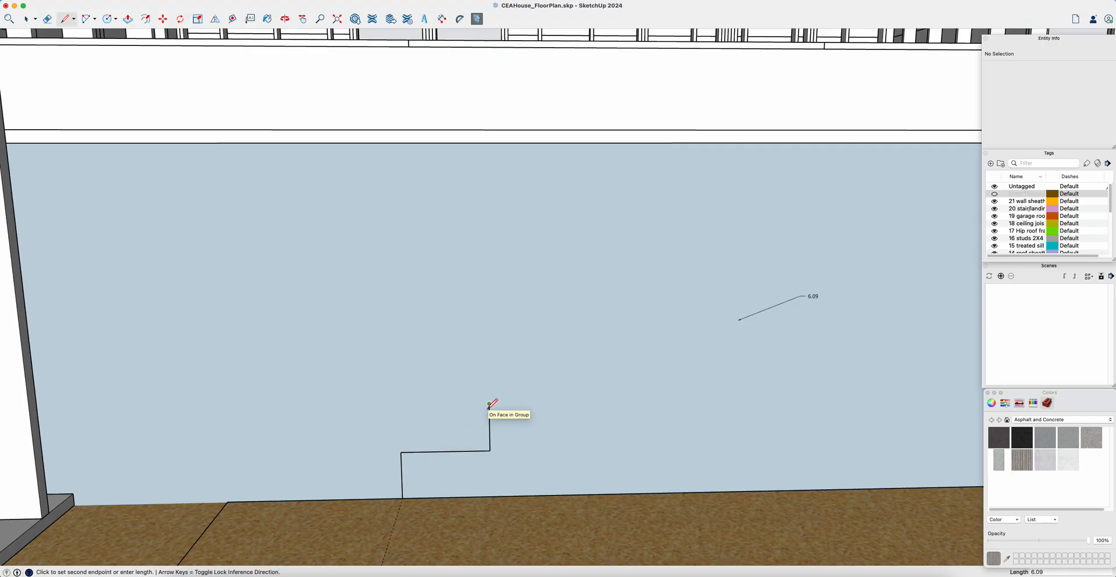
left_click(578, 402)
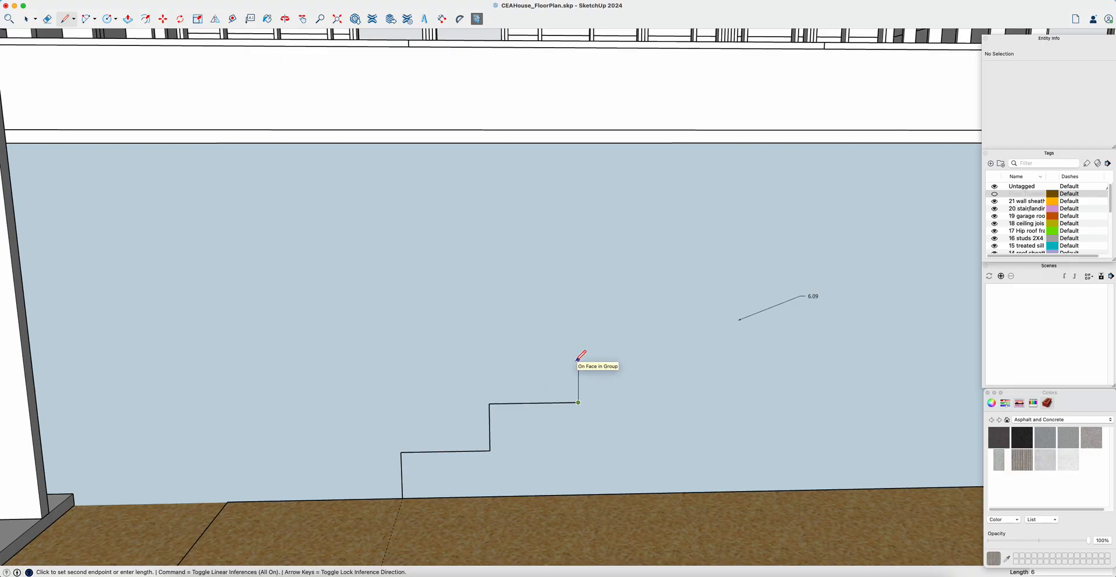
left_click(579, 359)
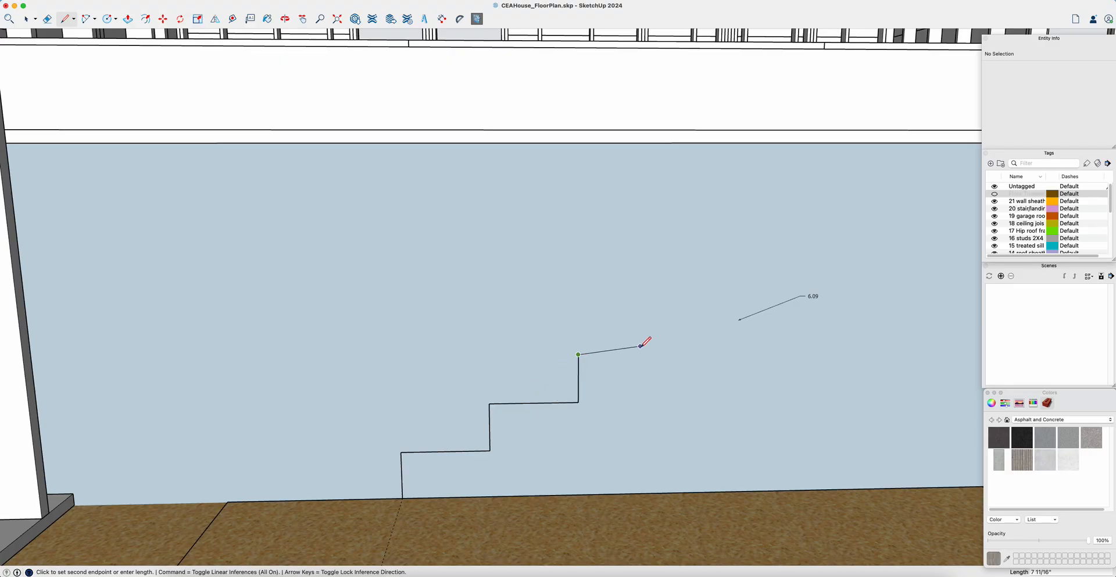
left_click(668, 354)
Extend the stair profile by the fourth and fifth steps, each with a 6.09-inch riser and an 11-inch tread.
type("6.09")
key("Return")
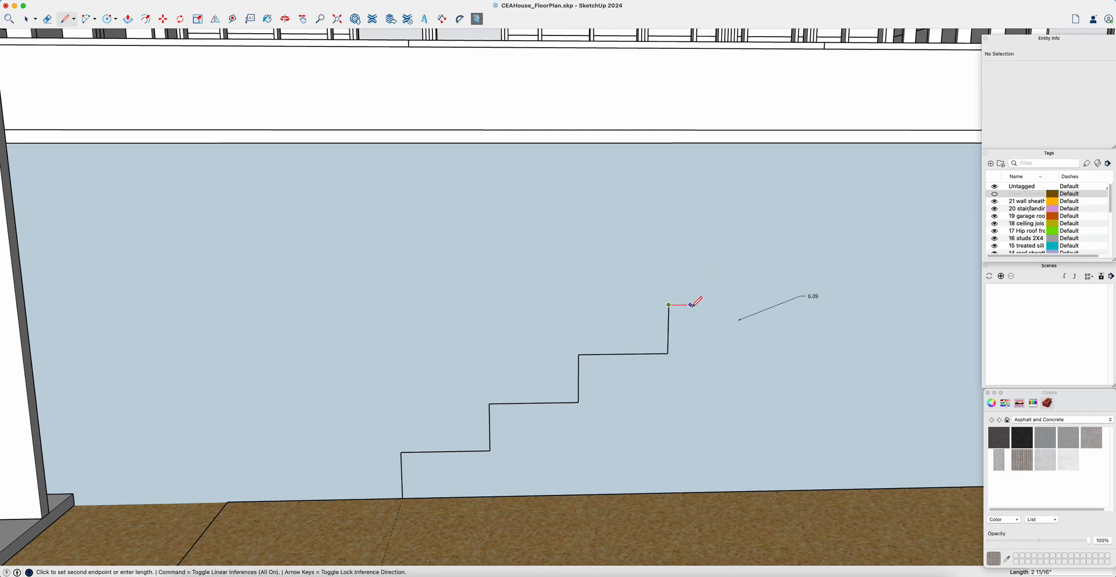
scroll(697, 304, "down", 4)
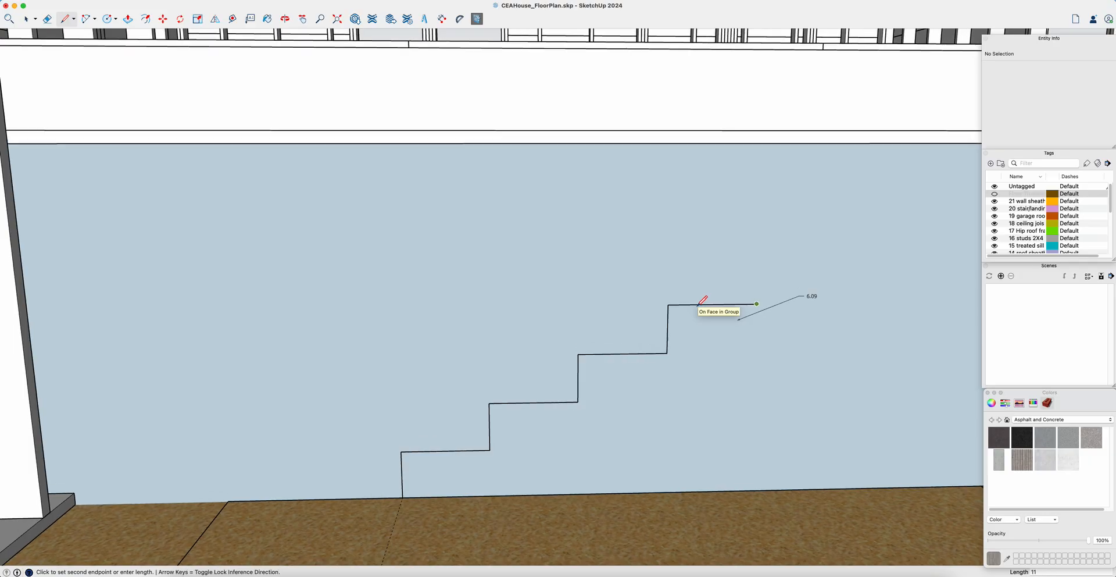
left_click(673, 276)
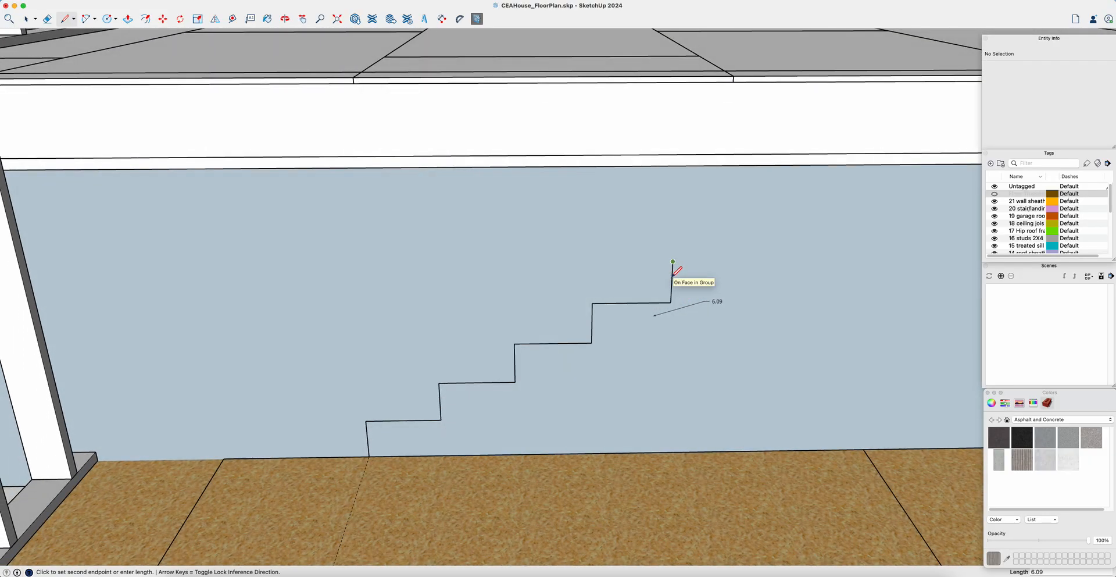
key("Return")
middle_click_drag(708, 260, 700, 257)
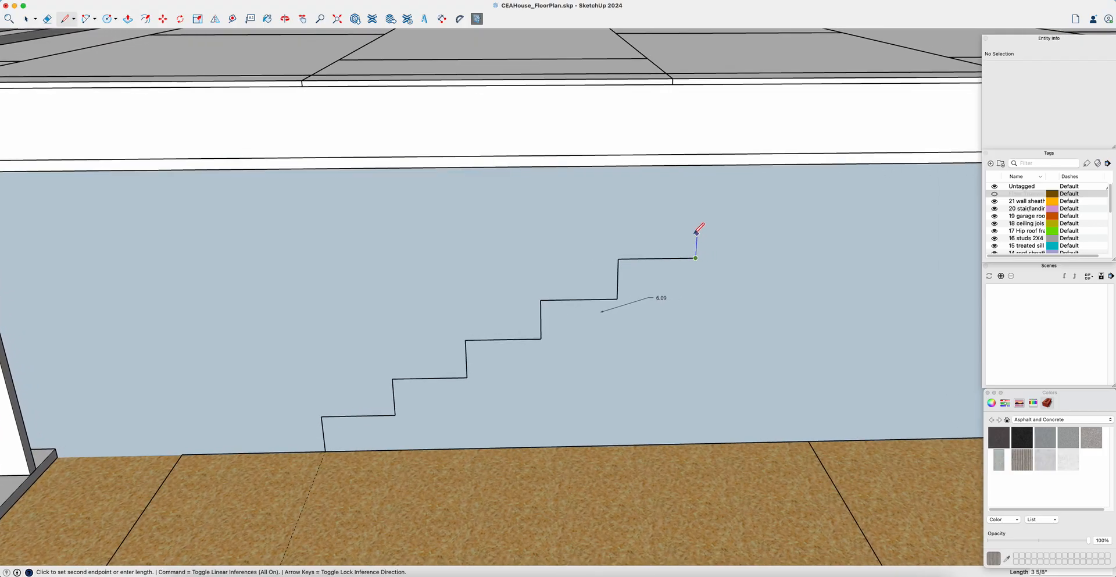
Extend the stair profile on the blue wall through the eighth step, using 6.09-inch risers and 11-inch treads.
type("6.09")
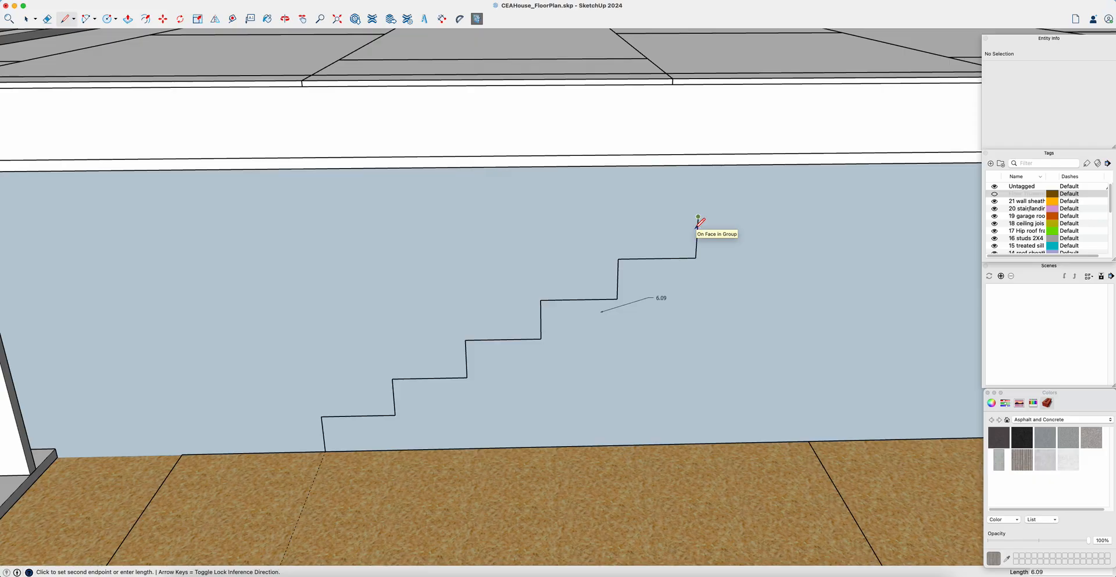
key("Return")
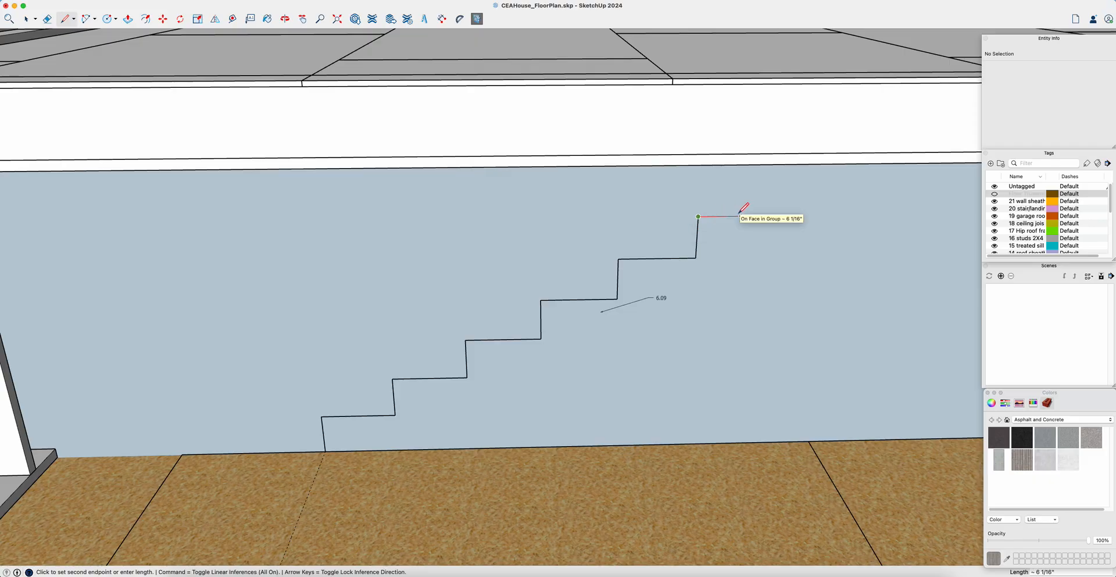
type("6")
key("Return")
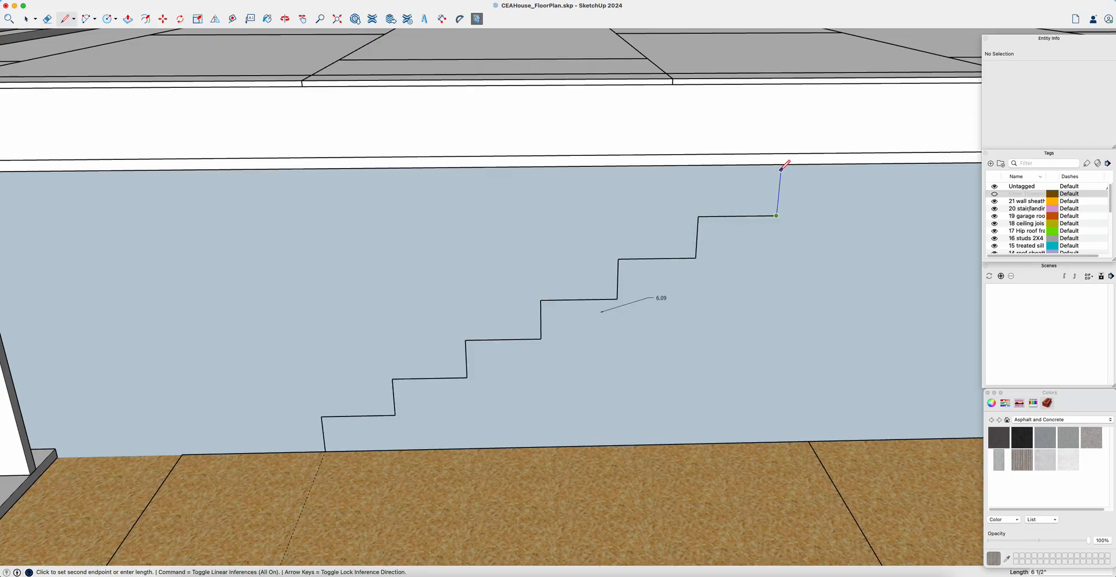
type("6.09")
key("Return")
left_click(860, 173)
key("Return")
Draw the ninth and last riser of the stair profile 6.09 inches up towards the upper floor edge.
middle_click_drag(865, 135, 763, 157)
scroll(827, 138, "down", 3)
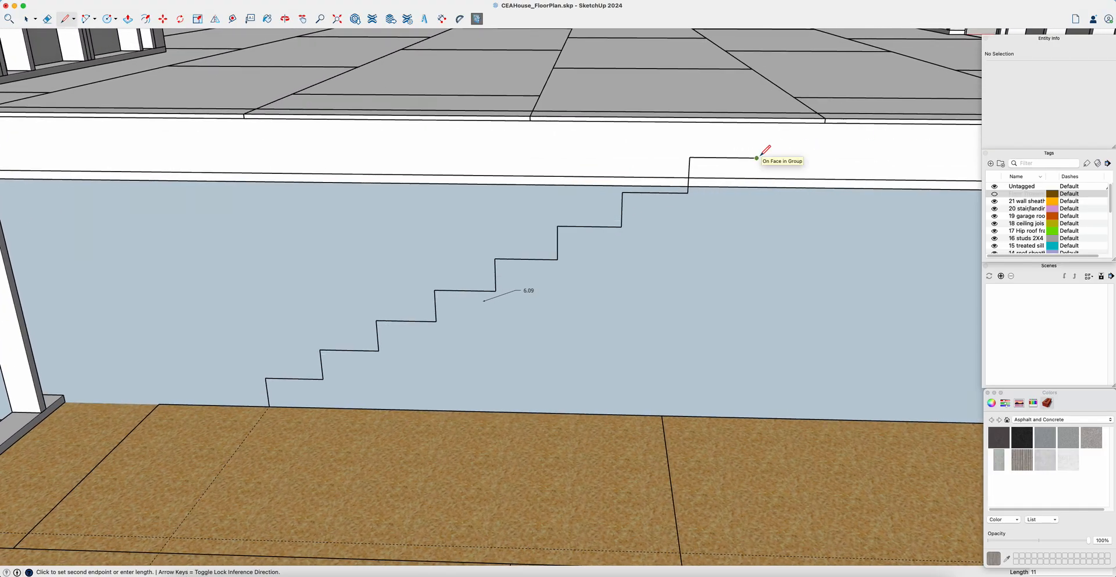
left_click(757, 157)
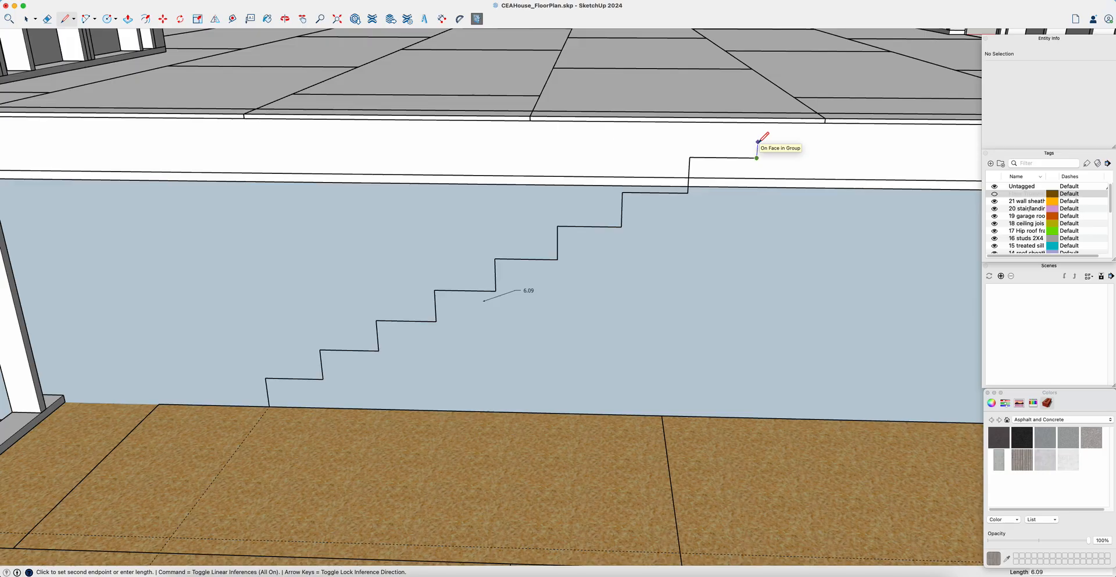
mouse_move(759, 140)
middle_mouse_down()
mouse_move(735, 143)
mouse_move(758, 138)
middle_mouse_up()
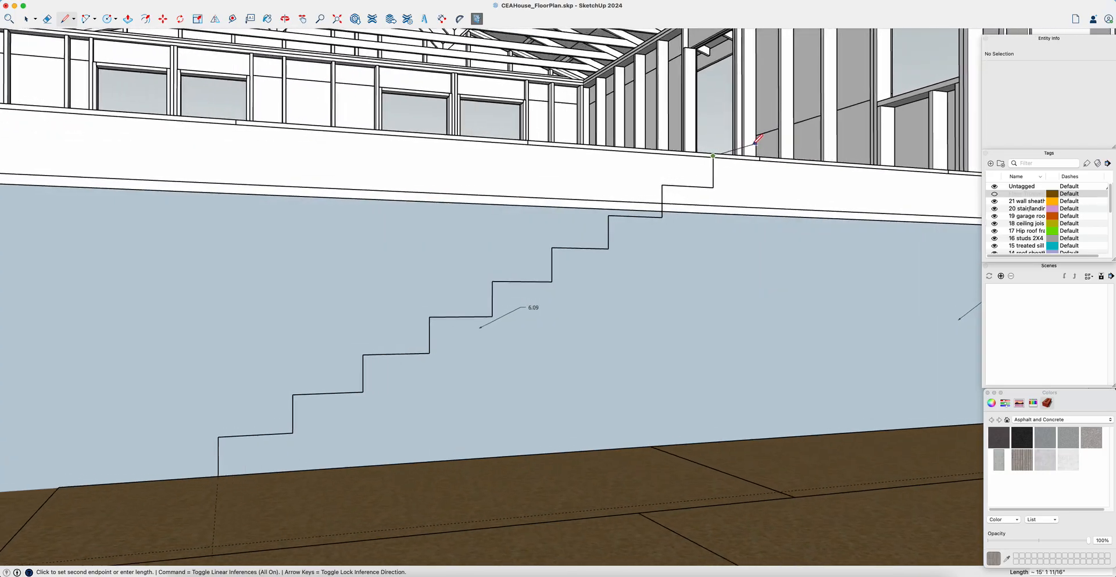
Examine how far the top of the last riser is from the upper subfloor's top edge.
scroll(759, 140, "up", 10)
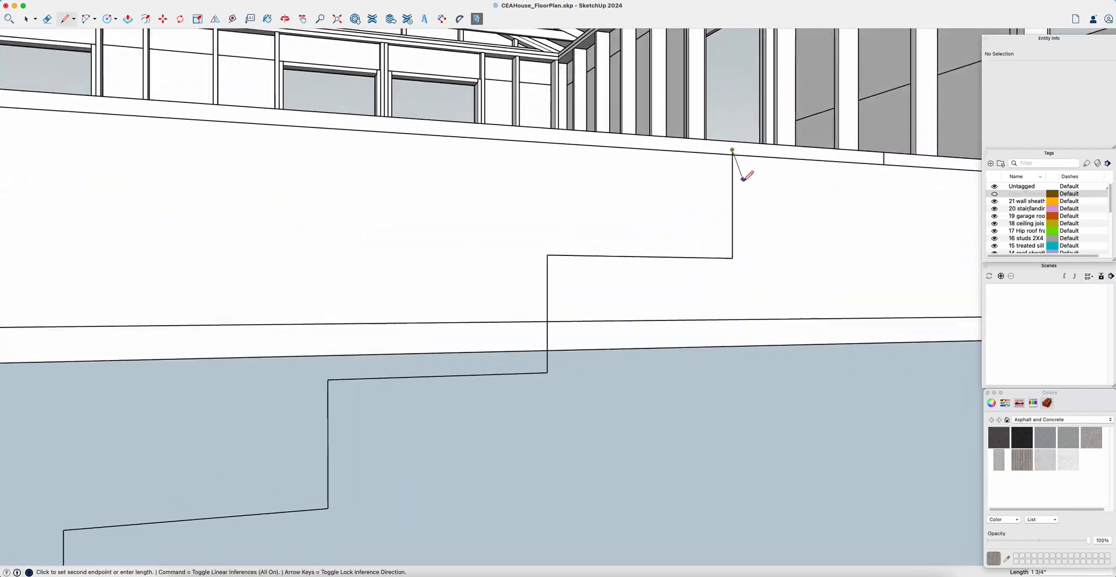
scroll(744, 179, "up", 9)
middle_click_drag(747, 226, 721, 246)
scroll(734, 230, "up", 1)
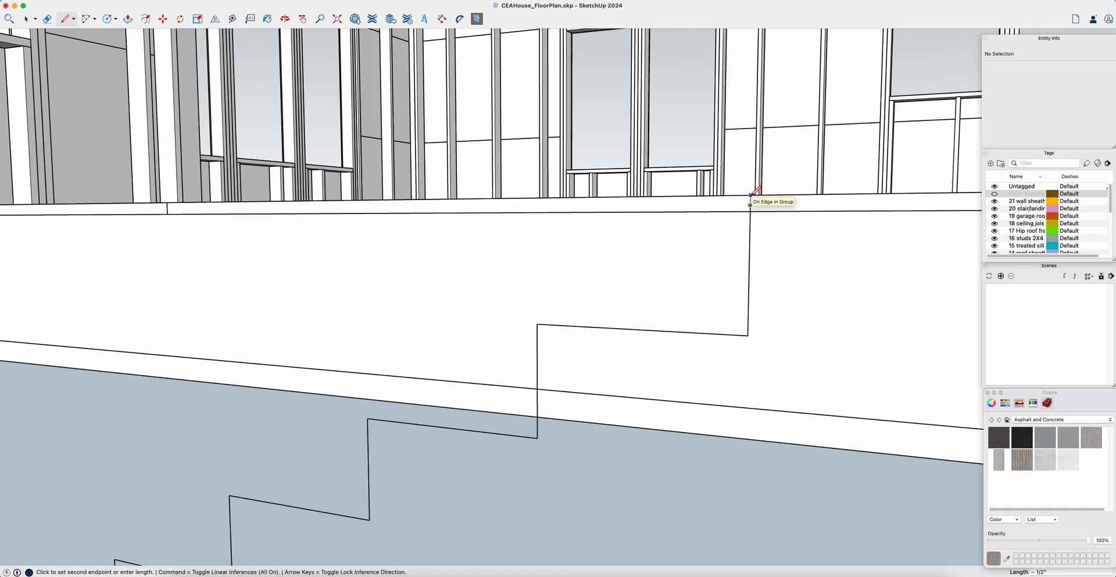
key("Escape")
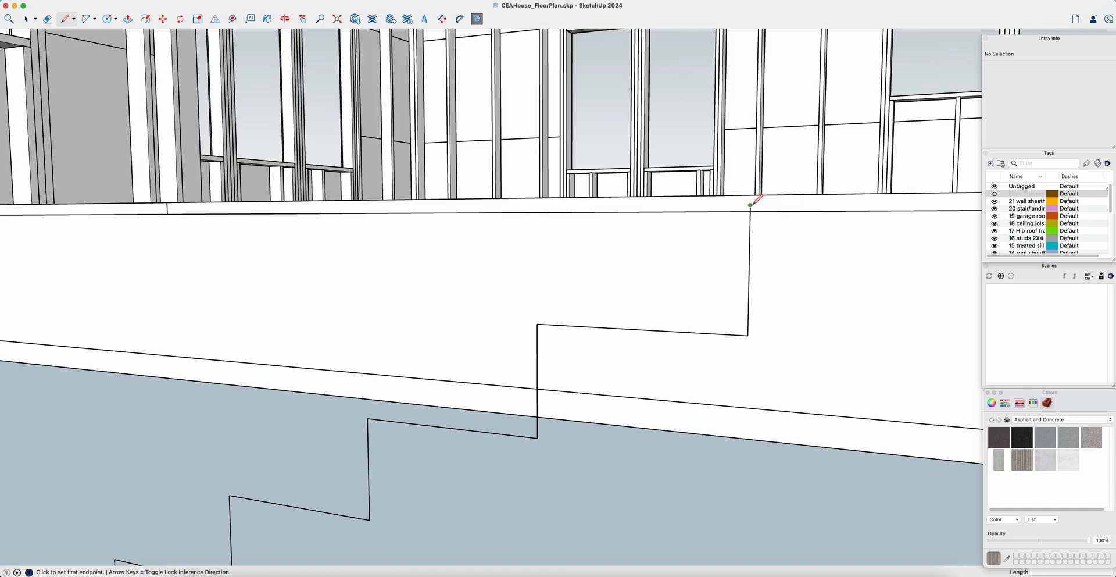
scroll(750, 205, "down", 6)
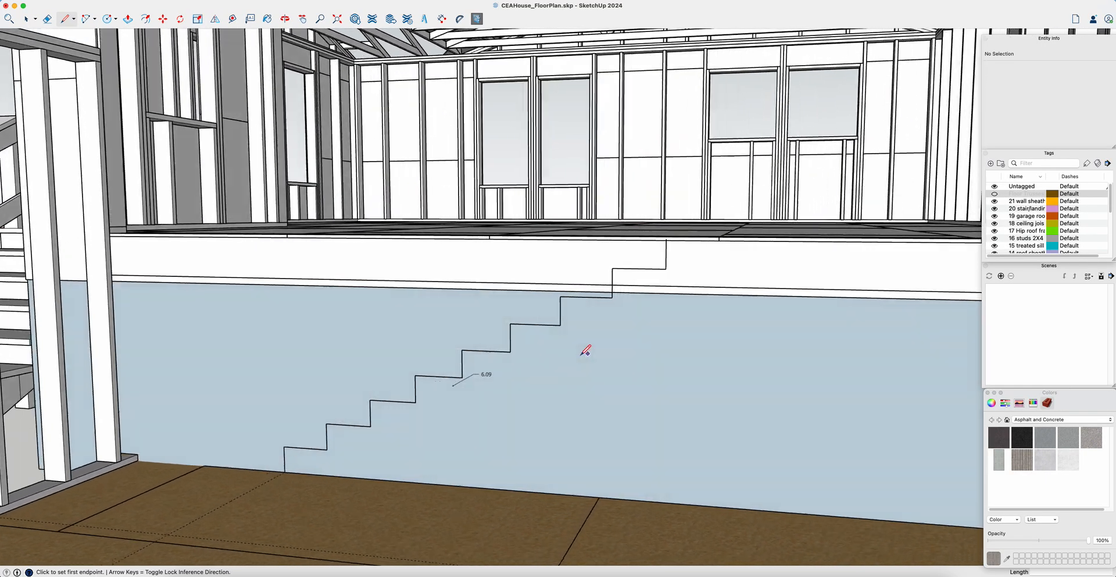
middle_click_drag(582, 355, 579, 355)
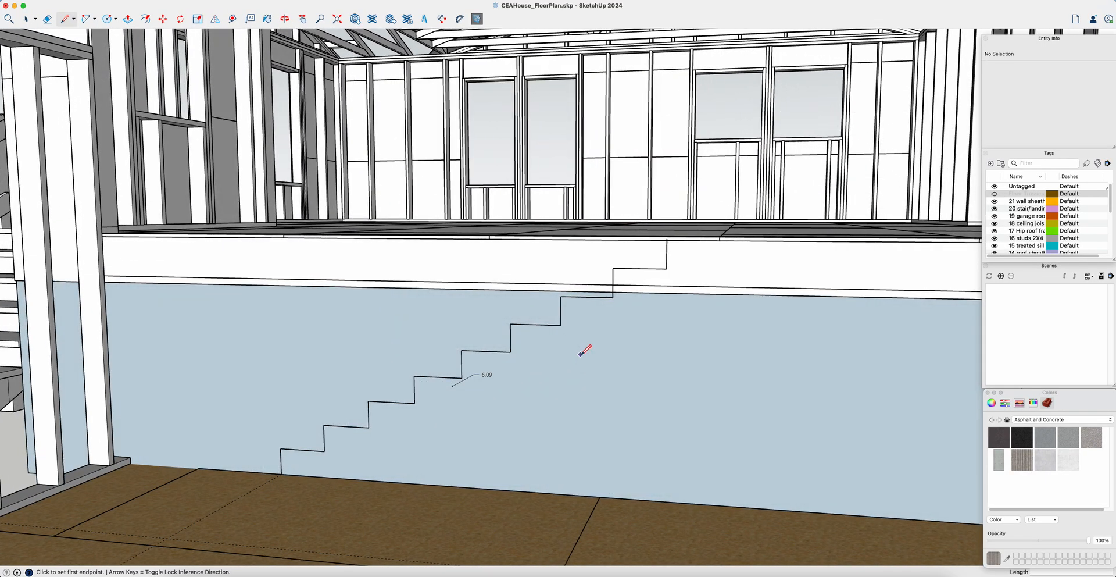
Undo the whole 6.09-inch stair profile until the old staircase is restored.
key("super+z")
key("super+z")
key("super+z")
key("super+z")
key("super+z")
key("super+z")
key("super+z")
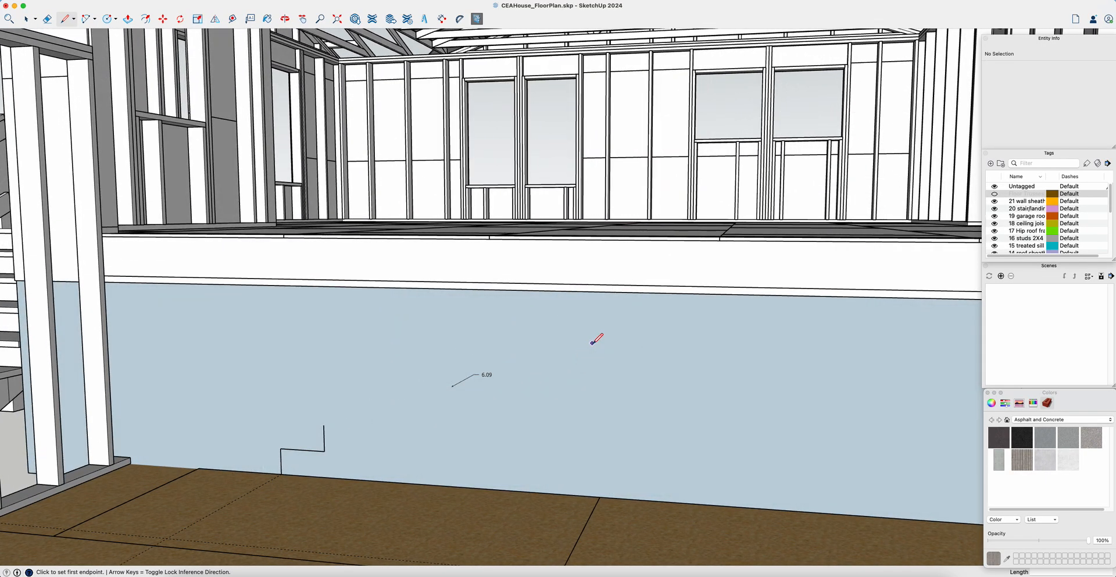
key("super+z")
key("super+z")
Measure the height of one upper riser of the old staircase.
middle_click_drag(597, 339, 541, 342)
key("t")
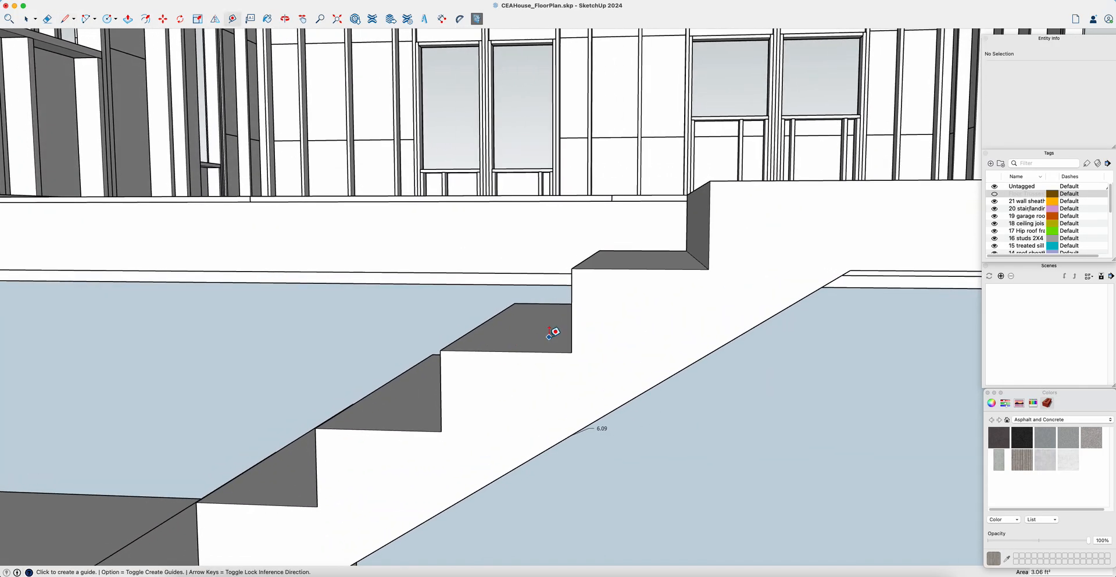
left_click(572, 352)
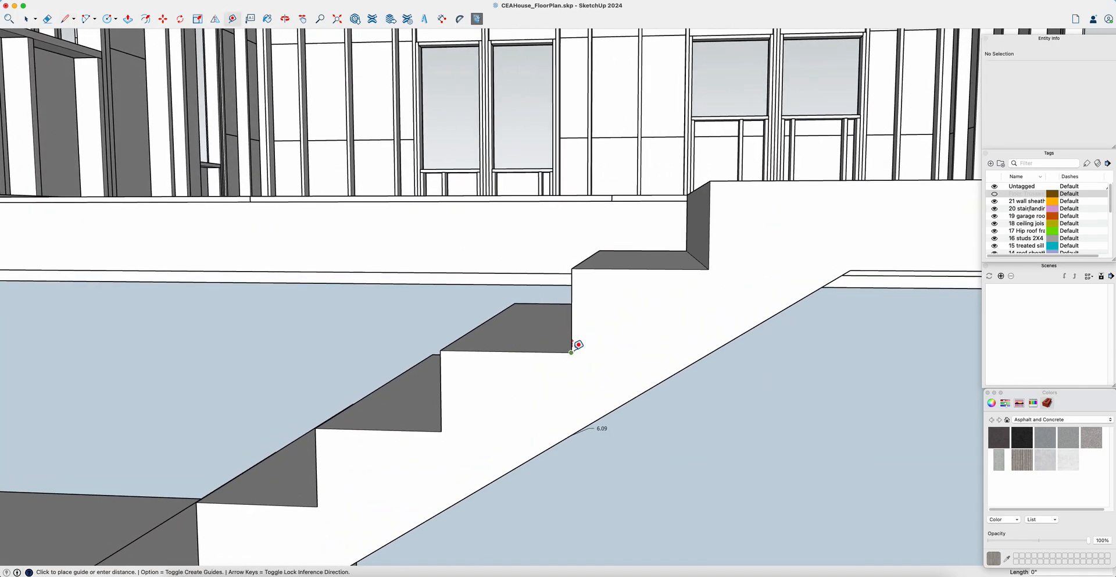
left_click(575, 267)
Delete the entire old staircase with its landings.
middle_click_drag(583, 314, 611, 318)
scroll(610, 318, "down", 5)
key("space")
left_click(617, 278)
triple_click(617, 278)
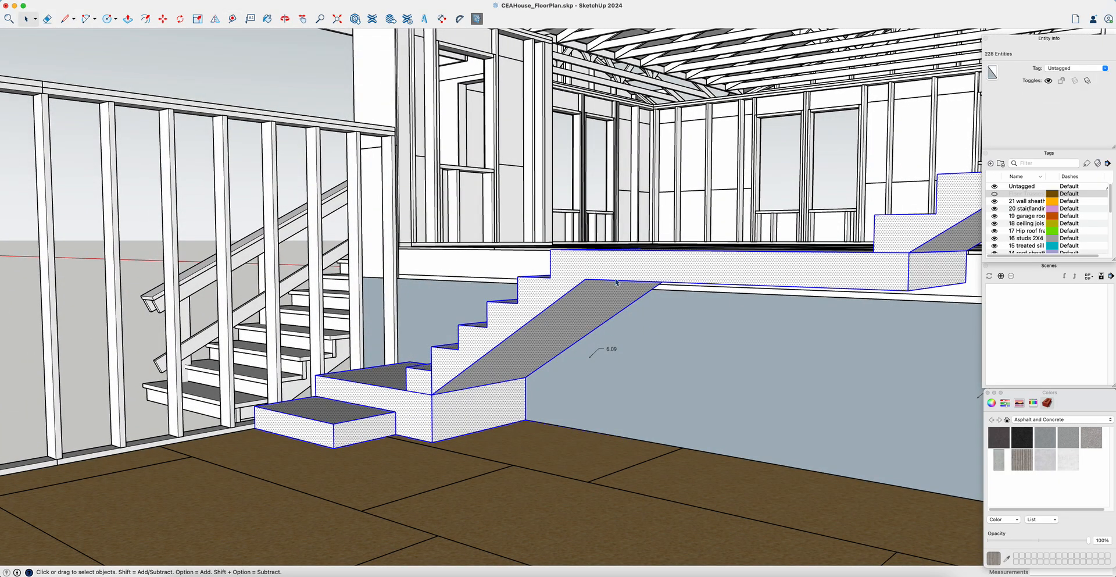
key("Delete")
Change the leader text on the blue wall to 6.90.
scroll(596, 372, "up", 3)
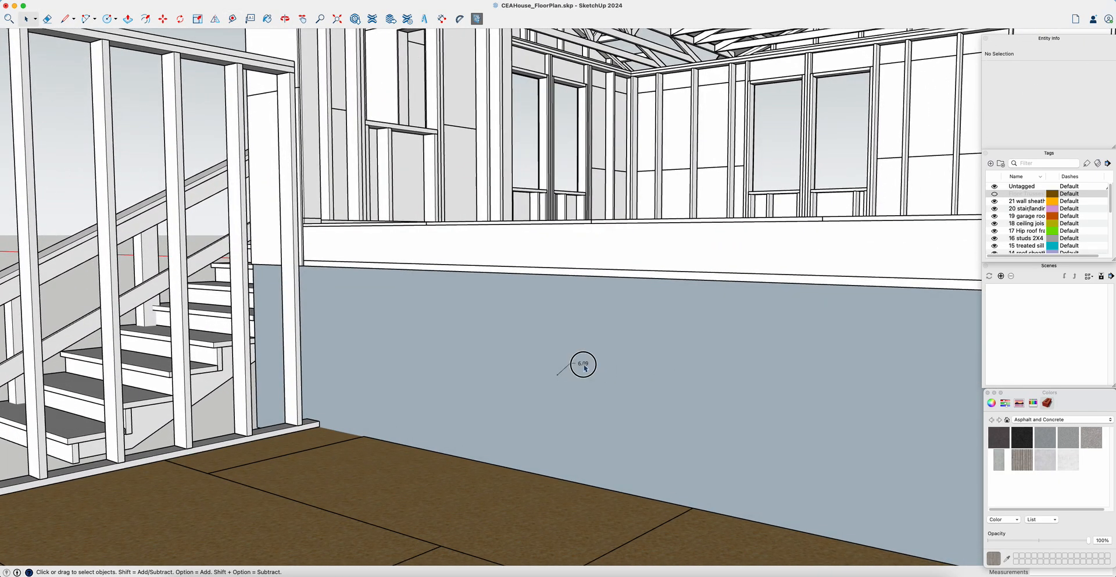
left_click(583, 365)
scroll(595, 377, "up", 2)
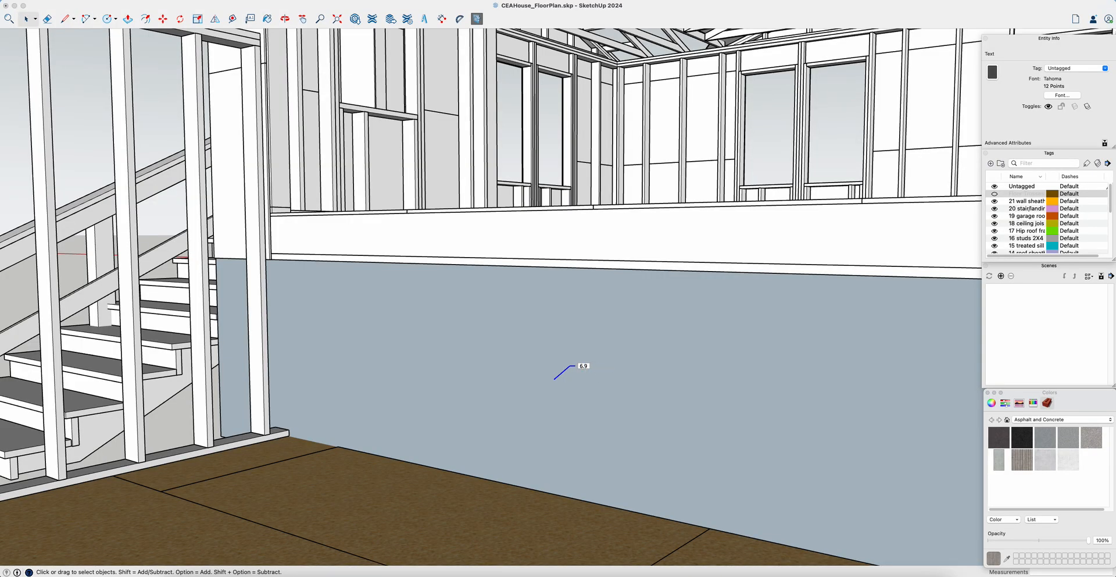
left_click(604, 333)
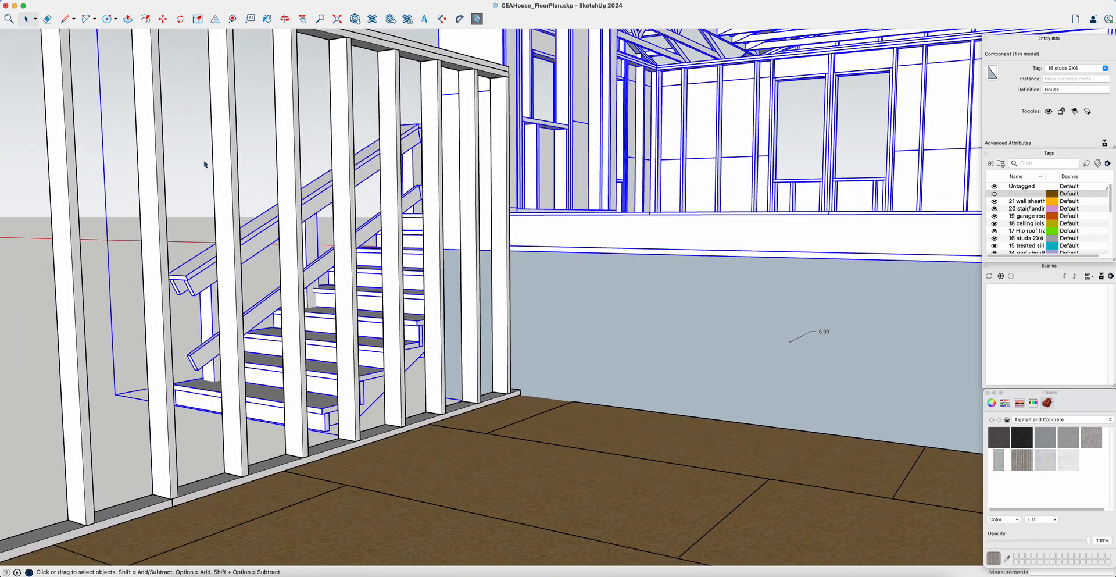
left_click(205, 167)
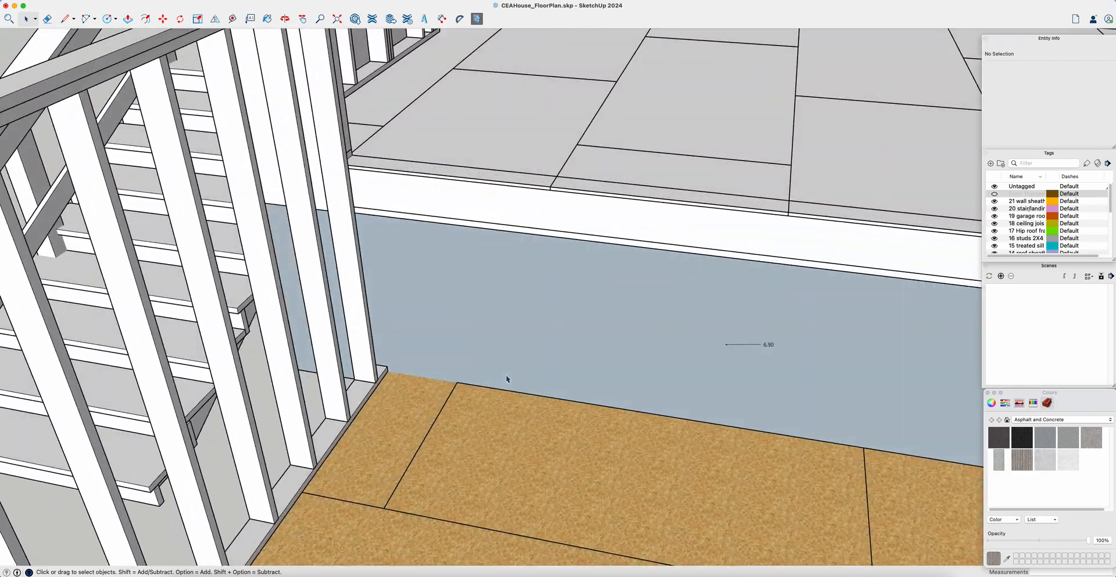
Place a guide line on the subfloor 40 inches from the stud wall, and another parallel to the blue wall's base.
key("t")
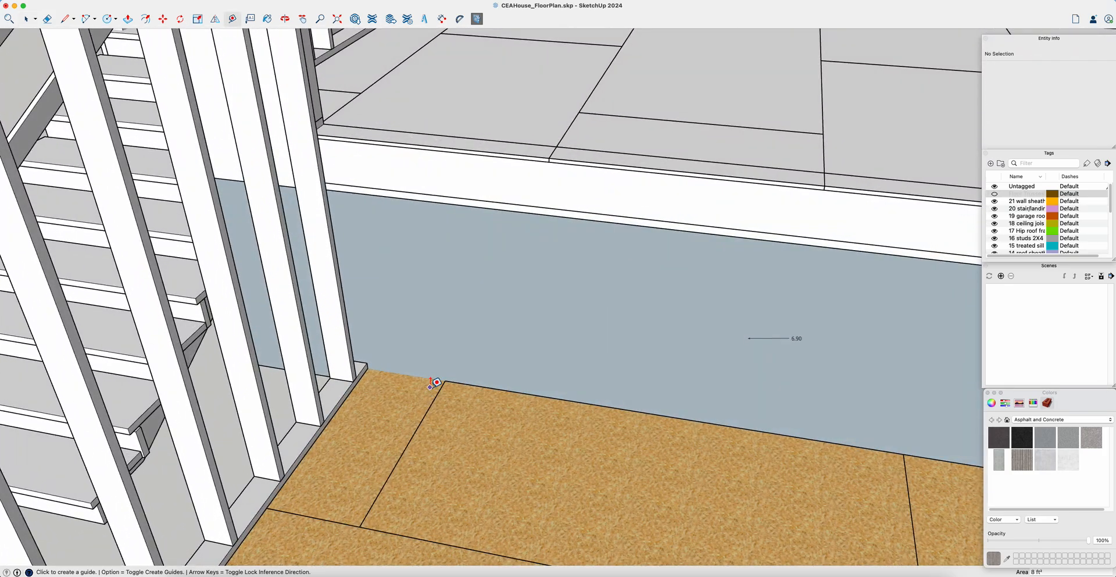
left_click(333, 415)
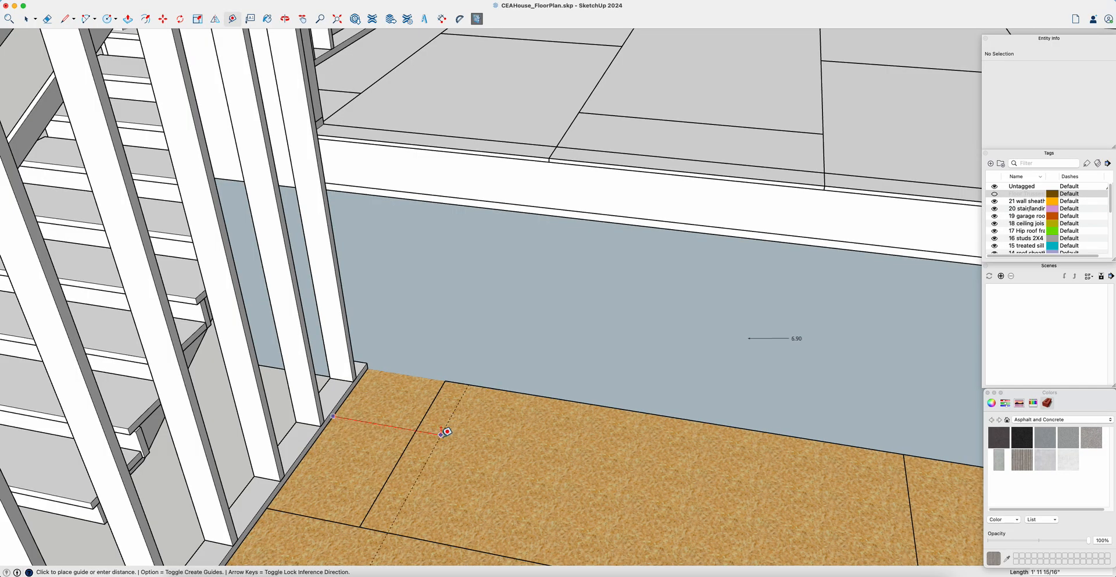
type("40")
key("Return")
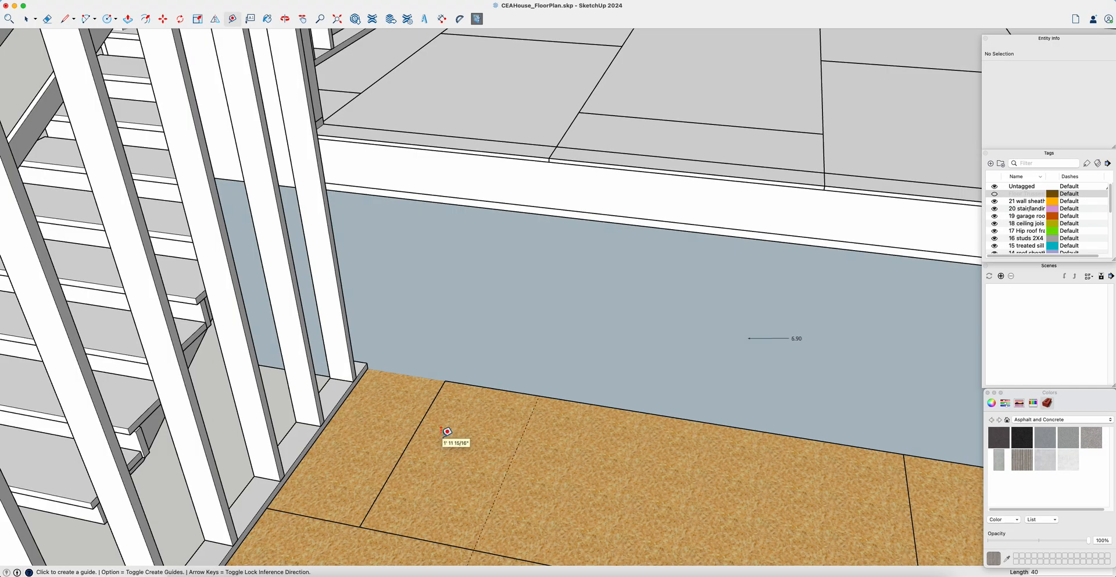
left_click(482, 387)
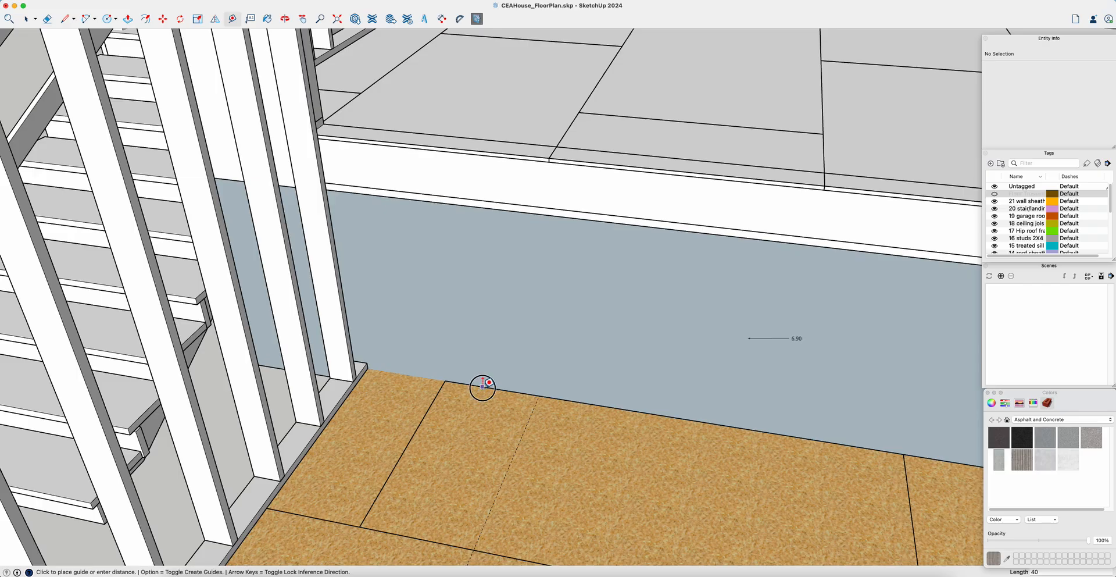
left_click(475, 421)
middle_click_drag(472, 425, 494, 432)
Draw the first stair riser 6.9 inches up the blue wall from the floor guide, followed by an 11-inch tread line.
key("l")
scroll(505, 406, "up", 5)
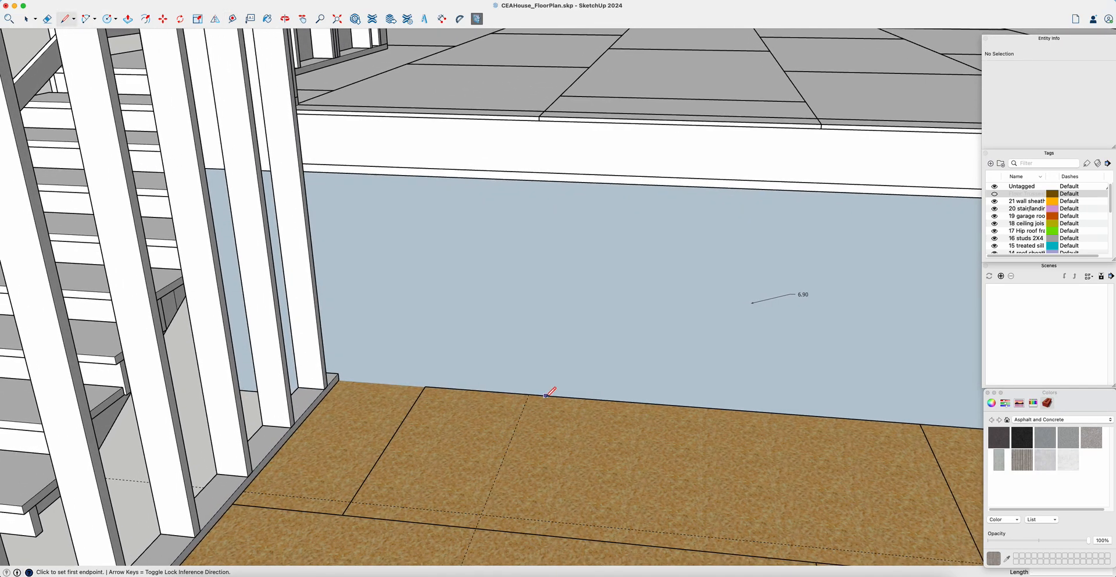
middle_click_drag(505, 450, 508, 460)
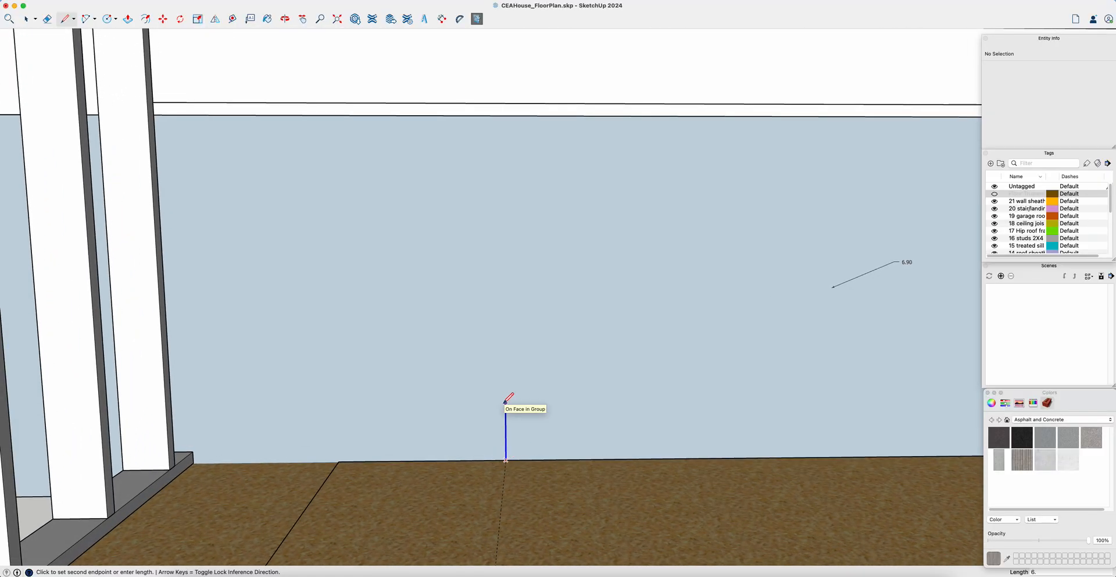
left_click(506, 408)
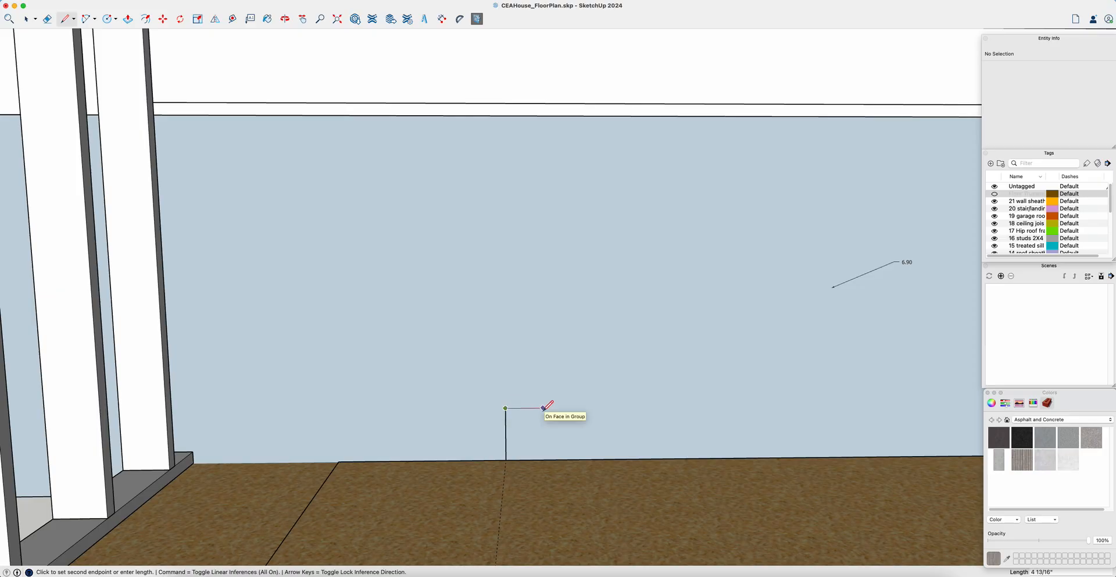
left_click(591, 407)
type("11")
key("Return")
Undo the overlong second riser and redraw it 6.9 inches high, followed by an 11-inch tread.
key("Escape")
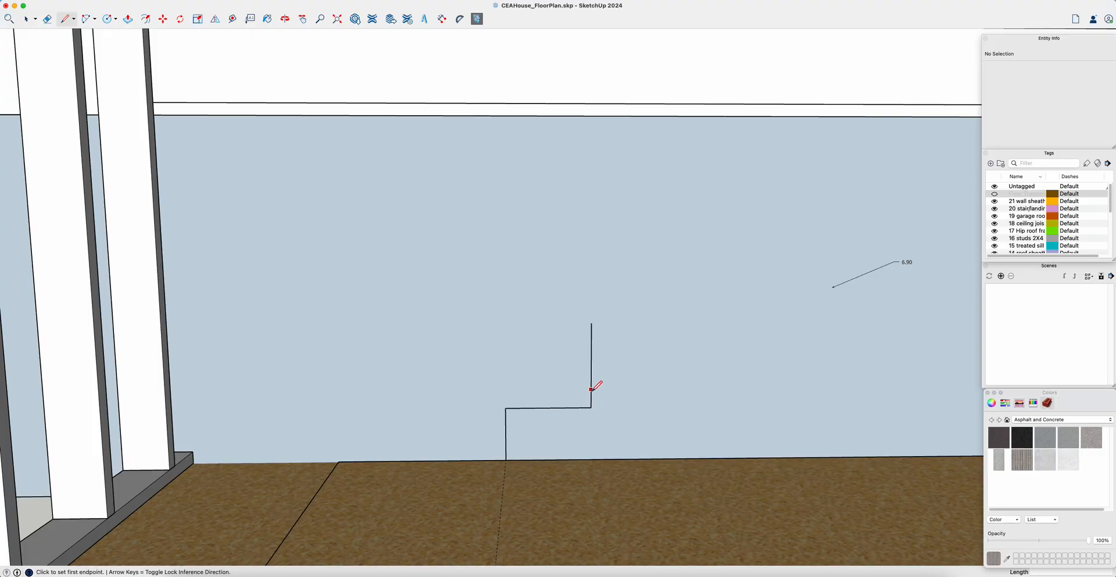
scroll(592, 399, "up", 1)
key("super+z")
left_click(591, 408)
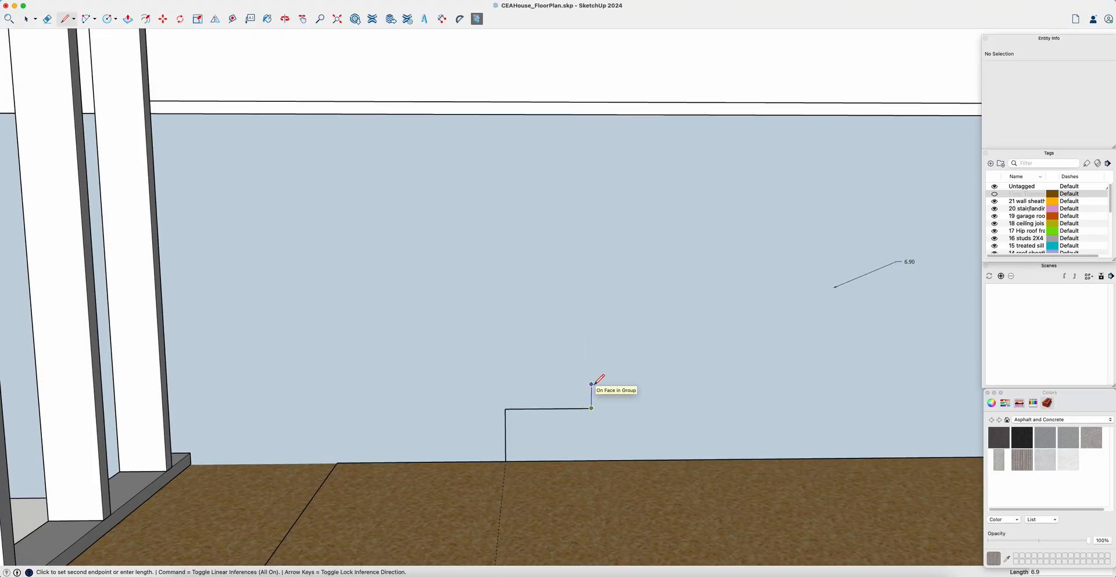
left_click(591, 354)
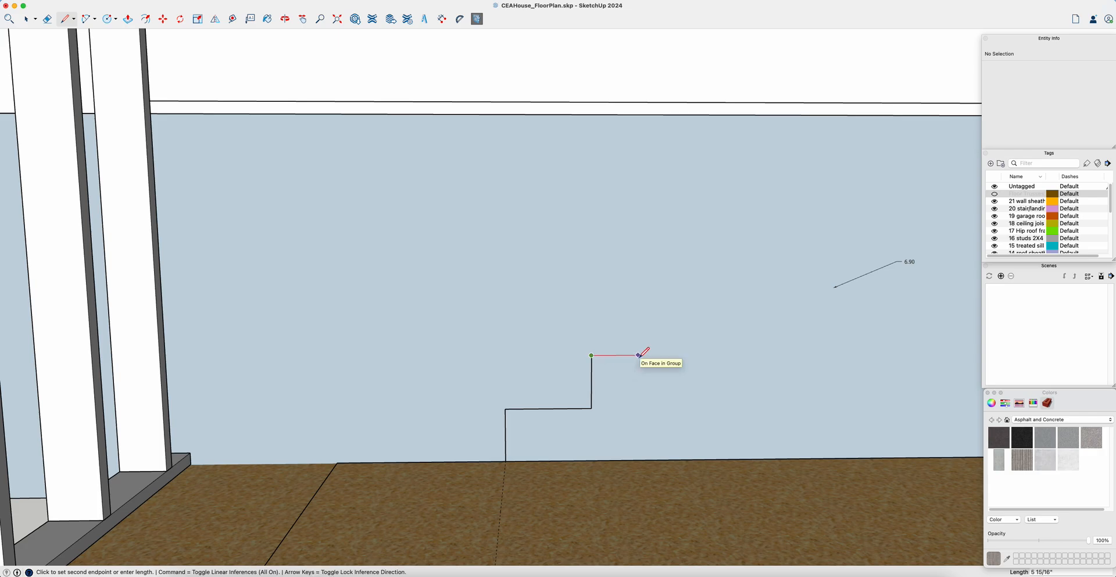
left_click(678, 355)
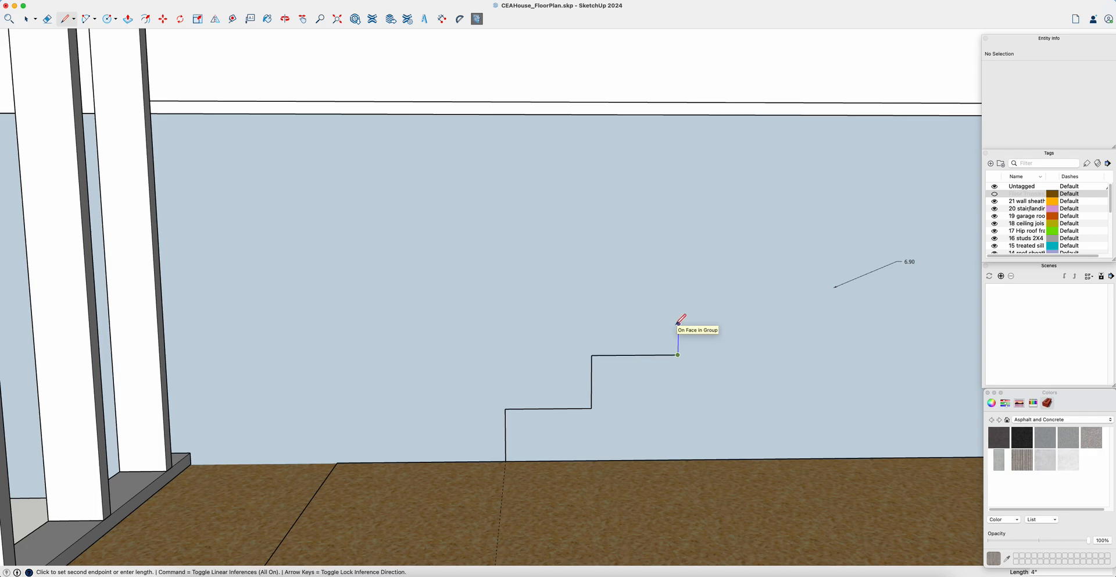
Add the third step to the stair profile with a 6.9-inch riser and an 11-inch tread.
double_click(680, 268)
key("super+z")
left_click(678, 355)
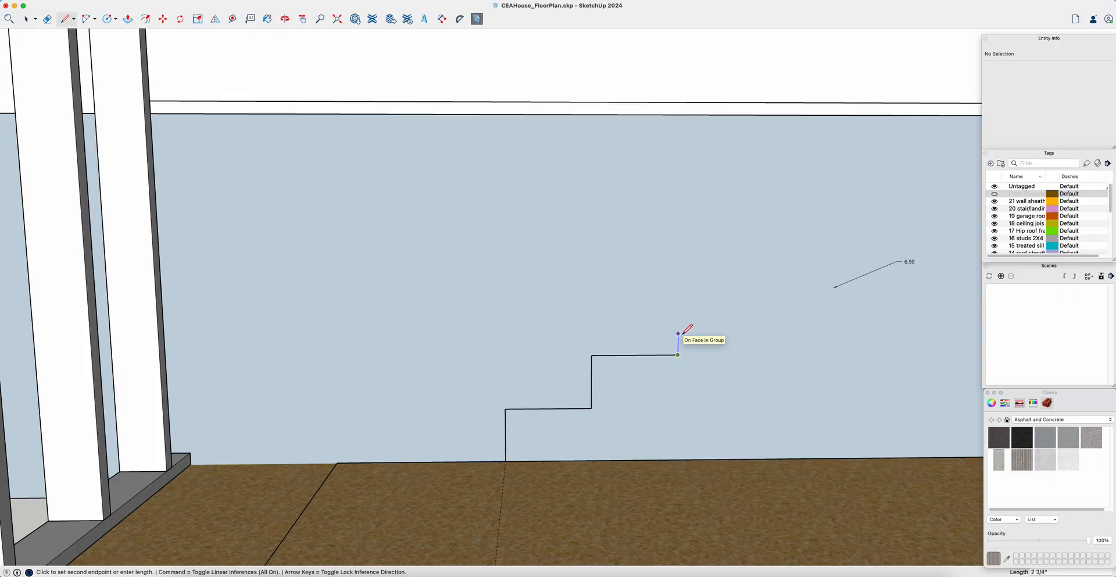
key("Return")
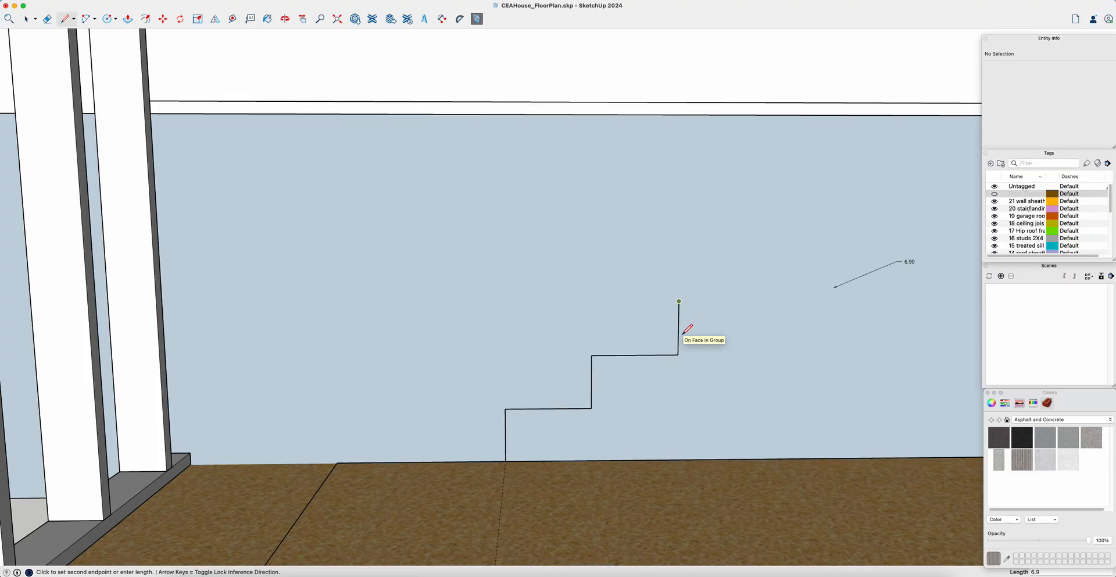
type("11")
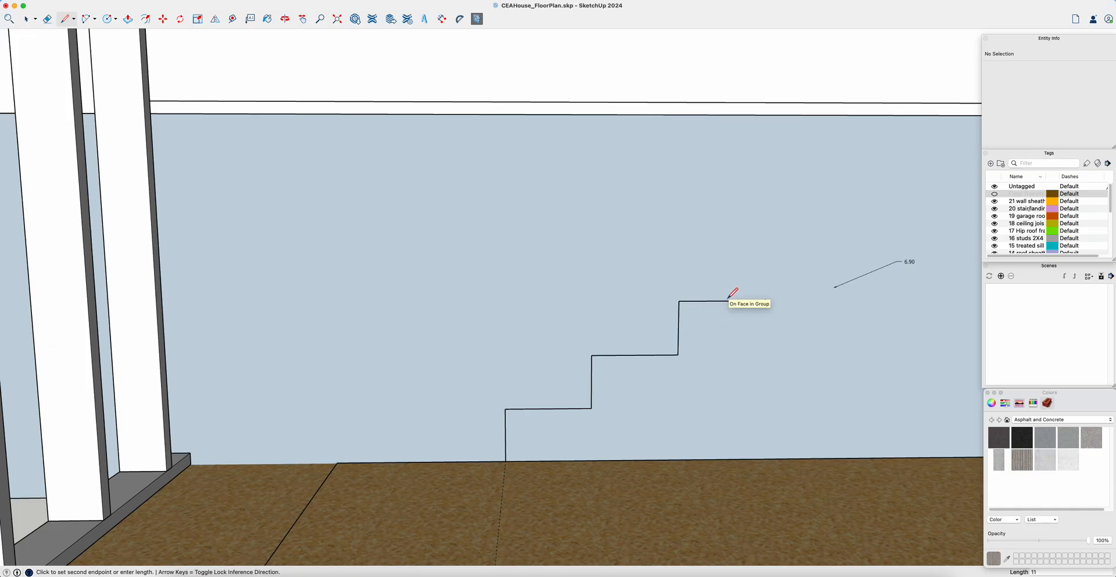
key("Return")
Add the fourth and fifth steps to the stair profile, each with a 6.9-inch riser and an 11-inch tread.
scroll(715, 288, "down", 2)
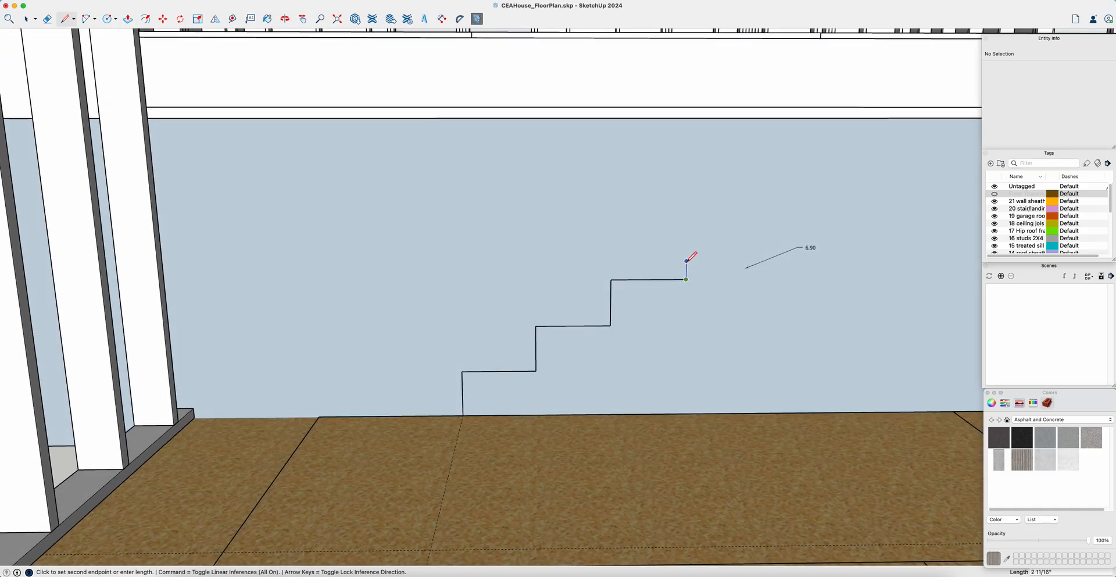
type("6.9")
key("Return")
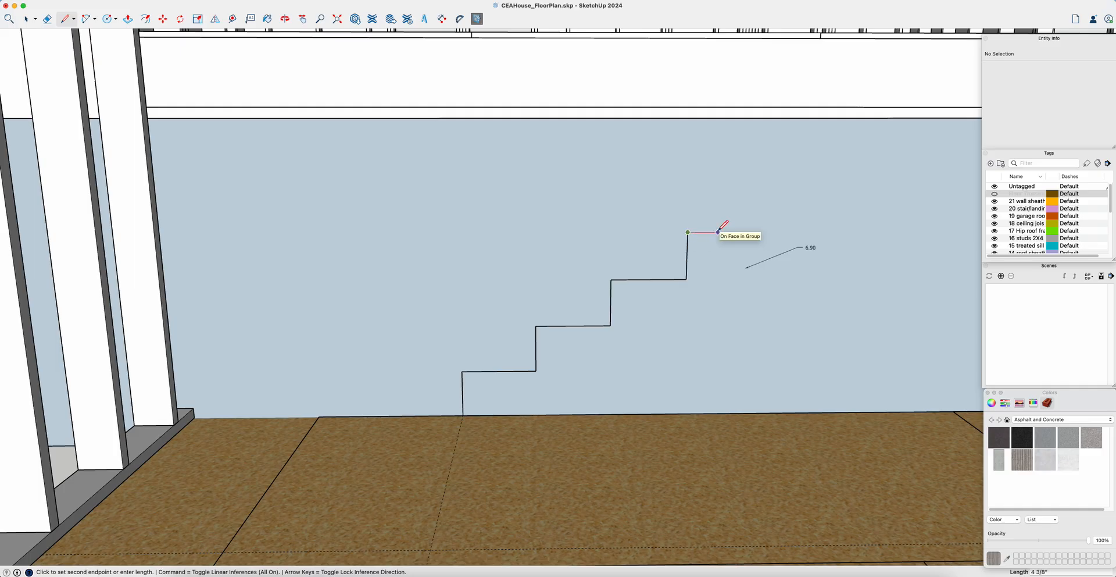
type("11")
key("Return")
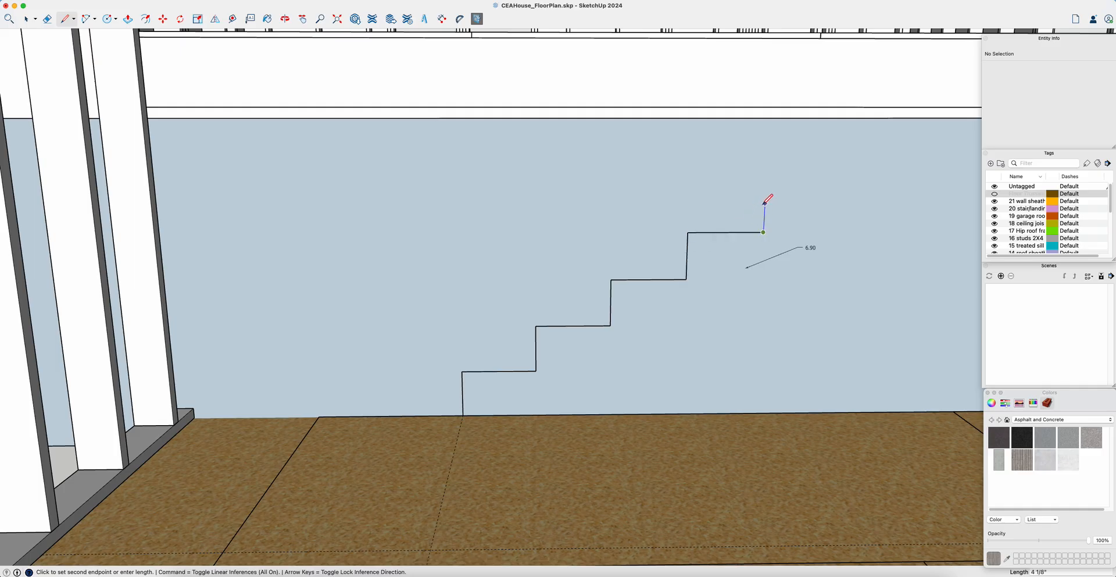
type("6.9")
key("Return")
type("11")
middle_click_drag(797, 181, 797, 194)
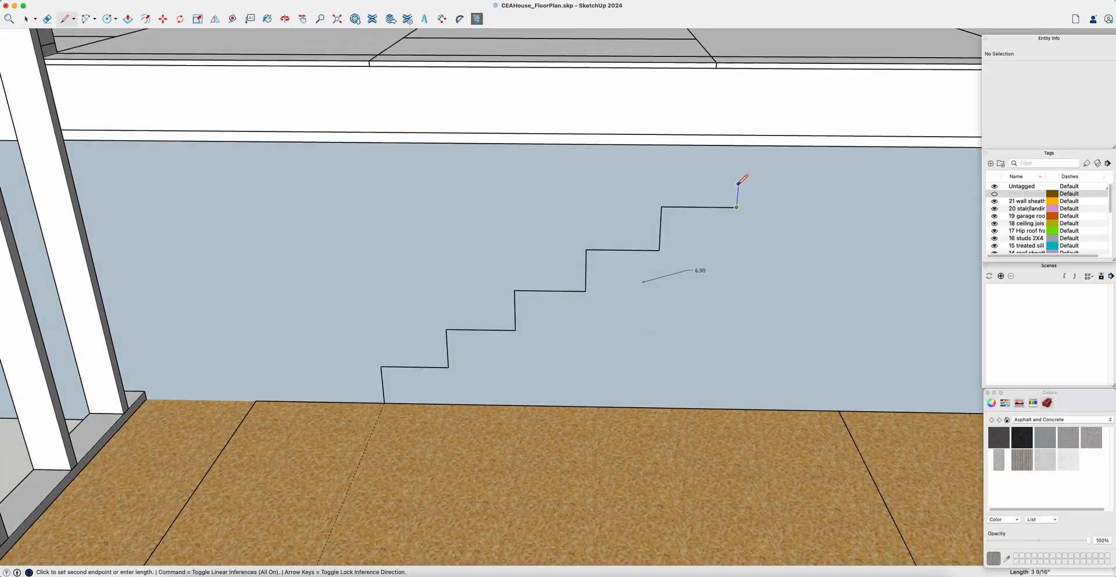
Add the sixth and seventh steps to the stair profile with 6.9-inch risers and 11-inch treads.
type("6.9")
key("Return")
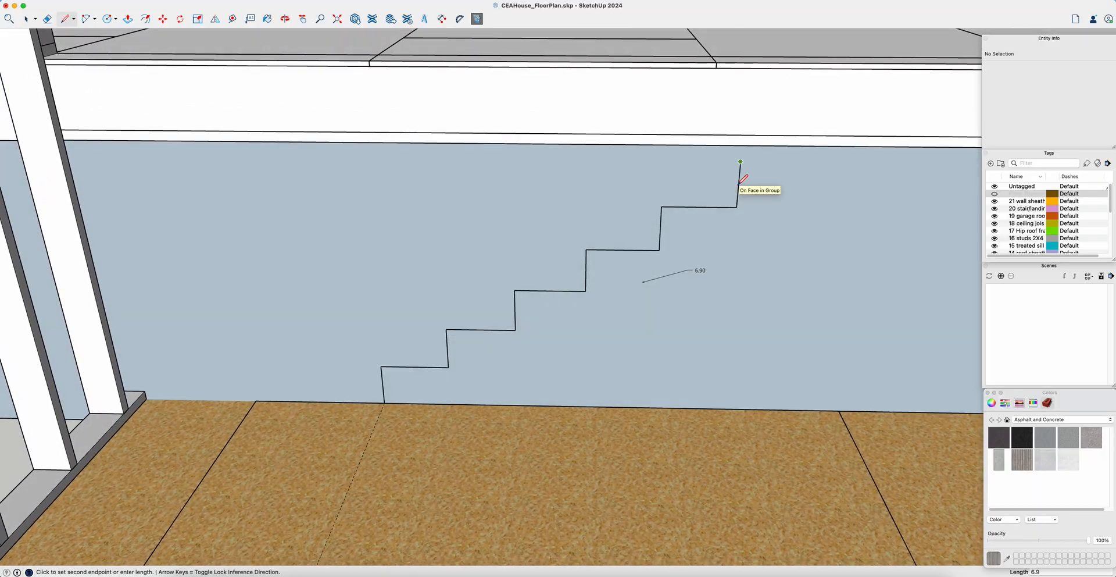
type("11")
key("Return")
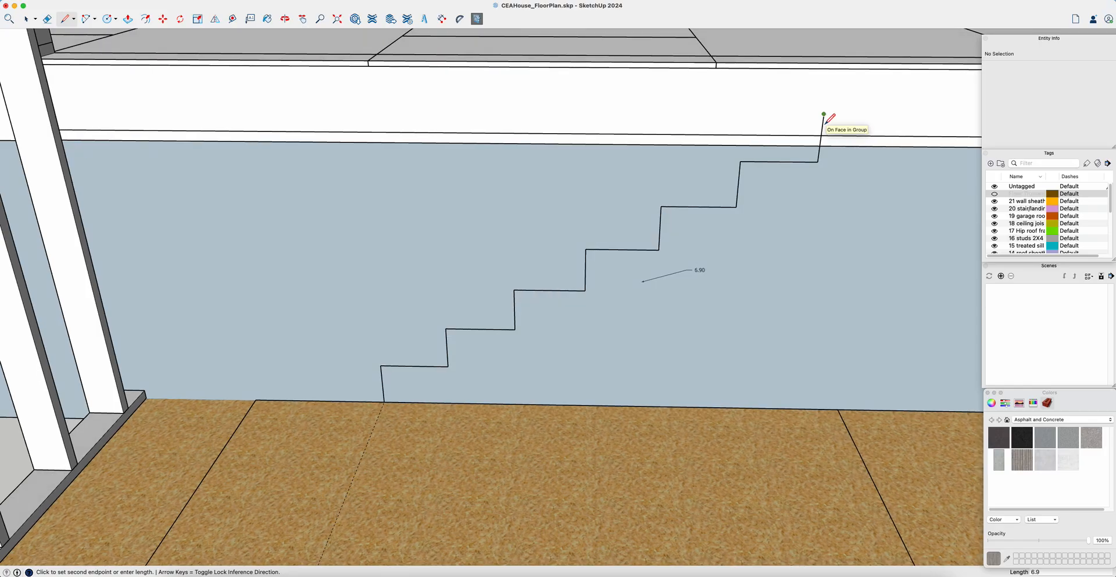
key("Return")
type("11")
key("Return")
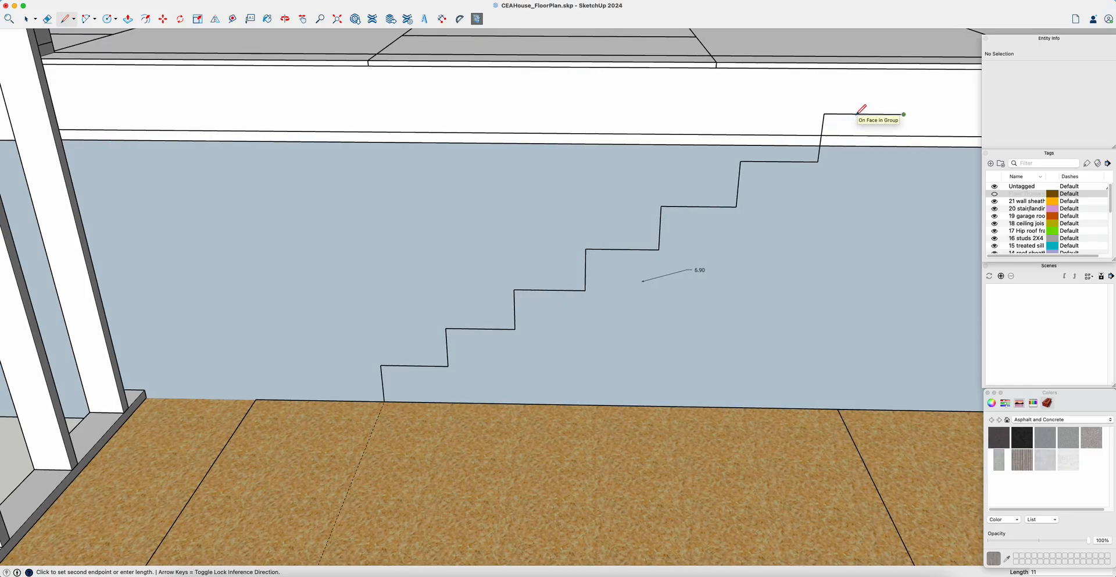
Draw the last riser straight up from the seventh tread's end to the upper floor's top edge.
middle_click_drag(856, 115, 875, 110)
scroll(835, 129, "up", 3)
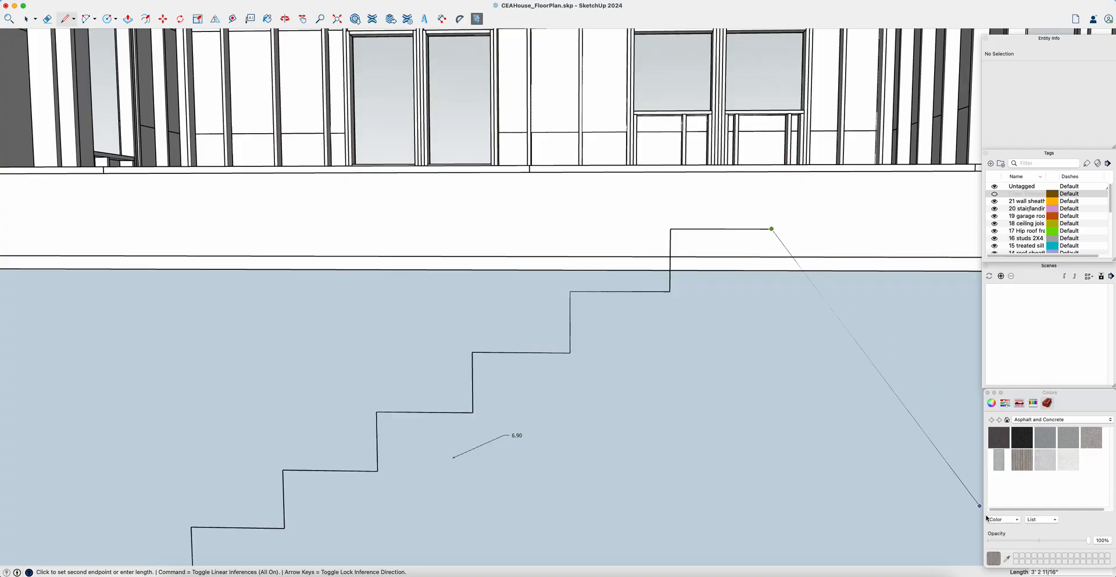
left_click(773, 165)
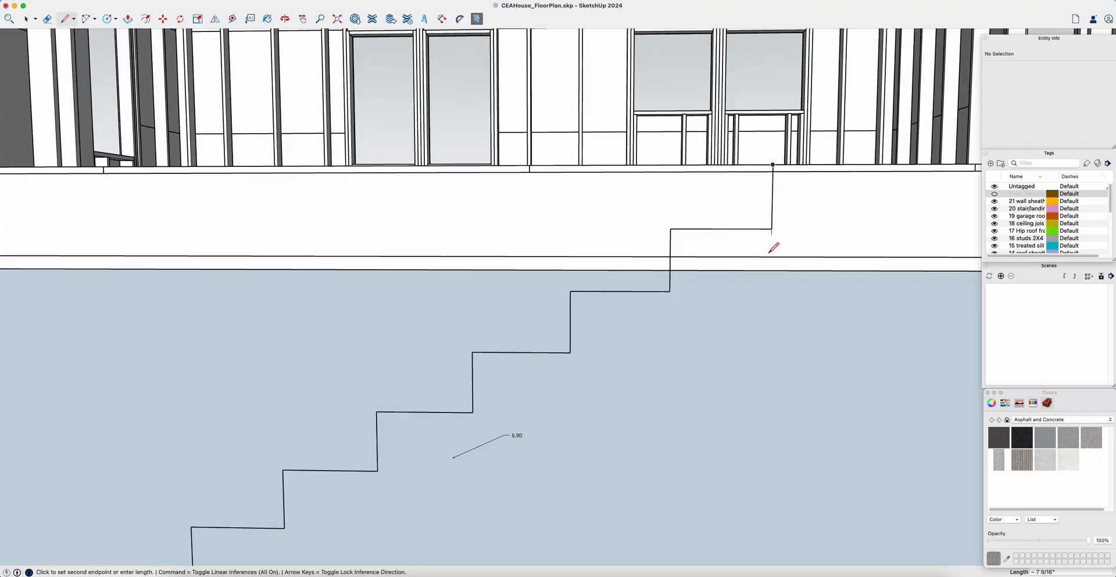
key("space")
Draw the top tread line from the last riser along the upper floor's edge, matching the other treads' depth.
scroll(773, 247, "down", 10)
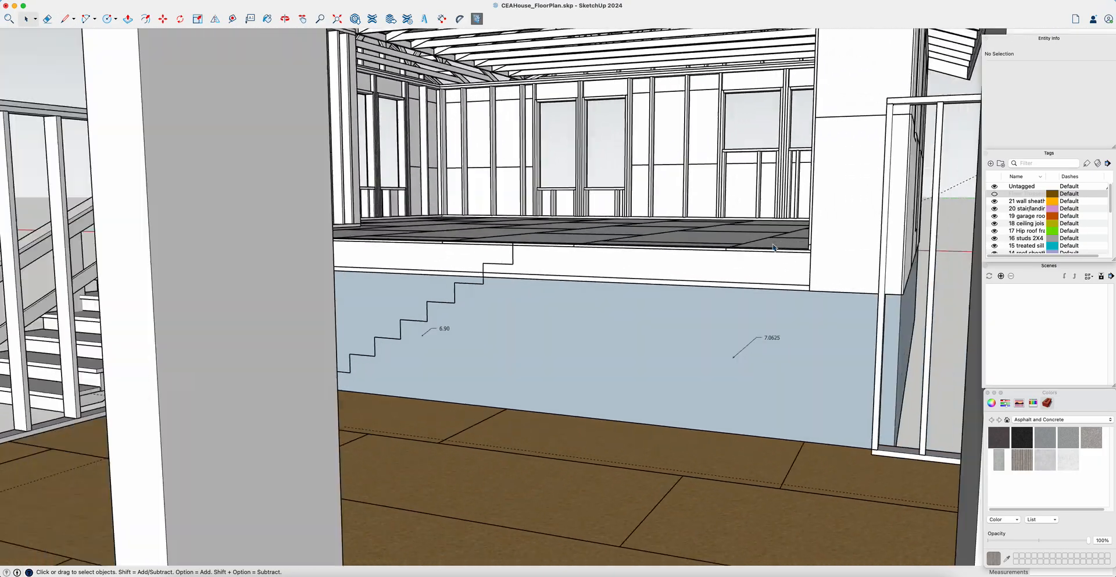
scroll(773, 248, "down", 5)
middle_click_drag(762, 262, 779, 355)
scroll(725, 280, "up", 6)
scroll(642, 322, "down", 1)
middle_click_drag(642, 323, 654, 328)
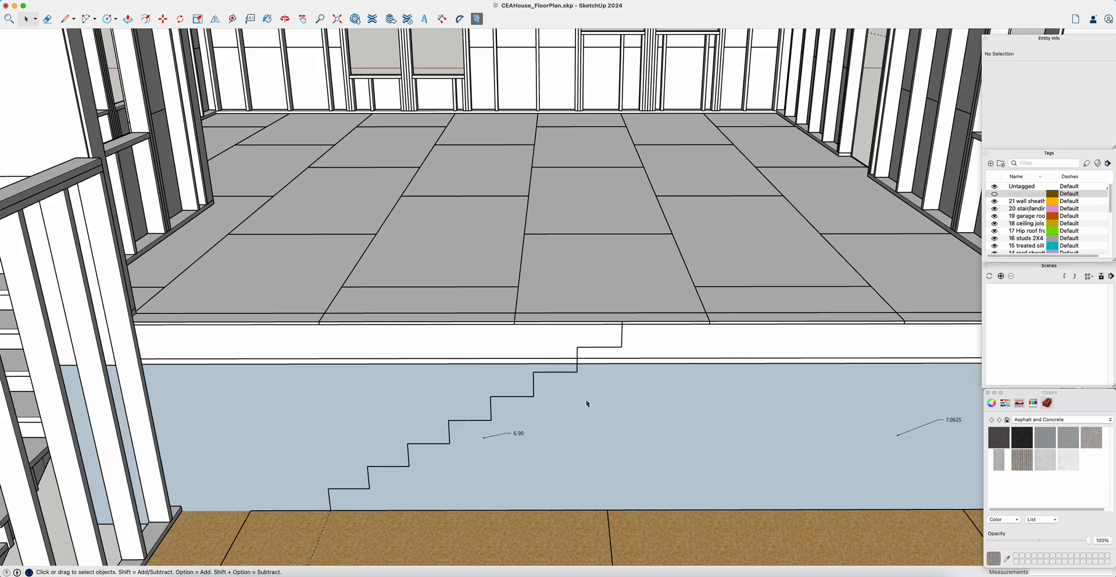
scroll(587, 401, "up", 3)
middle_click_drag(636, 327, 634, 326)
key("l")
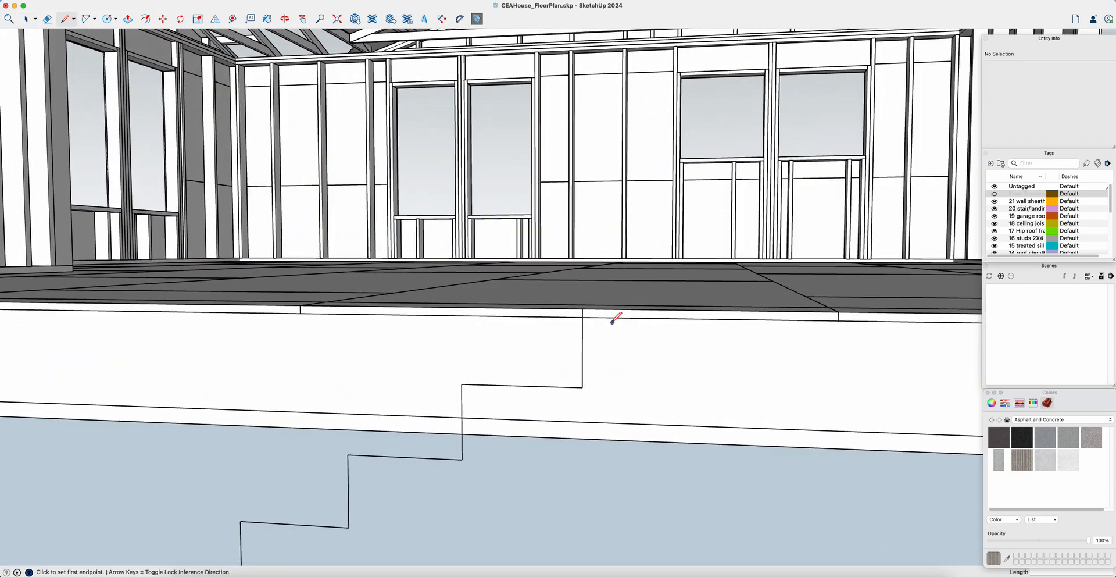
left_click(583, 309)
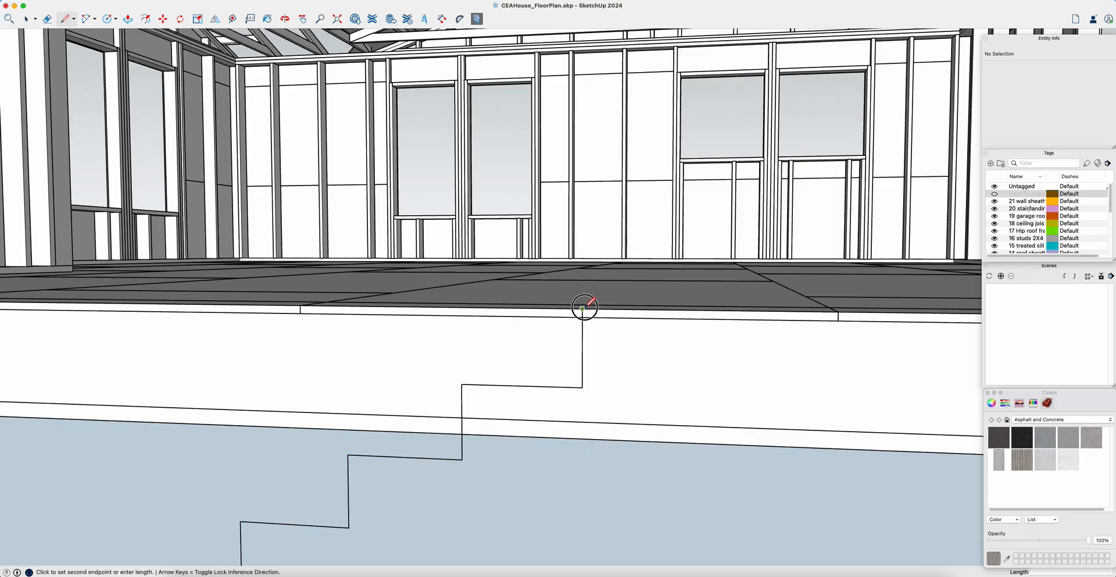
left_click(626, 309)
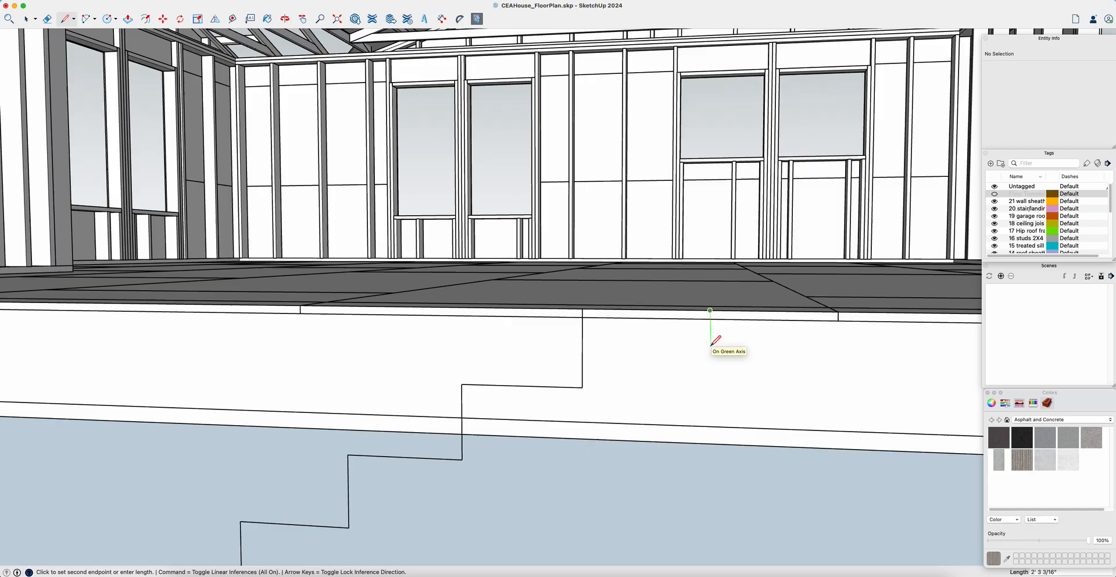
key("Escape")
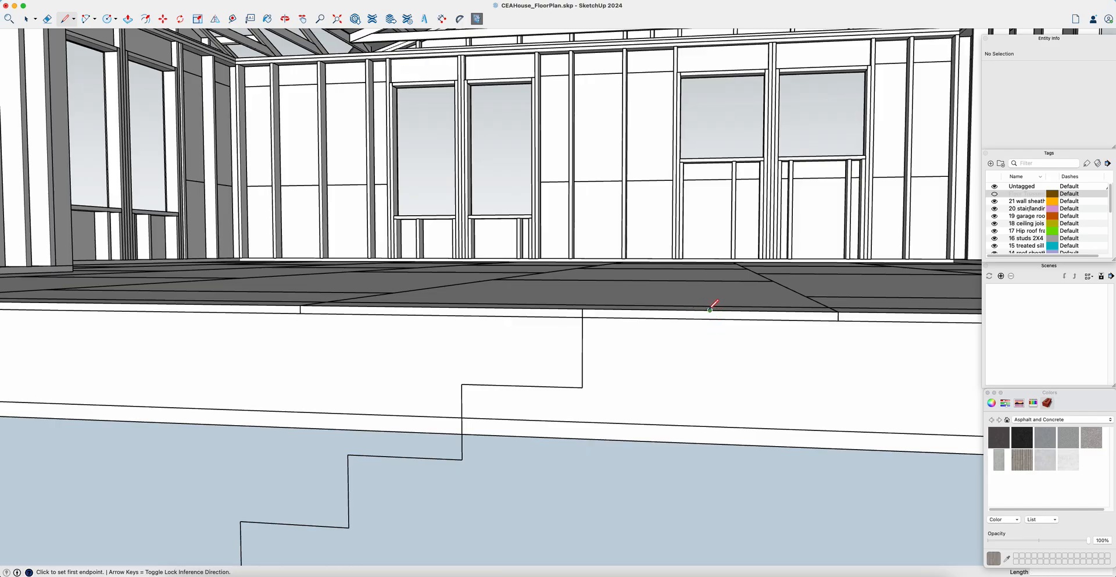
Try to close the stair profile with a straight line from the top tread's end to the first riser's base.
left_click(710, 310)
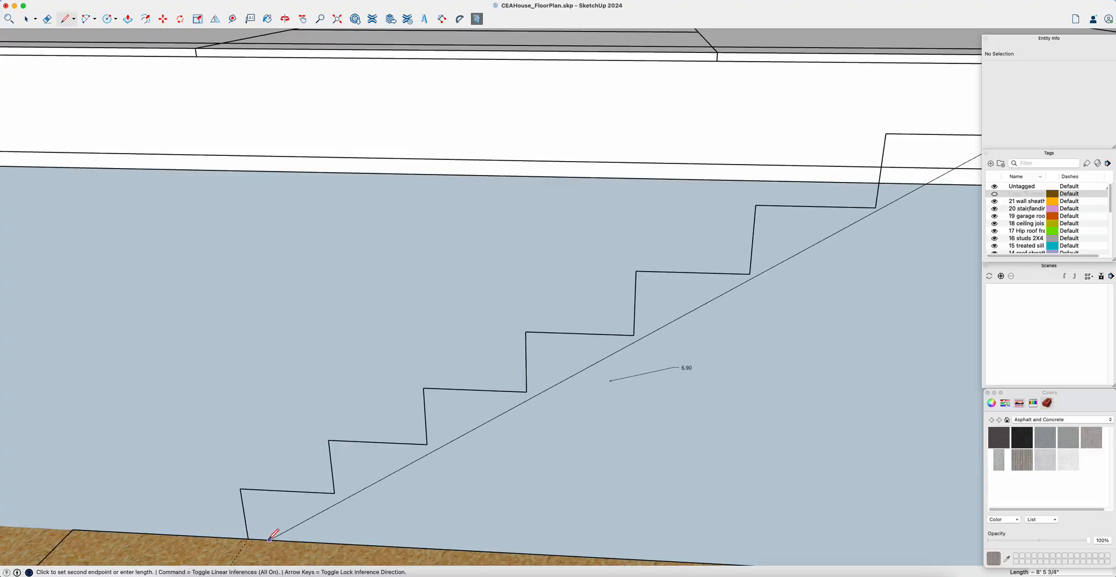
left_click(248, 538)
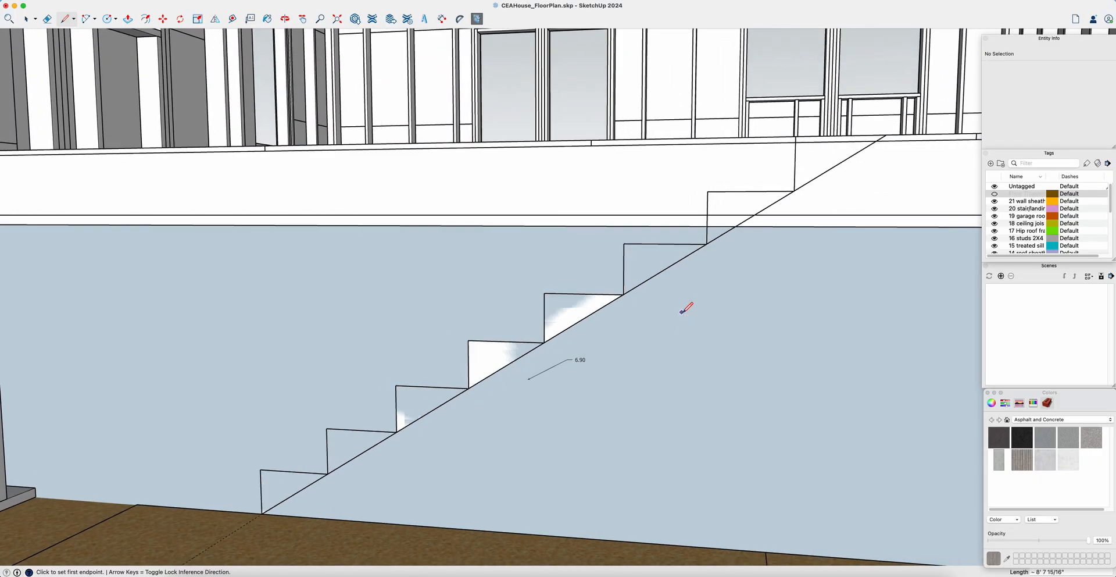
key("super+z")
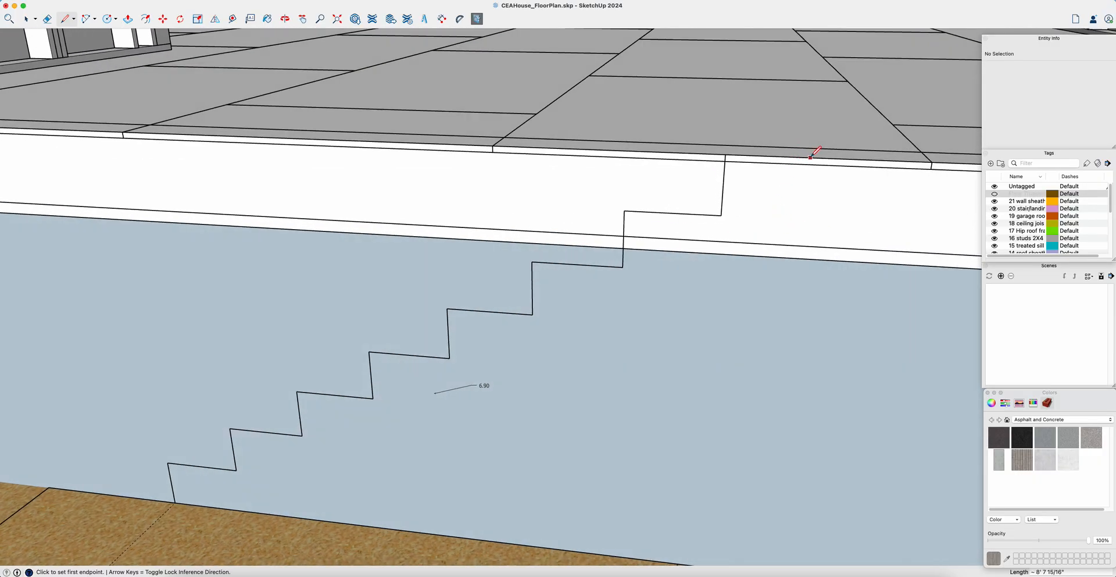
Close the stair profile with a 3.5-inch drop below the top tread, a sloped underside, and a base line about 14.5 inches long.
left_click(829, 157)
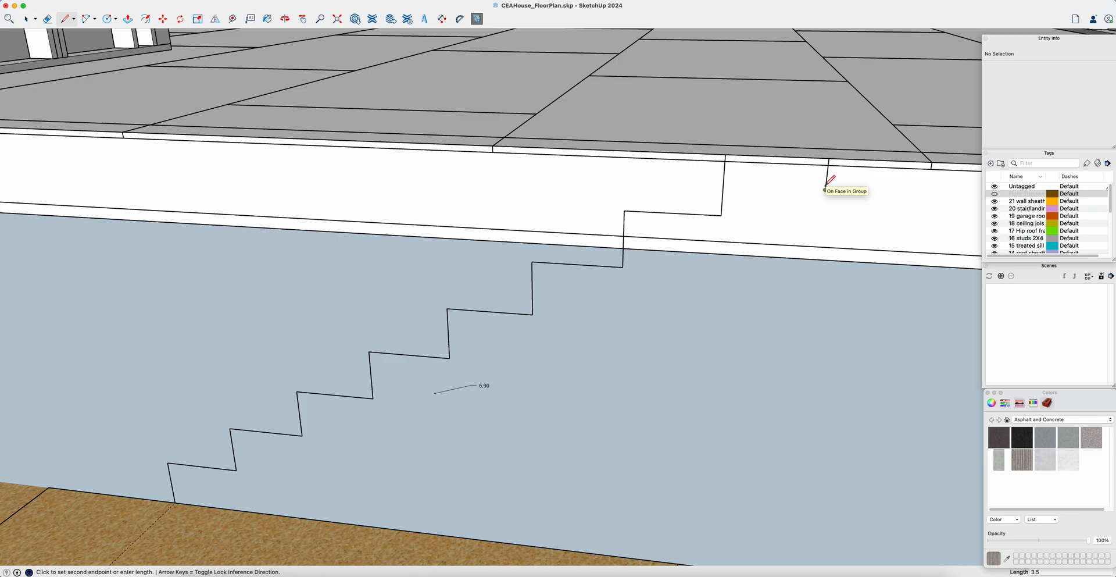
left_click(826, 190)
middle_click_drag(653, 338, 614, 364)
mouse_move(424, 478)
middle_mouse_down()
mouse_move(402, 515)
mouse_move(429, 477)
middle_mouse_up()
scroll(401, 517, "down", 1)
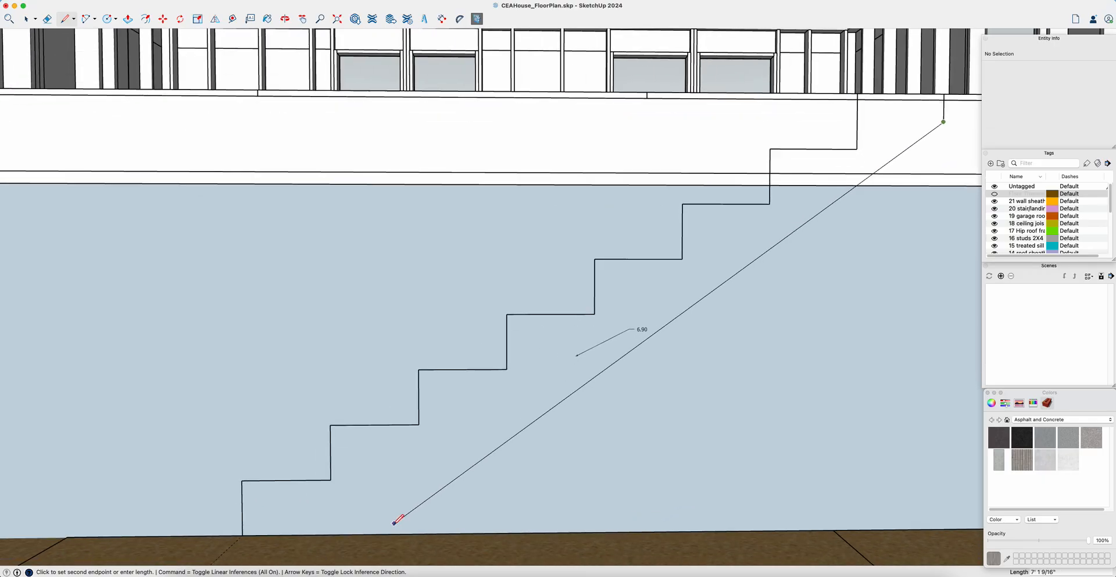
left_click(360, 534)
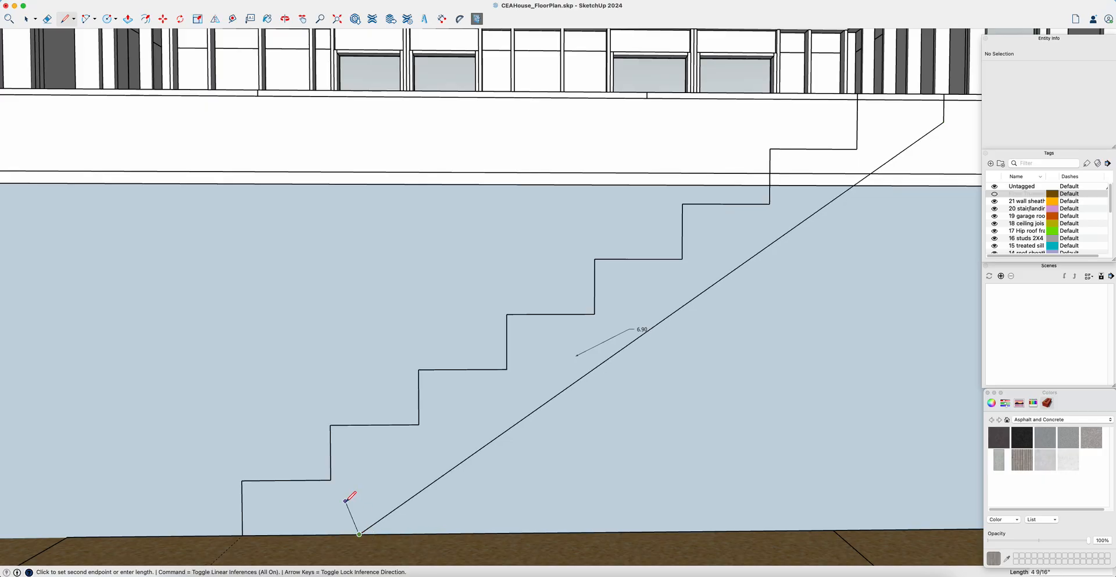
left_click(243, 535)
Push/Pull the closed stair profile 3' 4" out from the blue wall.
middle_click_drag(245, 527, 439, 462)
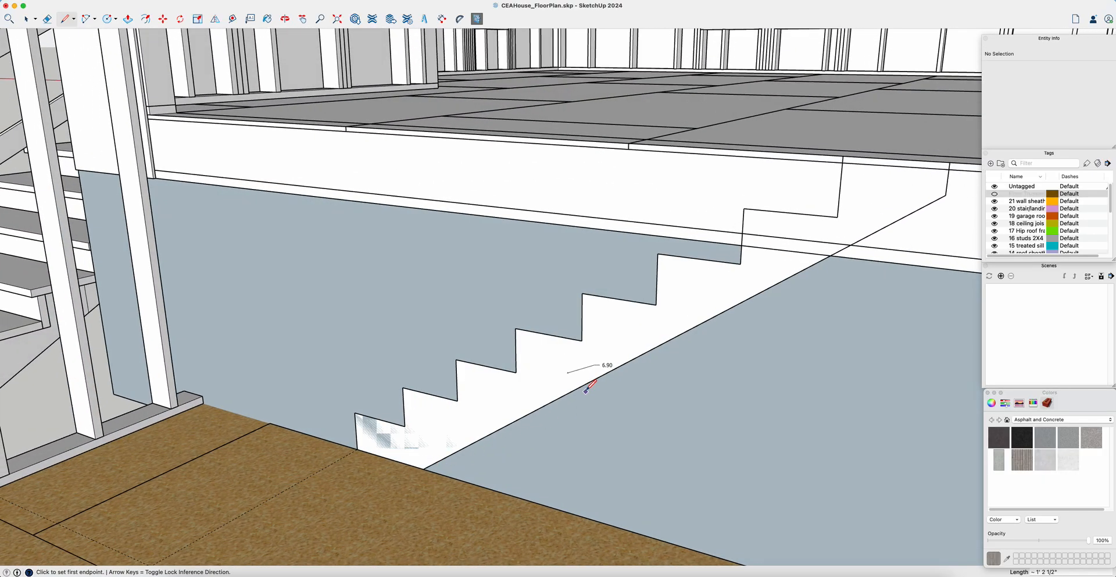
key("p")
left_click(707, 289)
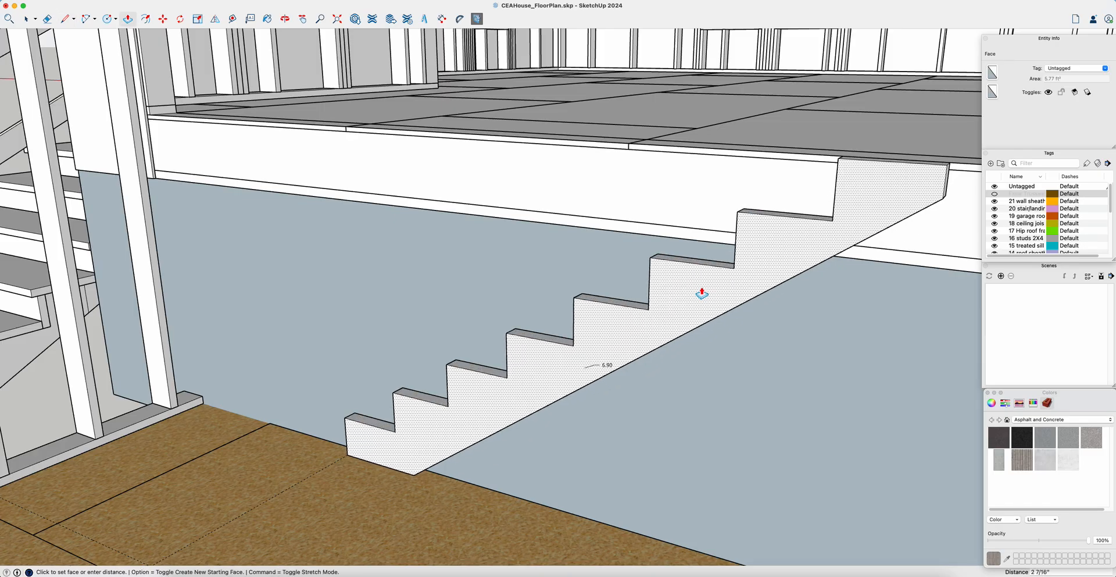
middle_click_drag(702, 291, 688, 302)
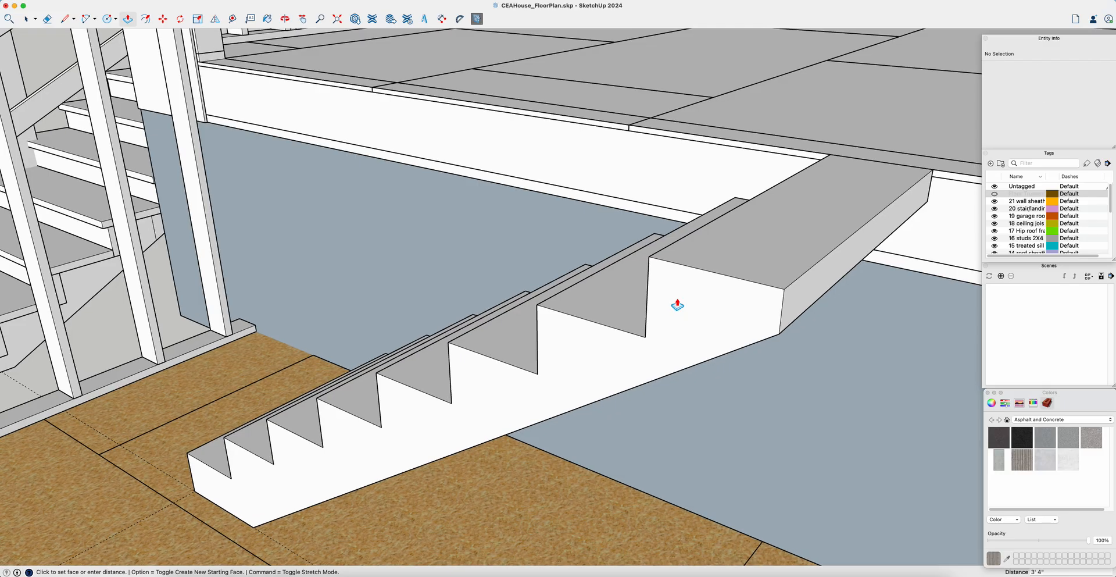
scroll(678, 305, "up", 5)
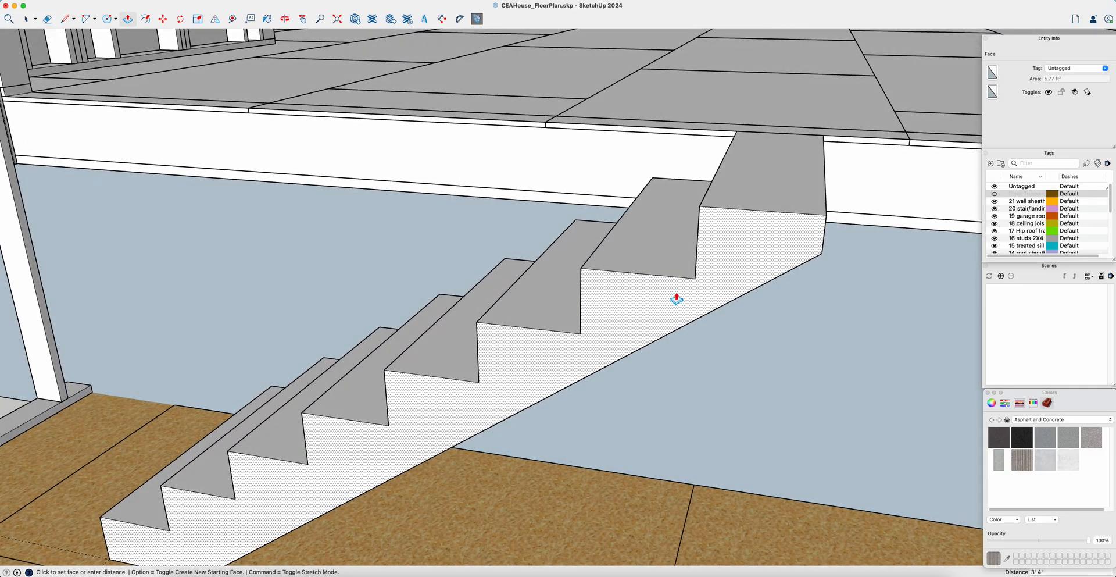
left_click(677, 299)
Select all connected faces and edges of the extruded staircase and make them a group.
key("space")
middle_click_drag(735, 310, 734, 308)
middle_click_drag(633, 368, 575, 317)
triple_click(572, 311)
right_click(572, 309)
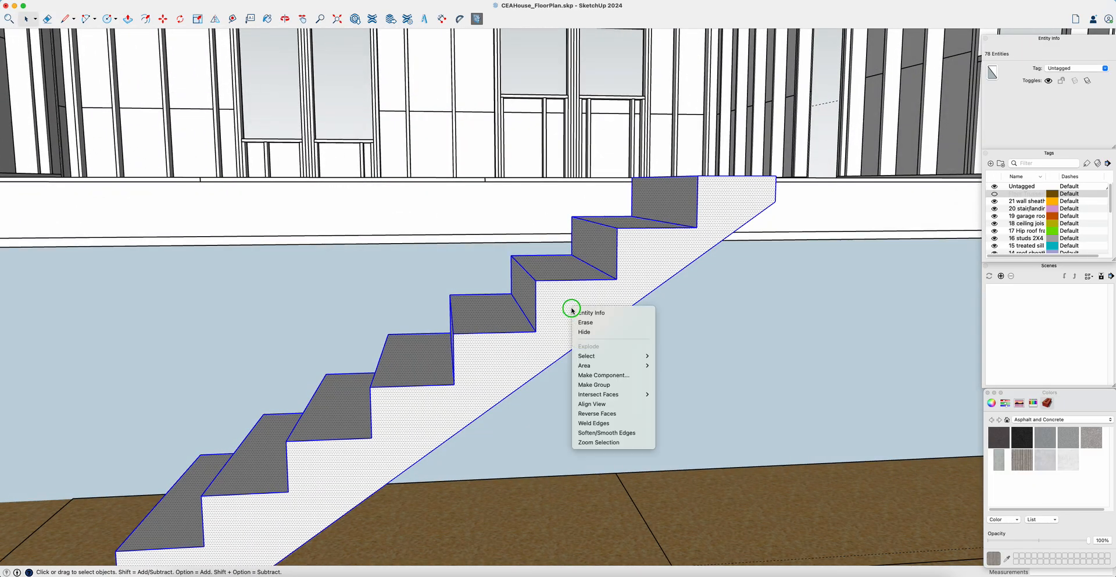
left_click(610, 385)
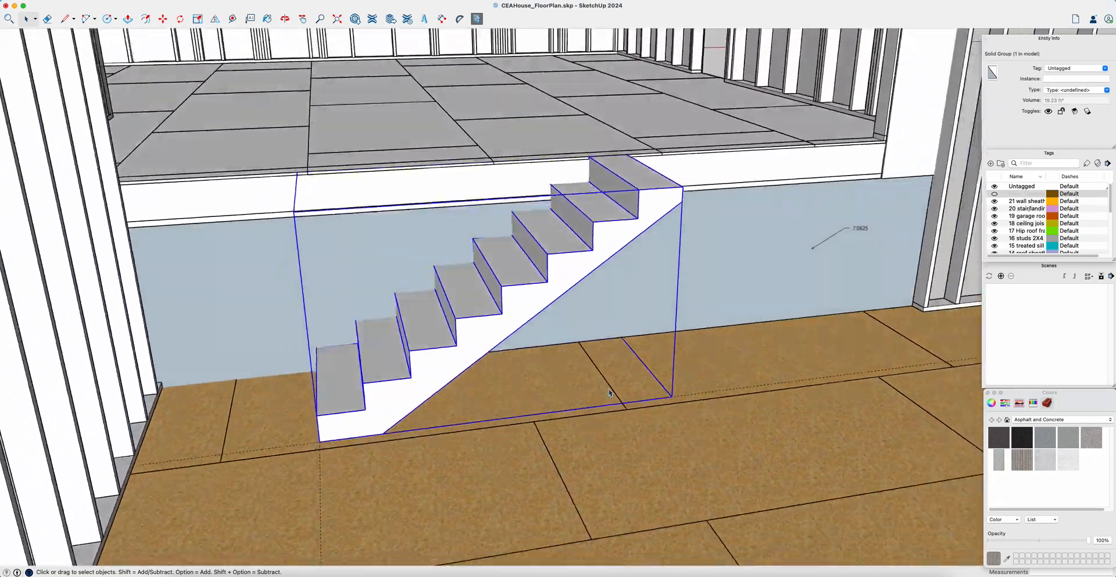
Examine how the new staircase meets the raised floor and the surrounding walls from several angles.
scroll(610, 393, "down", 10)
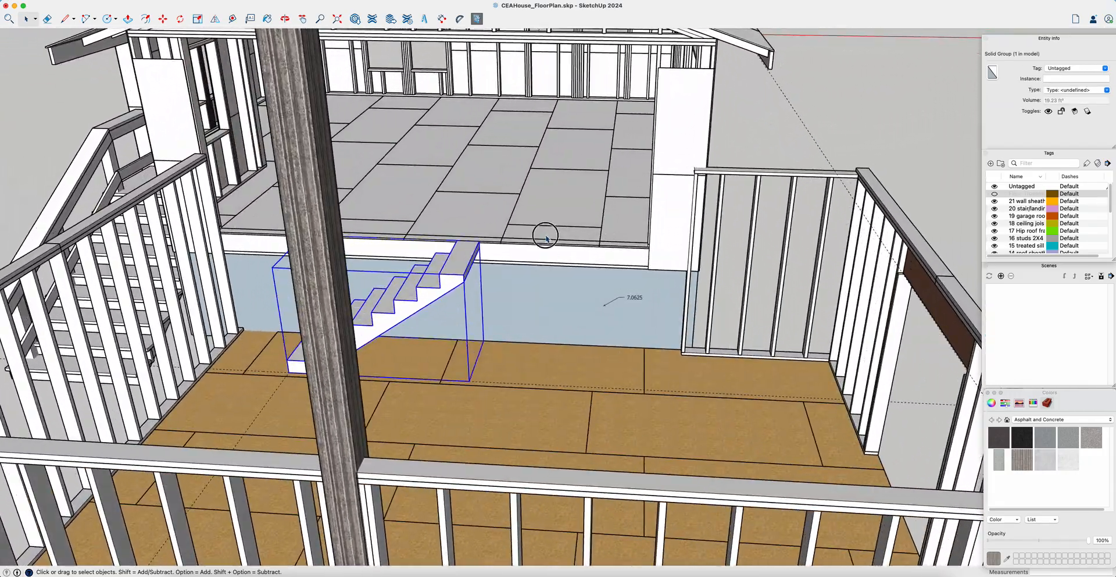
left_click(547, 237)
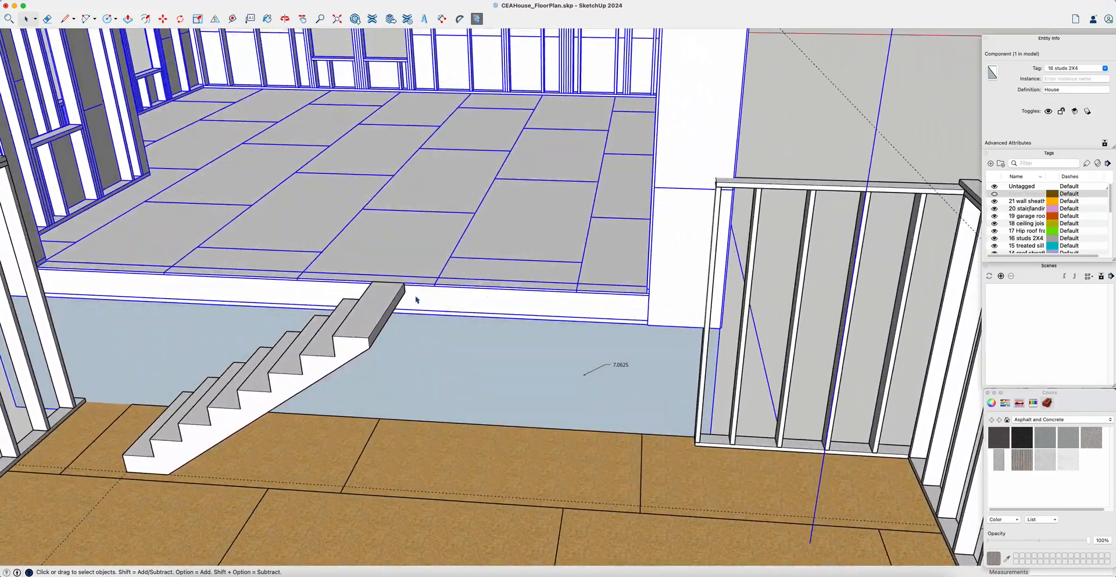
middle_click_drag(417, 300, 432, 337)
scroll(431, 336, "up", 10)
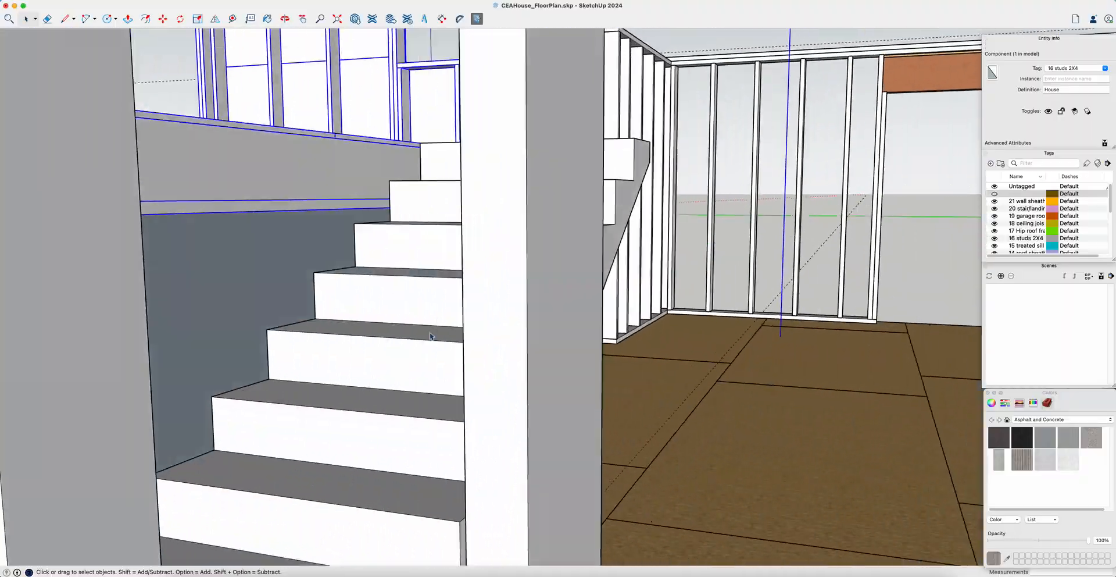
scroll(432, 336, "up", 10)
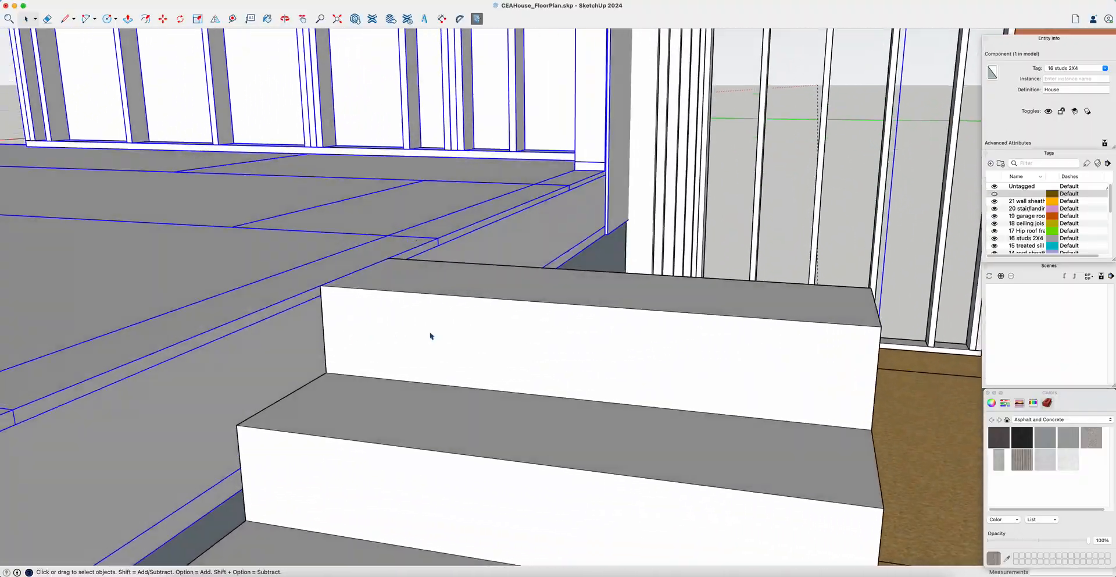
scroll(430, 333, "down", 10)
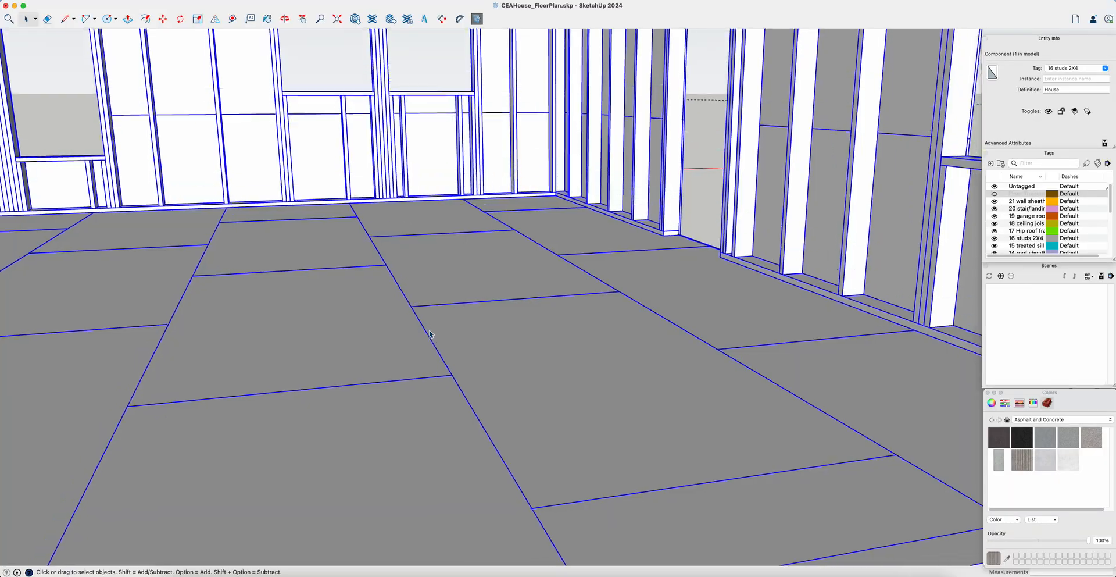
scroll(468, 425, "down", 3)
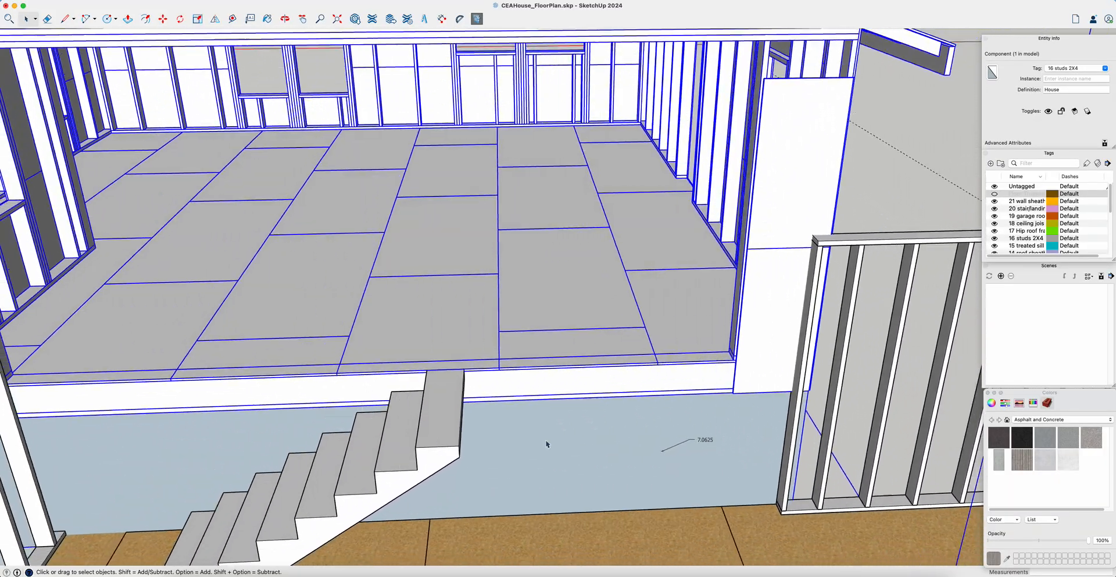
scroll(529, 391, "down", 3)
middle_click_drag(586, 374, 583, 375)
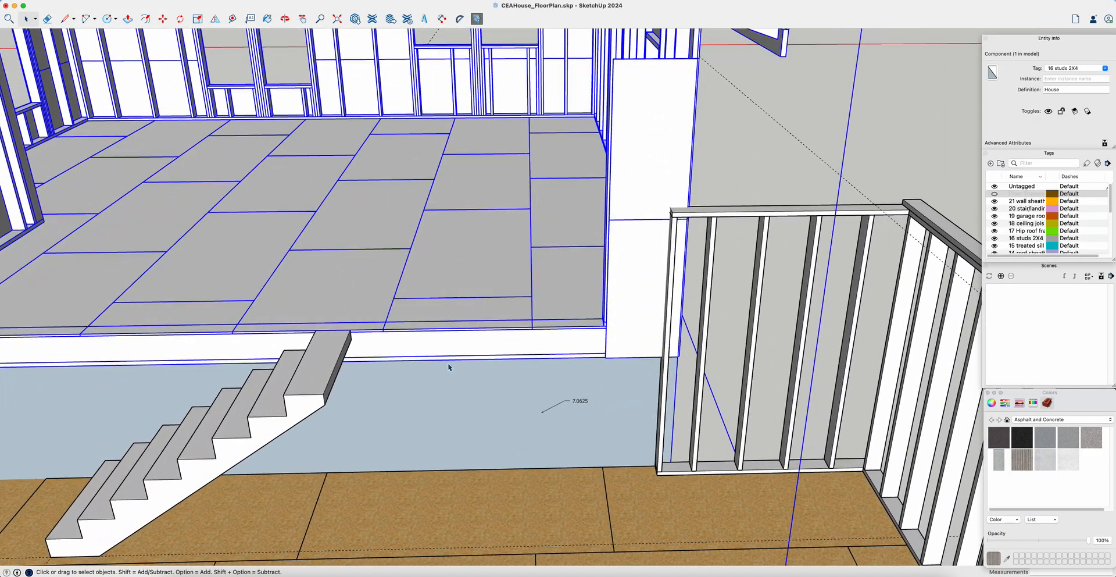
Turn on the visibility of the Floor Trusses tag.
middle_click_drag(431, 365, 389, 377)
scroll(847, 249, "up", 1)
middle_click_drag(847, 249, 828, 227, "shift")
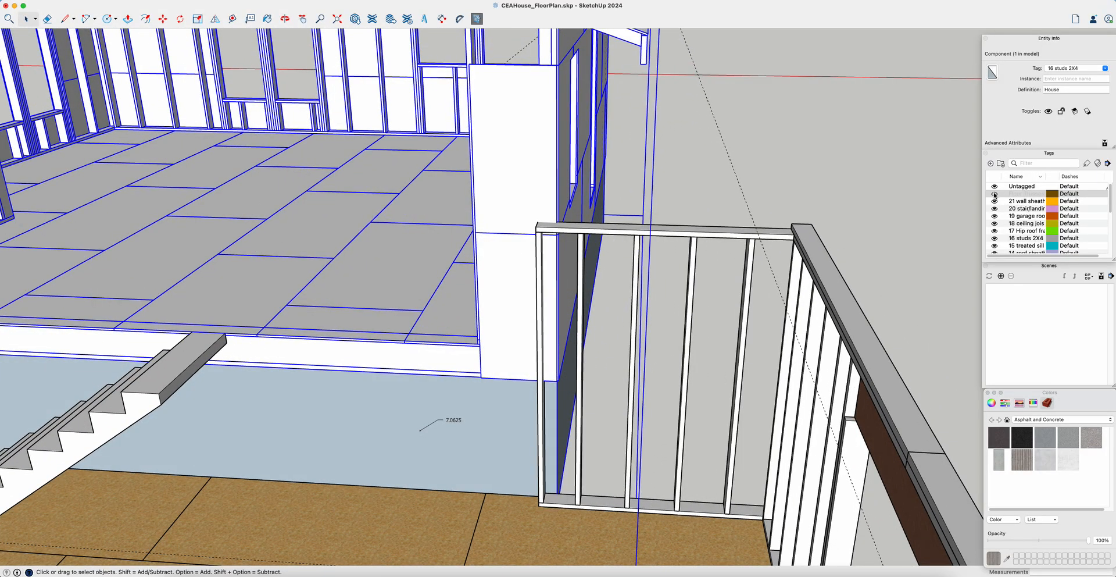
left_click(995, 193)
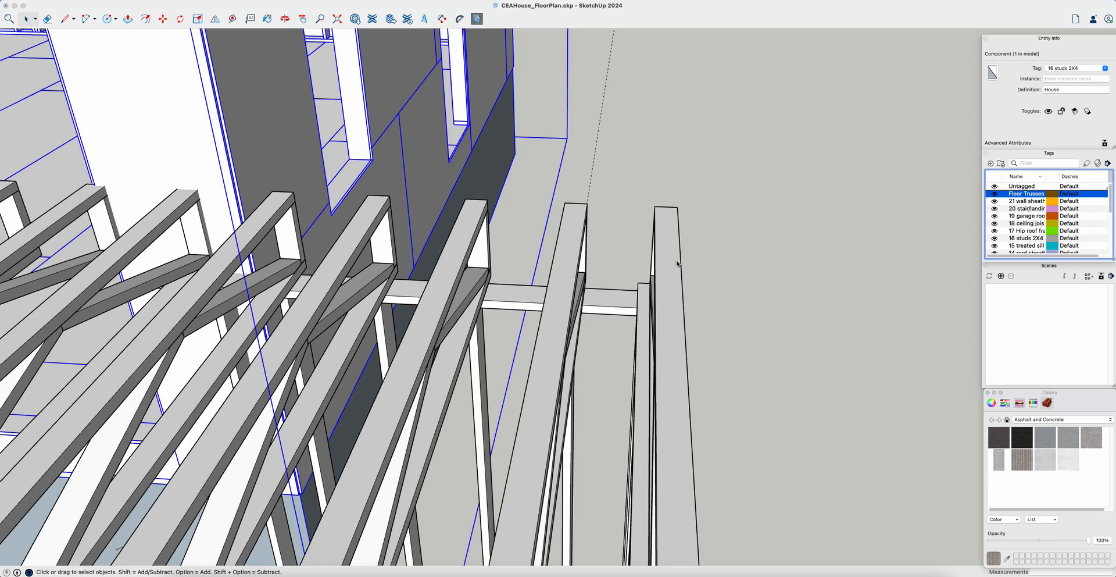
Place a guide 43.5" from the outer edge of the floor truss nearest the short stud wall's gap.
left_click(674, 266)
left_click(665, 270)
key("t")
left_click(681, 266)
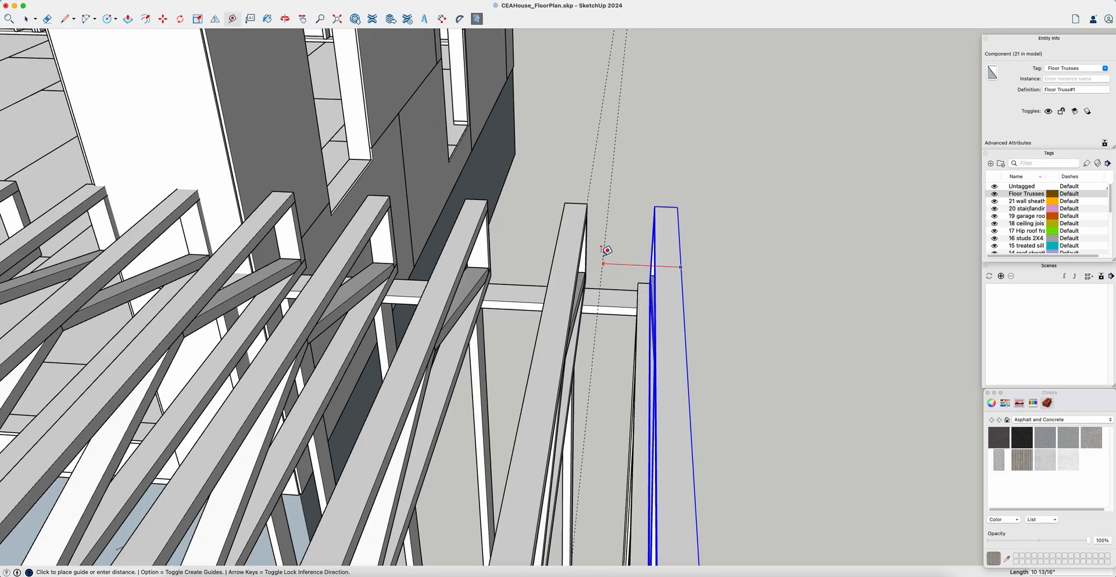
left_click(568, 253)
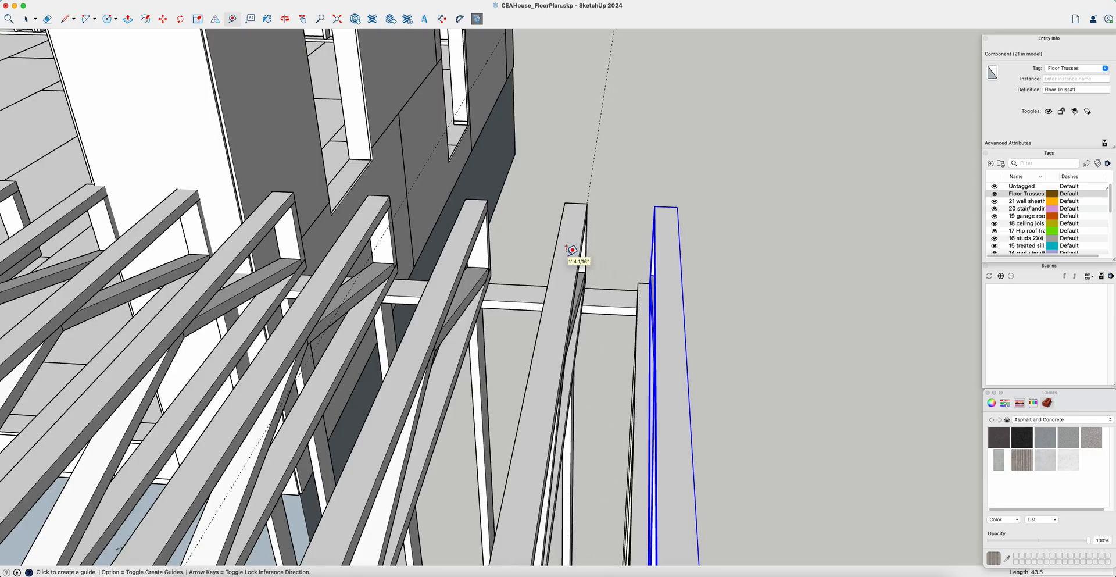
Move the floor truss beside the house wall 7" sideways so its edge sits on the nearby guide line.
middle_click_drag(567, 249, 487, 357)
key("space")
left_click(519, 347)
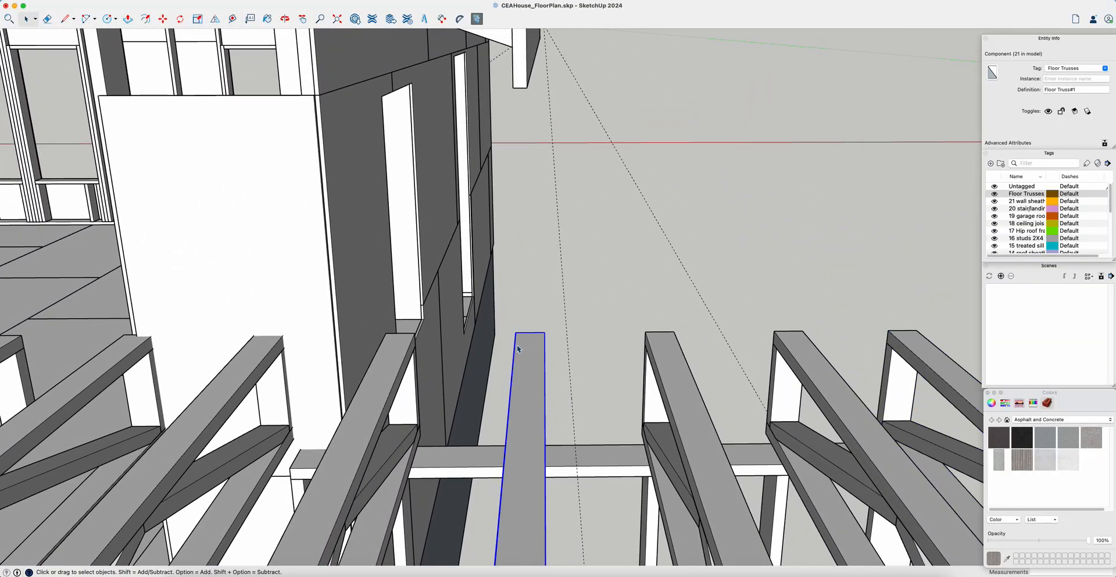
key("m")
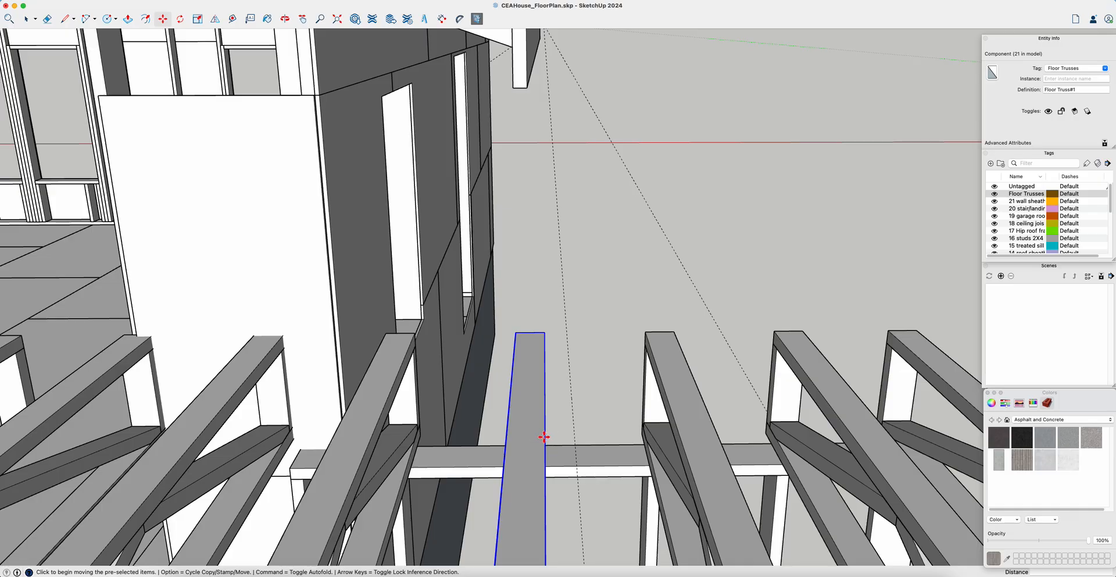
left_click(544, 436)
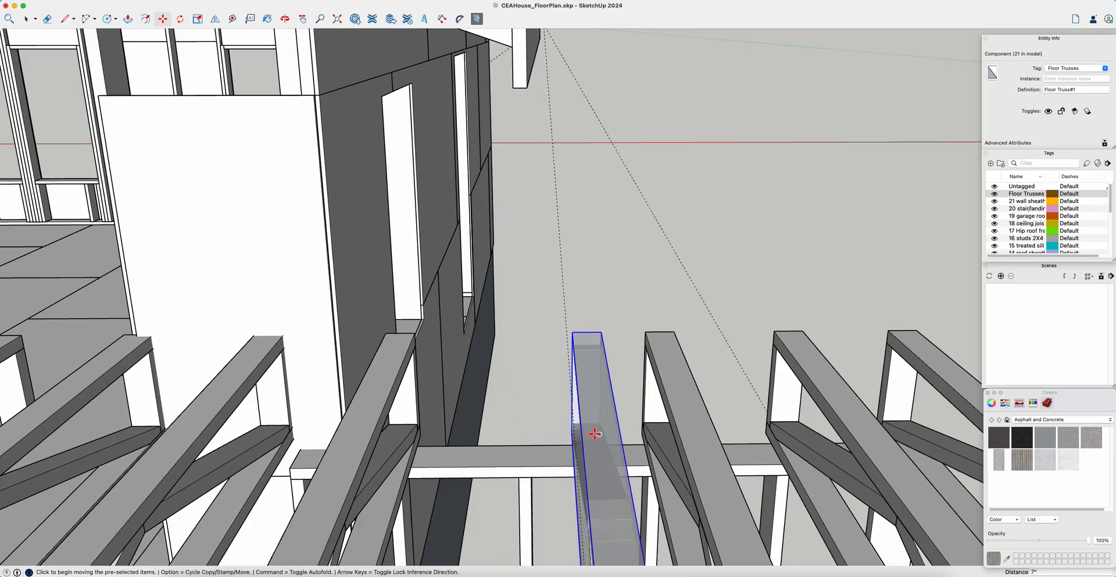
left_click(570, 430)
key("space")
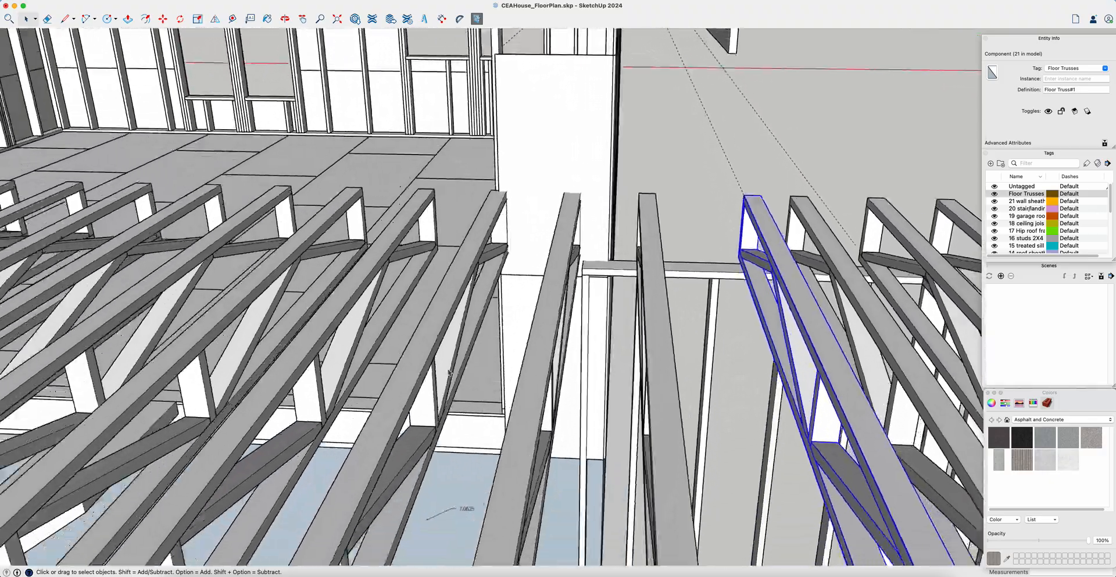
Select the 15 floor trusses spanning the stair area and move them about 14' 8 3/4" straight up, above the roof.
middle_click_drag(449, 373, 749, 329)
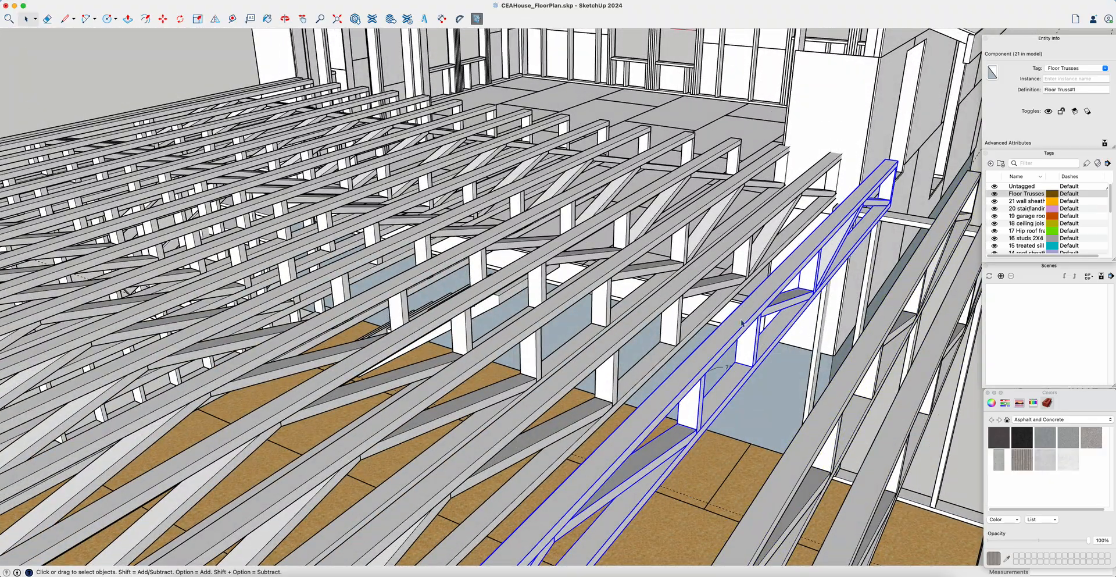
left_click(674, 301, "shift")
left_click(609, 279, "shift")
left_click(526, 245, "shift")
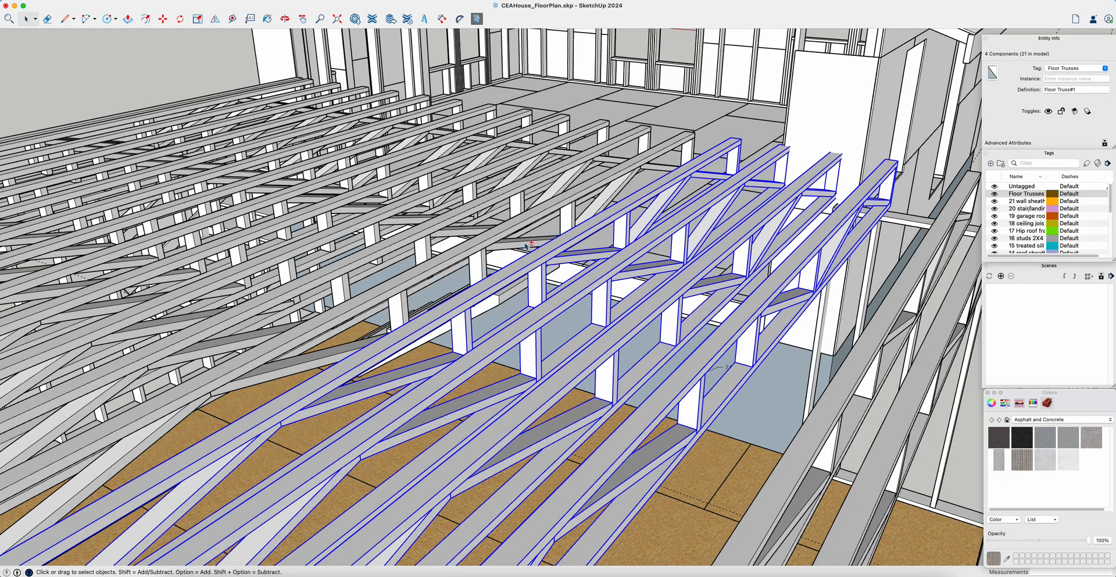
left_click(495, 236, "shift")
scroll(501, 248, "up", 10)
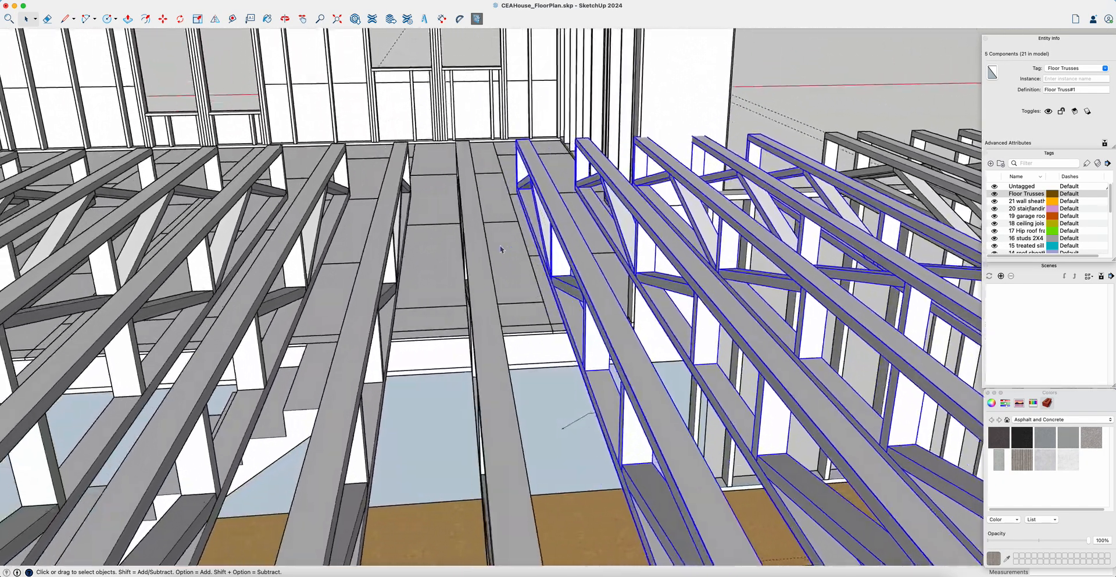
middle_click_drag(501, 249, 588, 256)
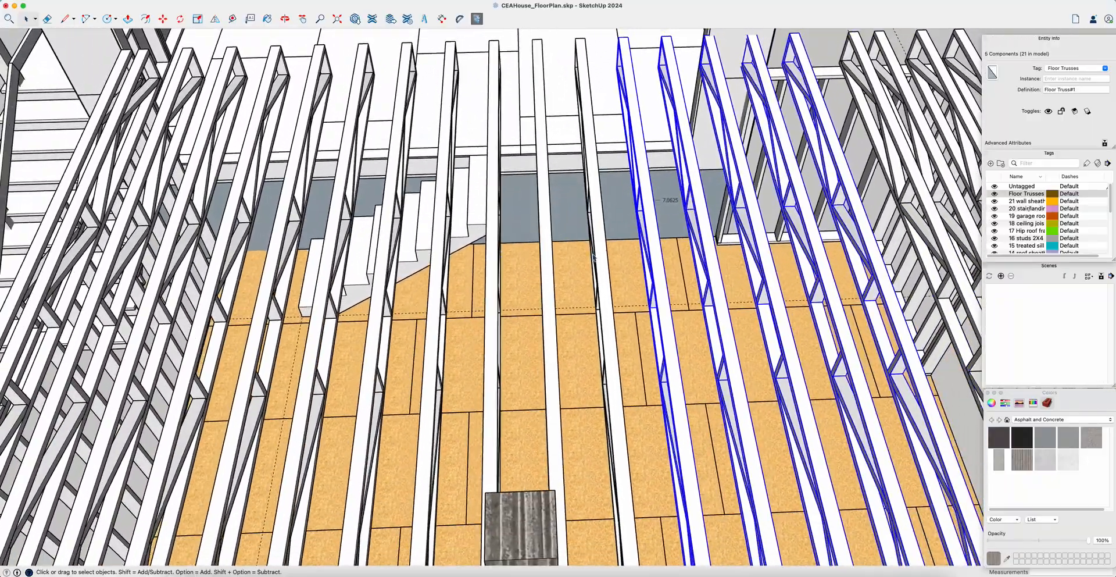
left_click(602, 258, "shift")
left_click(494, 268, "shift")
left_click(440, 281, "shift")
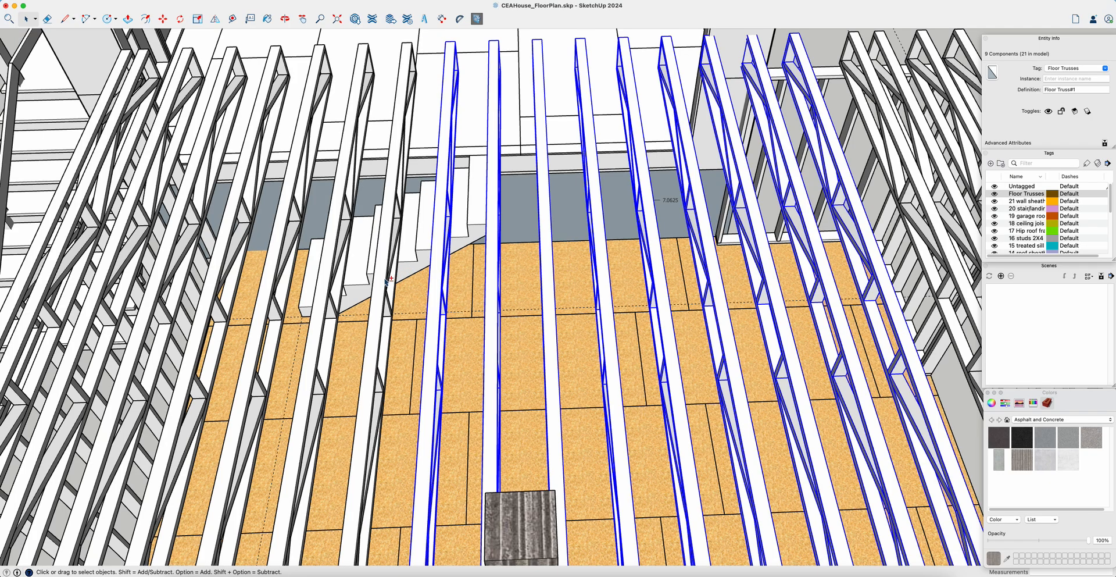
left_click(387, 280, "shift")
left_click(324, 279, "shift")
left_click(278, 275, "shift")
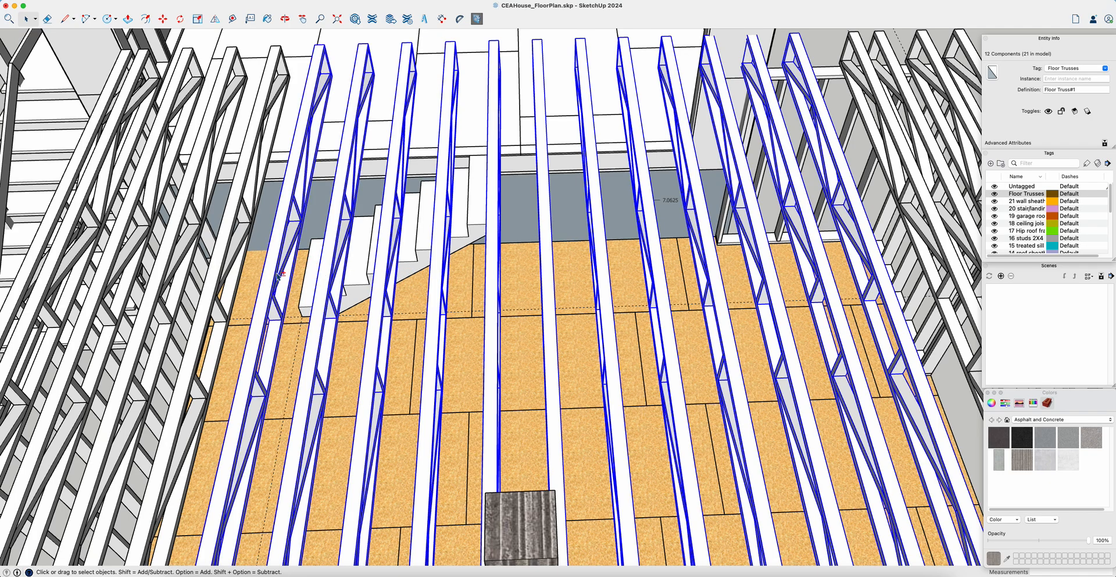
left_click(204, 272, "shift")
left_click(156, 283, "shift")
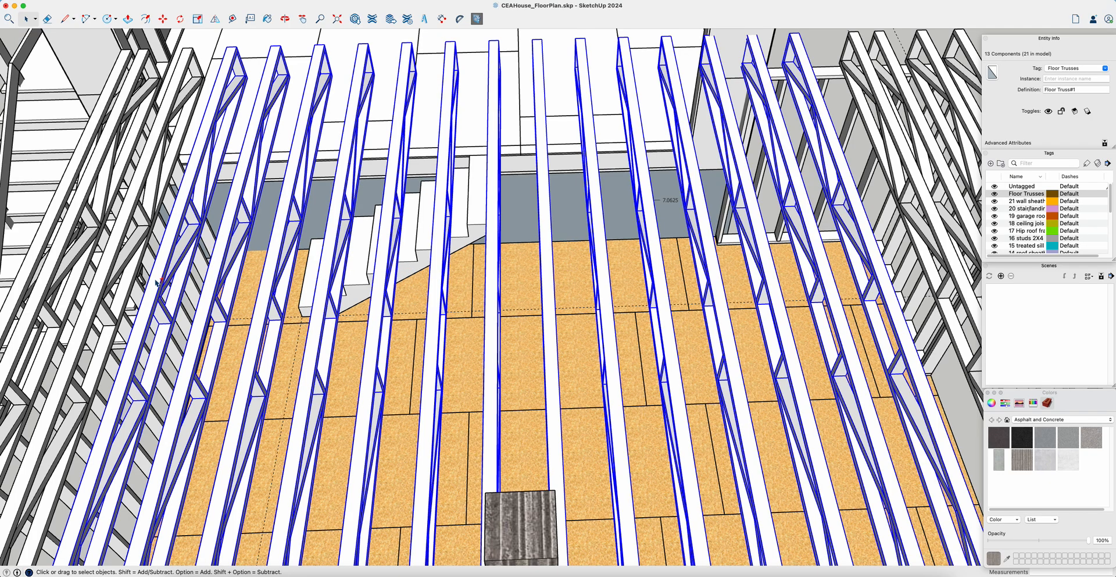
left_click(102, 292, "shift")
middle_click_drag(621, 174, 640, 302)
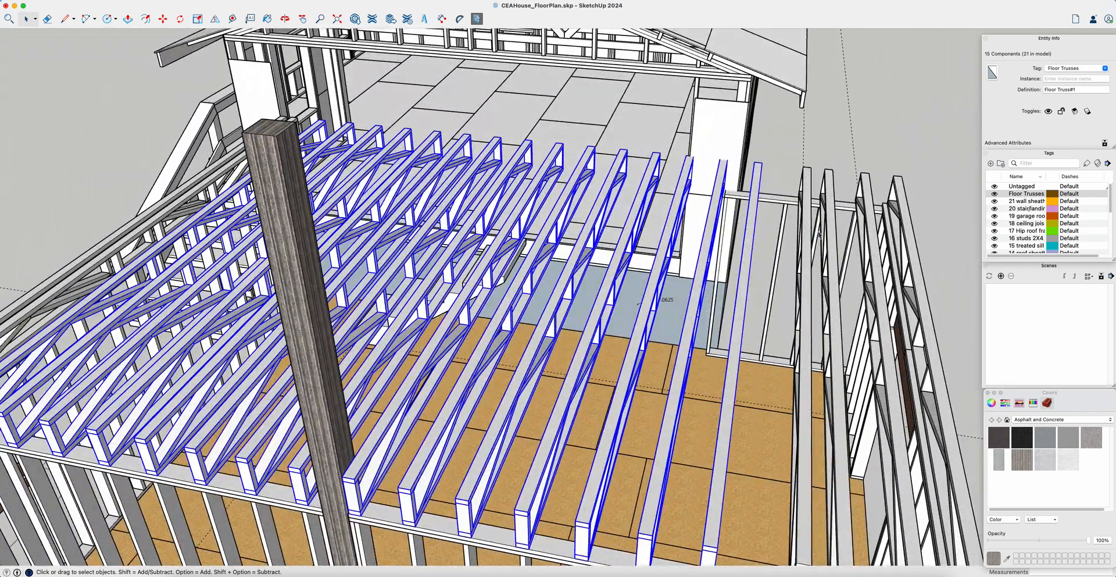
key("m")
left_click(739, 346)
middle_click_drag(734, 126, 737, 157)
left_click(736, 164)
Examine the area between the house wall, the stud wall's top plate and the end of the nearest remaining floor truss.
scroll(749, 309, "up", 10)
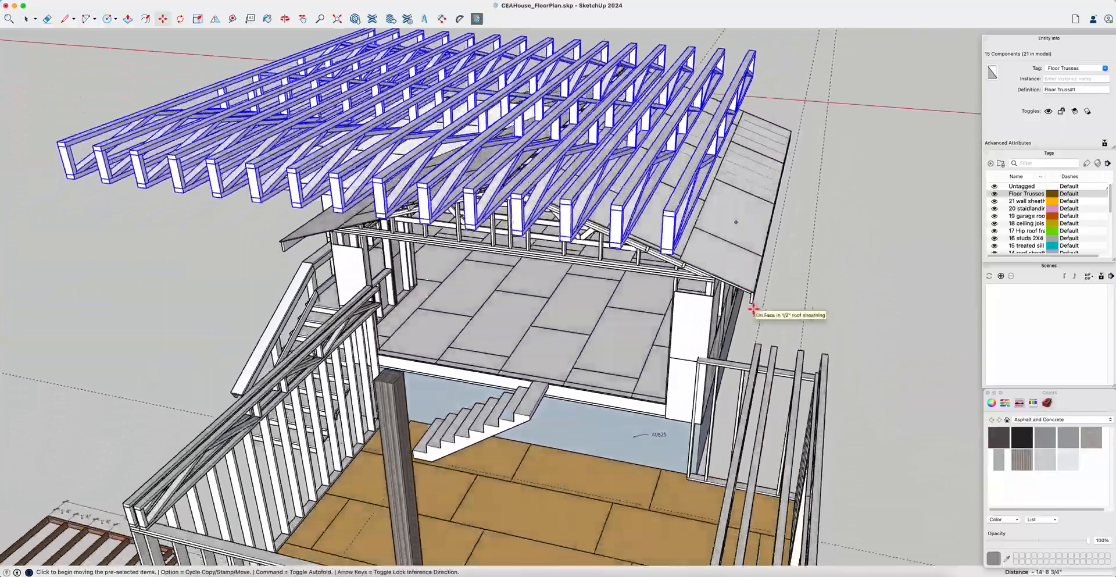
scroll(755, 275, "up", 8)
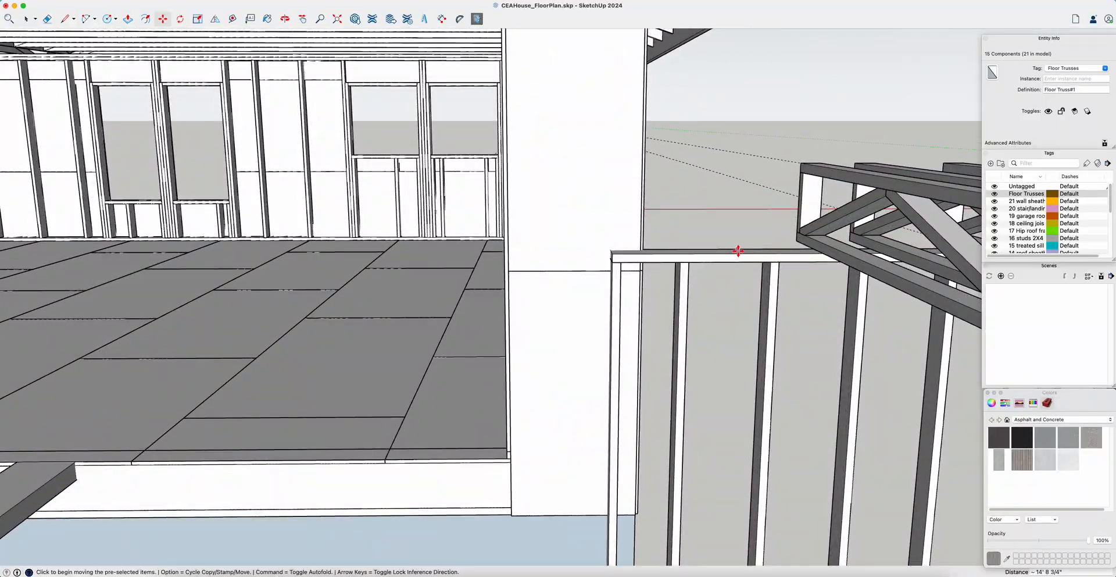
middle_click_drag(812, 235, 795, 242)
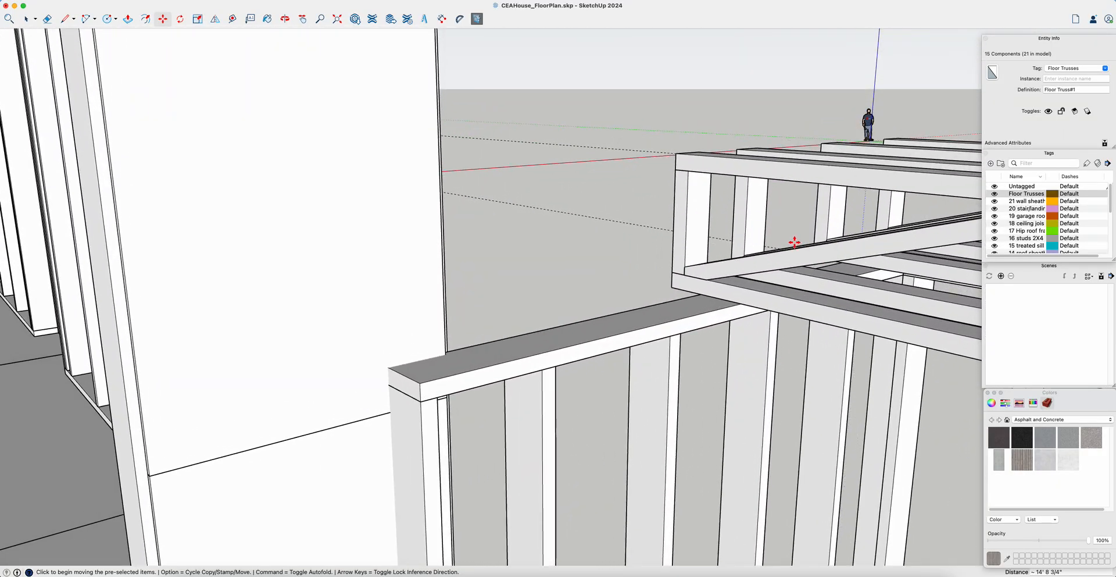
scroll(791, 242, "up", 12)
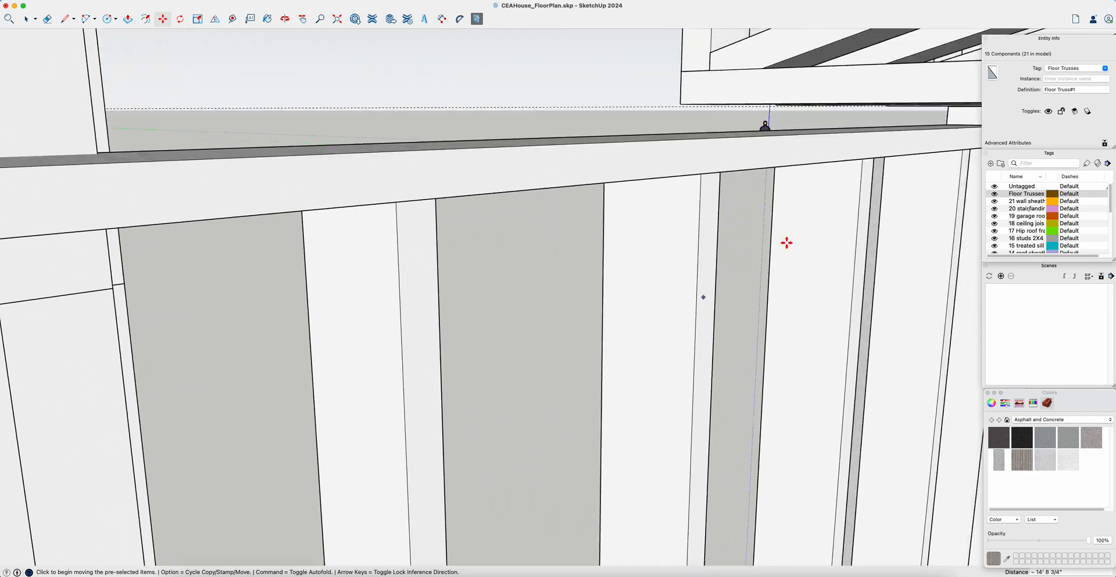
scroll(786, 242, "down", 8)
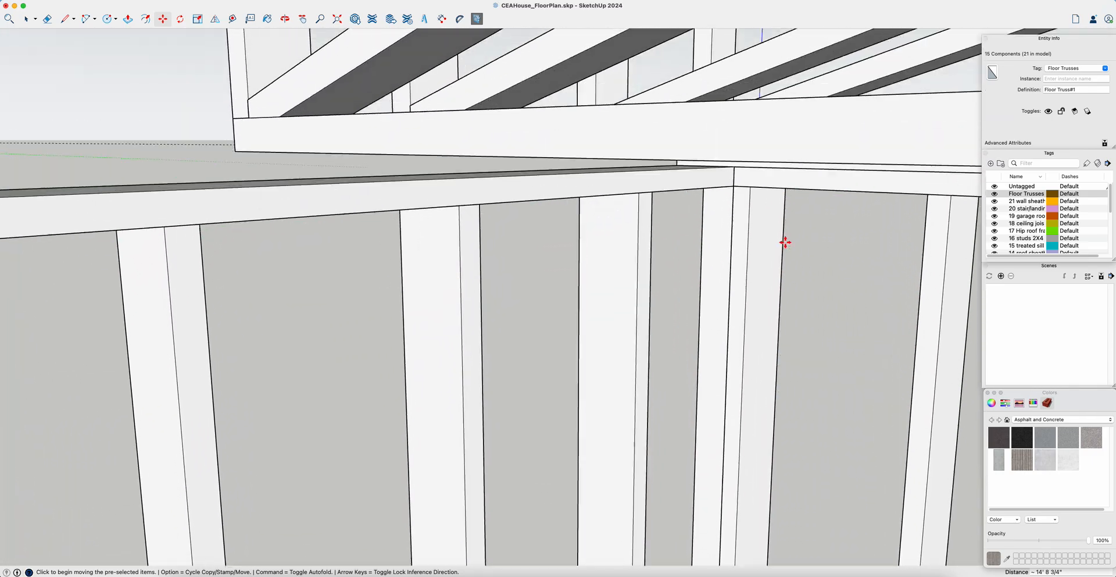
mouse_move(786, 242)
middle_mouse_down()
mouse_move(669, 244)
mouse_move(436, 299)
mouse_move(507, 313)
mouse_move(516, 301)
middle_mouse_up()
scroll(515, 300, "down", 5)
key("space")
left_click(722, 373)
scroll(722, 362, "down", 5)
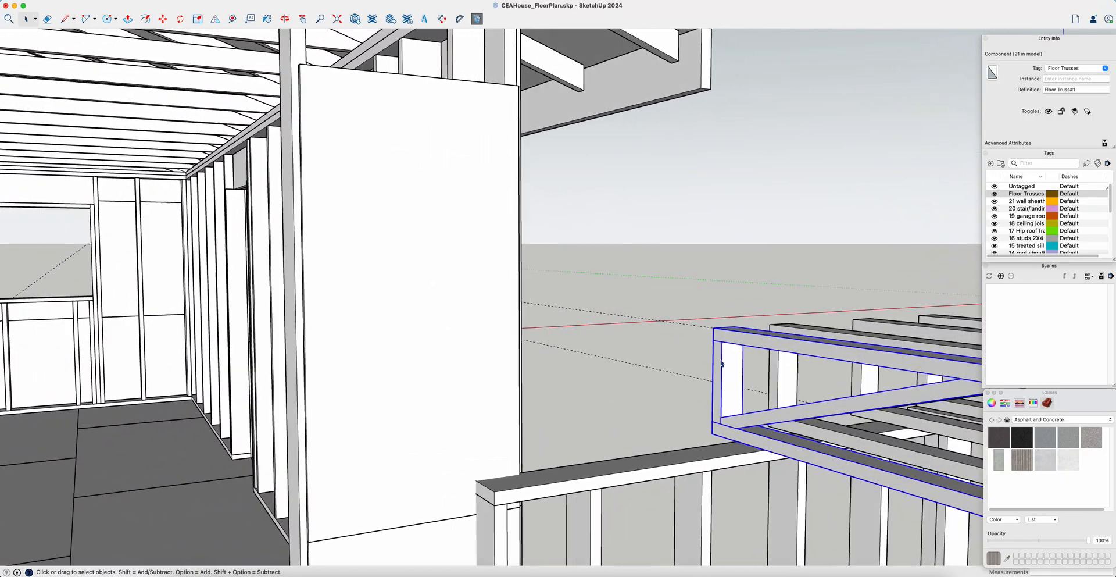
mouse_move(721, 363)
middle_mouse_down()
mouse_move(699, 403)
mouse_move(561, 412)
middle_mouse_up()
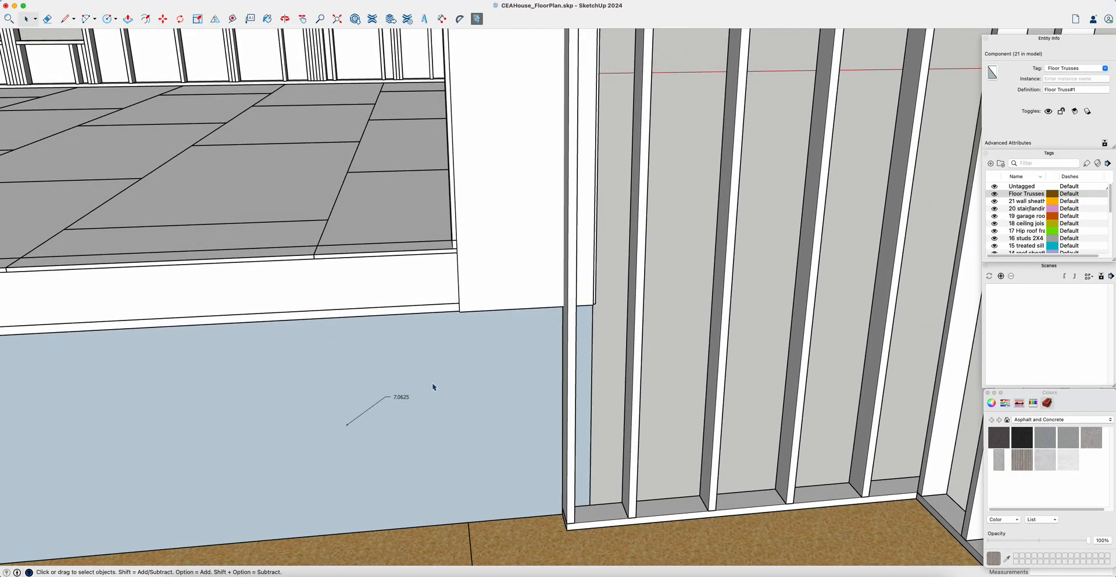
middle_click_drag(436, 385, 436, 383)
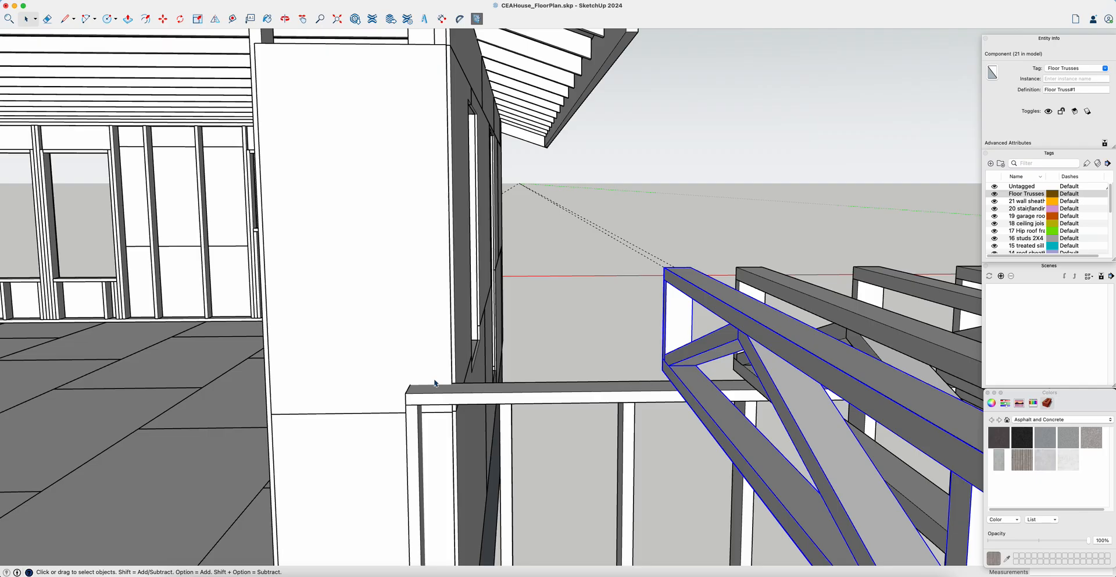
middle_click_drag(465, 391, 482, 372)
Try to sketch a stair profile from the truss end's top corner, going down 7.0625", across 11" along the red axis and down again.
key("l")
left_click(692, 336)
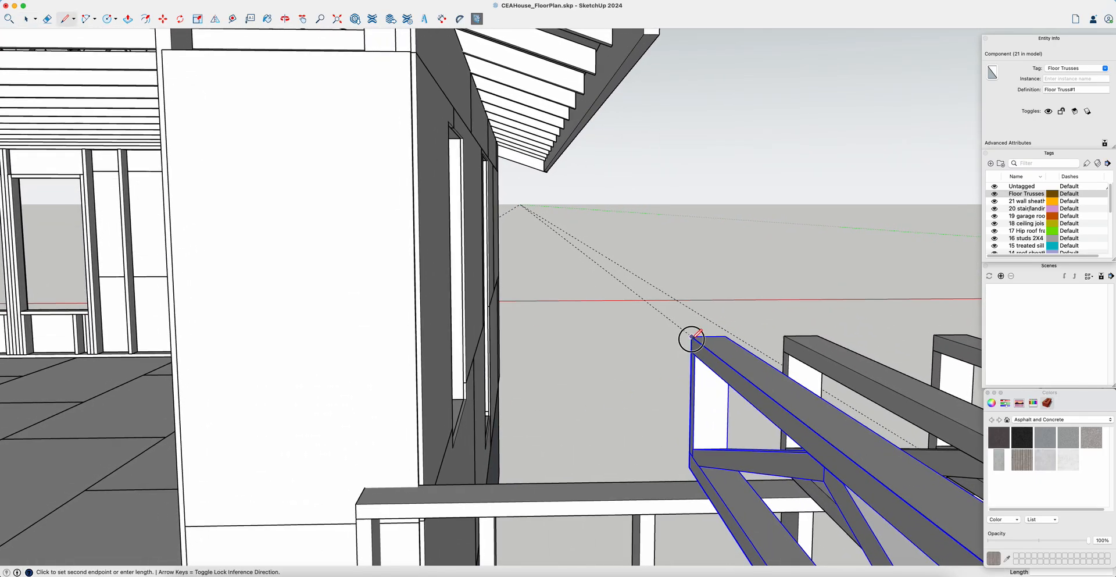
key("Right")
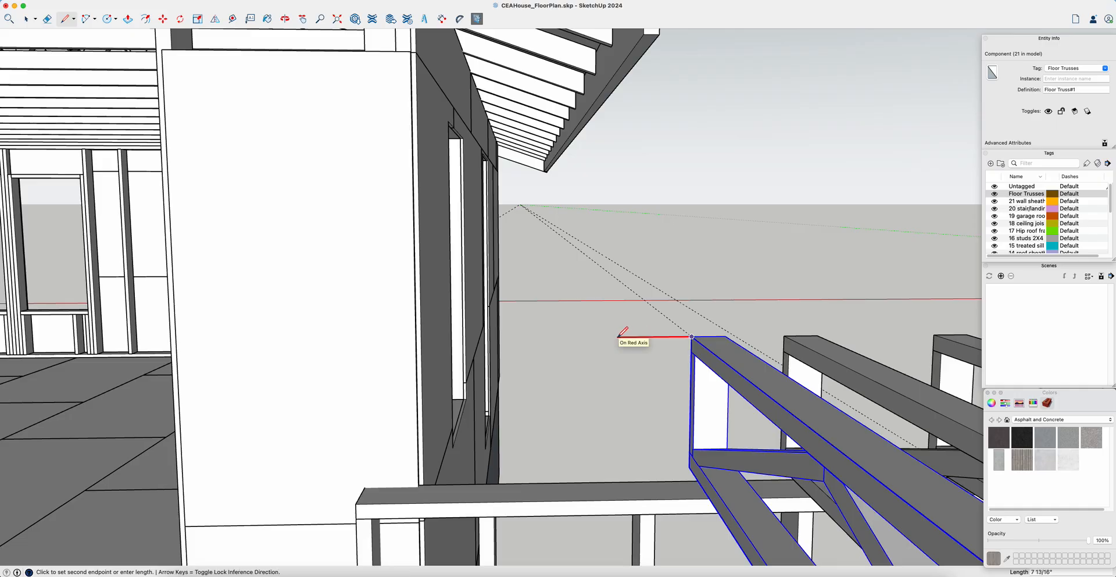
key("Escape")
left_click(692, 336)
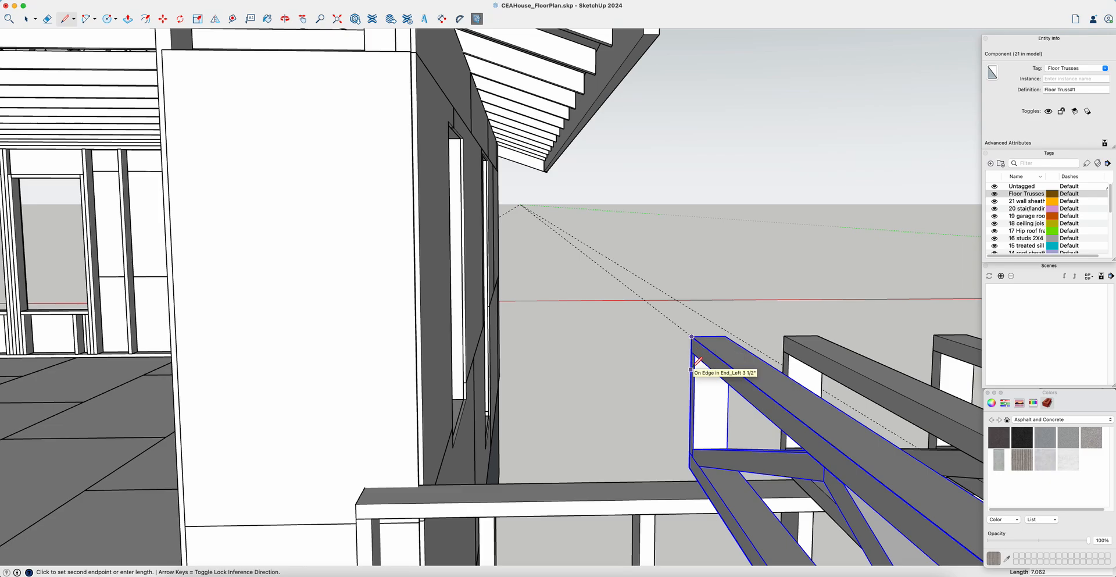
key("Return")
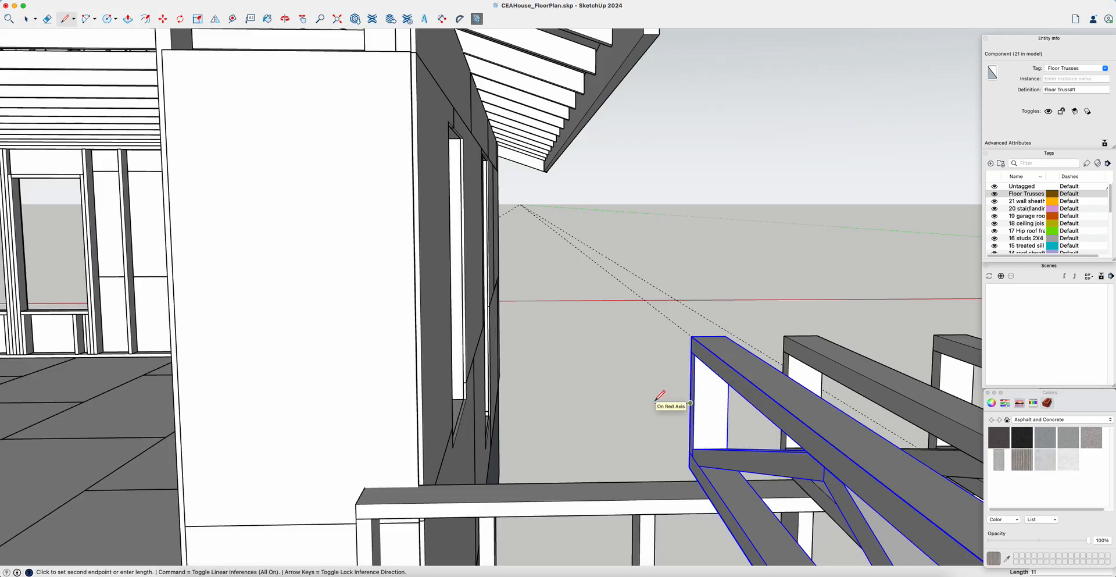
type("11")
key("Return")
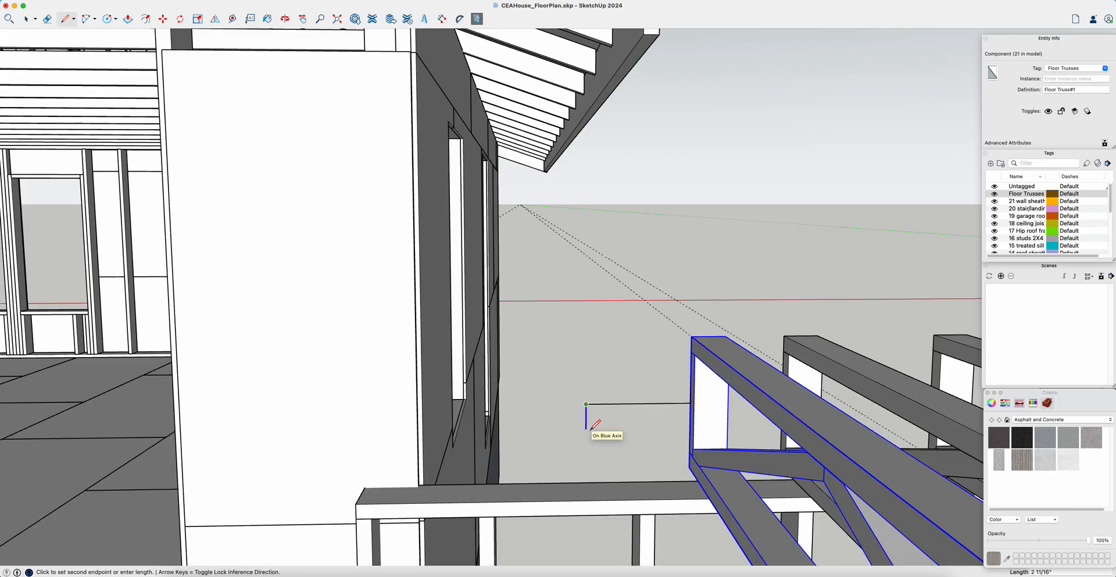
type("5")
key("Return")
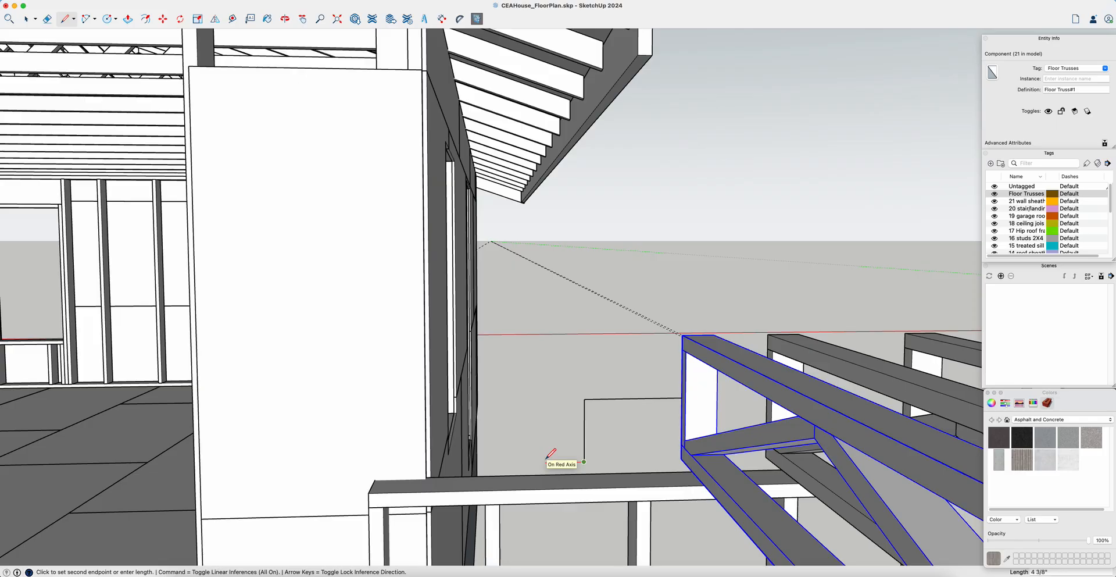
key("Escape")
key("super+z")
key("super+z")
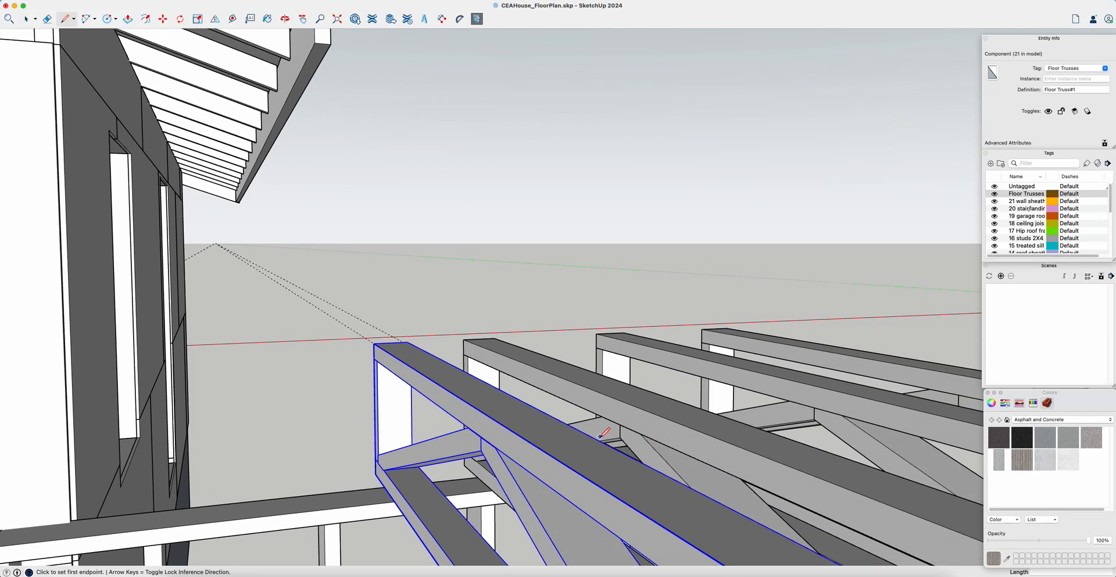
key("space")
left_click(318, 396)
Place a vertical guide a short distance in from the end edge of the floor truss nearest the house wall.
scroll(318, 399, "down", 10)
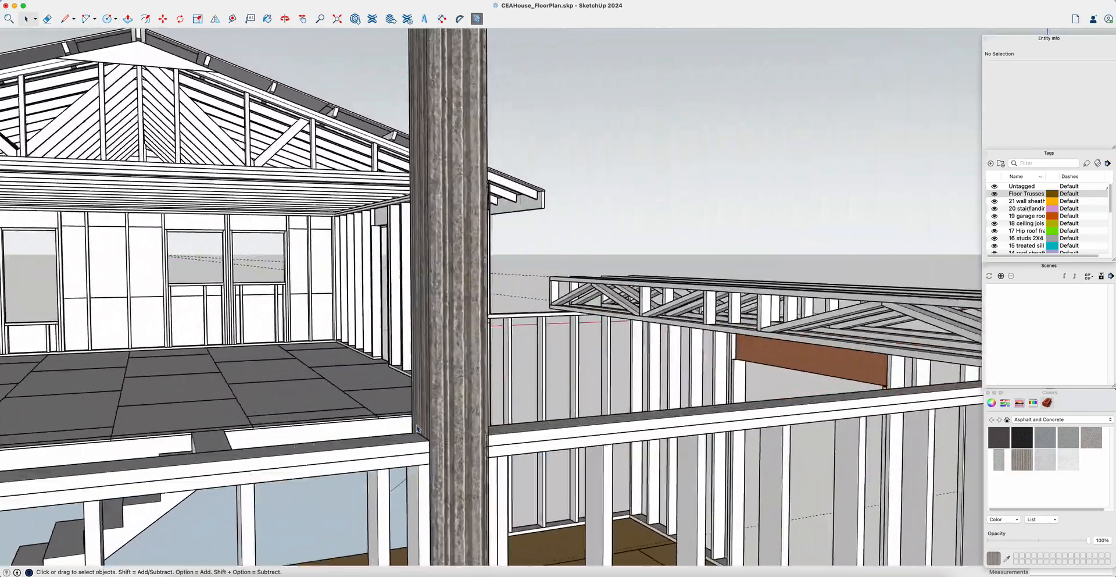
middle_click_drag(418, 429, 481, 493)
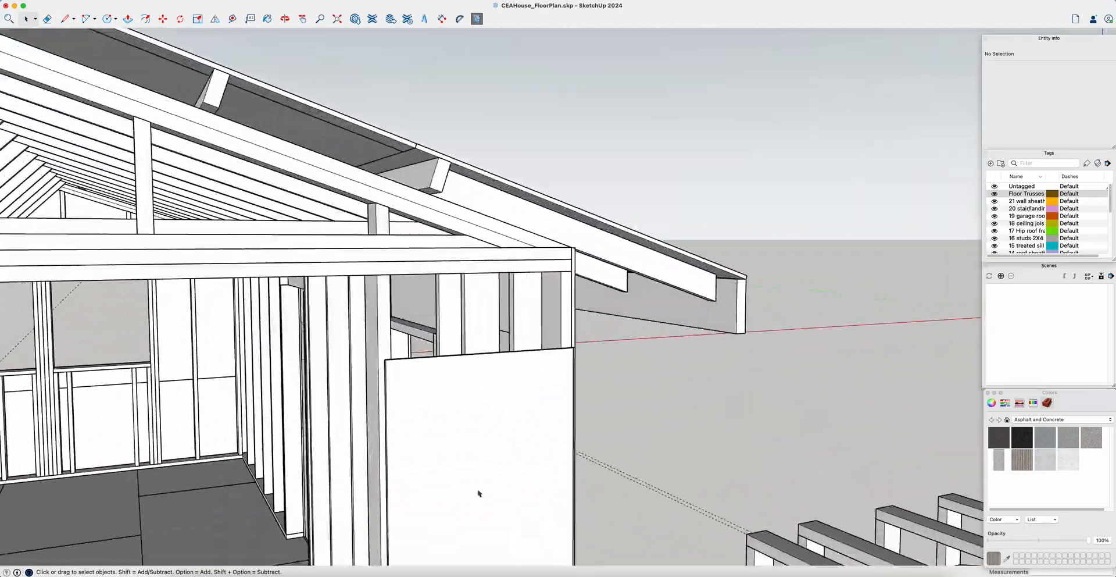
left_click(757, 547)
middle_click_drag(758, 547, 645, 507)
scroll(645, 507, "up", 3)
scroll(644, 506, "up", 5)
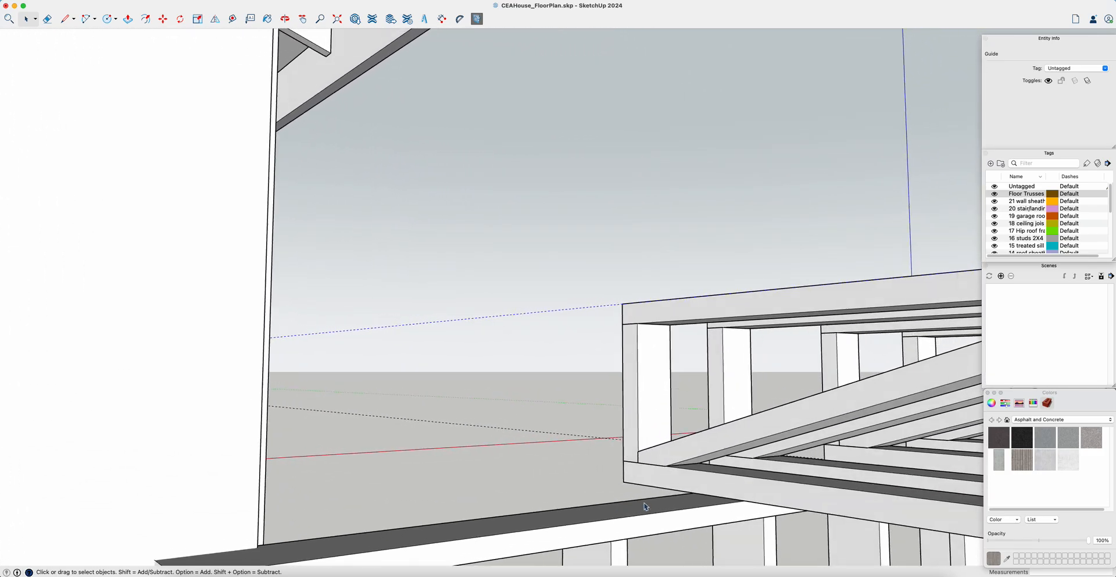
key("t")
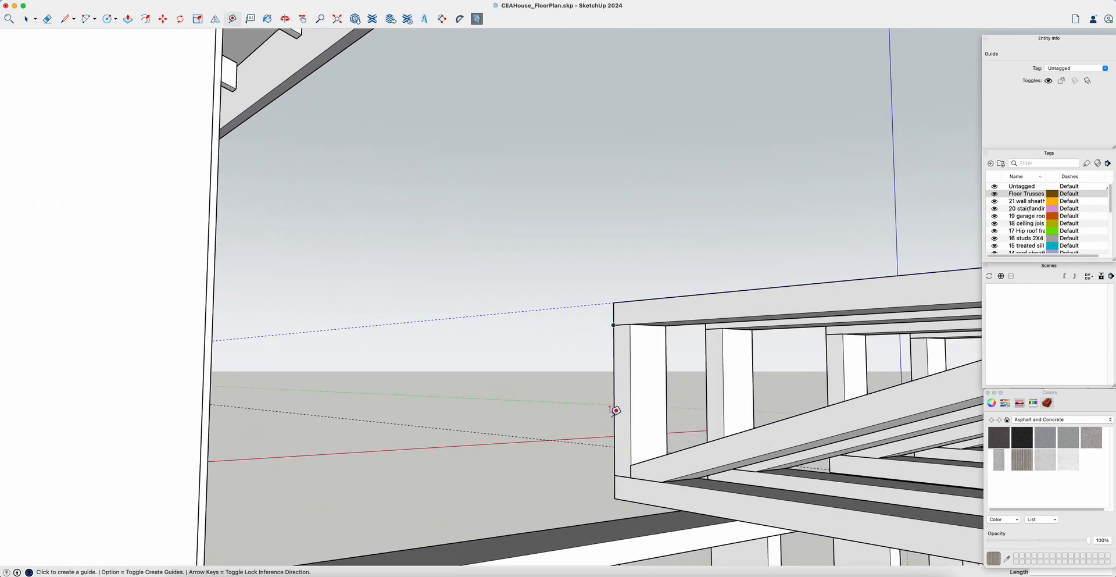
left_click(614, 408)
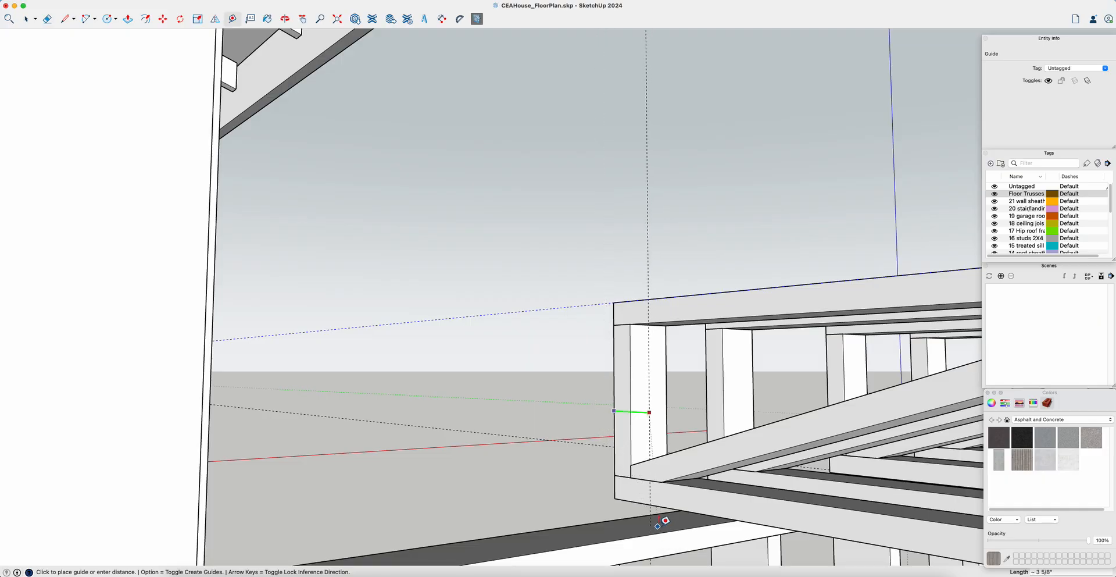
left_click(667, 531)
Draw the first stair riser 7.0625" straight down from where the vertical guide meets the truss's top edge.
middle_click_drag(692, 523, 674, 514)
middle_click_drag(494, 307, 512, 300)
key("space")
left_click(650, 324)
middle_click_drag(656, 324, 649, 386)
key("l")
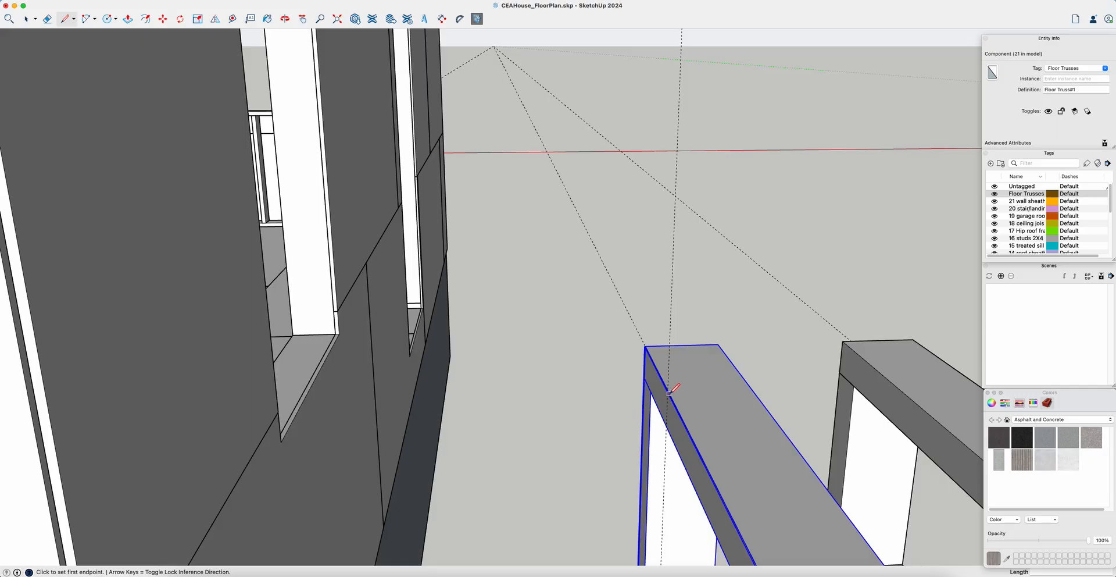
left_click(667, 389)
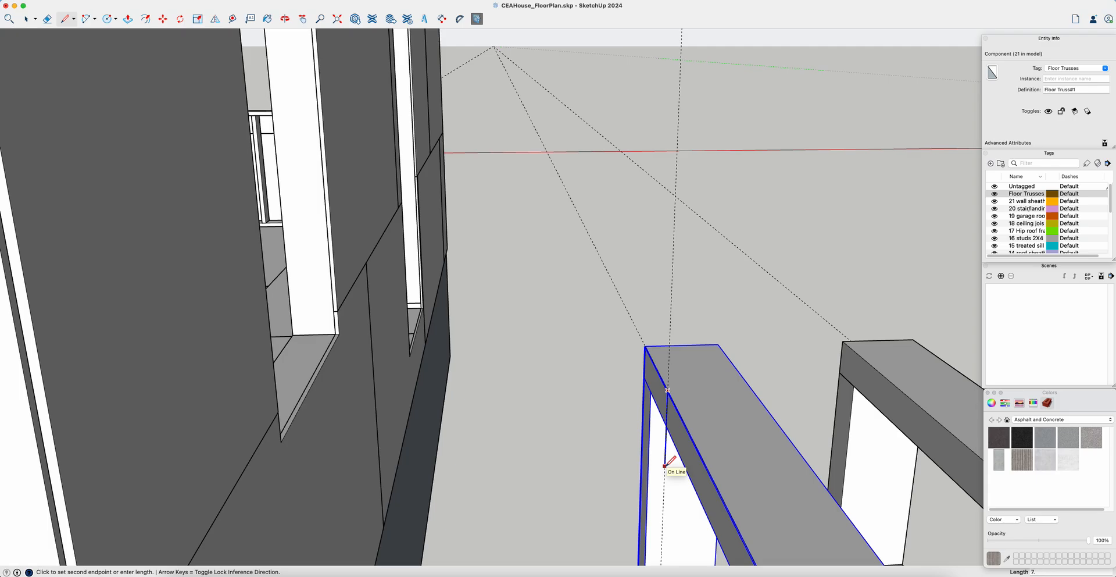
key("Return")
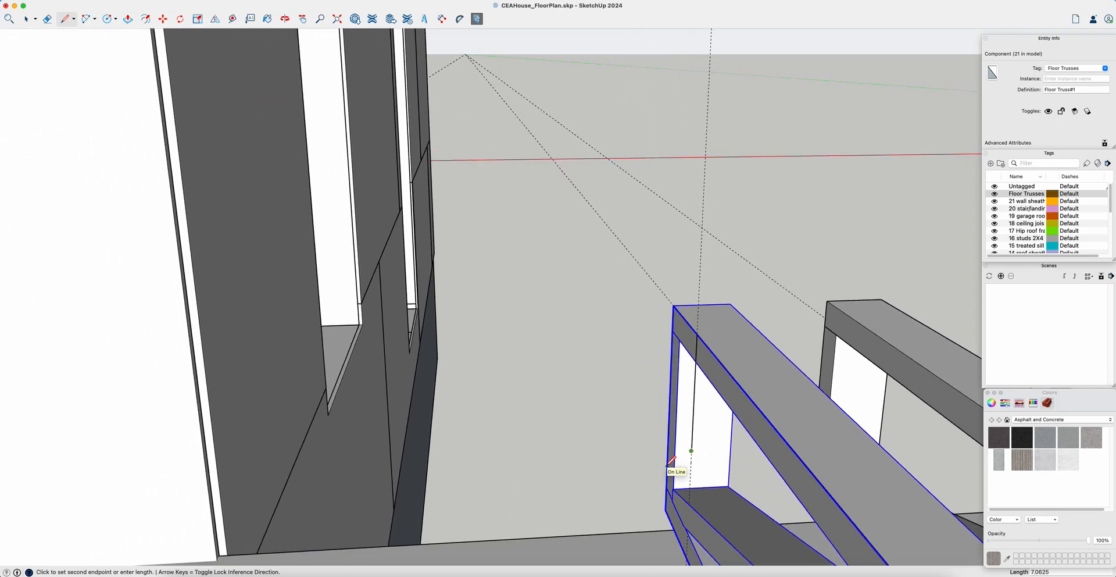
Continue the stair profile toward the house with two 11" treads along the red axis, each followed by a 7.0625" riser.
middle_click_drag(672, 462, 685, 440)
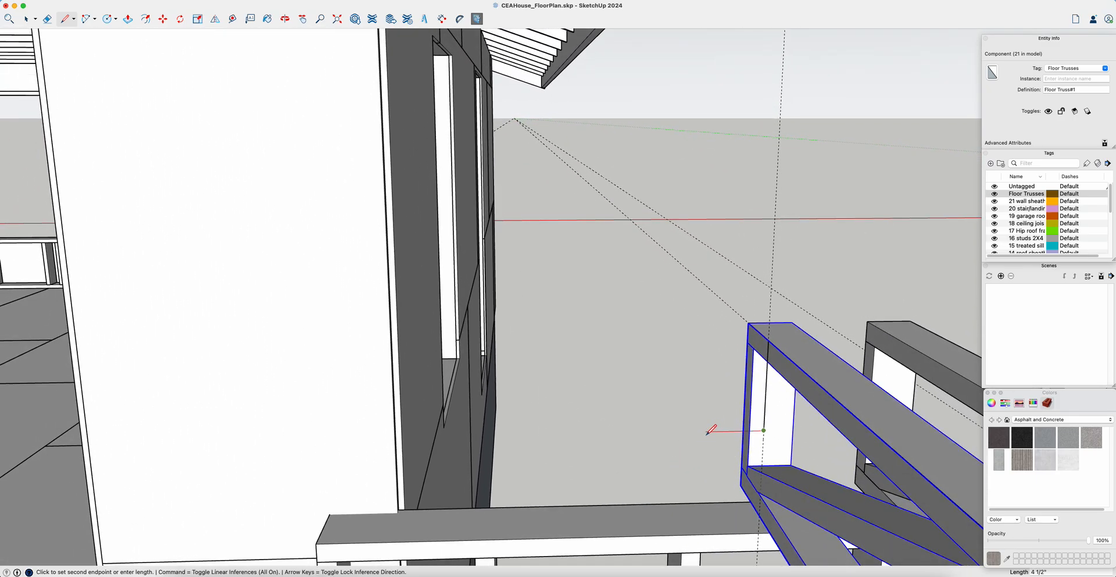
key("Return")
middle_click_drag(710, 428, 644, 438)
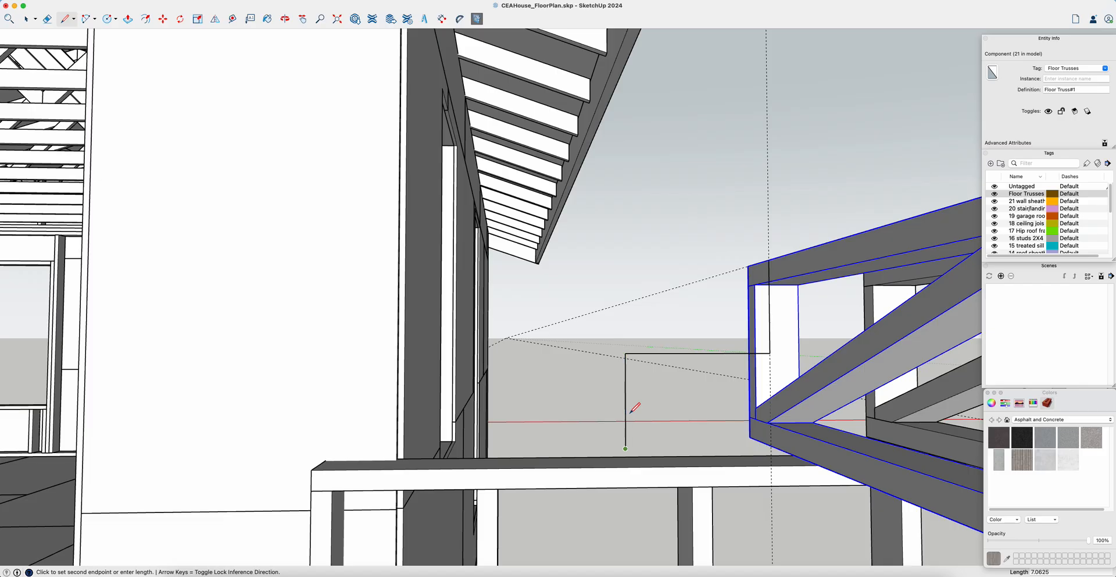
key("Return")
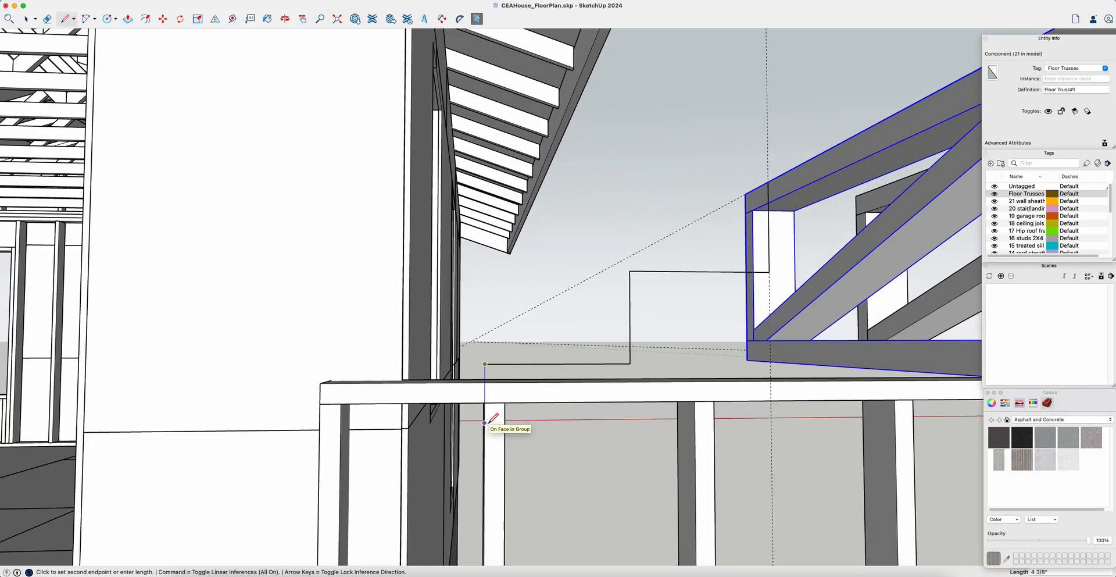
type("7.0625")
key("Return")
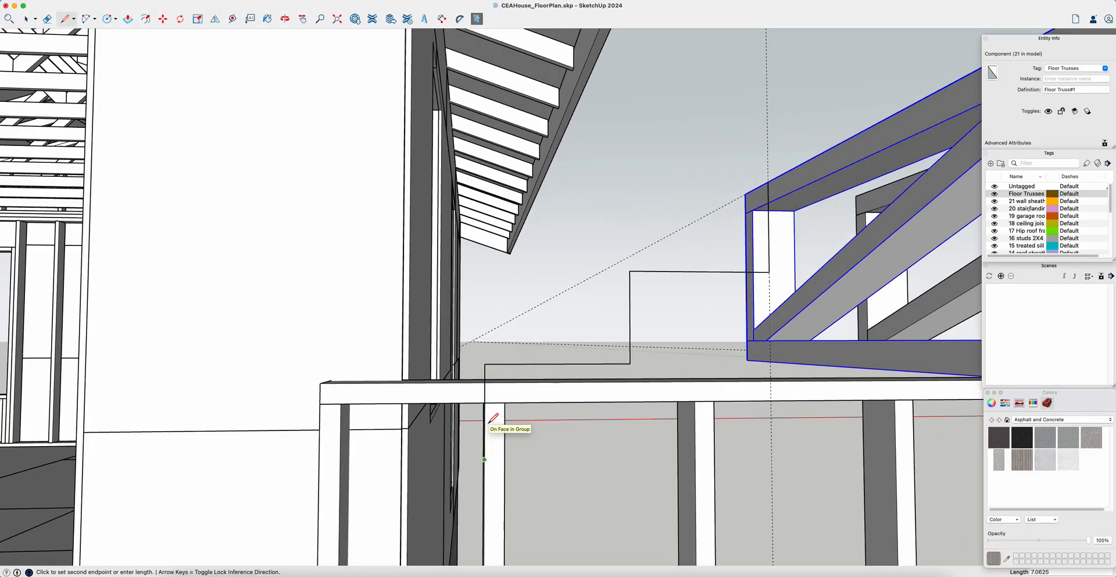
Add the third 11" tread along the red axis and the fourth 7.0625" riser to the stair profile.
middle_click_drag(440, 465, 492, 422, "shift")
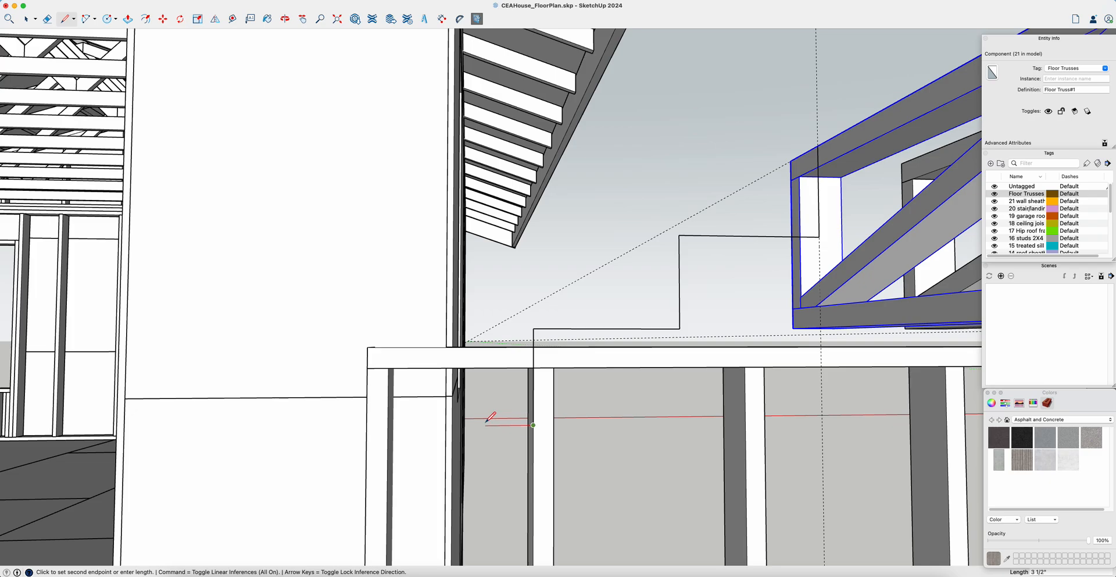
key("Right")
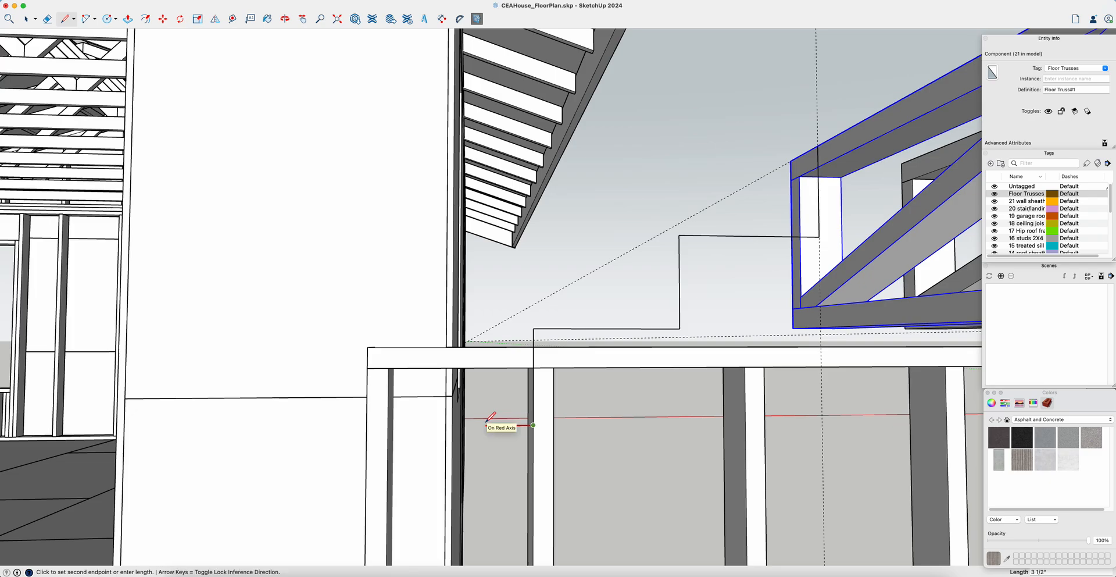
key("Return")
middle_click_drag(410, 433, 494, 411, "shift")
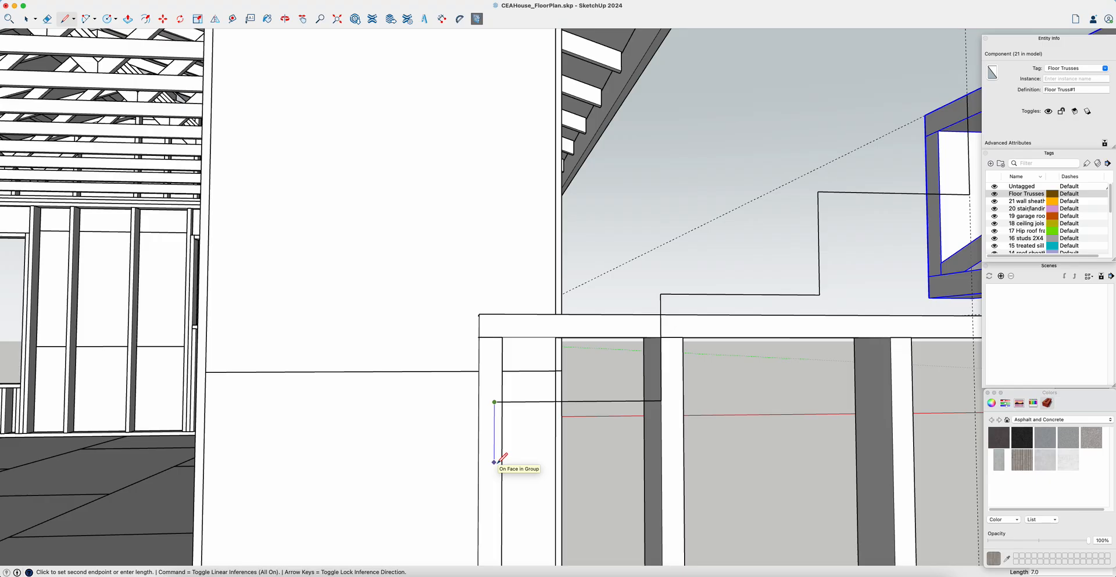
key("Return")
Add the fourth 11" tread and the fifth 7.0625" riser in front of the house wall's end.
scroll(499, 460, "down", 2)
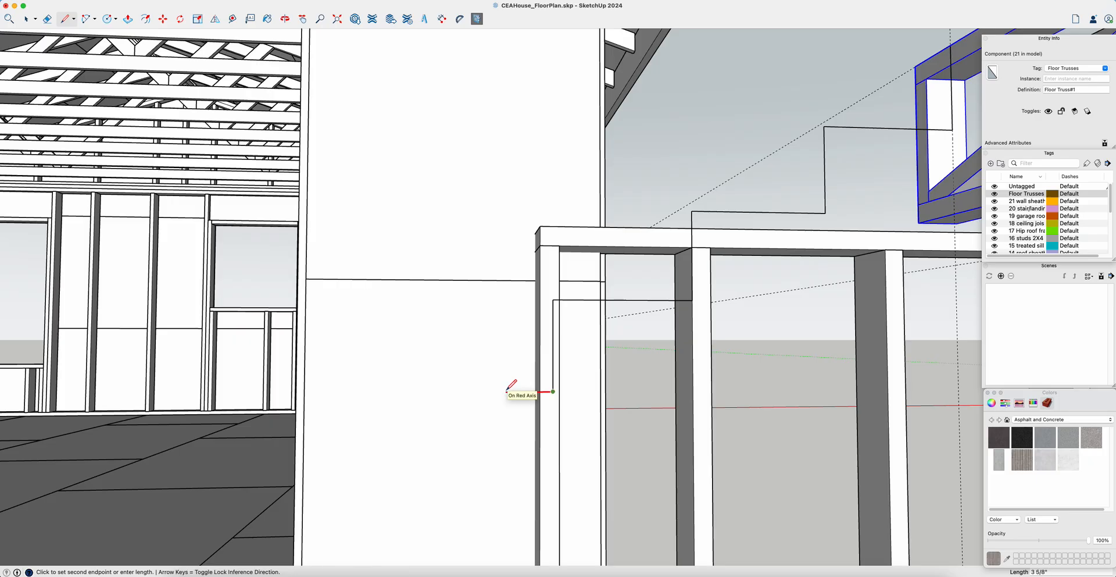
type("11")
key("Return")
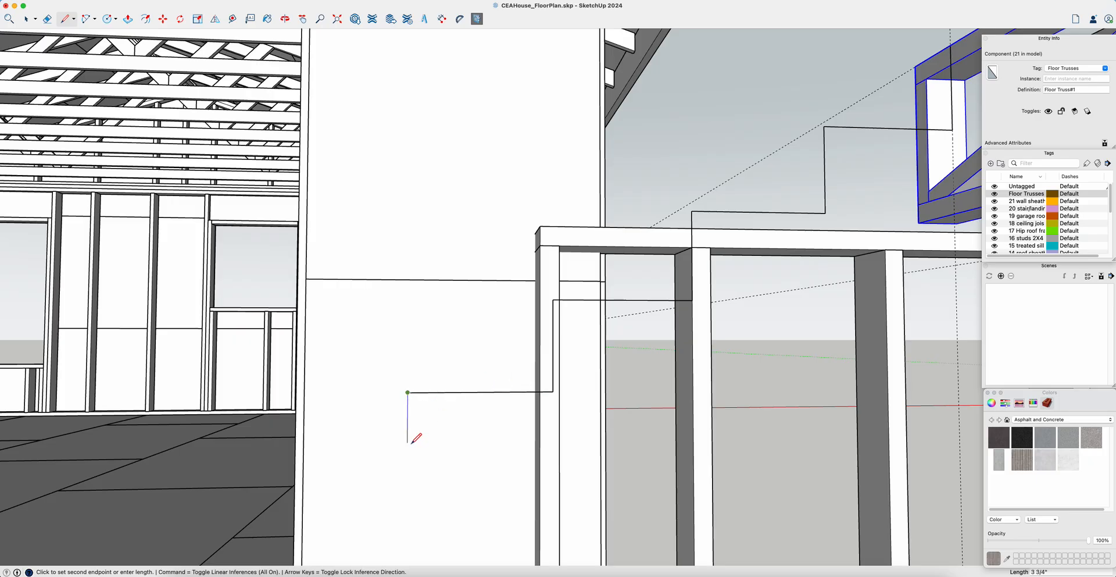
type("7.0625")
key("Return")
Extend the stair profile toward the house floor by two more steps with 11" treads and 7.0625" risers.
type("11")
key("Return")
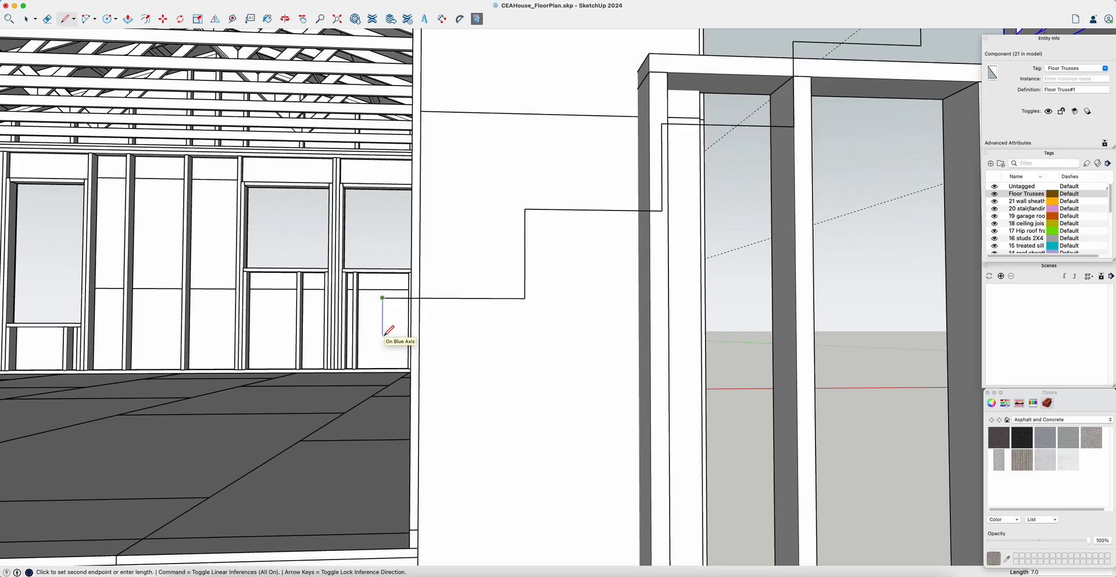
key("Return")
mouse_move(389, 330)
middle_mouse_down()
mouse_move(381, 354)
mouse_move(393, 349)
middle_mouse_up()
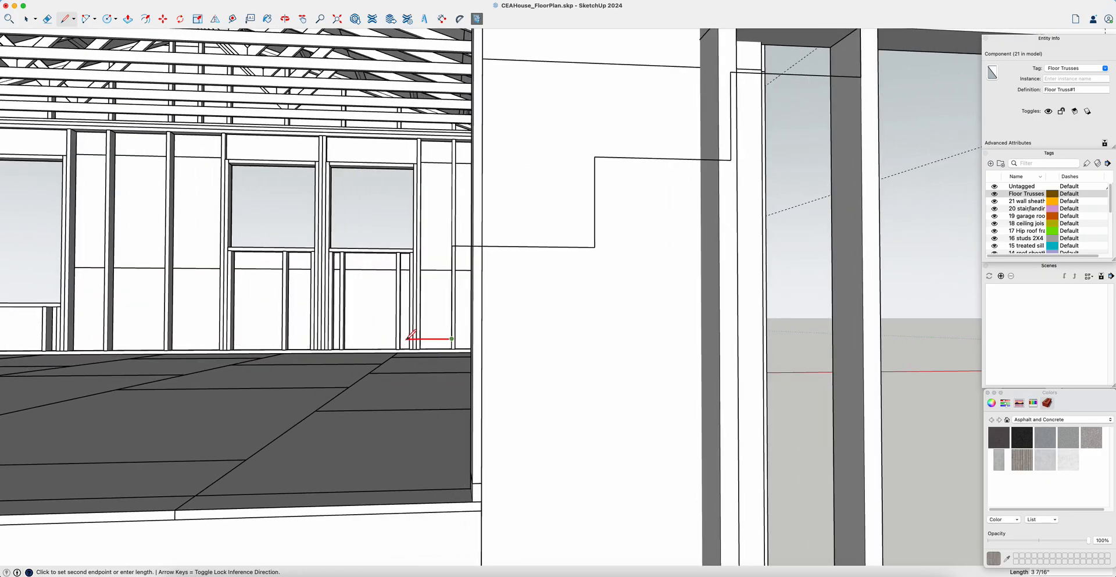
middle_click_drag(407, 338, 377, 338)
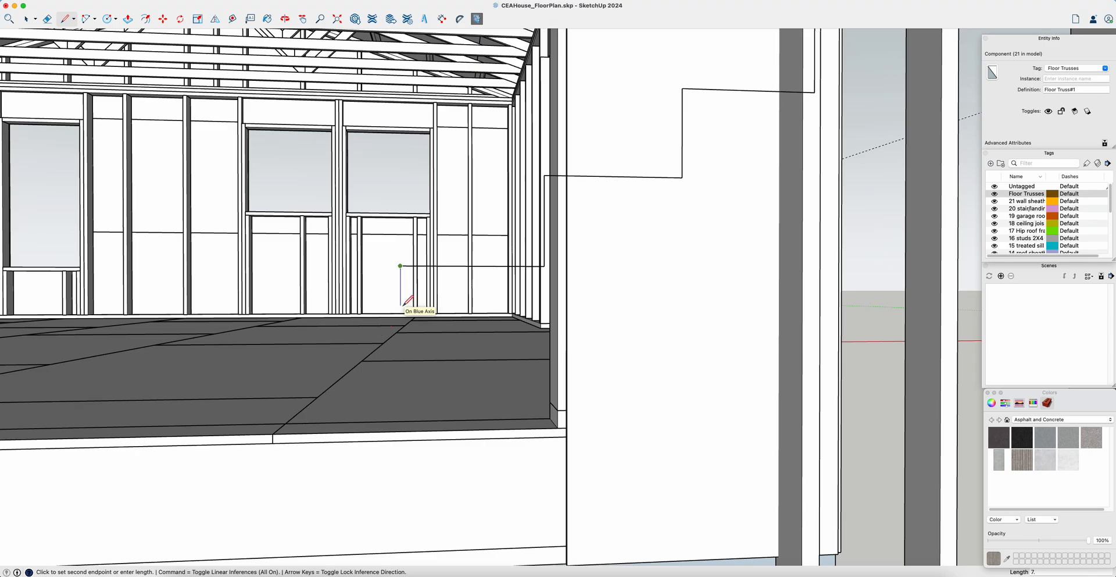
key("Return")
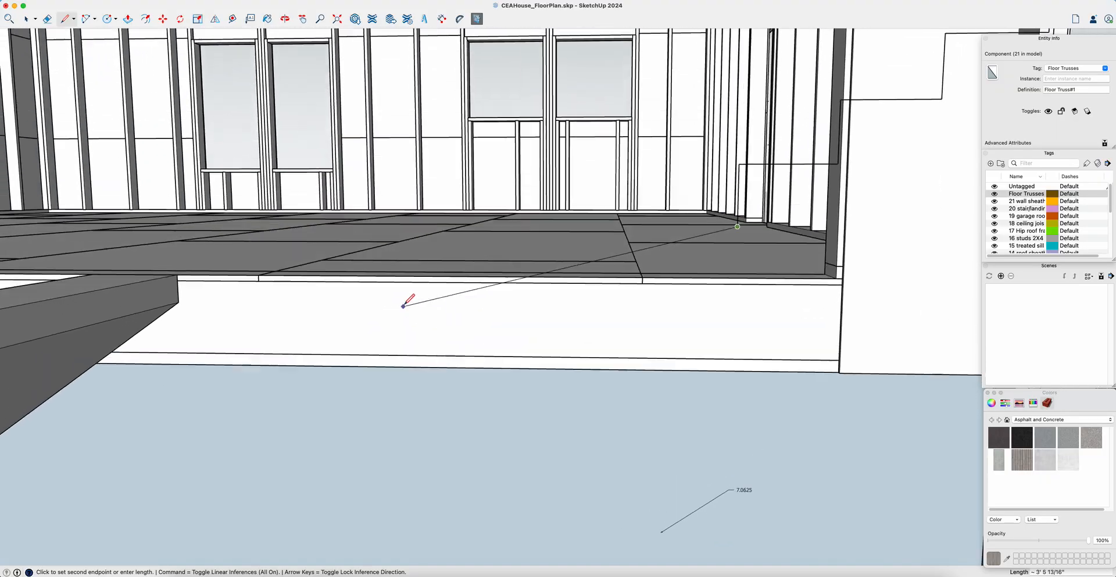
Finish the stair profile with the seventh 11" tread and a last 7.0625" riser down at the house floor's edge.
middle_click_drag(403, 307, 404, 317)
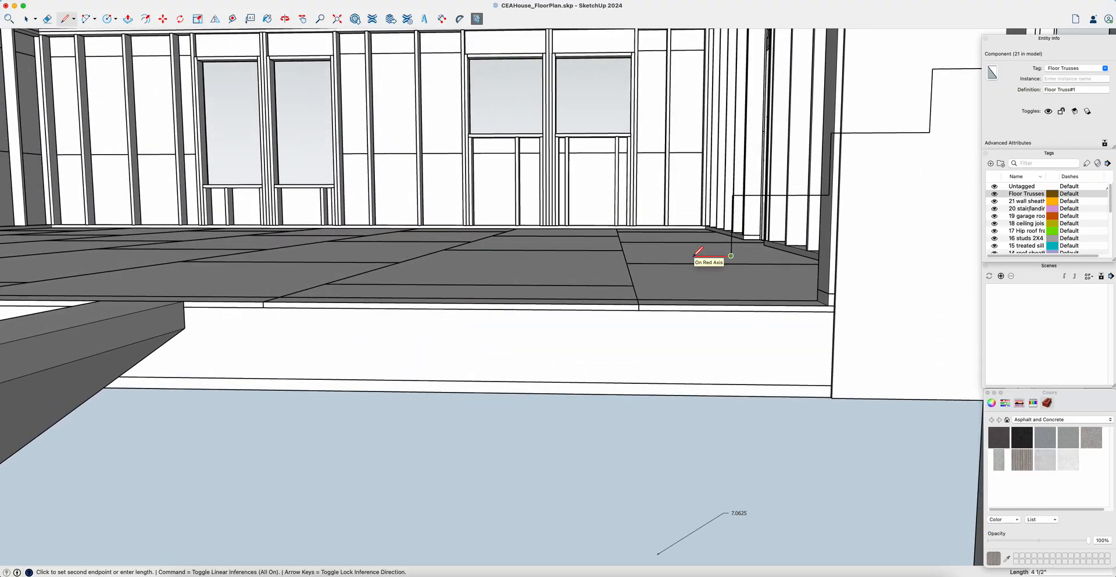
left_click(636, 255)
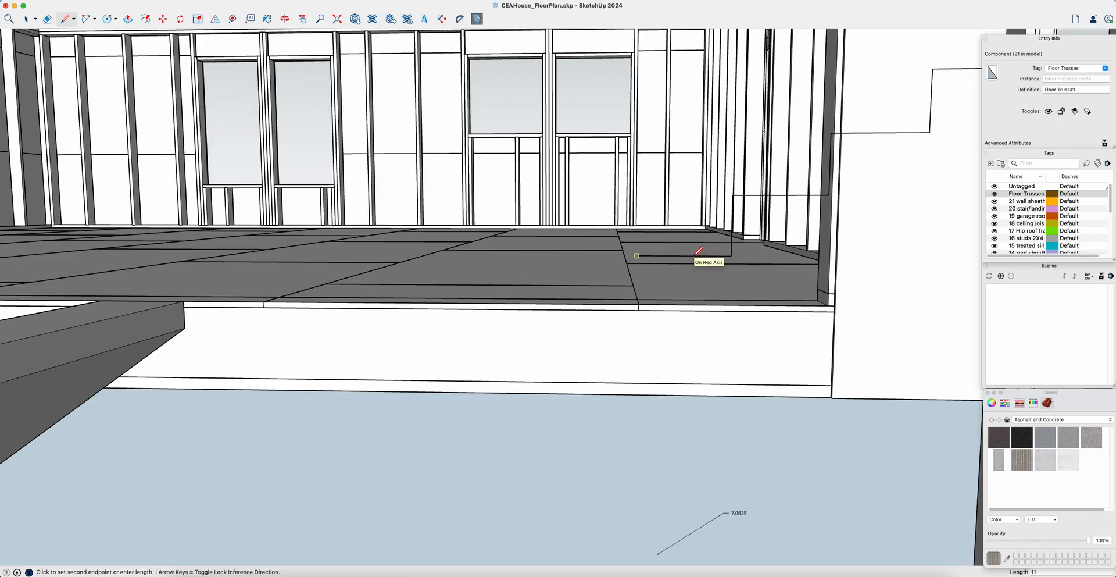
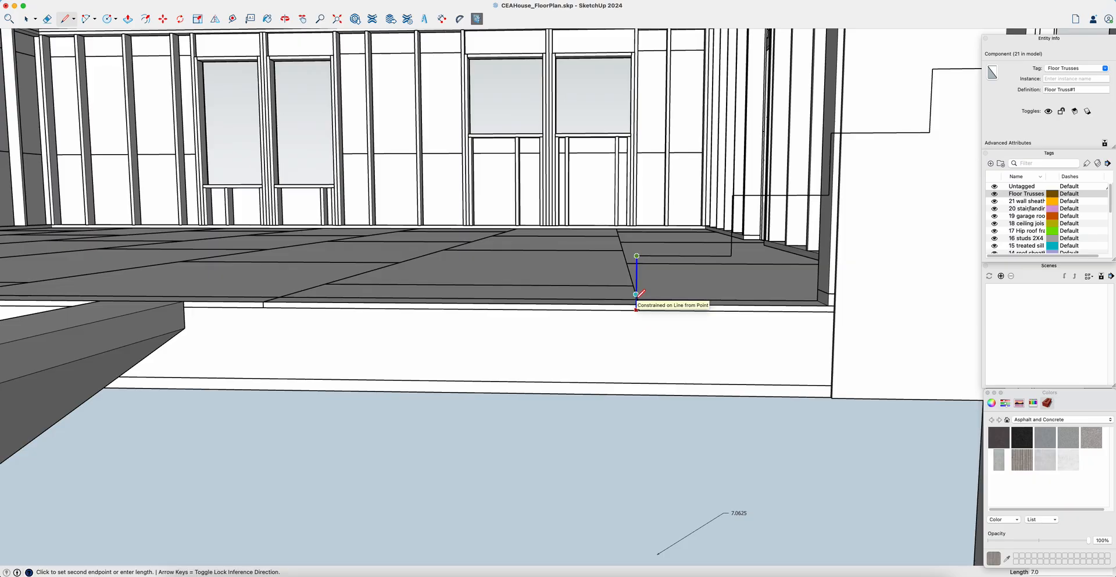
left_click(638, 297)
key("space")
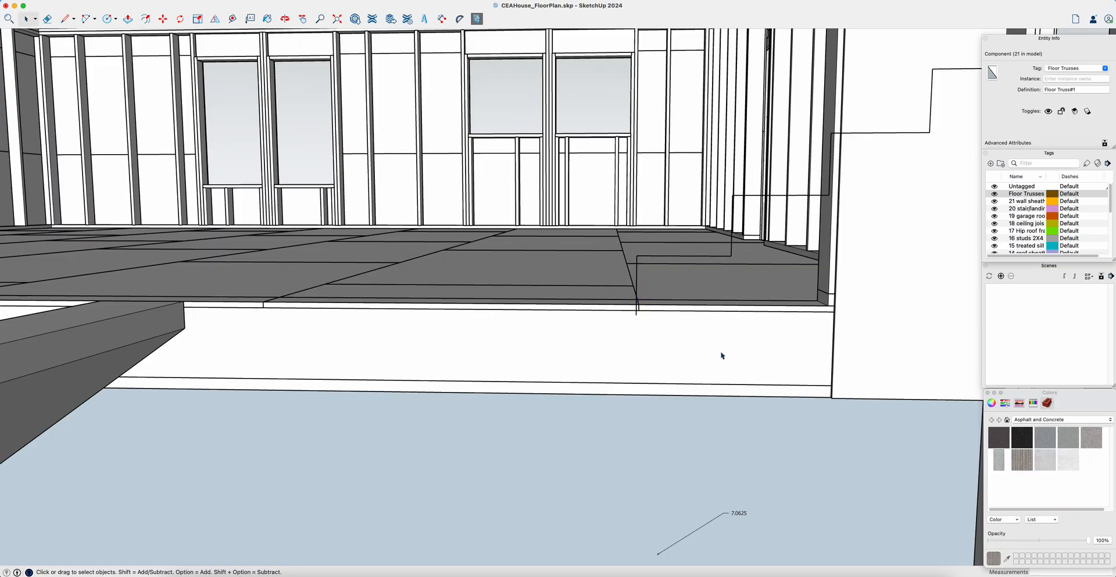
Place a guide parallel to the house floor's edge on its rim face, near the lower end of the stair profile.
middle_click_drag(722, 353, 702, 365)
scroll(692, 372, "up", 6)
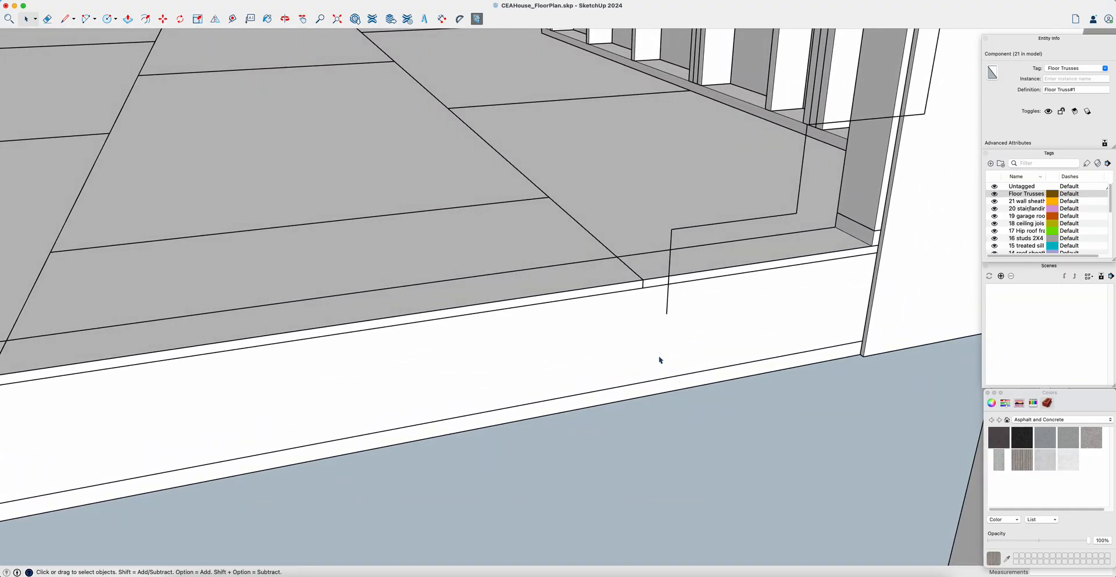
key("t")
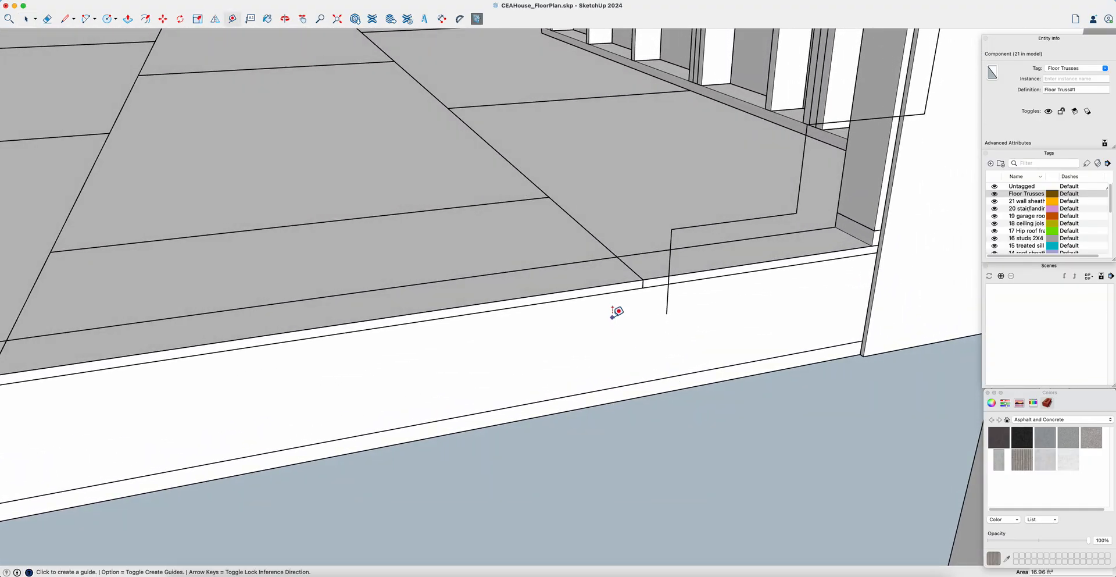
left_click(617, 286)
left_click(652, 318)
scroll(689, 367, "down", 5)
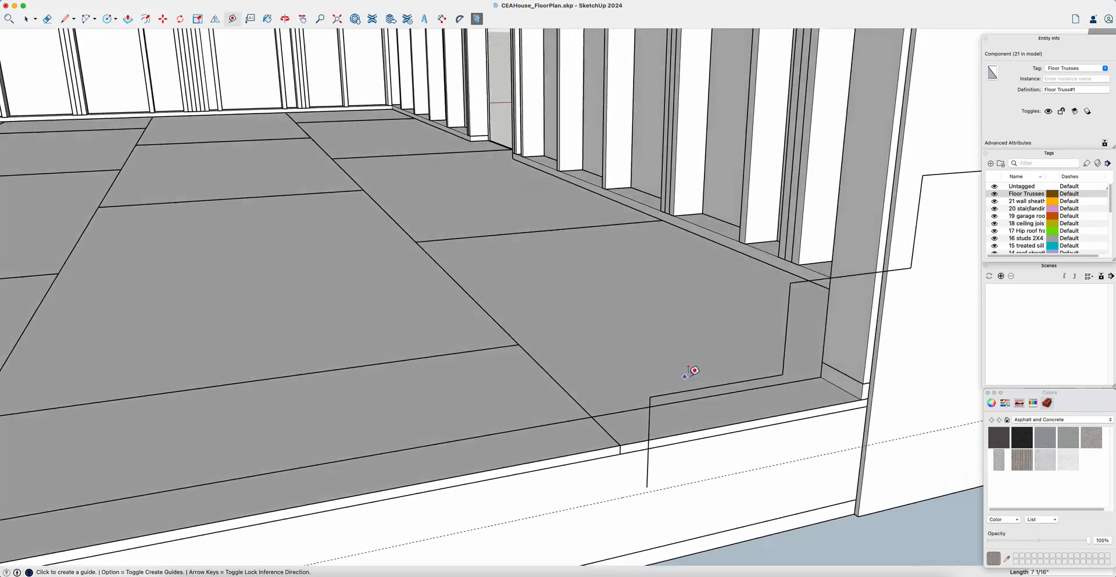
scroll(692, 377, "up", 10)
scroll(692, 378, "down", 4)
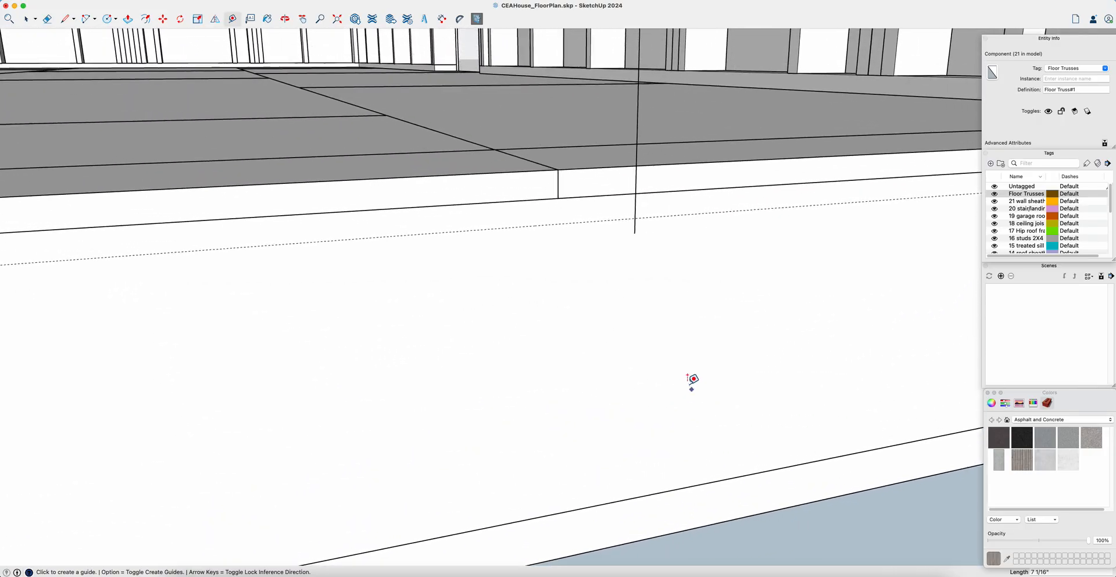
key("space")
Draw the stringer's back edge down the vertical guide from the first riser, and its sloping underside to the guide below the floor edge.
middle_click_drag(632, 256, 620, 266)
scroll(620, 266, "down", 4)
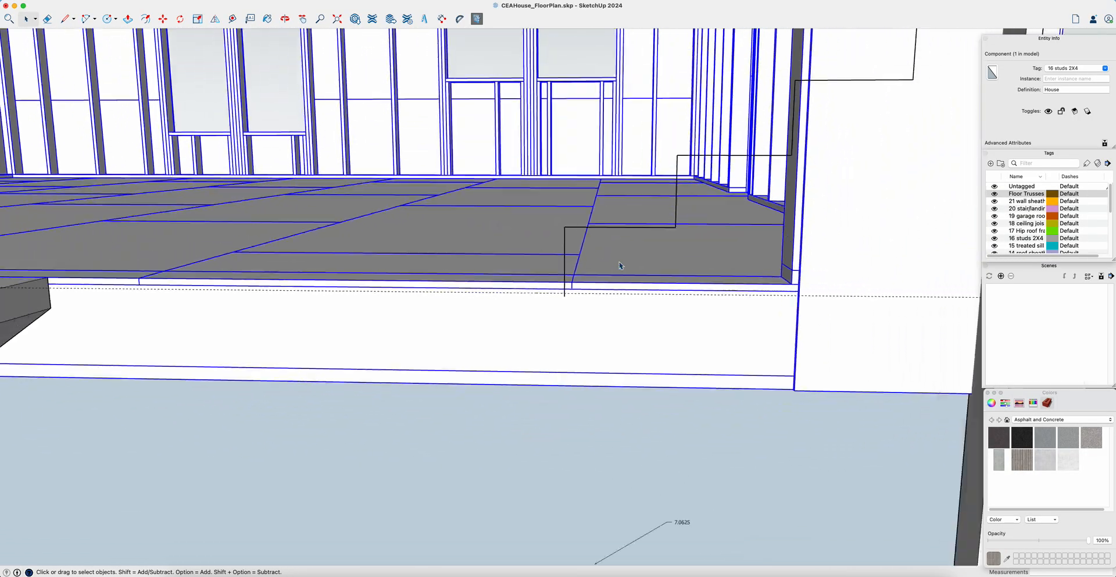
middle_click_drag(619, 266, 621, 269)
scroll(621, 270, "up", 6)
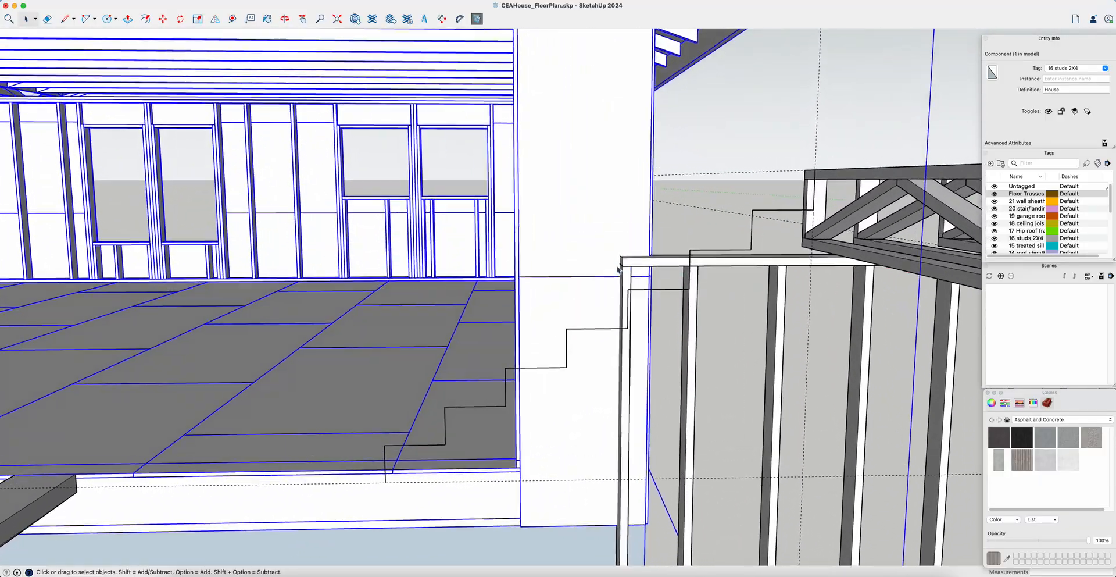
key("l")
left_click(748, 215)
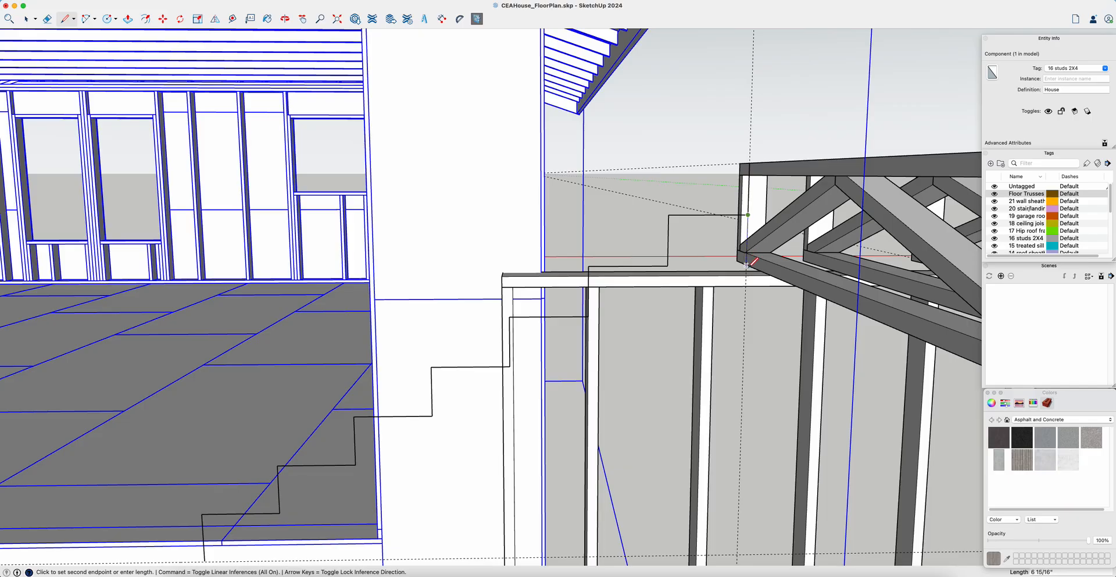
left_click(746, 286)
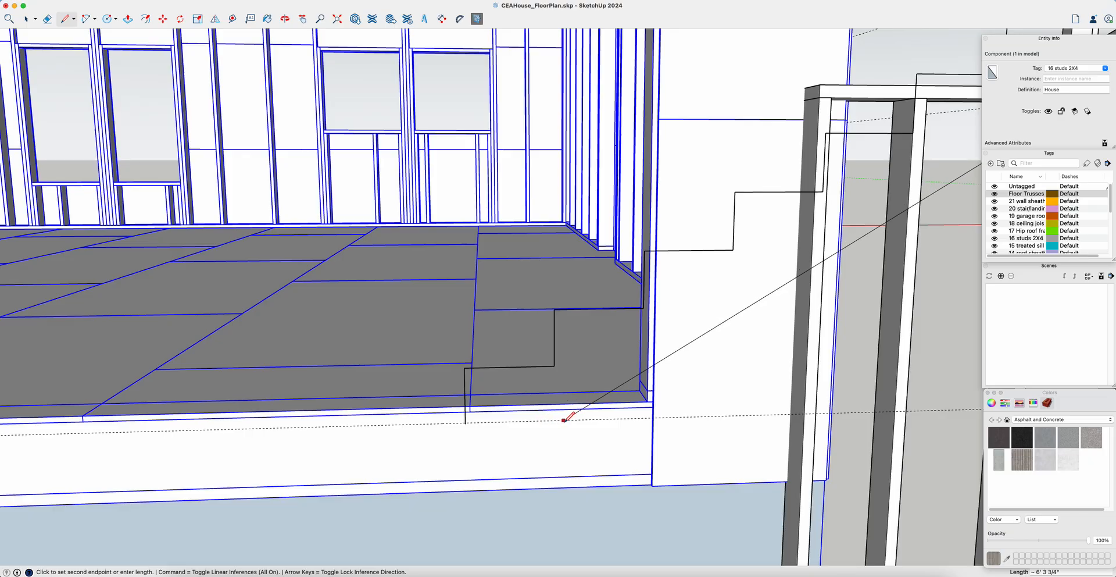
left_click(564, 420)
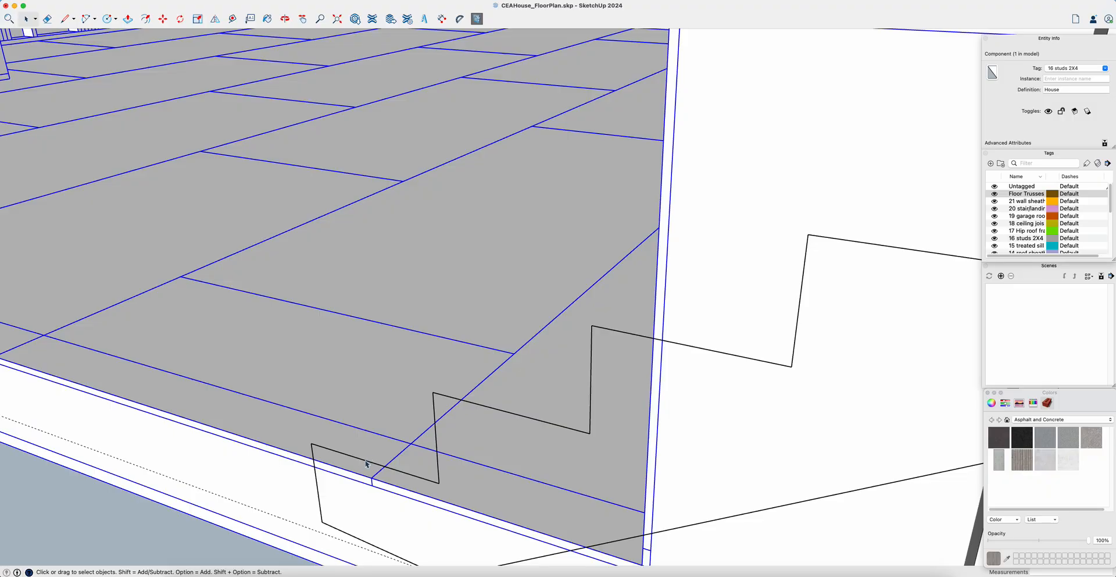
left_click(366, 462)
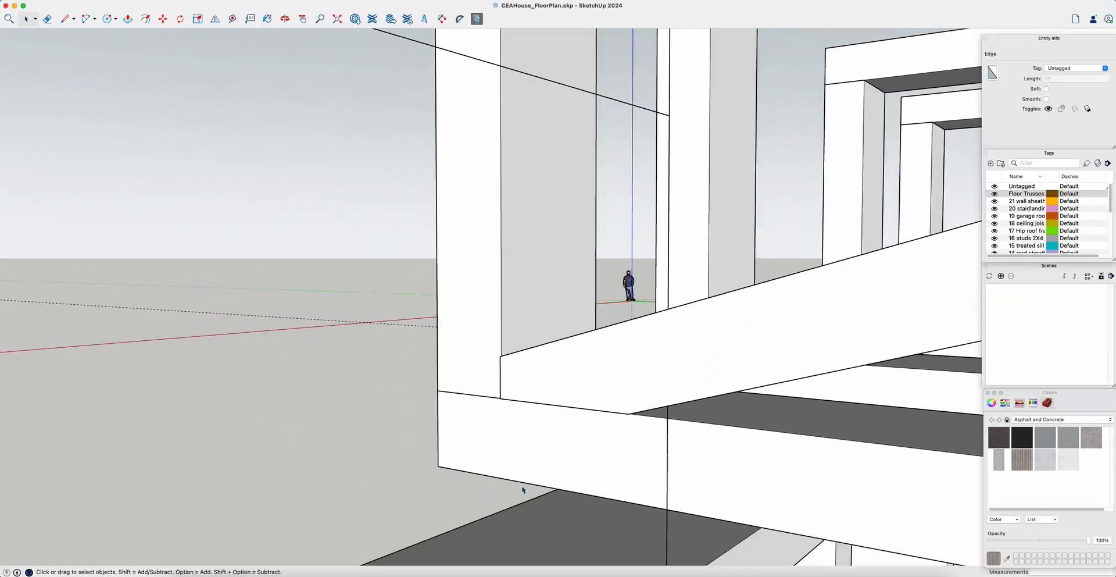
key("l")
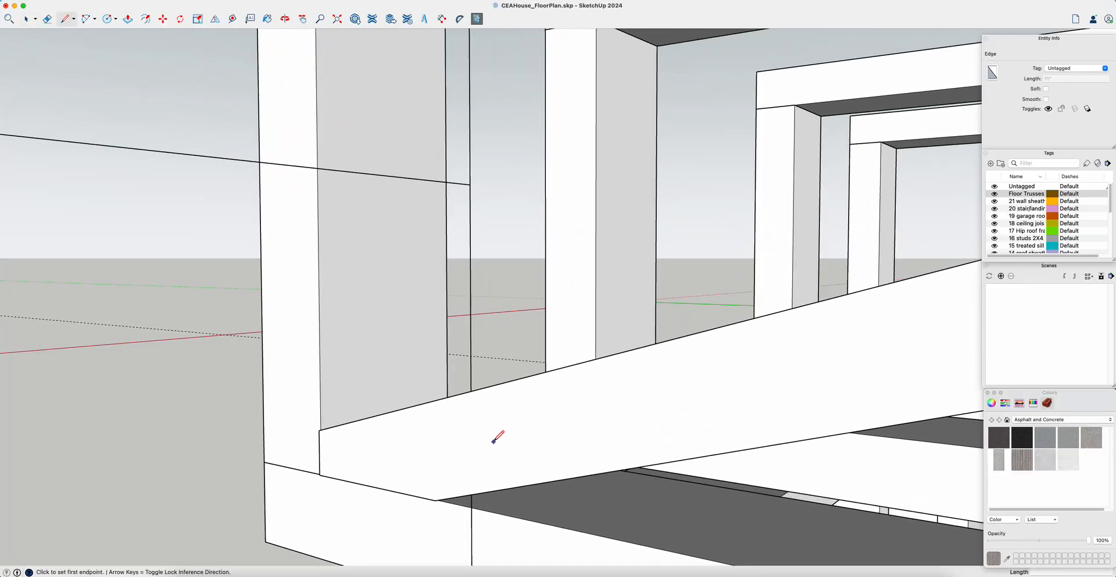
left_click(469, 391)
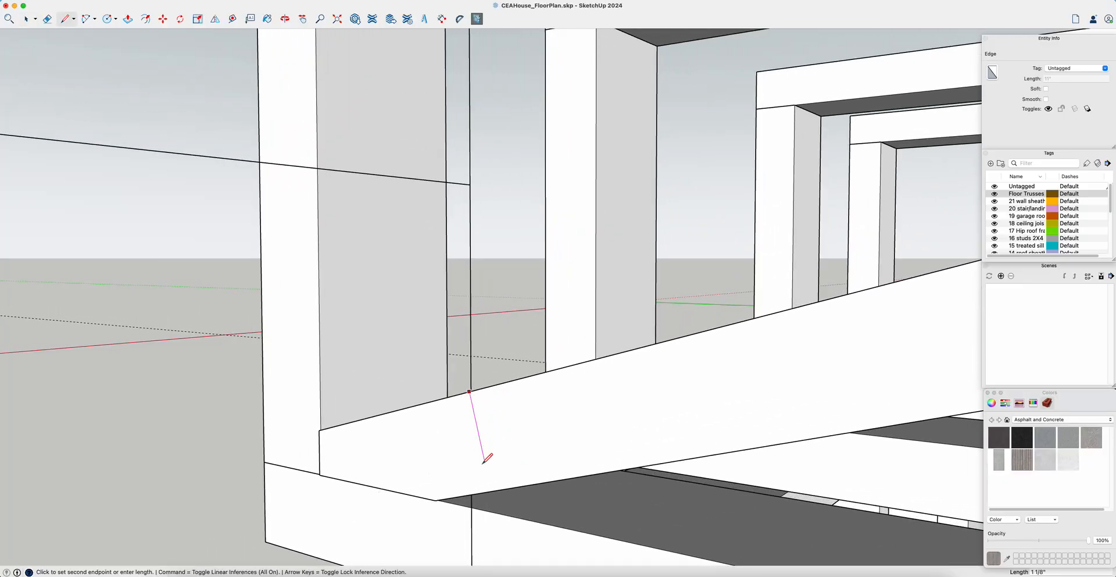
key("space")
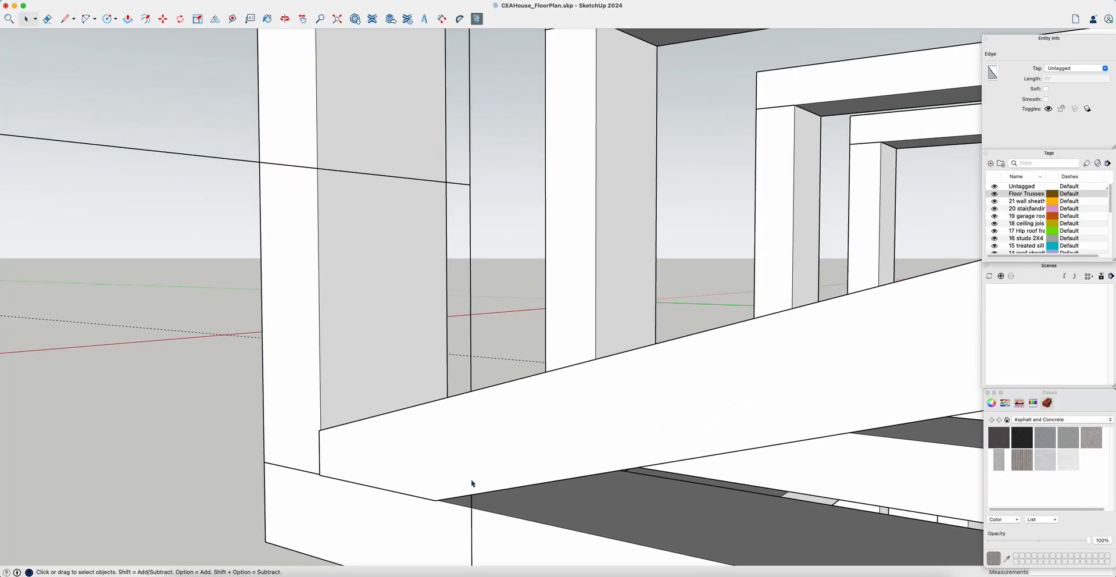
scroll(474, 481, "down", 10)
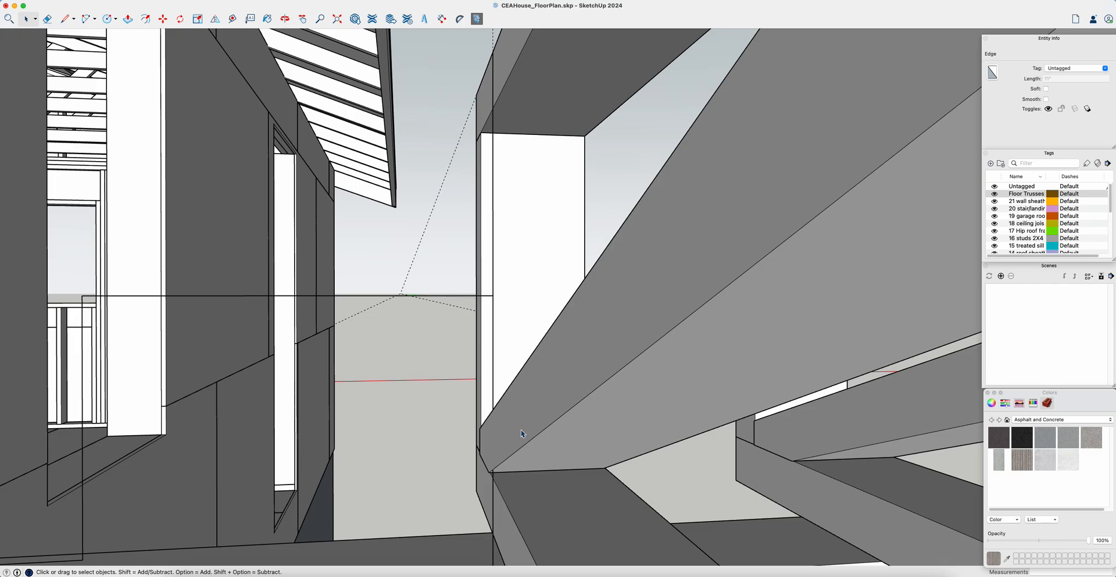
left_click(521, 433)
key("m")
left_click(521, 431)
left_click(523, 431)
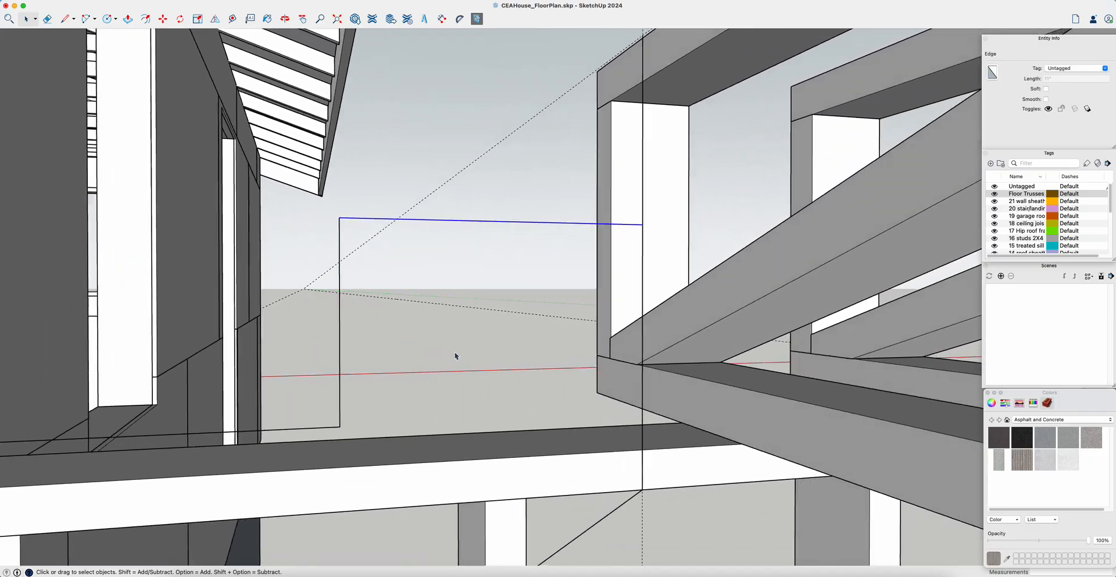
middle_click_drag(456, 353, 462, 355)
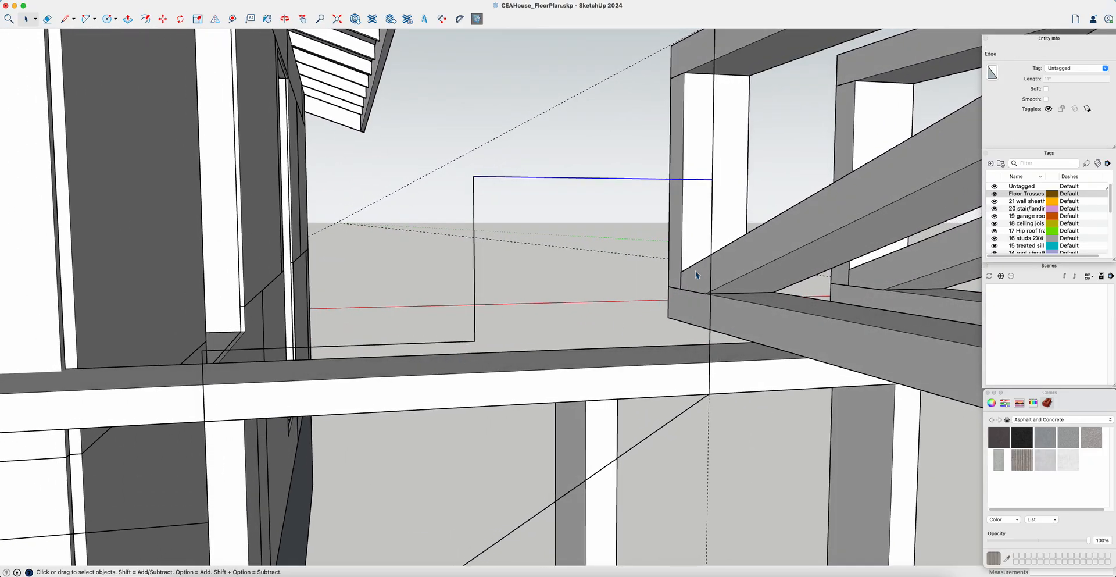
Retrace the stringer's back edge, sloping underside and bottom edge to try to close the stair profile into a face.
key("l")
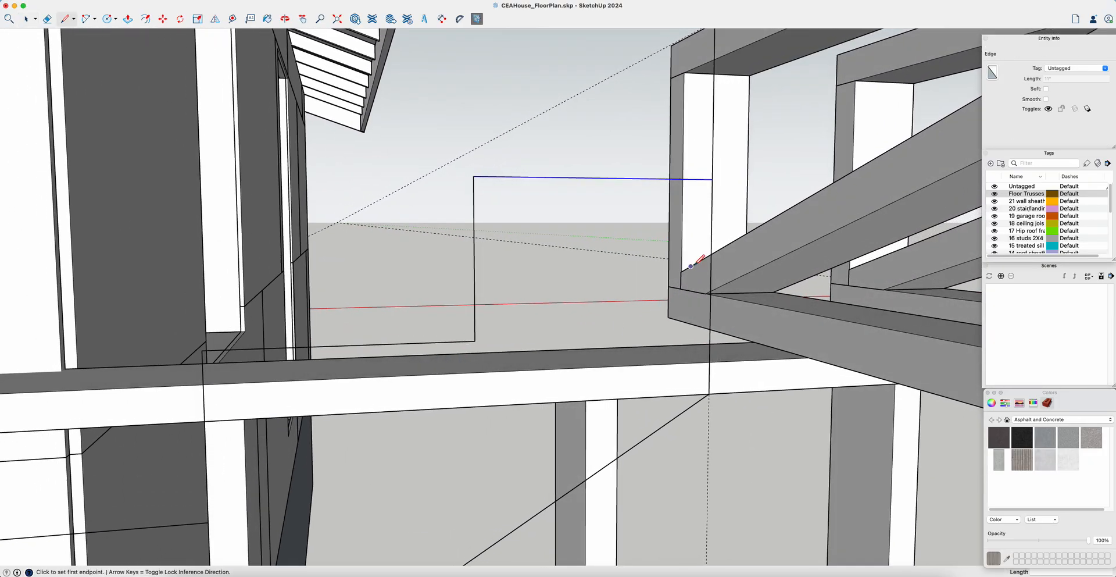
left_click(713, 185)
left_click(710, 395)
left_click(710, 394)
scroll(499, 386, "up", 10)
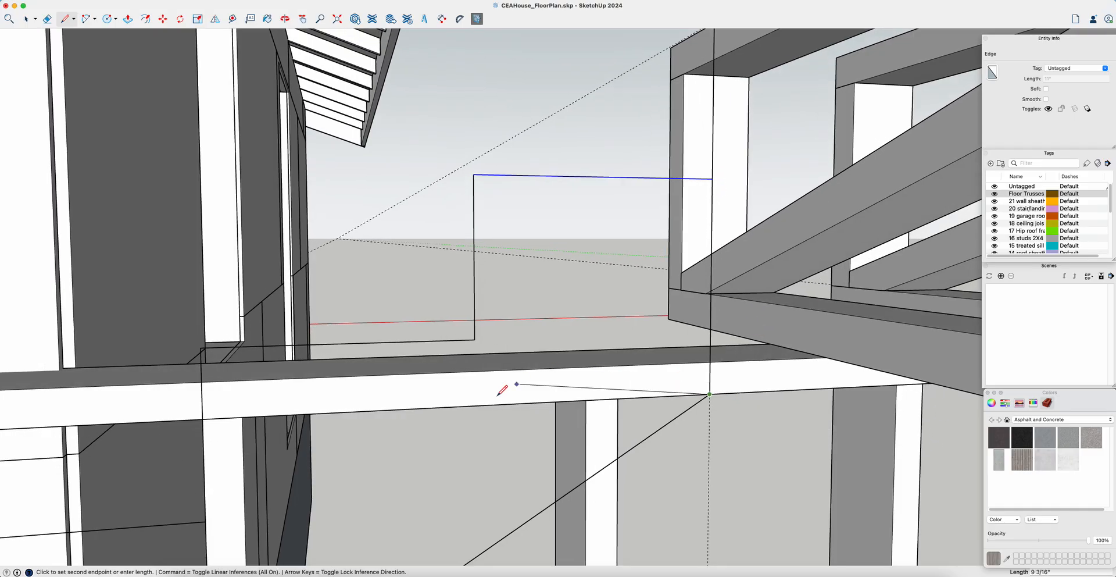
scroll(454, 421, "down", 5)
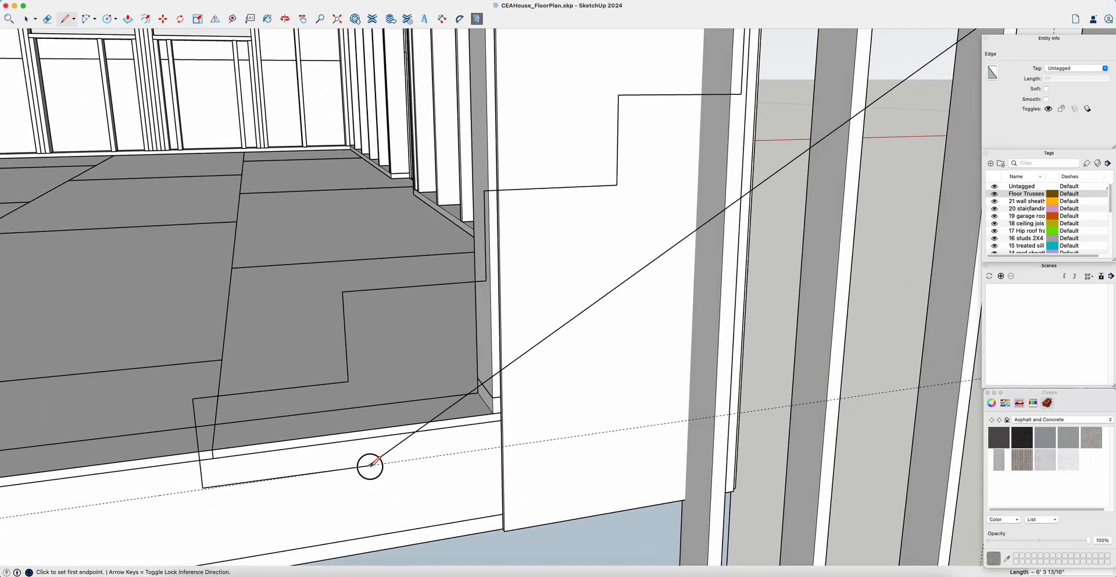
left_click(368, 464)
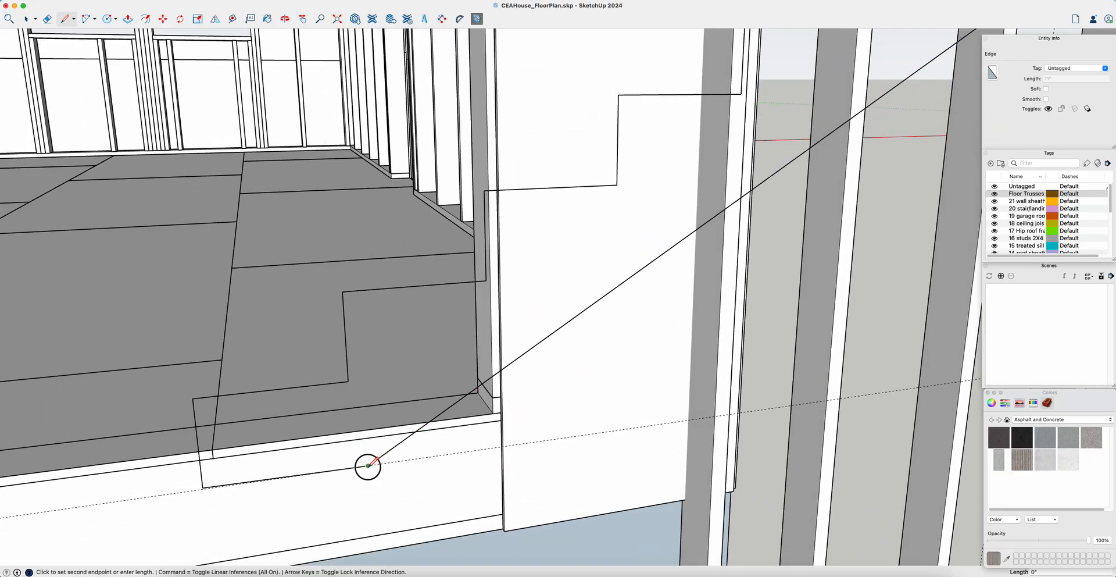
left_click(202, 487)
Retrace the lowest riser and the lowest tread of the stair profile at the house floor's edge.
mouse_move(229, 496)
middle_mouse_down()
mouse_move(336, 447)
mouse_move(402, 355)
middle_mouse_up()
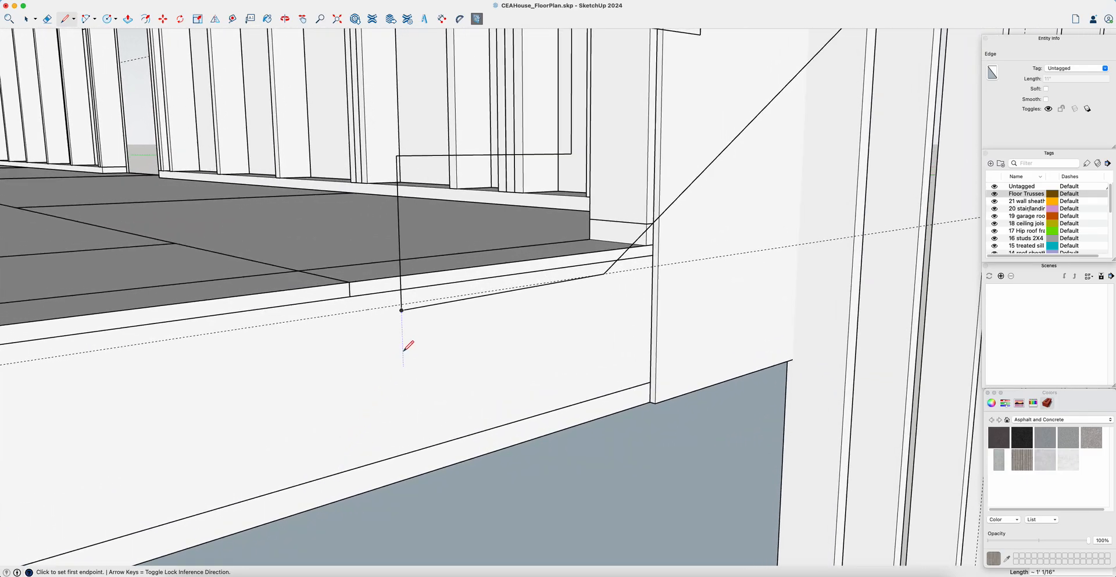
middle_click_drag(438, 305, 452, 314)
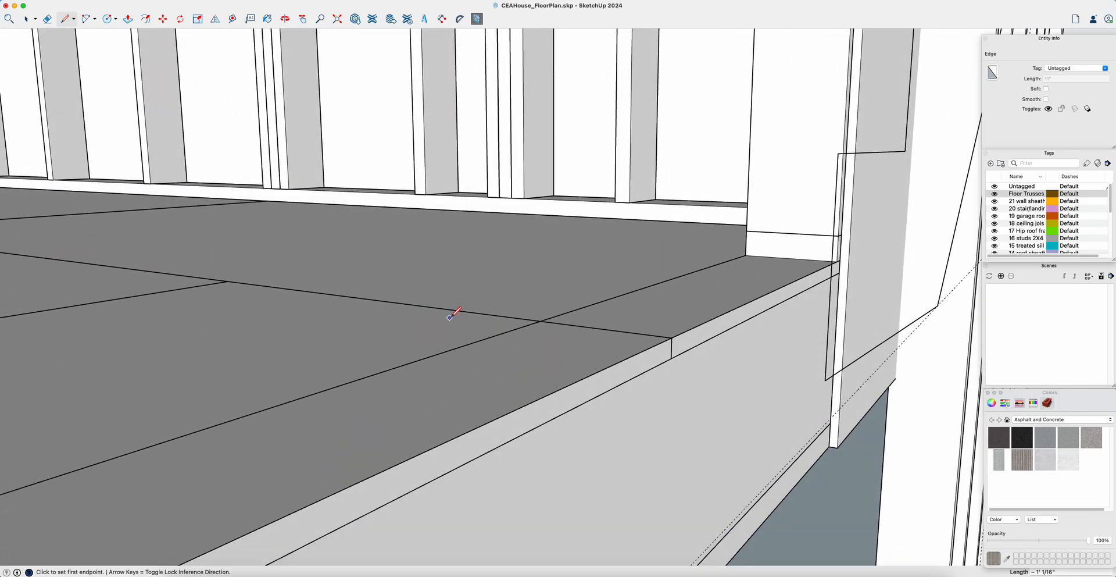
middle_click_drag(784, 359, 777, 359)
left_click(592, 343)
left_click(593, 153)
left_click(592, 152)
middle_click_drag(655, 152, 598, 152)
left_click(421, 152)
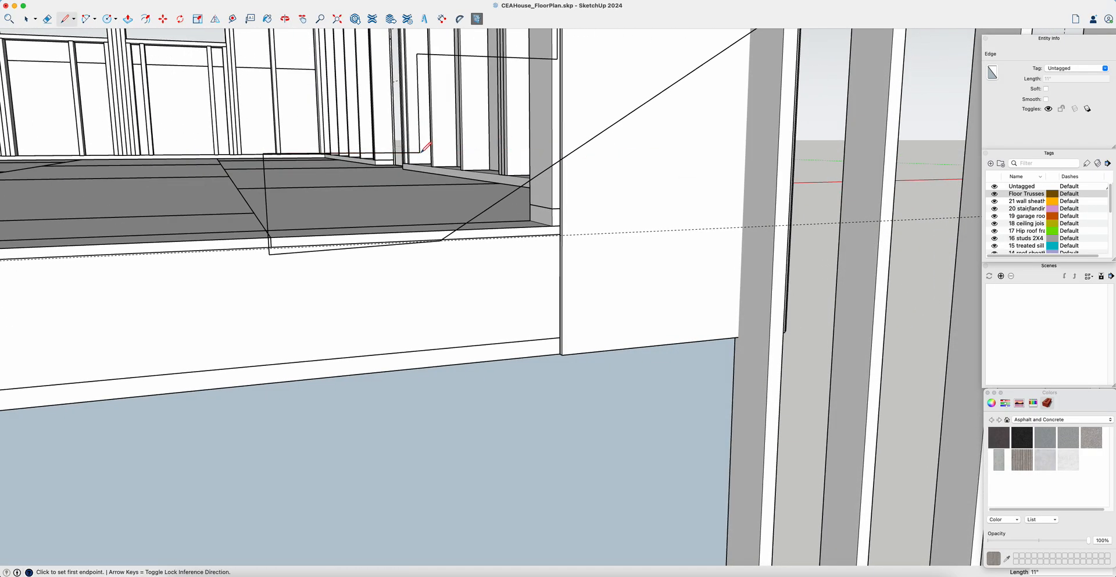
Retrace the risers and treads of the second and third steps from the bottom of the stair profile.
scroll(426, 148, "up", 3)
left_click(415, 191)
left_click(417, 286)
left_click(416, 190)
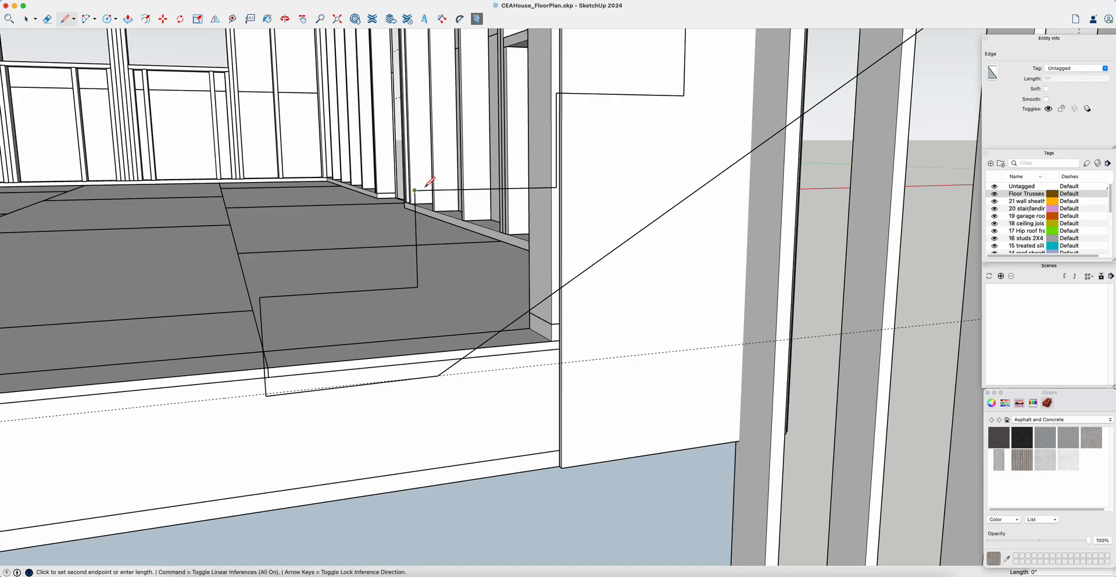
left_click(556, 188)
left_click(557, 93)
left_click(684, 95)
Retrace the risers and treads of the fourth and fifth steps from the bottom of the profile.
middle_click_drag(684, 96, 676, 117)
left_click(631, 221)
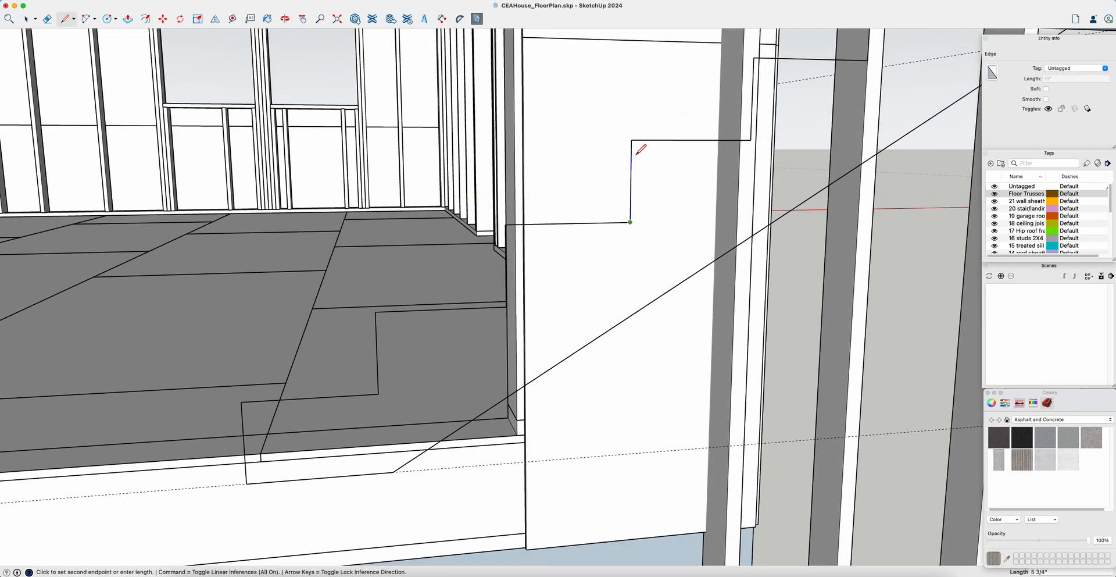
left_click(633, 140)
left_click(632, 141)
left_click(751, 140)
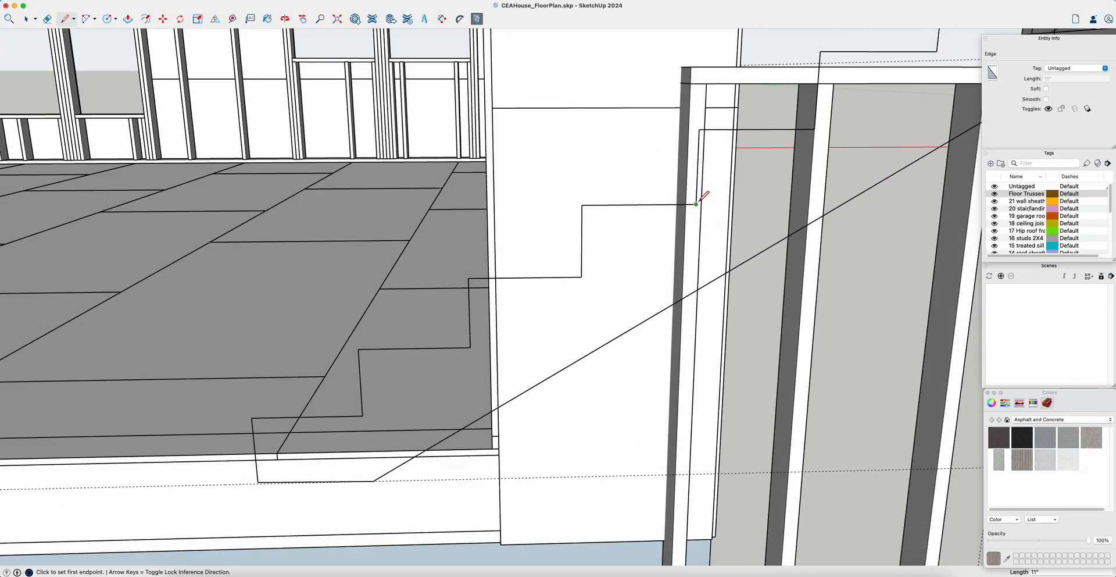
left_click(697, 204)
left_click(698, 130)
left_click(699, 129)
left_click(814, 129)
left_click(814, 129)
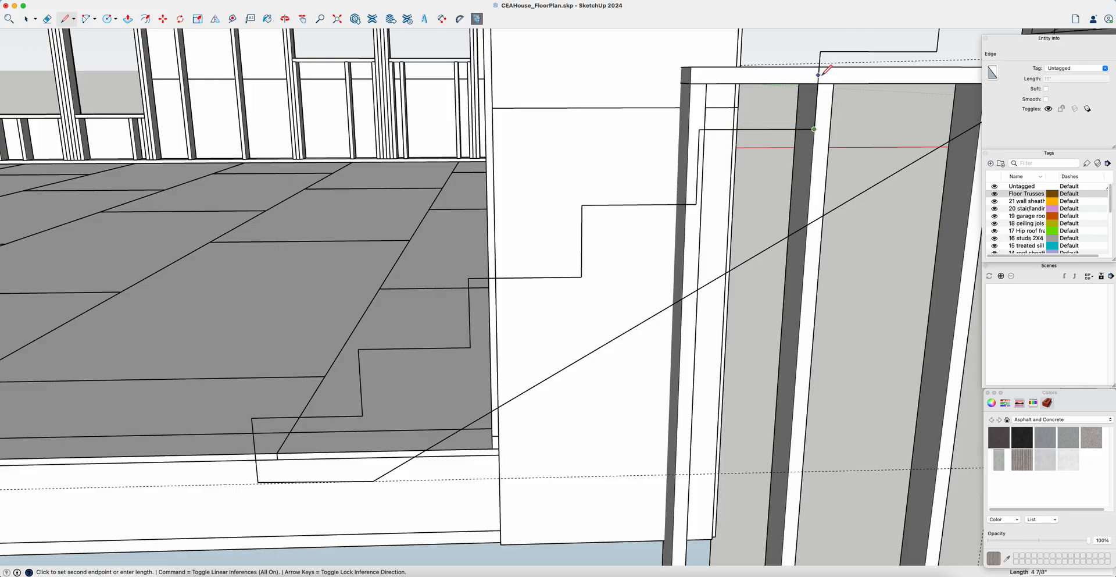
Retrace the risers and treads of the two uppermost steps, ending at the floor truss end.
left_click(820, 52)
middle_click_drag(855, 72, 838, 108)
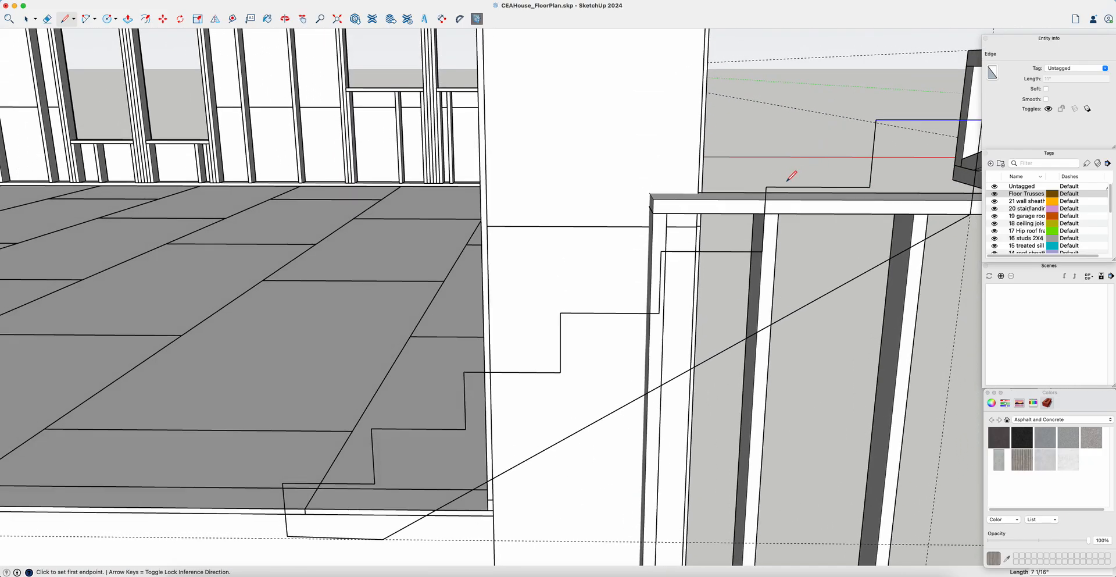
left_click(767, 186)
left_click(869, 187)
left_click(870, 187)
left_click(876, 120)
middle_click_drag(876, 121, 799, 169)
left_click(758, 174)
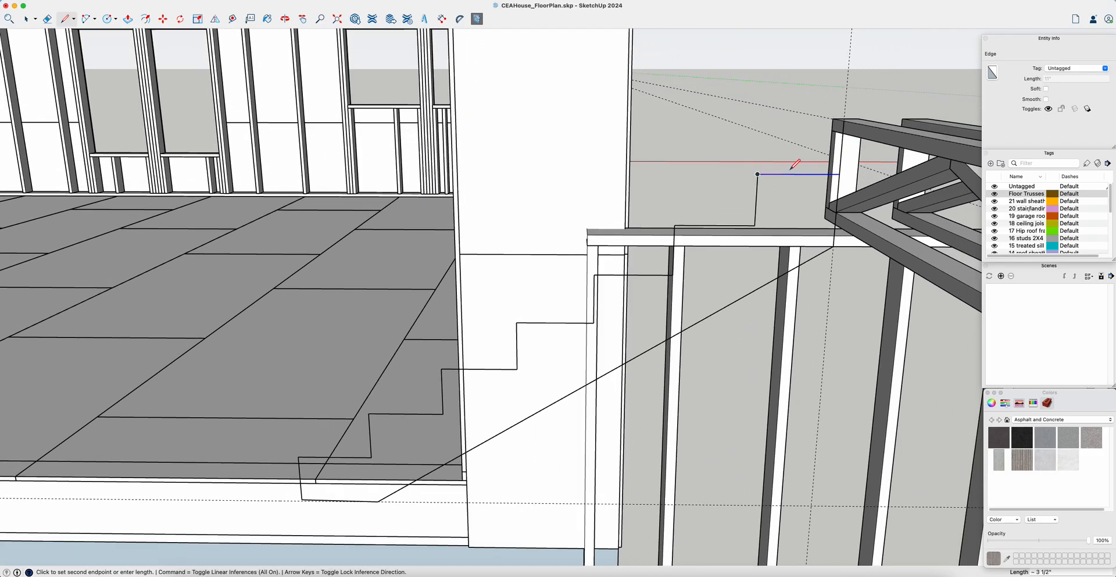
left_click(838, 174)
left_click(839, 174)
Try again to close the profile by retracing its back edge at the truss, its sloping underside and its bottom edge.
left_click(833, 246)
left_click(834, 246)
left_click(379, 502)
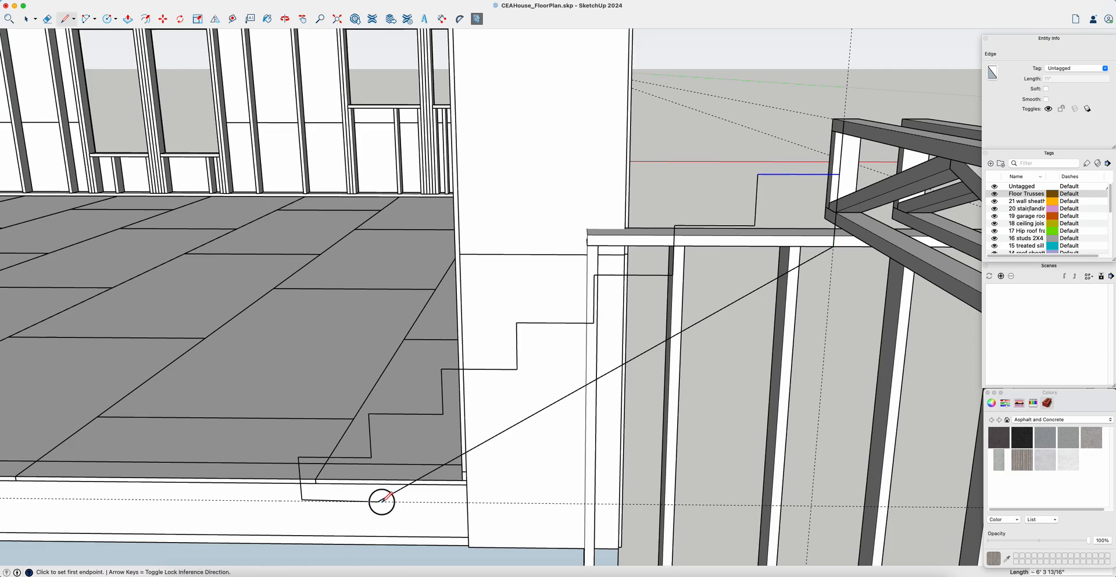
key("space")
left_click(443, 386)
key("l")
left_click(378, 501)
left_click(301, 499)
key("space")
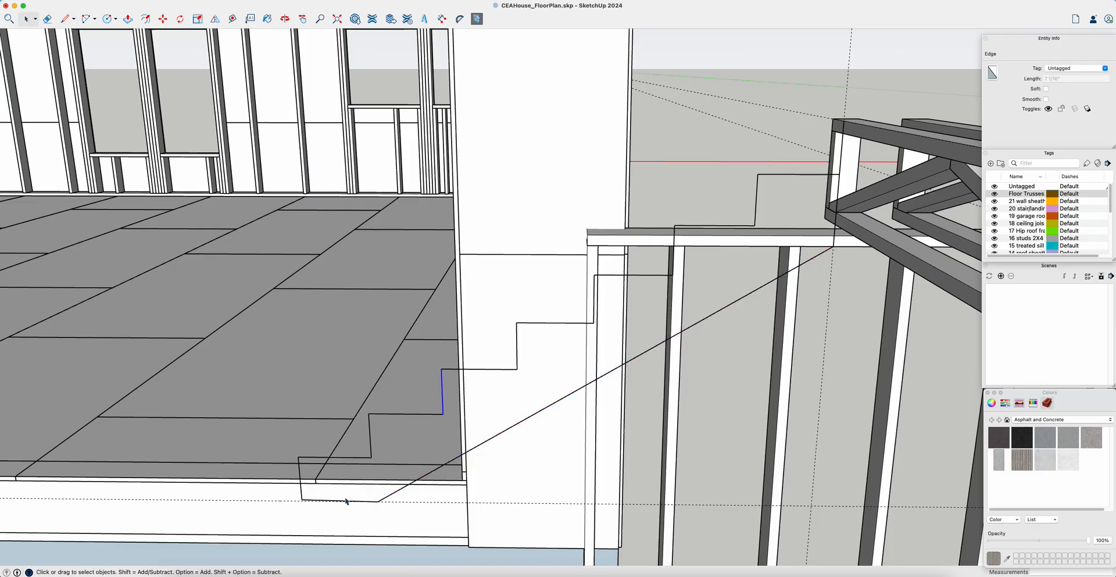
Remove the stringer's sloping underside and bottom edge, and delete the guide on the house floor's rim face.
key("super+z")
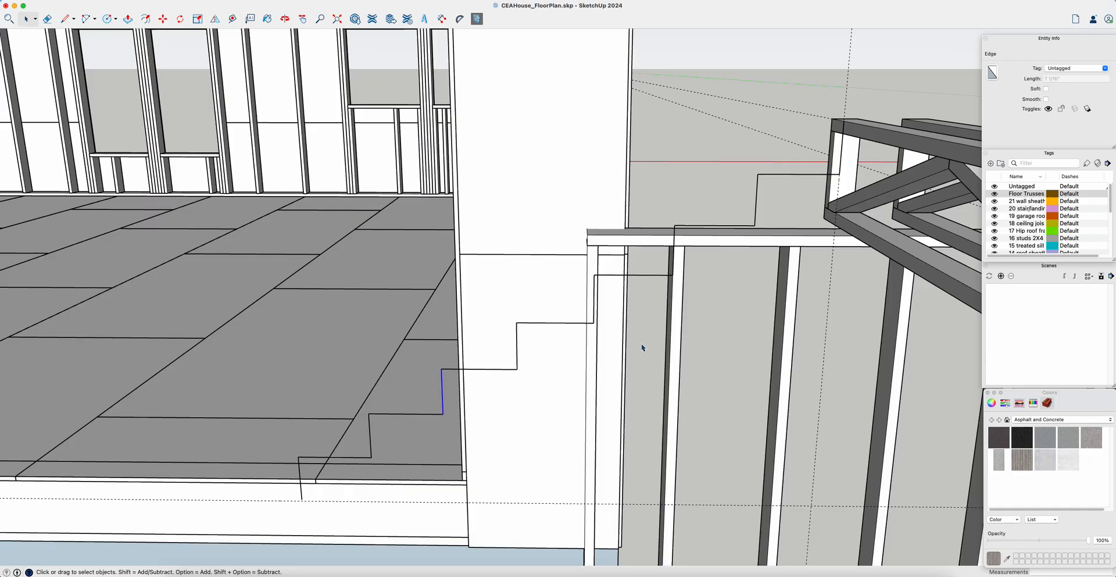
middle_click_drag(342, 421, 423, 521)
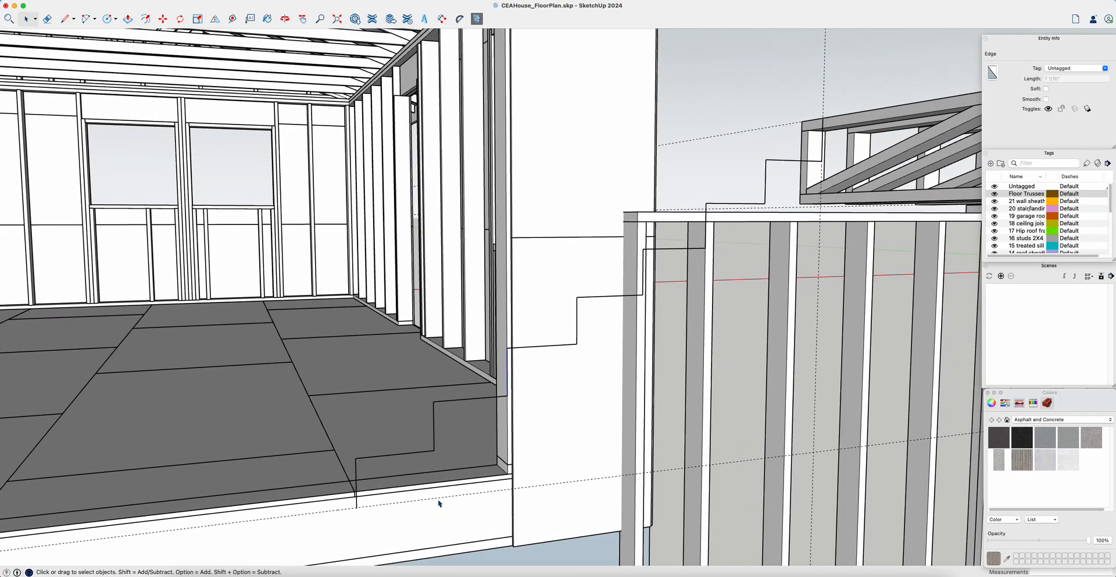
left_click(438, 500)
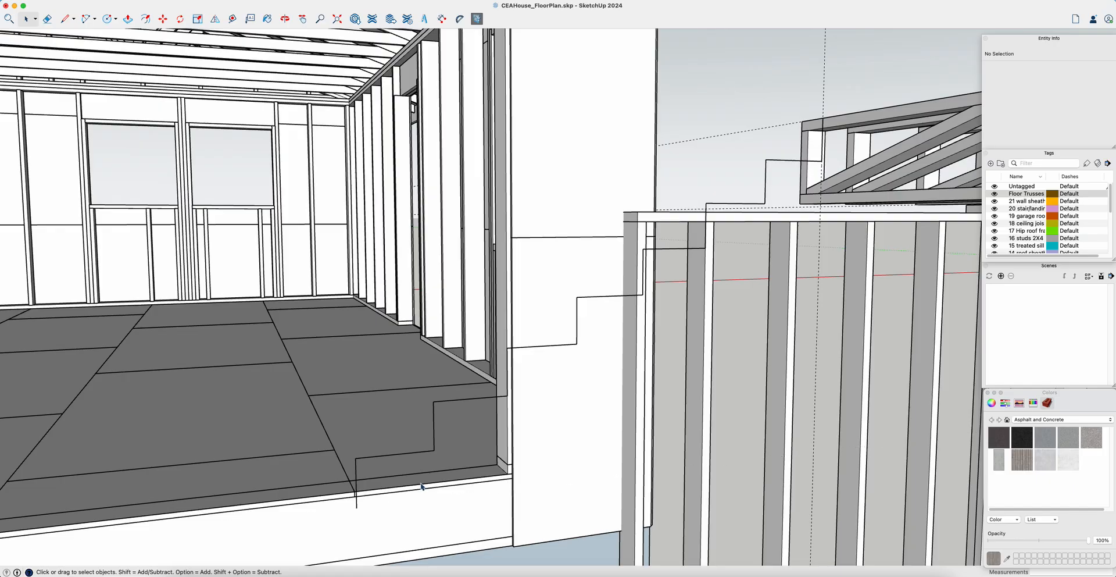
Redraw the lowest riser 7.0625" vertically down from the last tread, and add a horizontal bottom edge from its lower end.
middle_click_drag(374, 458, 403, 477)
scroll(361, 468, "up", 3)
key("l")
left_click(706, 384)
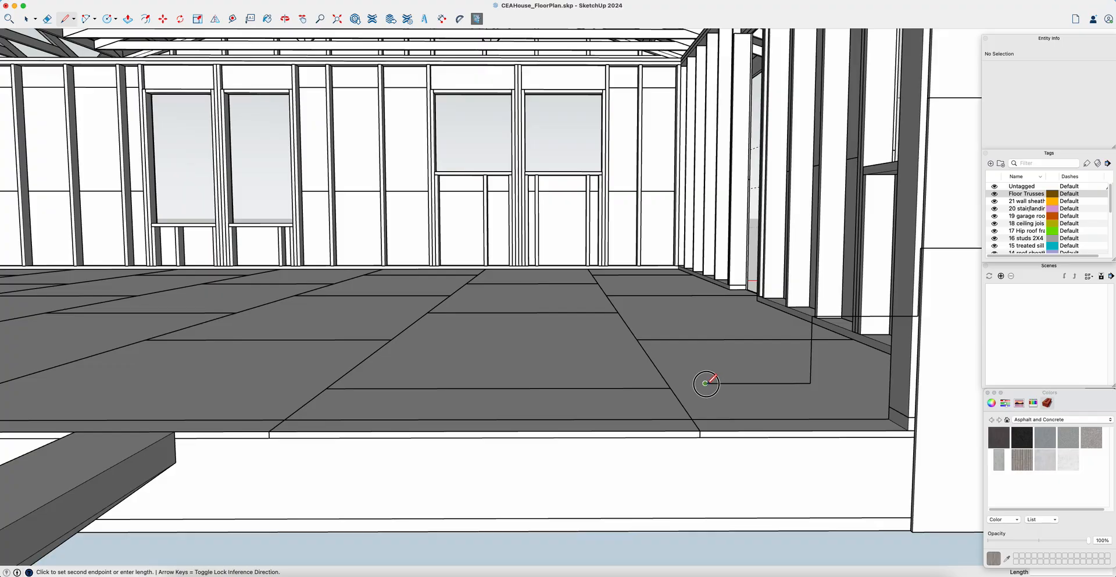
key("Up")
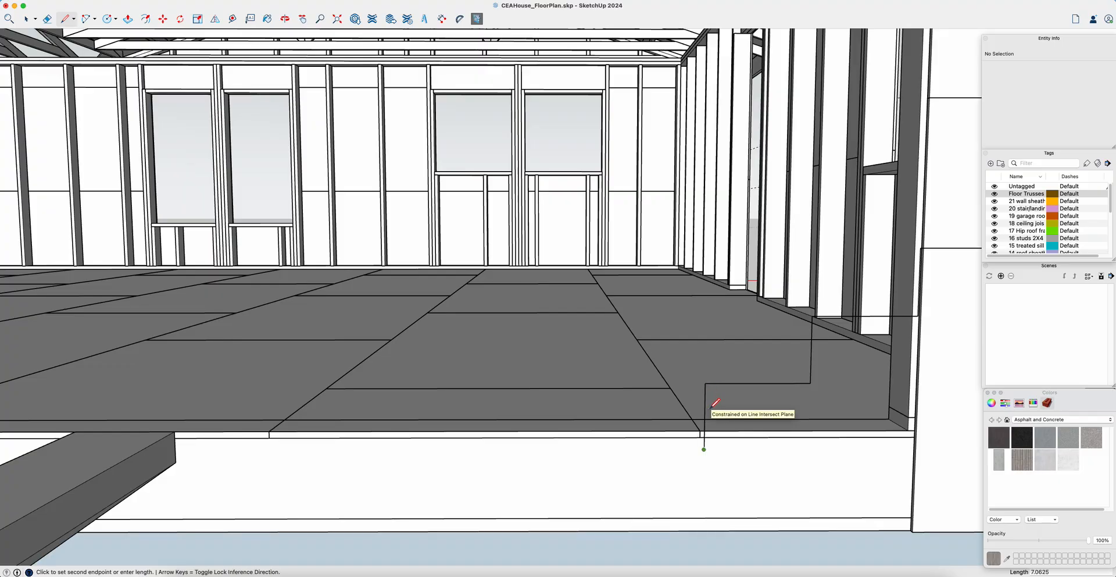
scroll(747, 458, "down", 3)
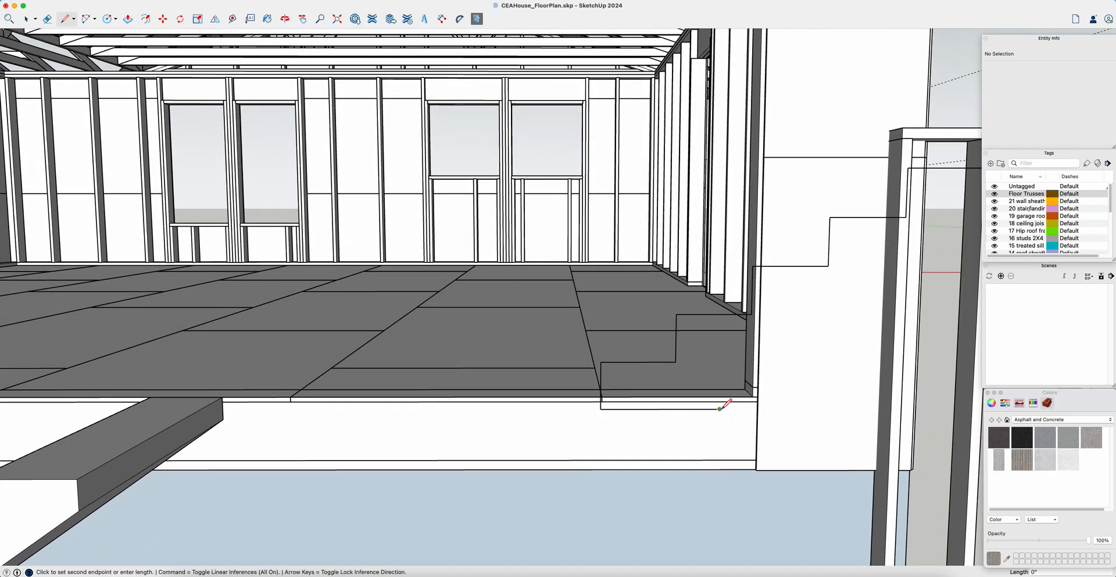
Close the stringer profile with a sloping underside up to the vertical guide and a back edge up to the top tread.
middle_click_drag(963, 242, 870, 249)
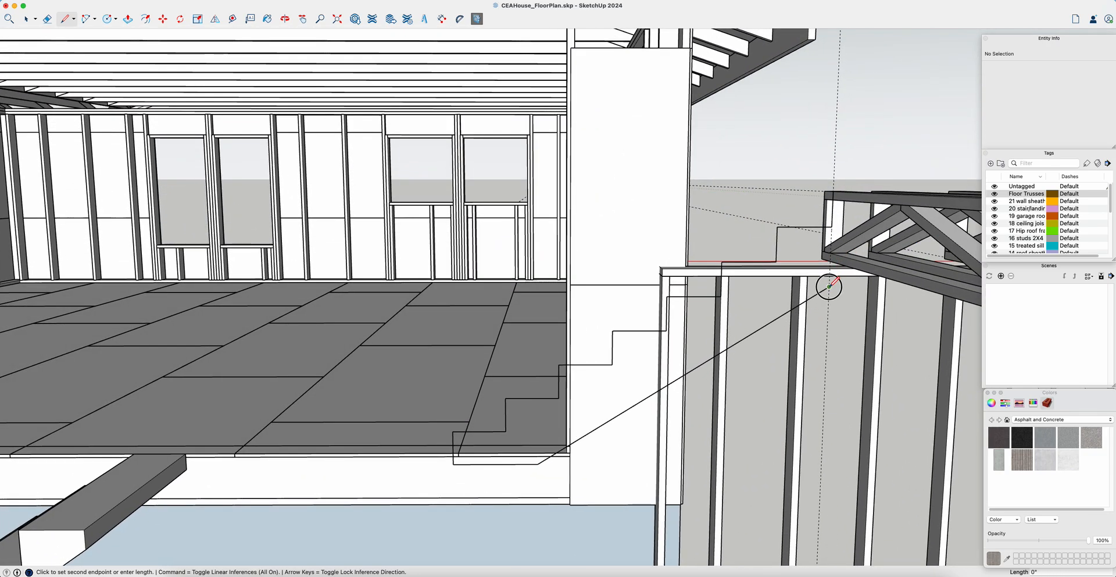
left_click(833, 227)
middle_click_drag(791, 275, 705, 371)
Push/Pull the stringer face out to the full stair width, aligned with the end corner of the existing neighbouring stair.
key("p")
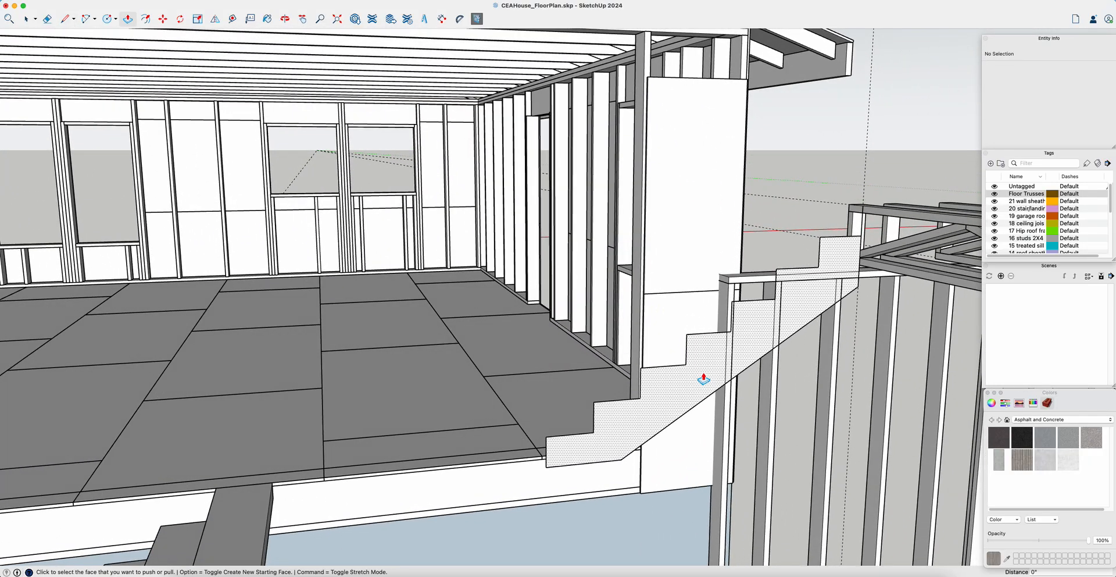
middle_click_drag(715, 388, 683, 405)
middle_click_drag(590, 454, 685, 398, "shift")
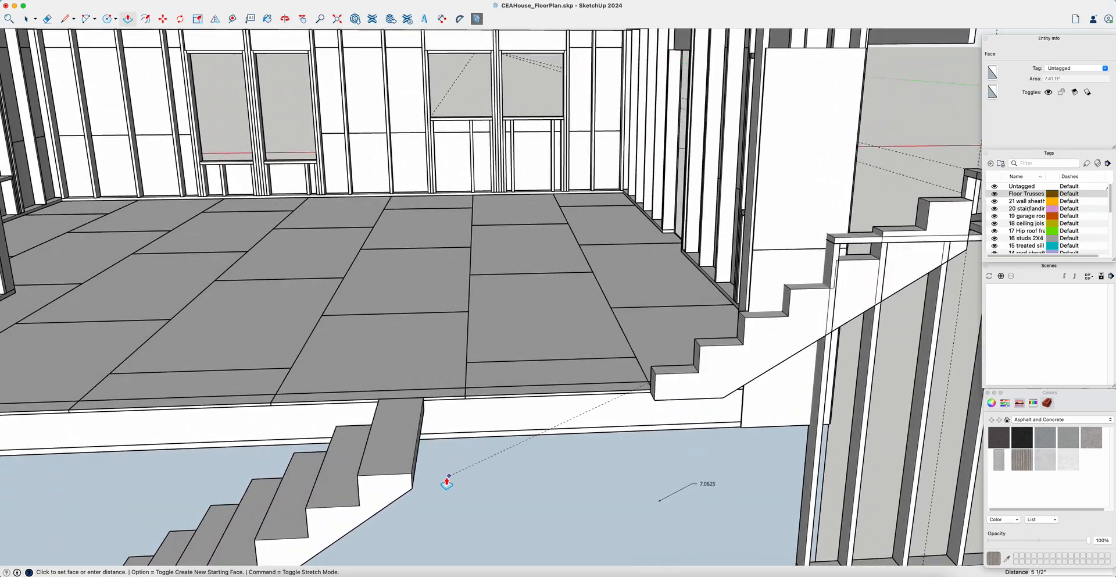
left_click(411, 486)
Place a guide along the house floor's rim face between the two stairs, level with the lower end corner of the existing stair.
middle_click_drag(566, 468, 738, 257)
middle_click_drag(523, 361, 563, 293)
scroll(701, 319, "down", 10)
scroll(550, 277, "down", 8)
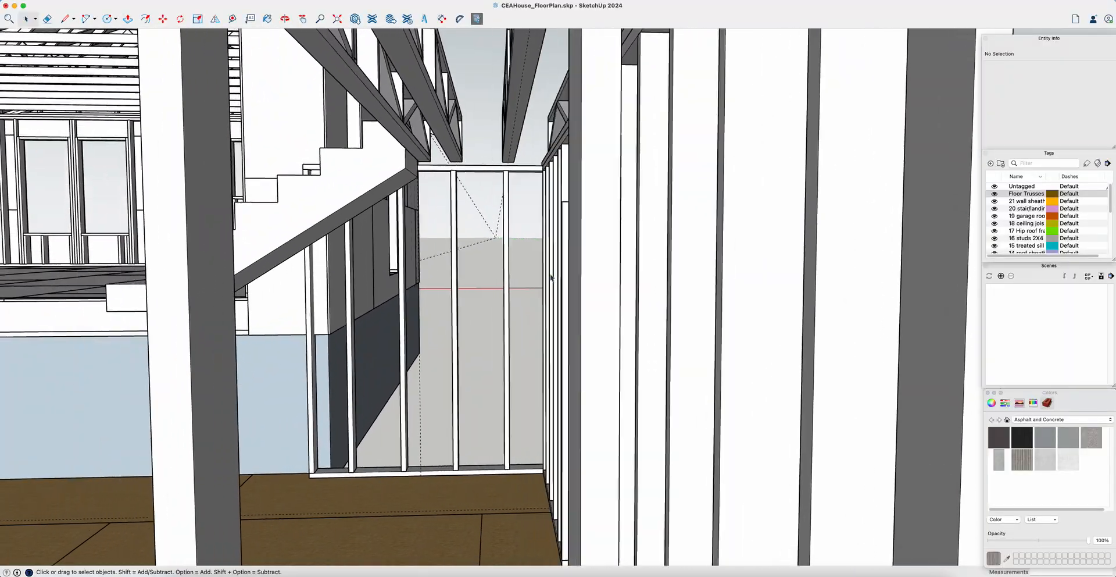
middle_click_drag(551, 278, 527, 292)
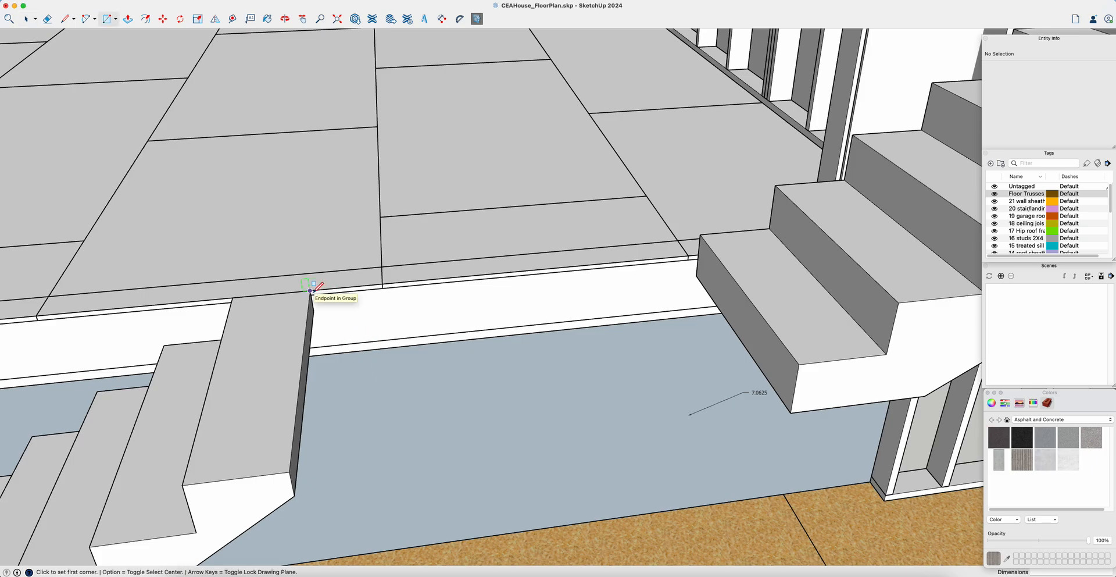
key("t")
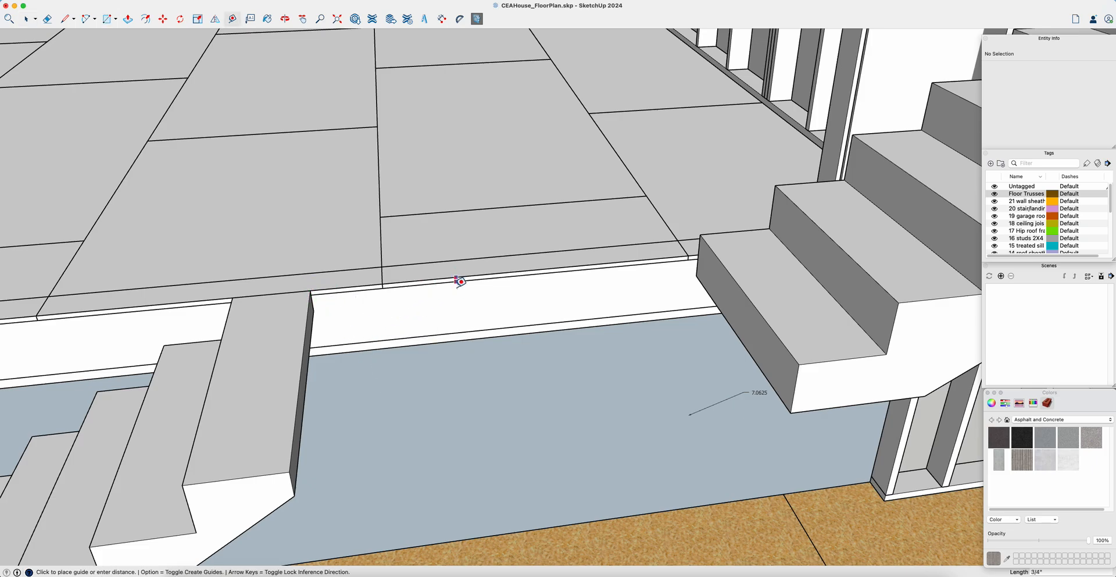
left_click(322, 308)
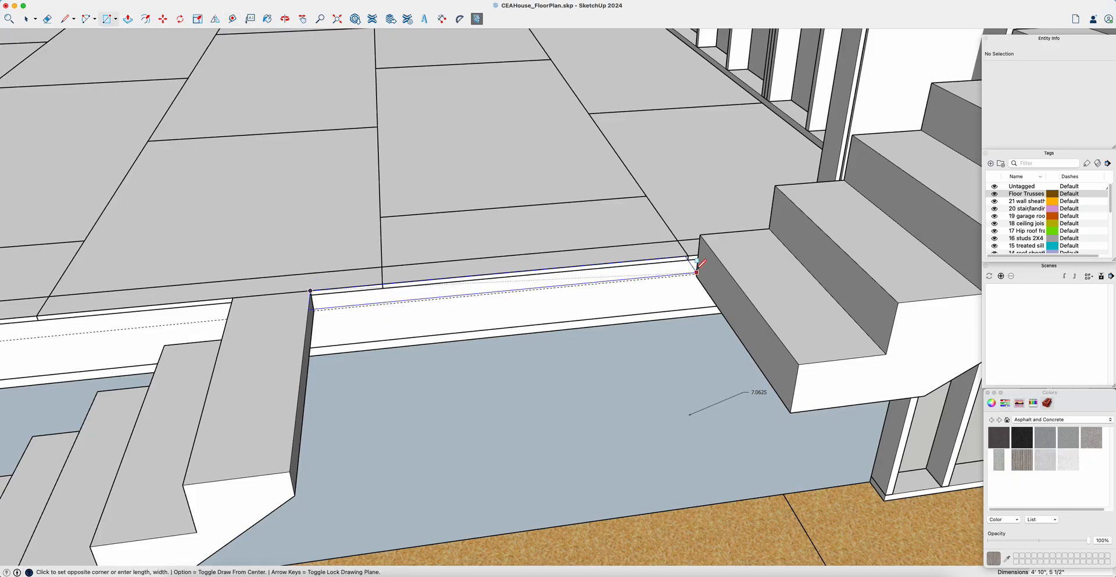
Draw a 4' 10" by 5/8" vertical rectangle between the outer end corners of the lower and upper stairs.
scroll(702, 267, "up", 5)
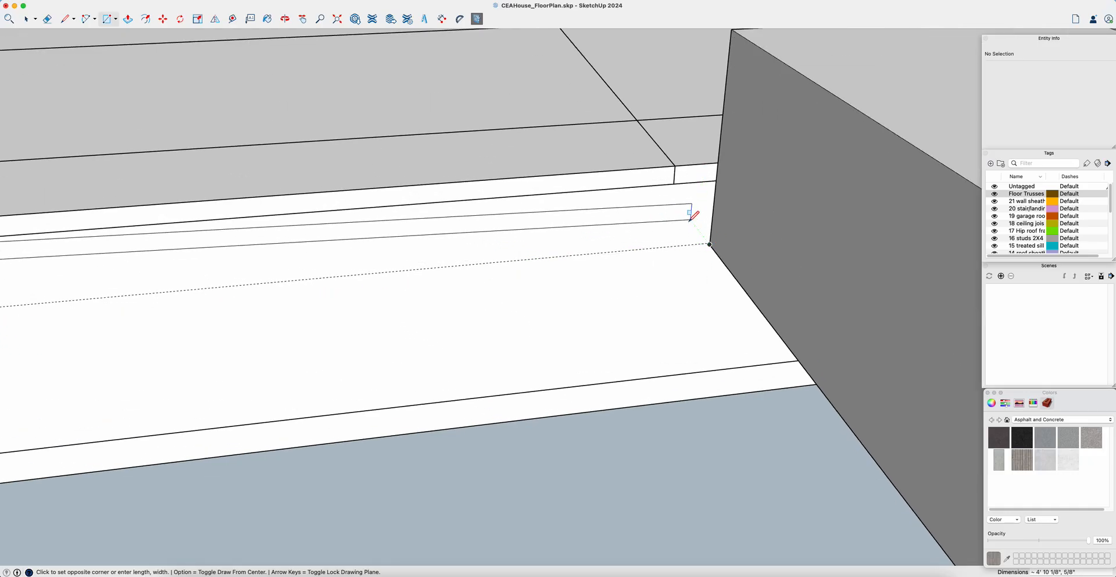
key("Escape")
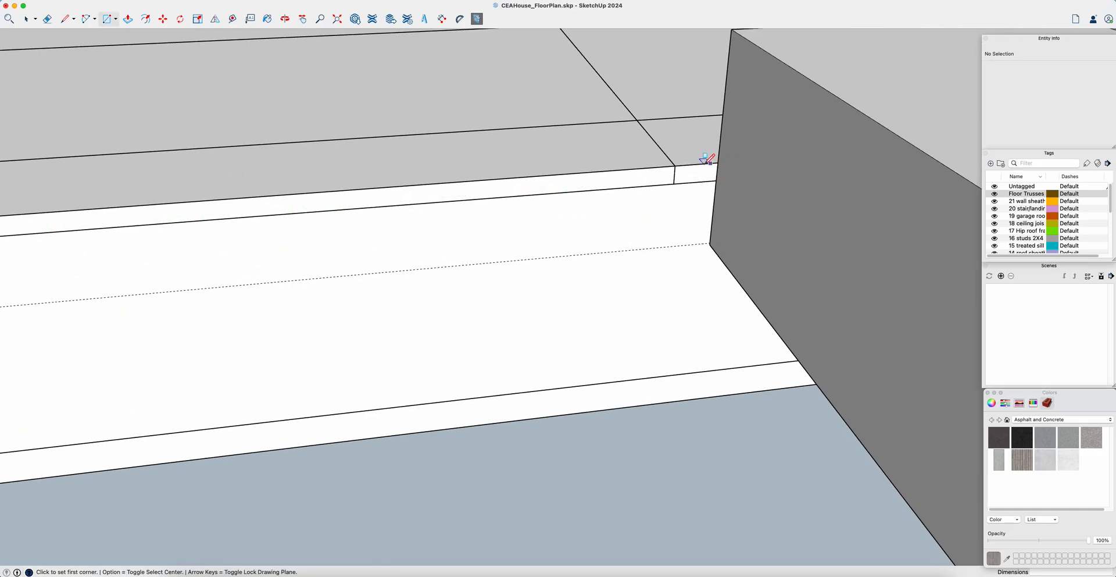
scroll(634, 177, "down", 6)
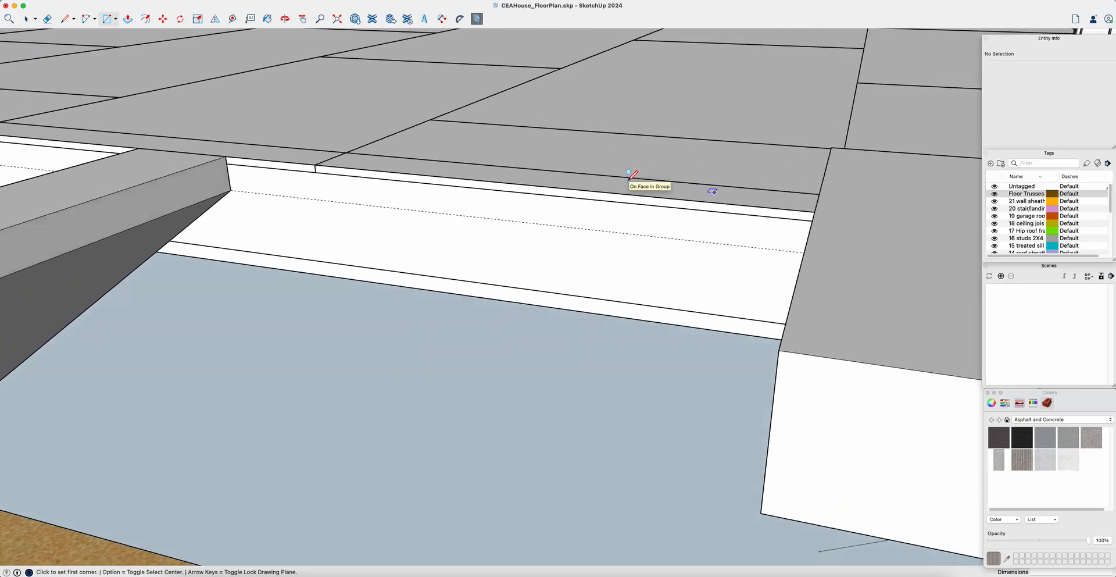
scroll(630, 178, "down", 5)
middle_click_drag(556, 206, 578, 226)
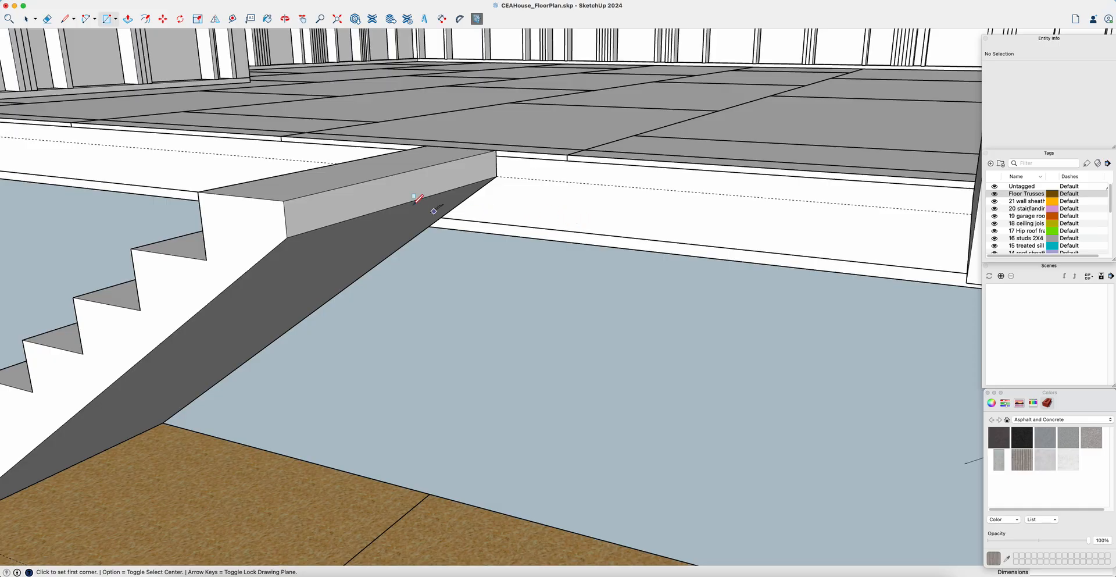
middle_click_drag(725, 233, 721, 234)
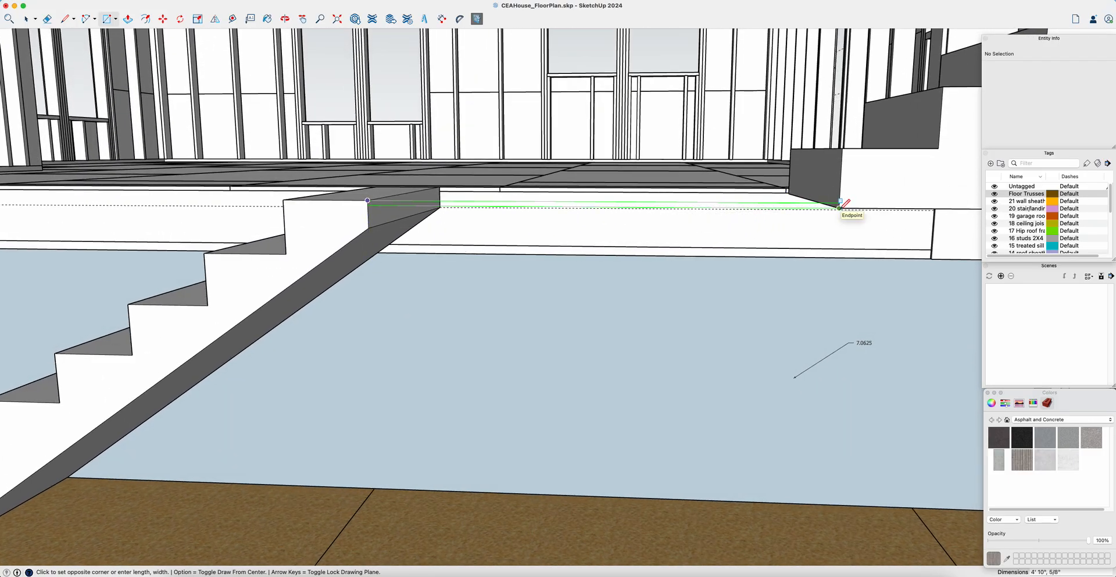
left_click(839, 207)
Push/Pull the rectangle 3' 4" to the house floor edge to fill the landing between the two stairs.
middle_click_drag(801, 248, 762, 199)
key("p")
left_click(839, 172)
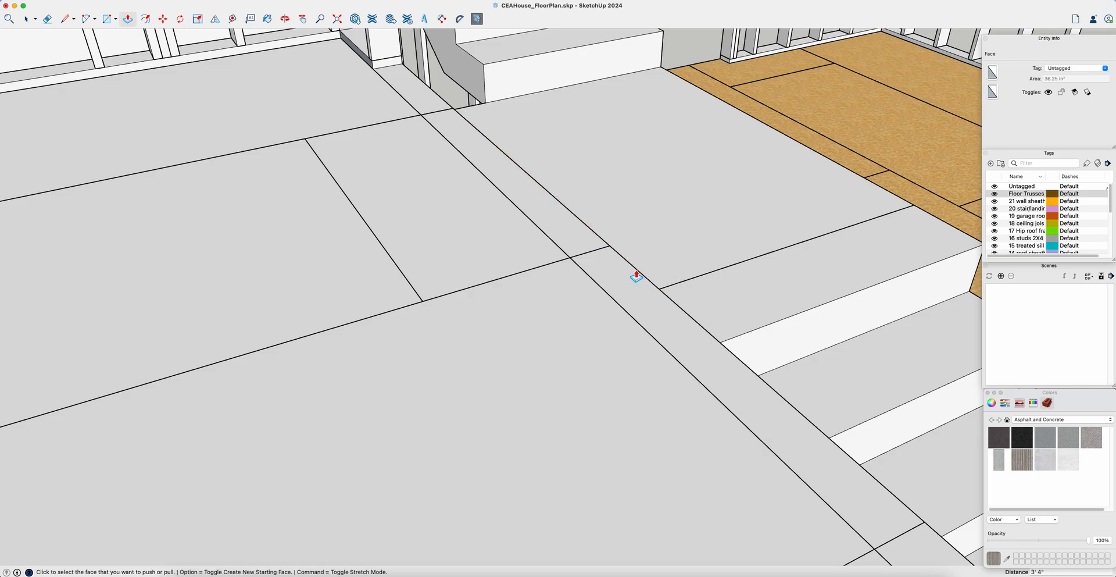
key("space")
Push/Pull the landing's underside 2 7/8" down to the lower corner of the lower stair's end.
mouse_move(657, 233)
middle_mouse_down()
mouse_move(684, 225)
mouse_move(670, 221)
middle_mouse_up()
scroll(669, 277, "up", 3)
middle_click_drag(668, 277, 666, 251)
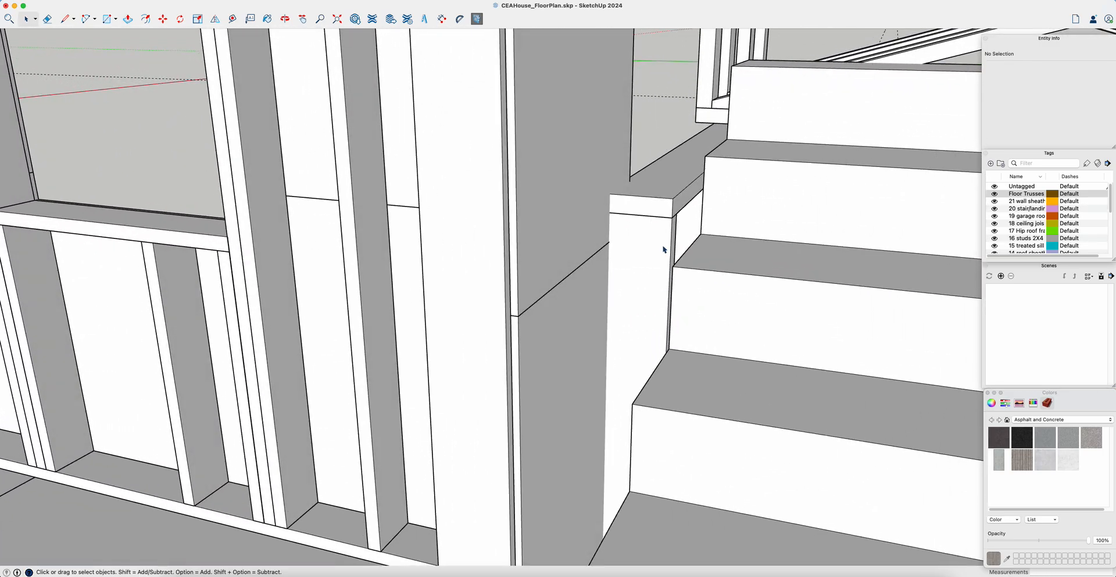
middle_click_drag(656, 211, 641, 314)
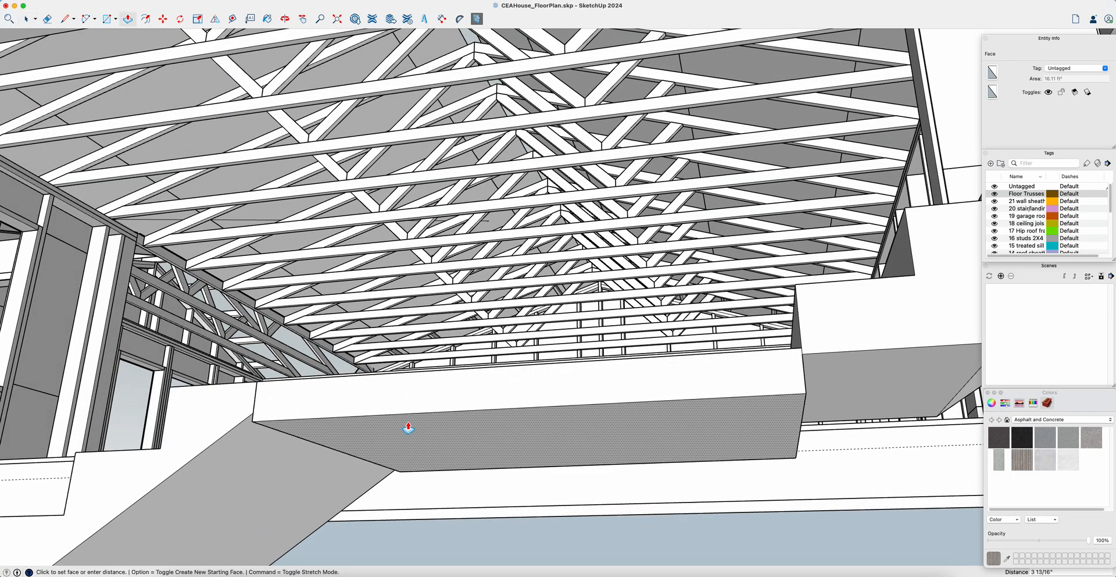
left_click(253, 413)
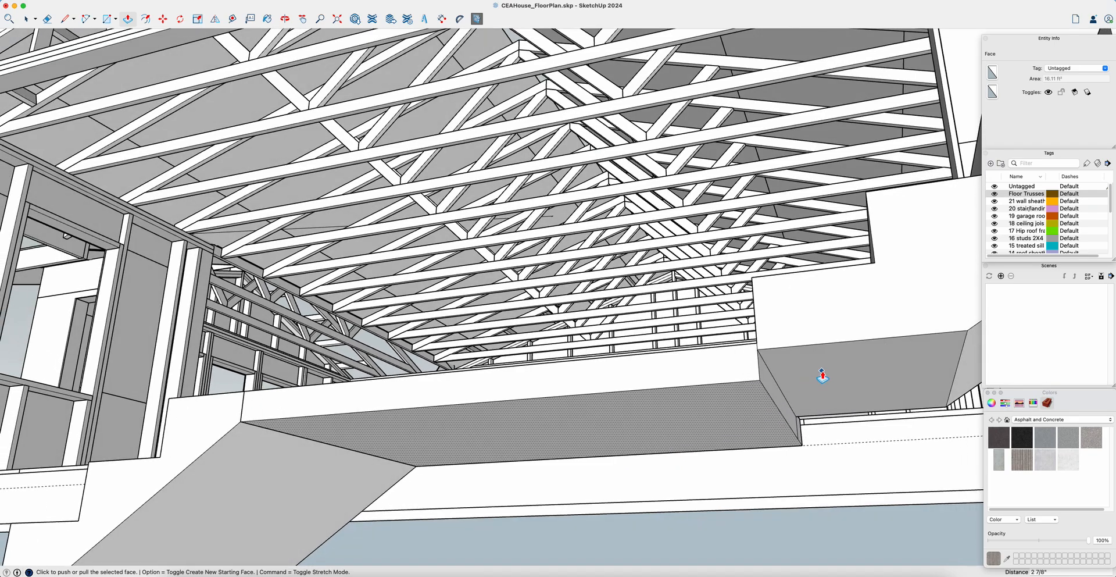
Push/Pull the landing's end face 1' 5 5/8" beneath the upper stair's flat underside, up to the start of its slope.
key("p")
left_click(832, 372)
left_click(760, 383)
key("space")
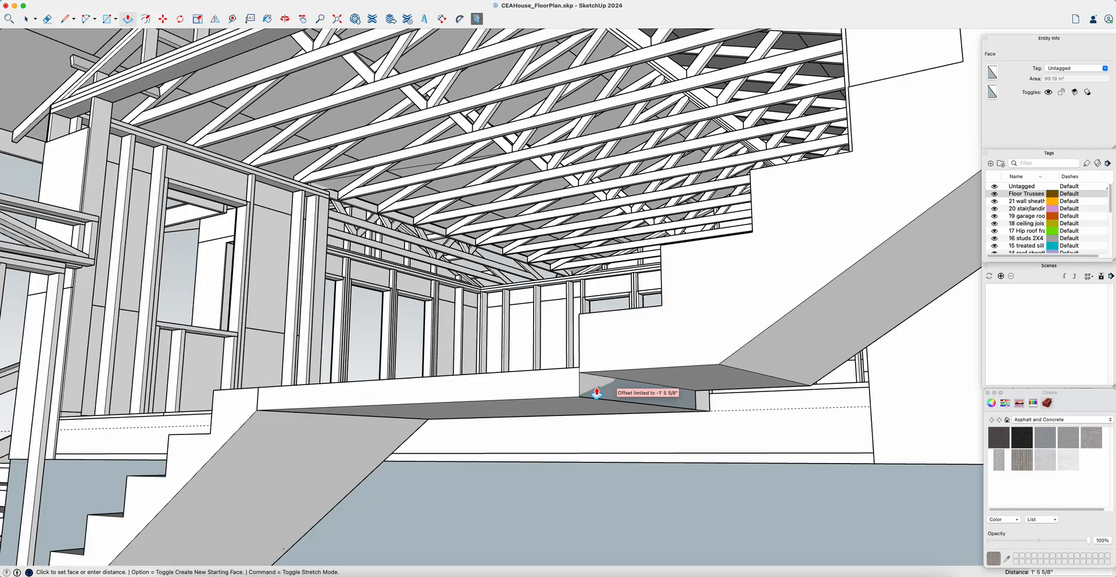
double_click(631, 392)
key("space")
left_click(688, 454)
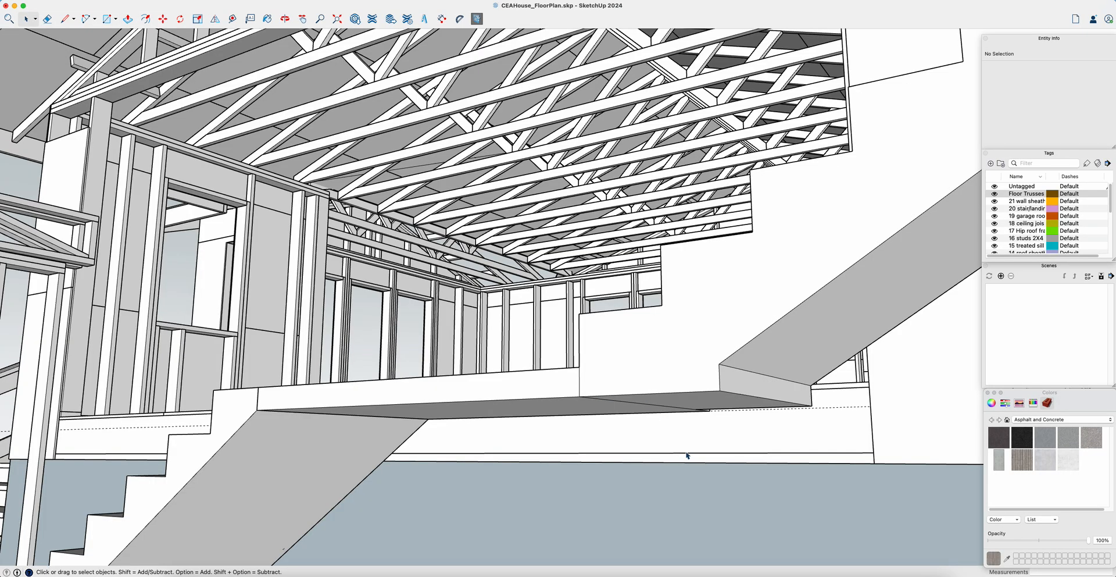
Make a group of the landing and the upper stair.
left_click(688, 454)
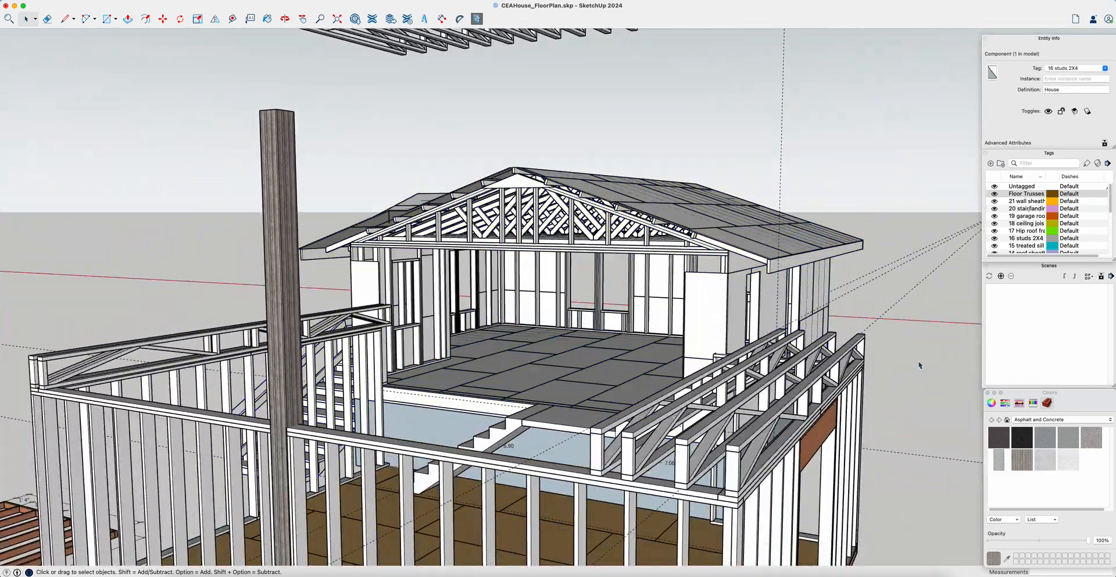
left_click(920, 366)
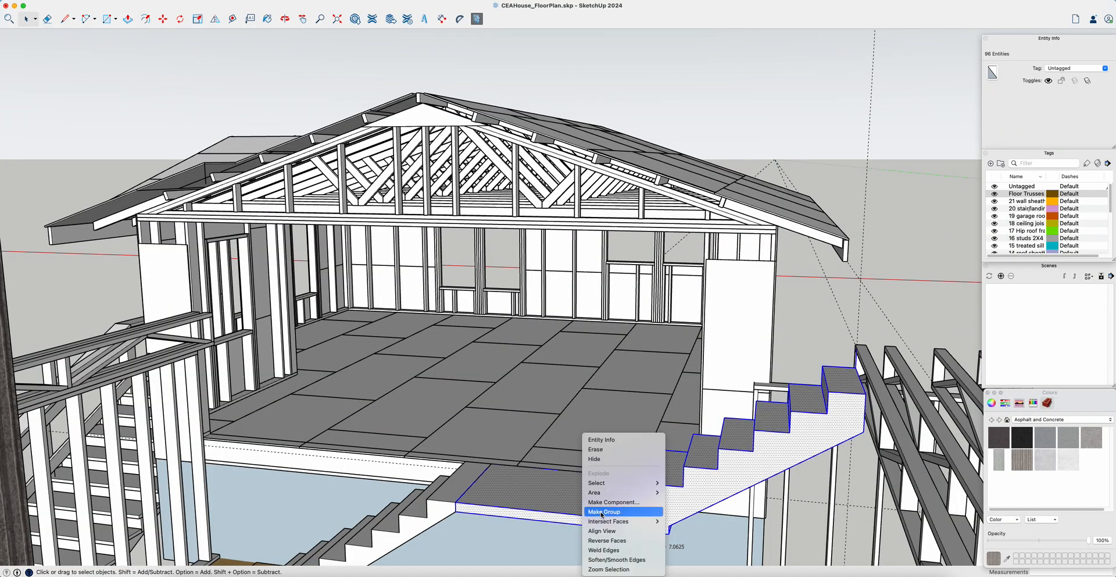
left_click(888, 250)
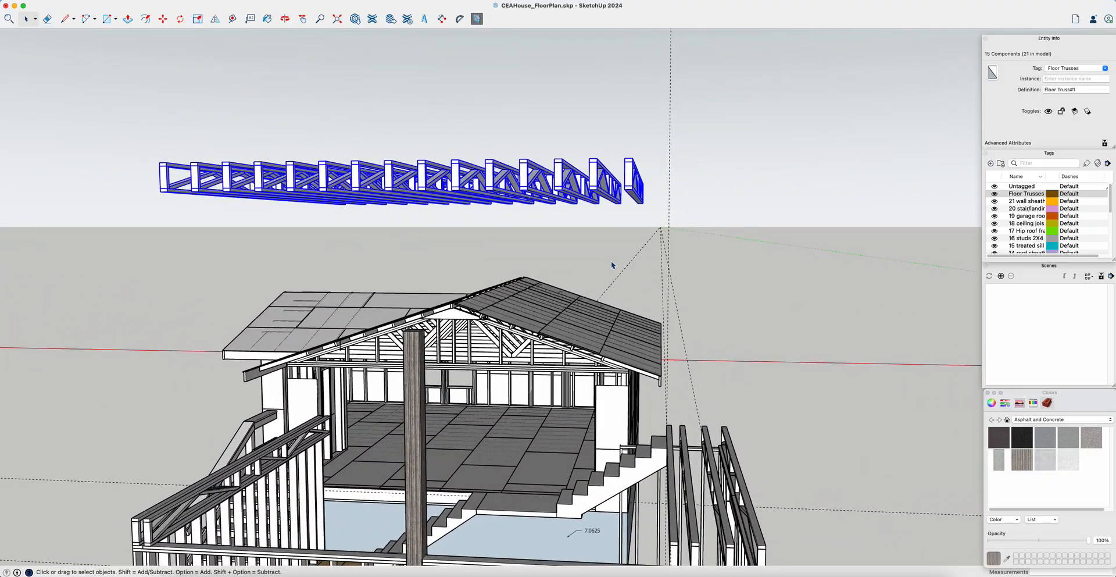
Move the 15 selected floor trusses about 14' 8 3/4" down onto the top plate of the stud walls.
left_click(636, 192)
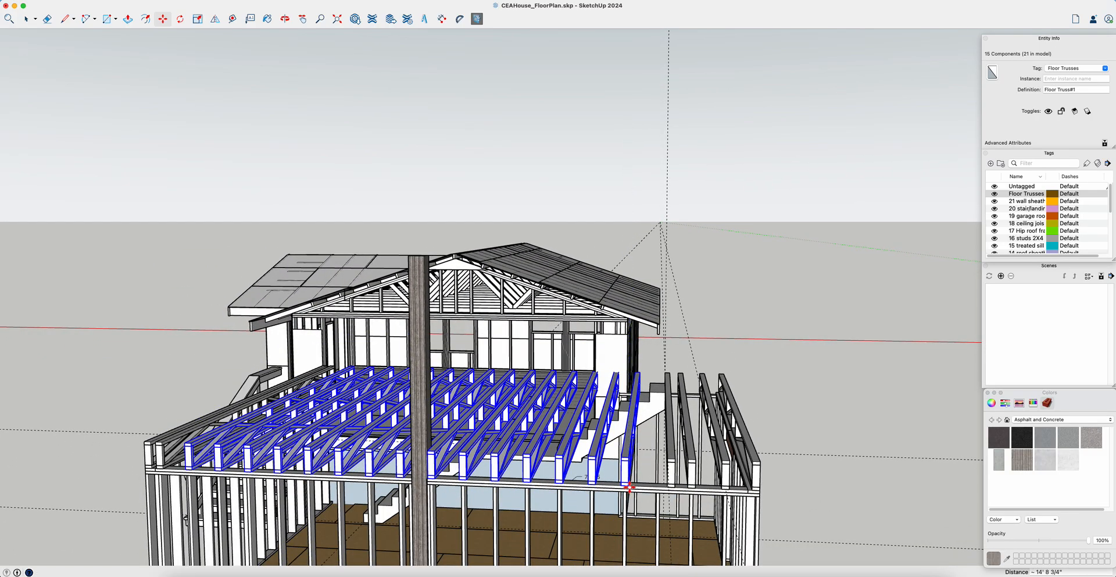
left_click(629, 487)
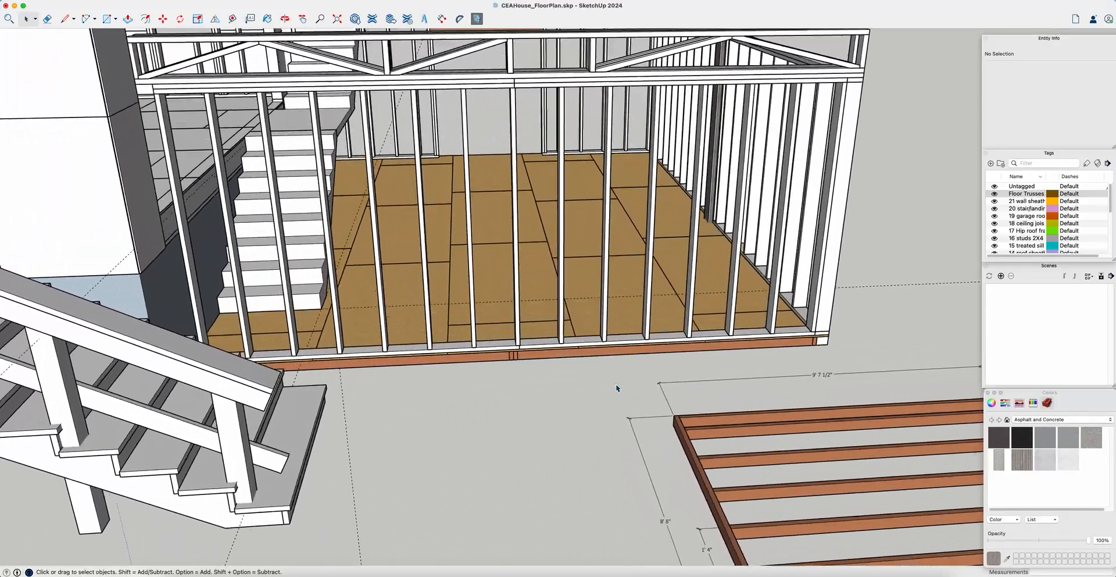
Measure the bottom edge of the stud wall's floor rim, from the corner beside the exterior stairs to the far corner.
scroll(617, 389, "up", 5)
middle_click_drag(616, 383, 516, 371)
key("t")
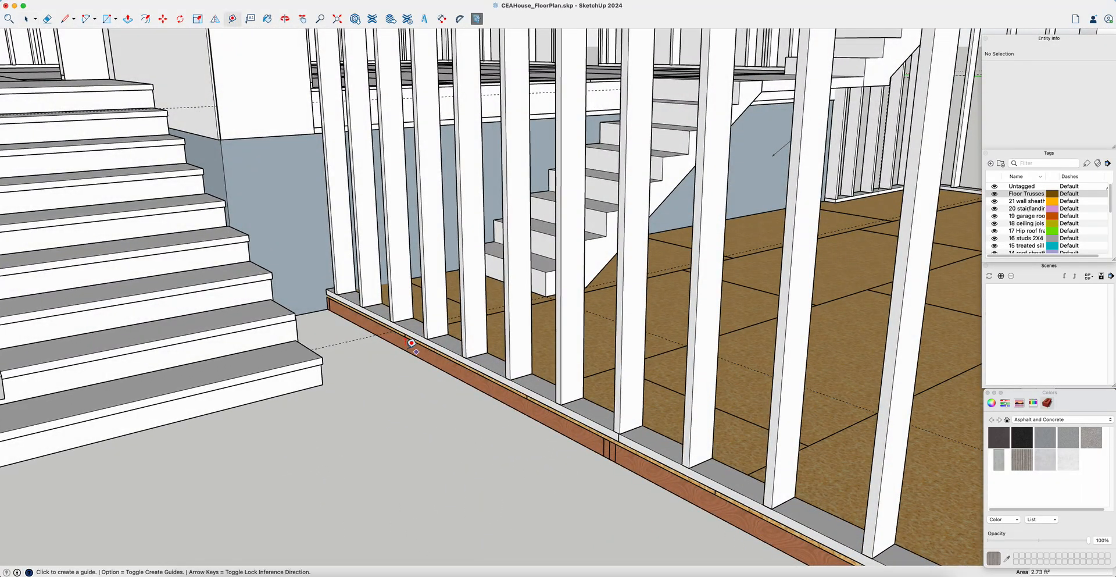
scroll(330, 305, "up", 4)
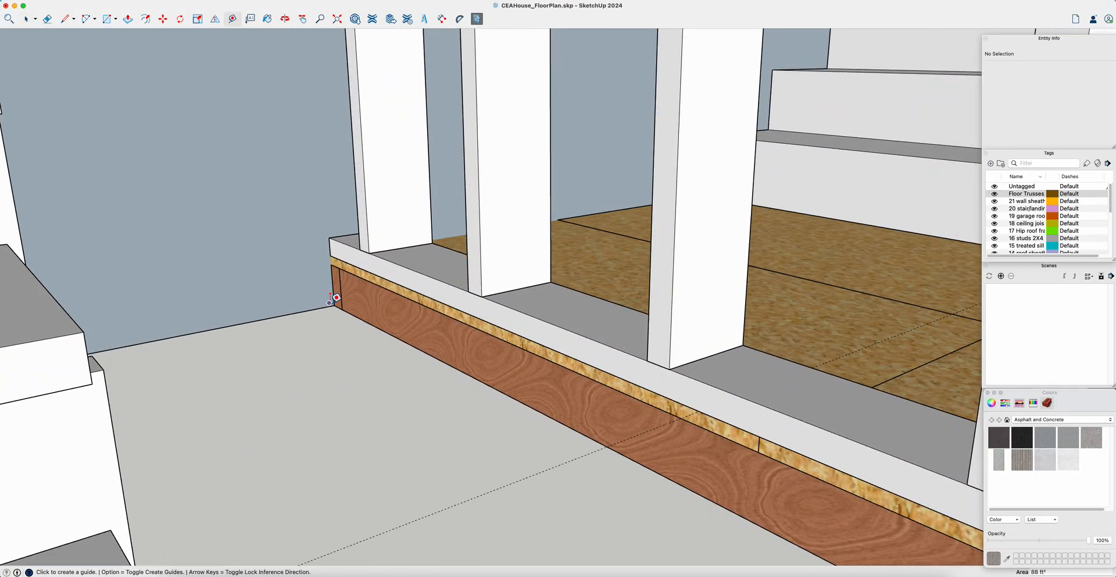
left_click(331, 304)
scroll(520, 390, "down", 3)
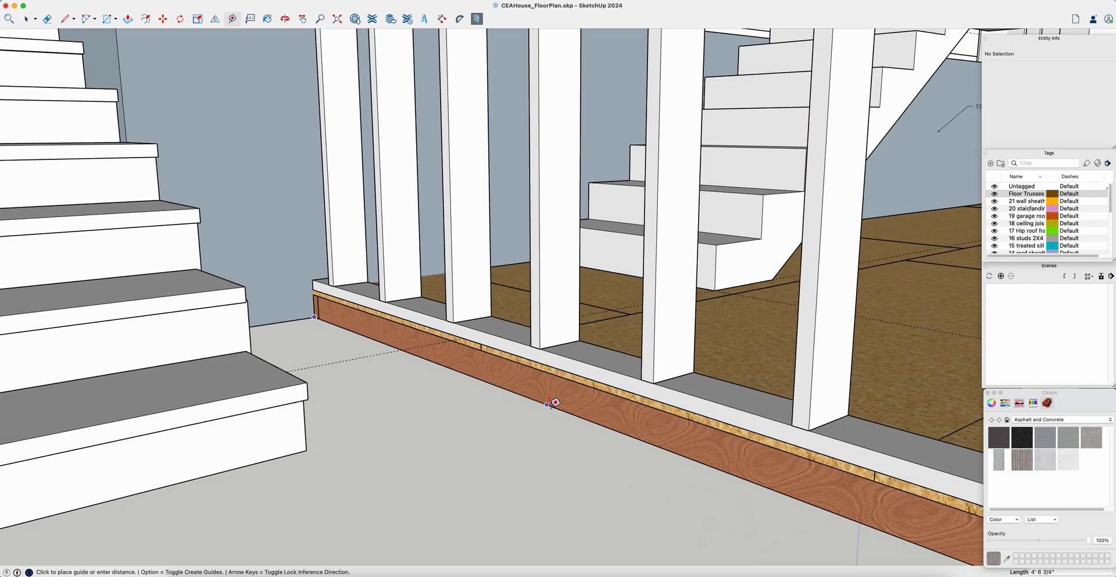
scroll(553, 402, "down", 6)
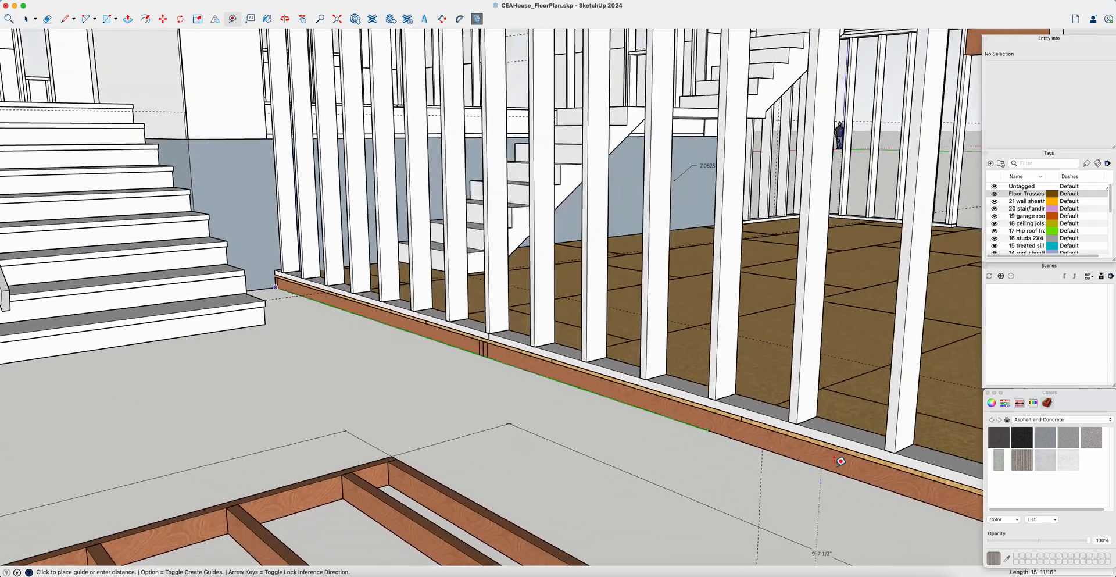
scroll(841, 461, "down", 1)
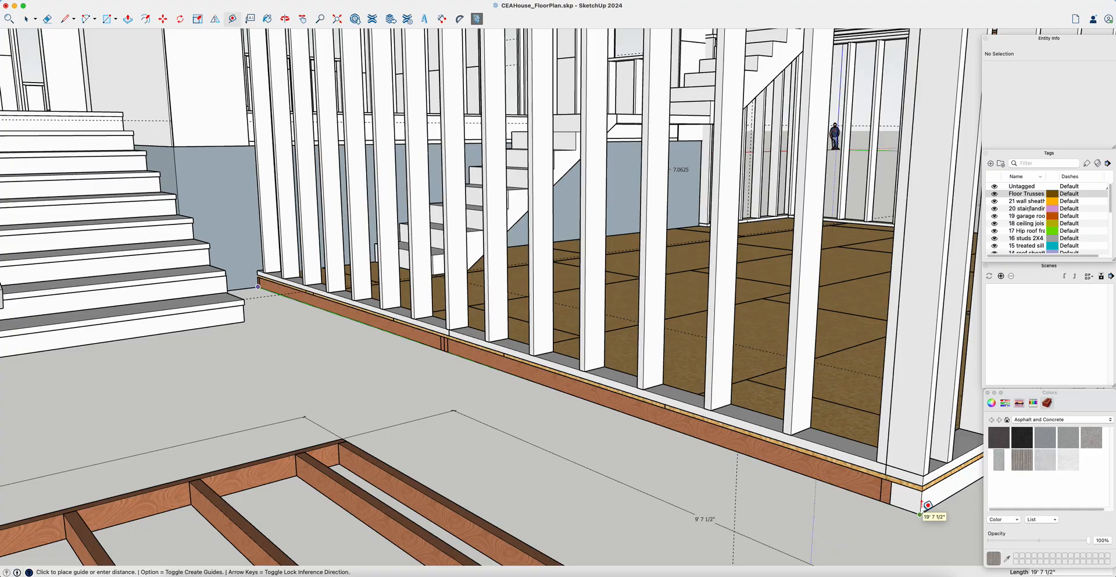
middle_click_drag(922, 512, 929, 511)
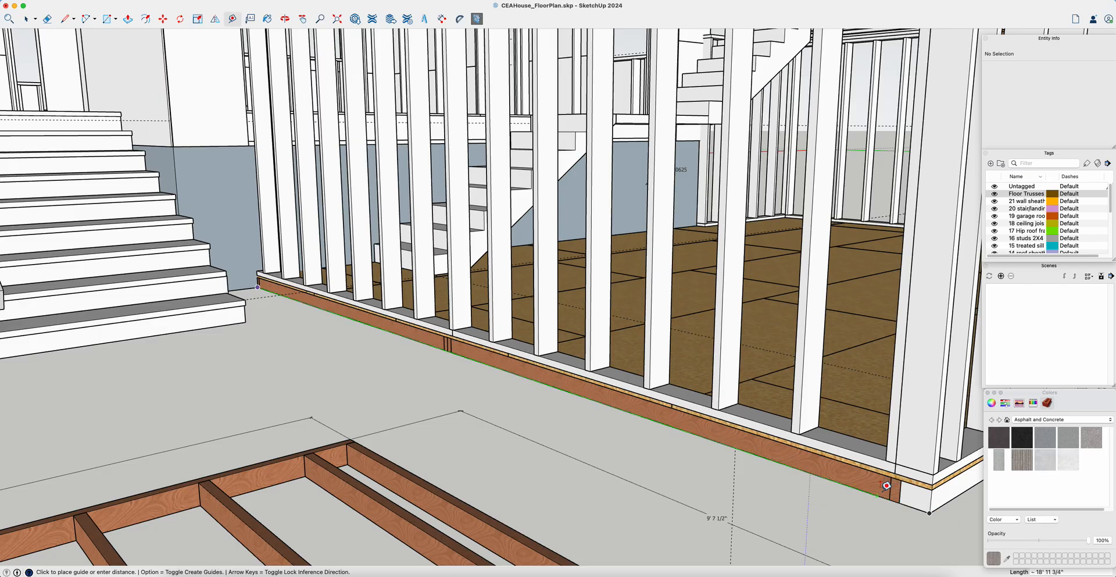
middle_click_drag(930, 513, 935, 512)
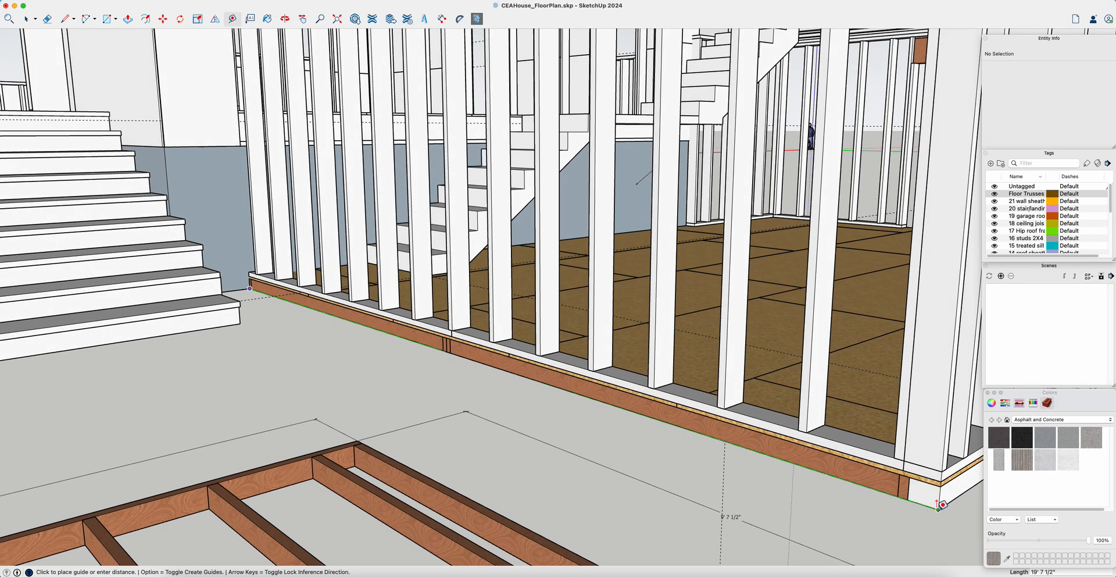
Place a vertical guide at the middle of the stud wall's floor rim, between the paired joists.
middle_click_drag(611, 419, 621, 396)
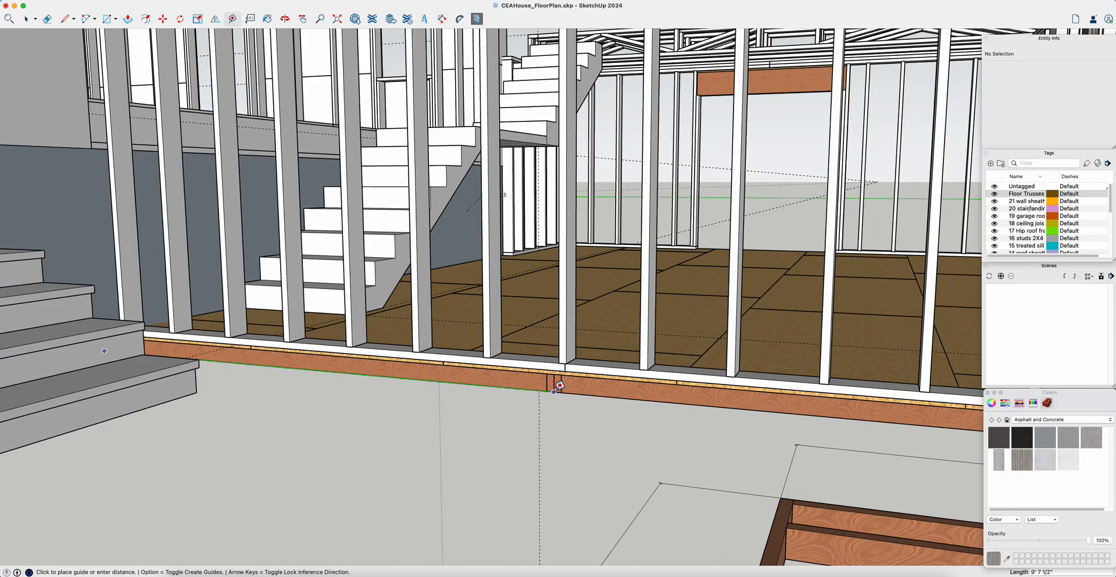
middle_click_drag(555, 381, 562, 378)
scroll(563, 386, "up", 3)
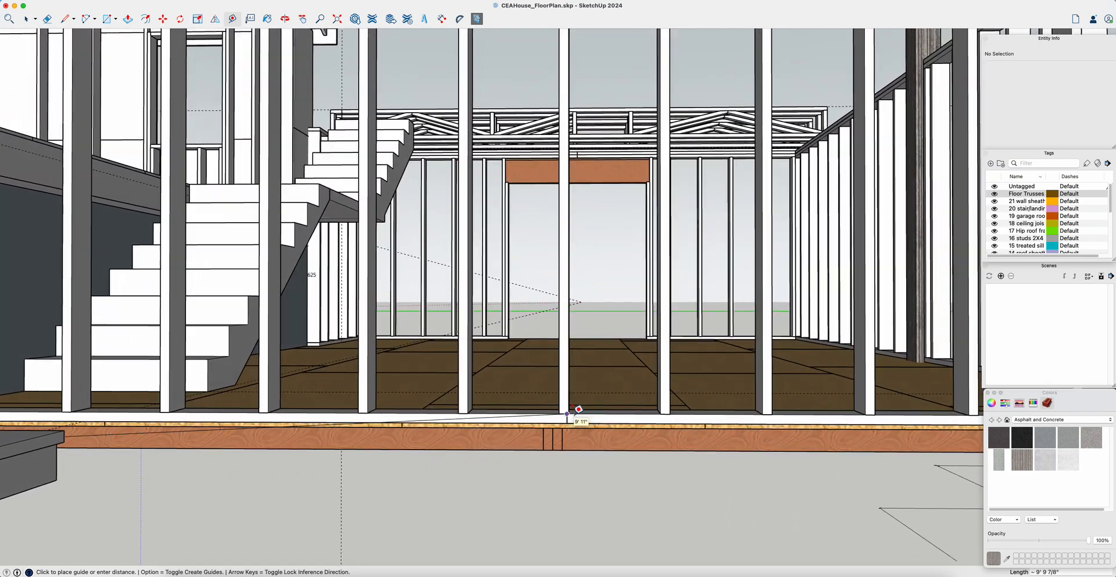
left_click(553, 452)
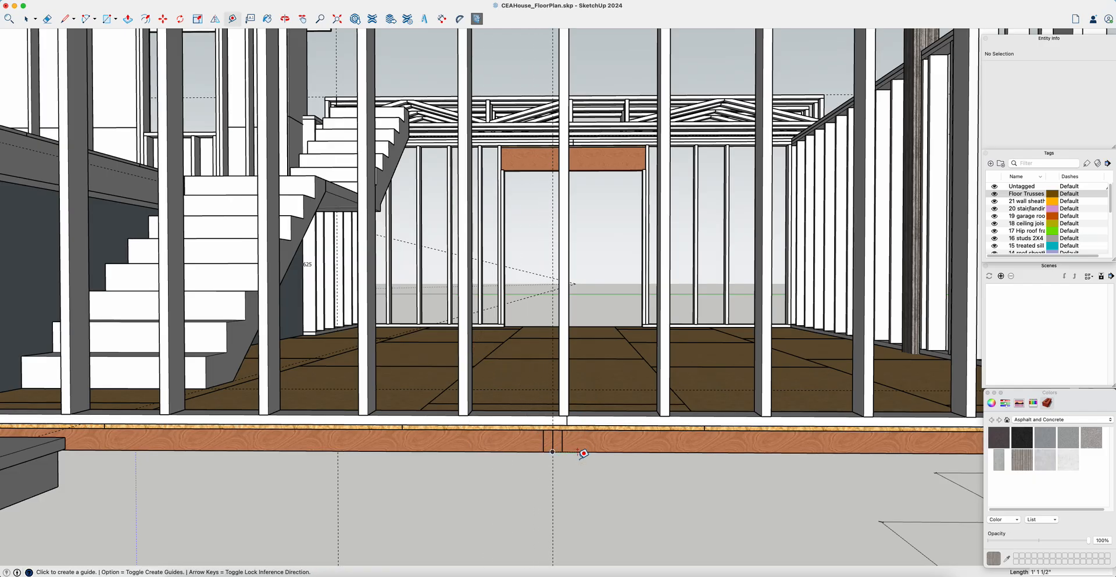
Add a parallel vertical guide 36" from the center guide, on the side away from the stairs.
scroll(580, 446, "up", 3)
scroll(582, 443, "up", 1)
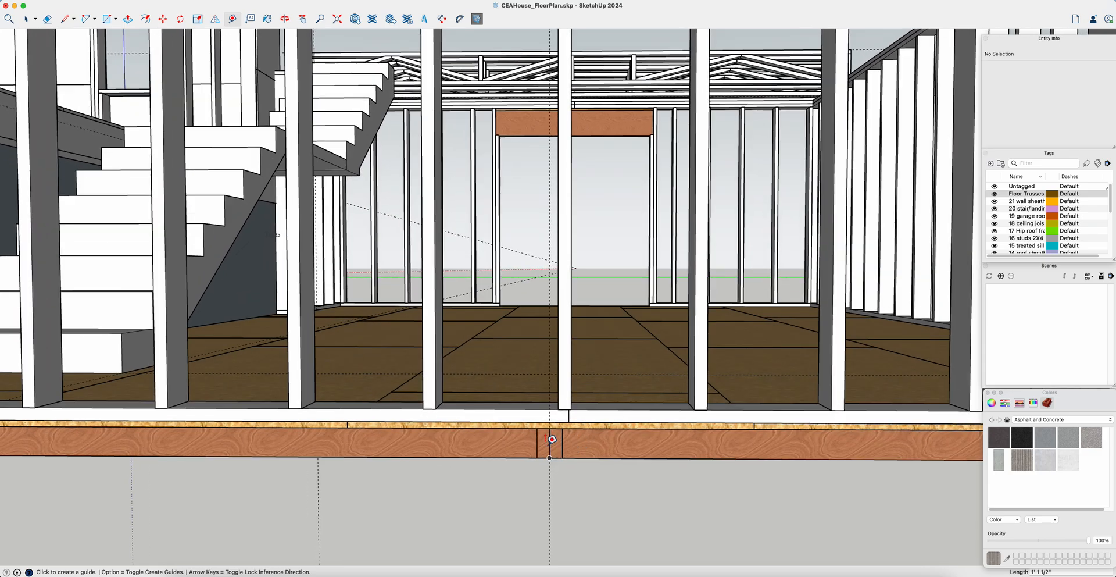
scroll(554, 436, "up", 2)
left_click(549, 442)
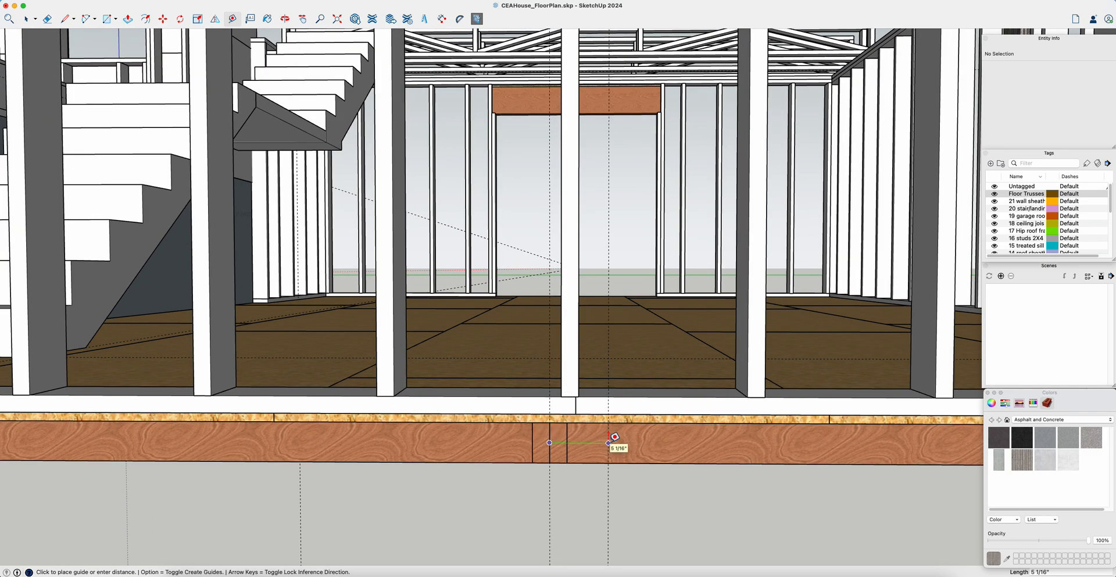
key("Return")
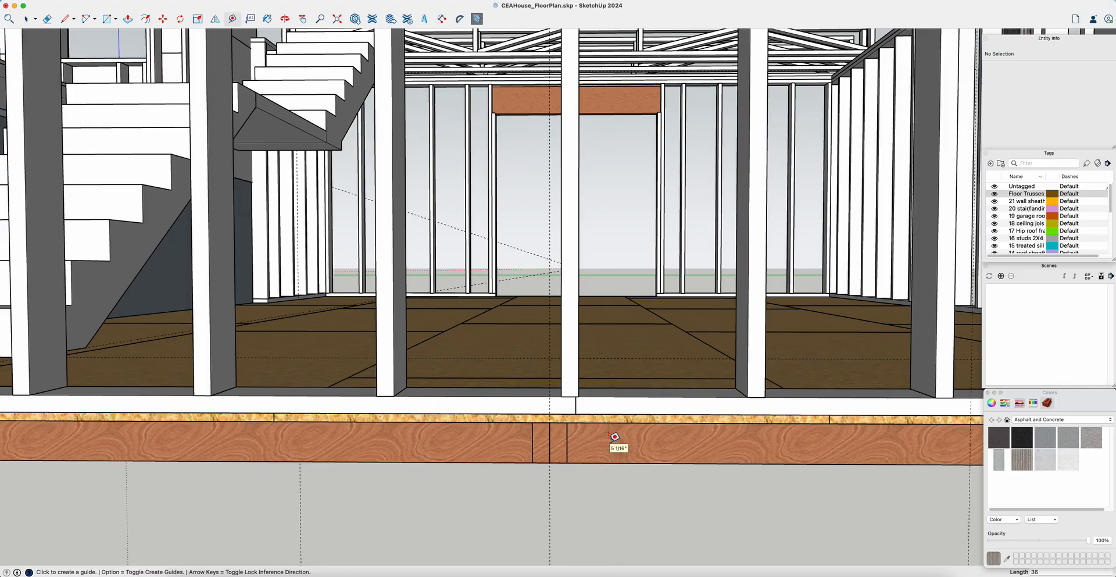
Add a parallel vertical guide on the stair side of the center guide, mirroring the guide on the far side.
scroll(615, 436, "down", 2)
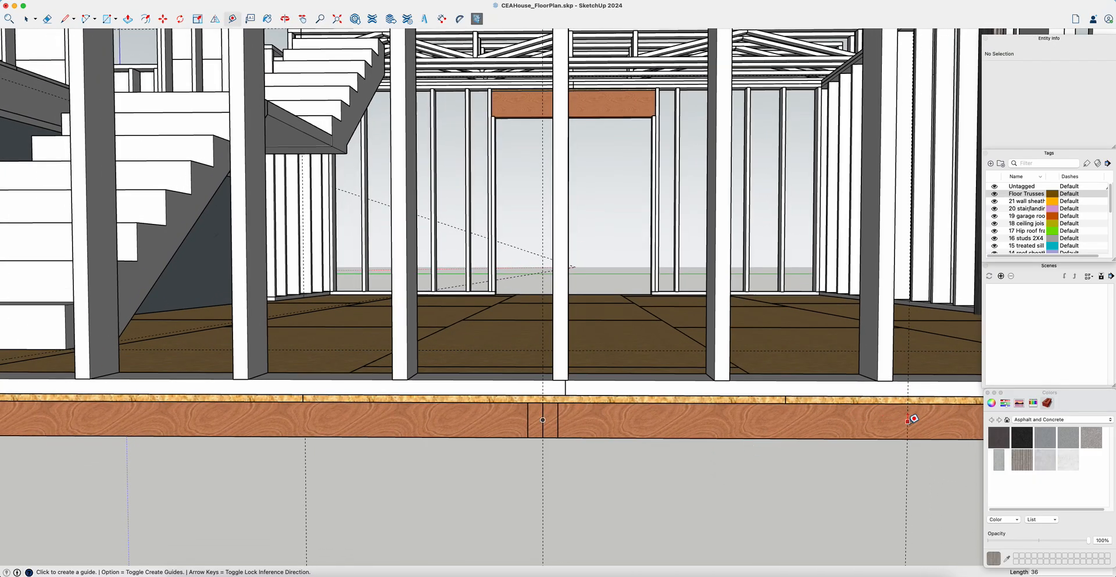
left_click(908, 431)
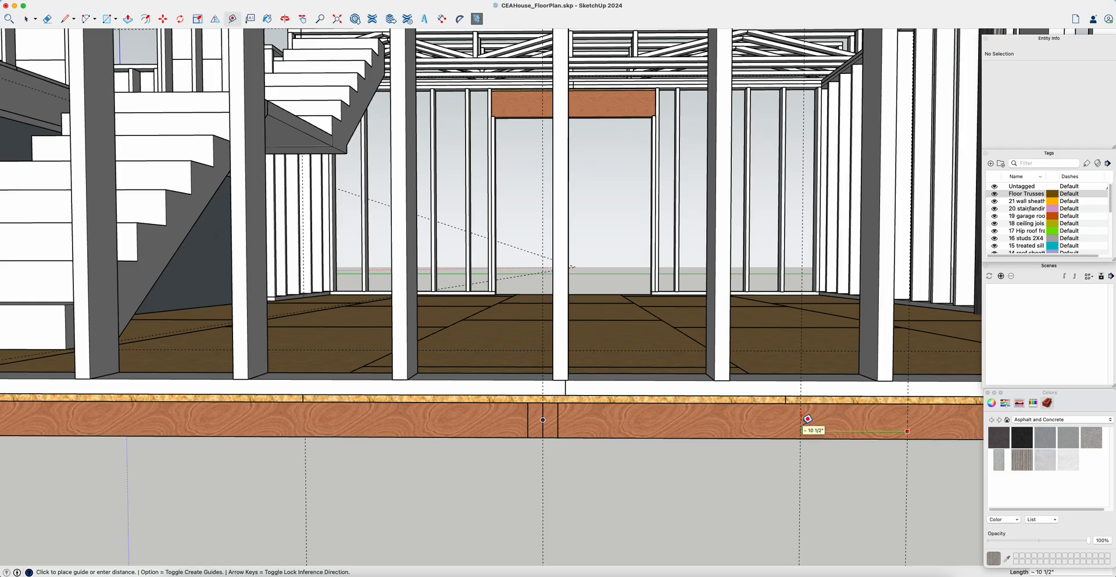
key("Return")
middle_click_drag(804, 424, 595, 424)
Move the stud beside the stair-side guide 6 1/2" toward the stairs so its opening-side edge sits on the guide.
key("space")
left_click(297, 381)
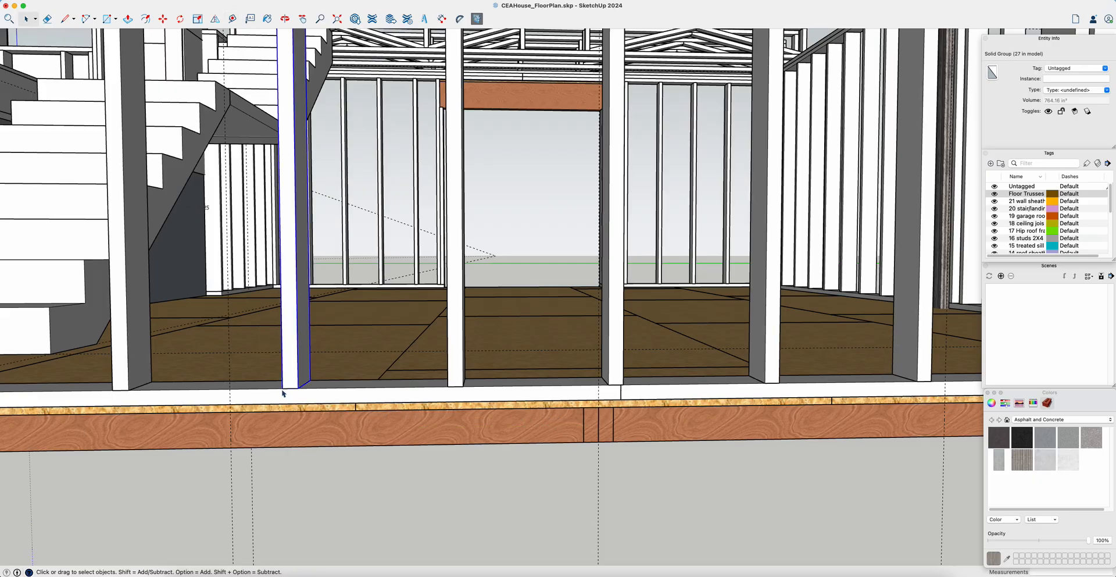
key("m")
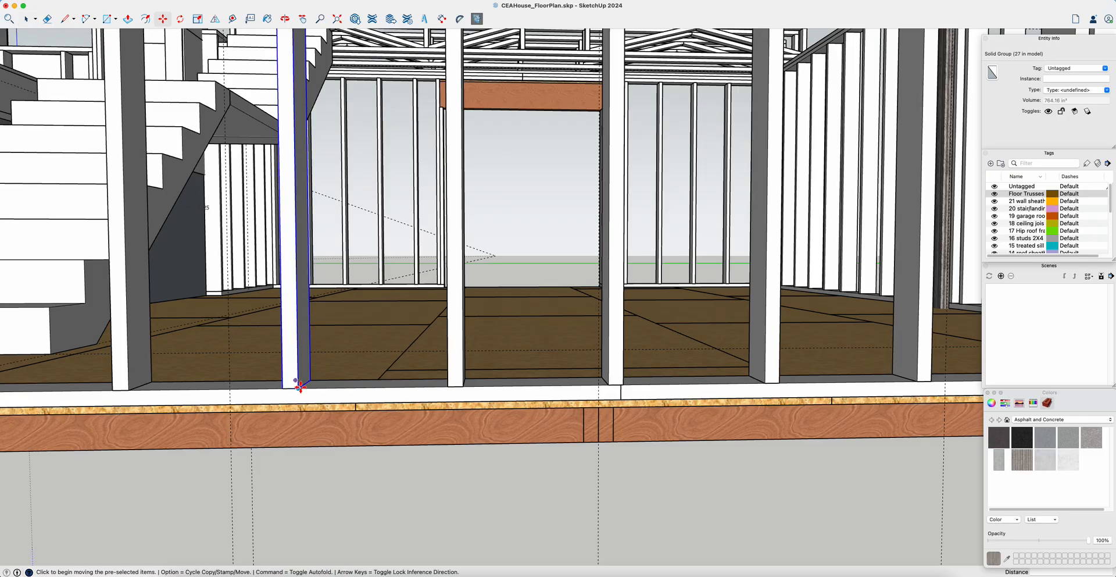
left_click(294, 384)
left_click(230, 389)
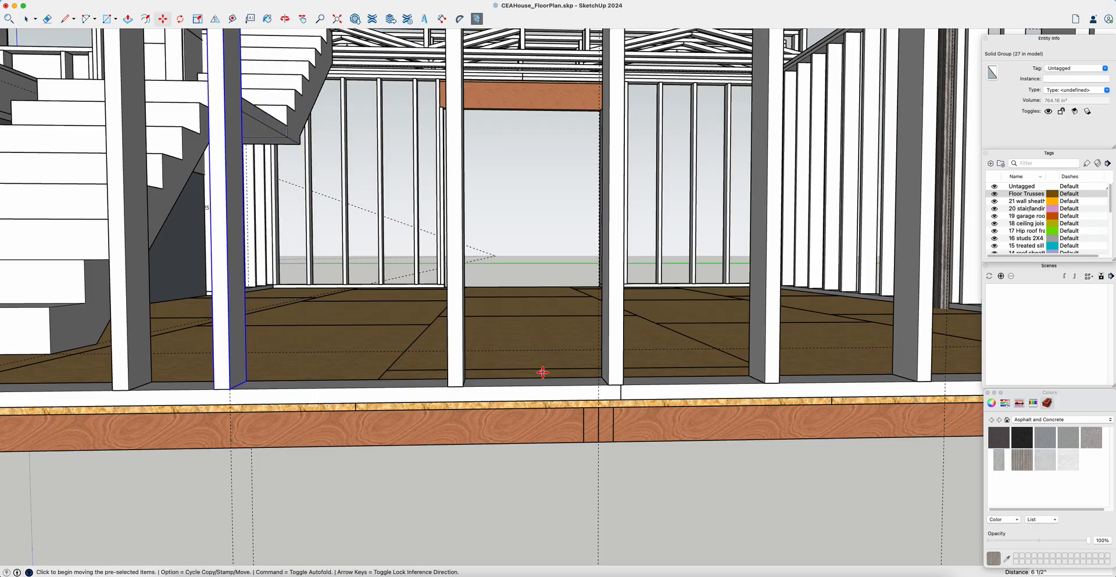
Move the stud just inside the far guide outward so its opening-side edge sits on that guide.
scroll(546, 376, "down", 3)
key("space")
left_click(739, 366)
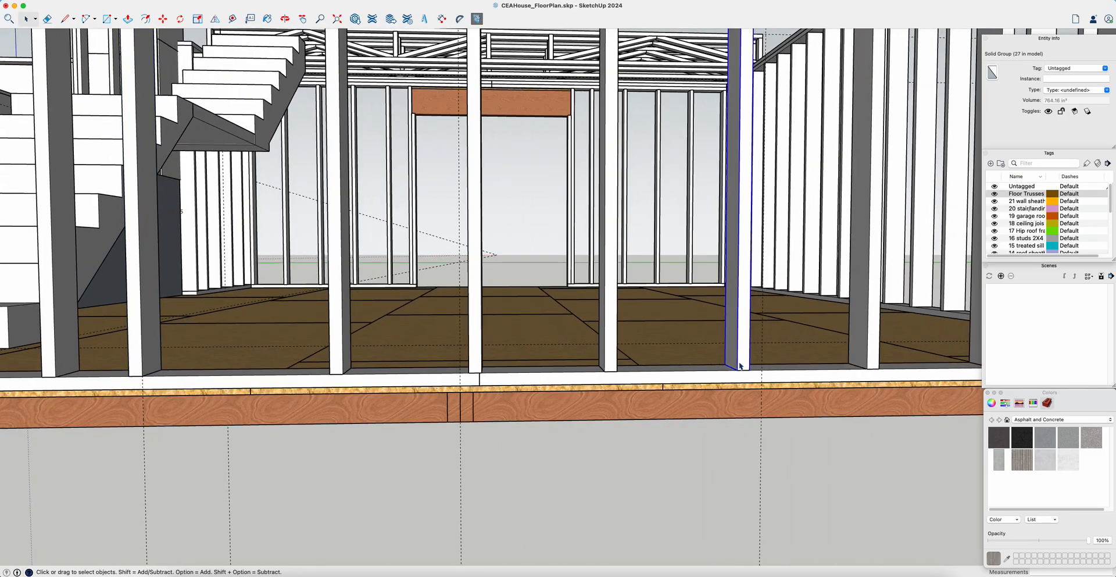
key("m")
left_click(735, 368)
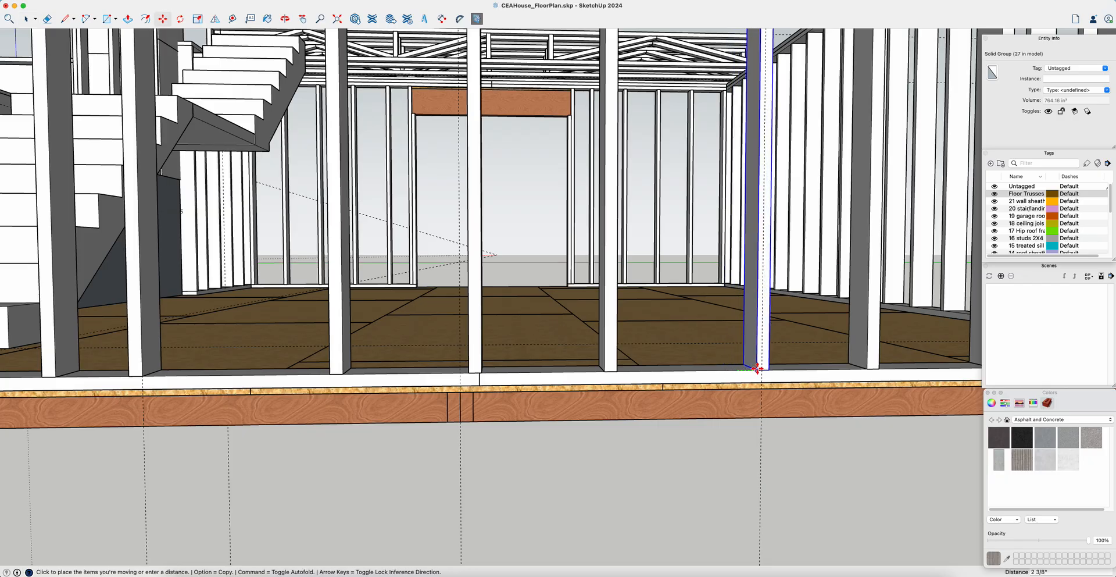
left_click(761, 368)
key("space")
scroll(622, 366, "up", 4)
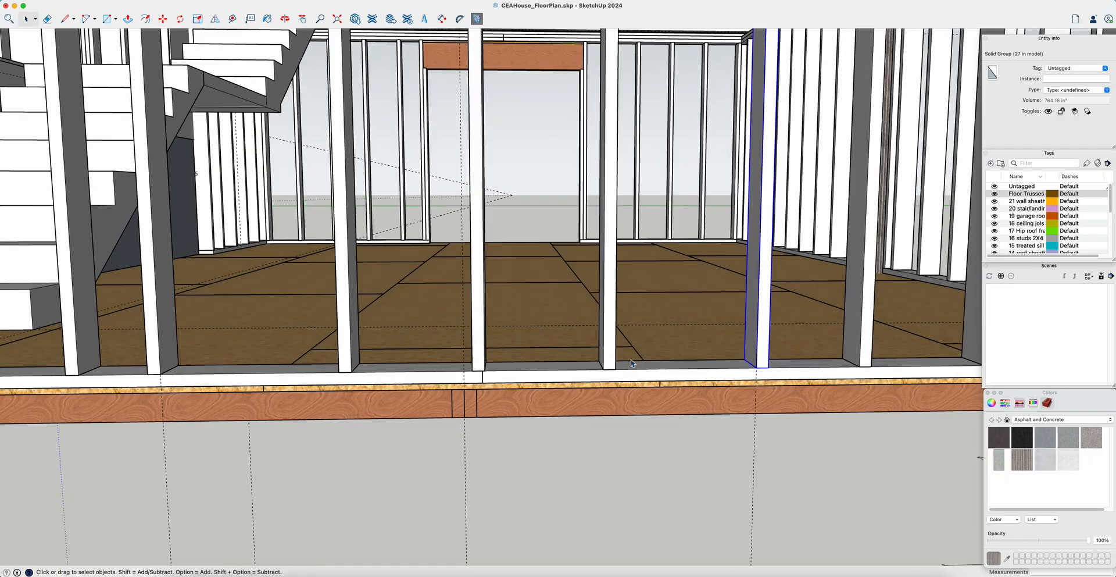
Delete the three studs standing between the two repositioned studs to clear the wall opening.
left_click(619, 334)
key("Delete")
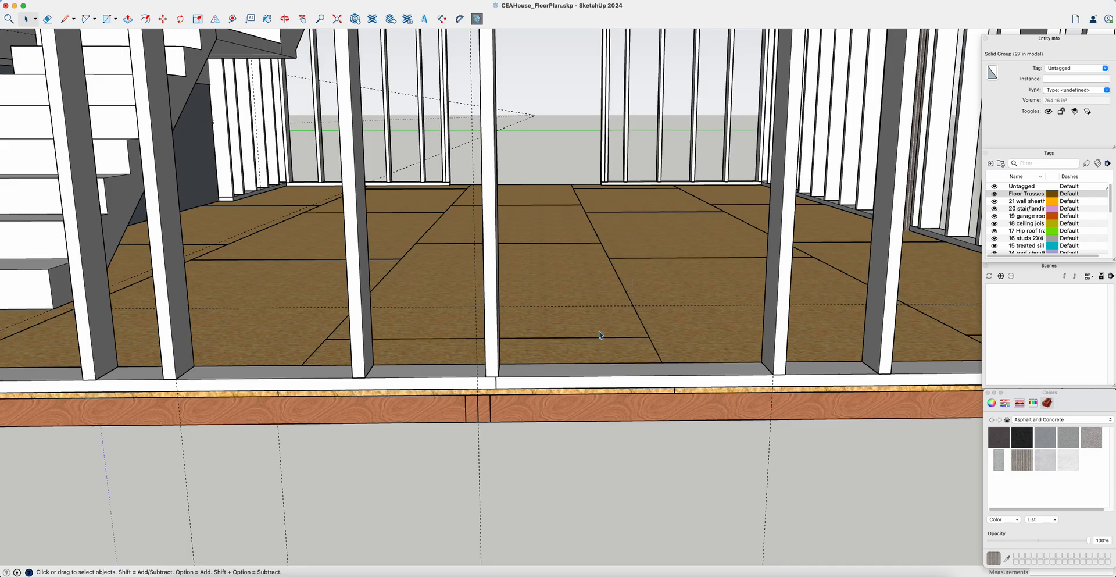
left_click(495, 342)
key("Delete")
left_click(369, 345)
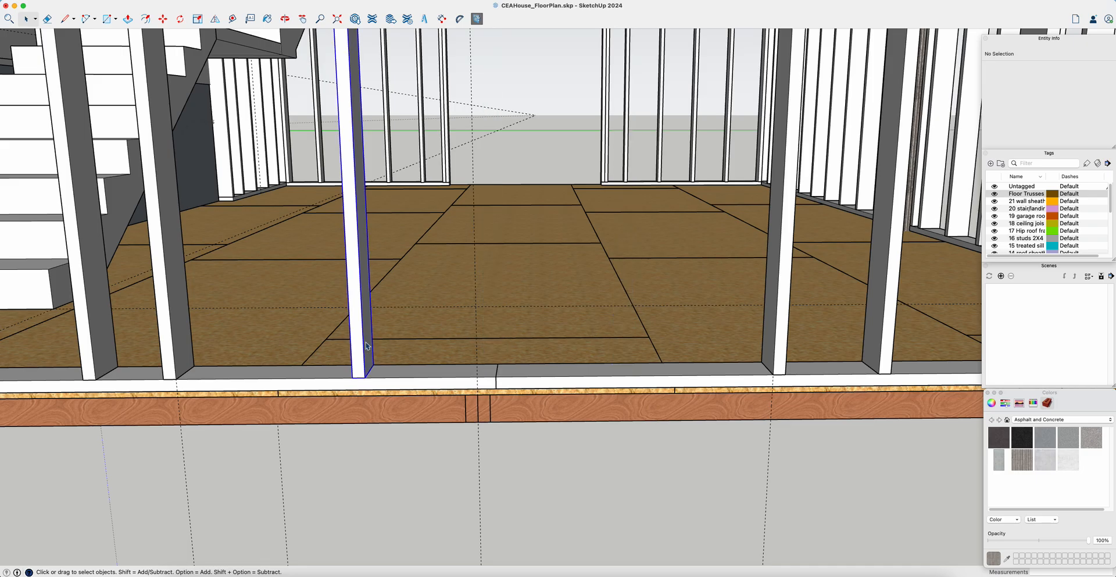
key("Delete")
Open the stair-side bottom plate for editing and draw a line across its top flush with the opening-side stud face.
middle_click_drag(368, 345, 407, 360)
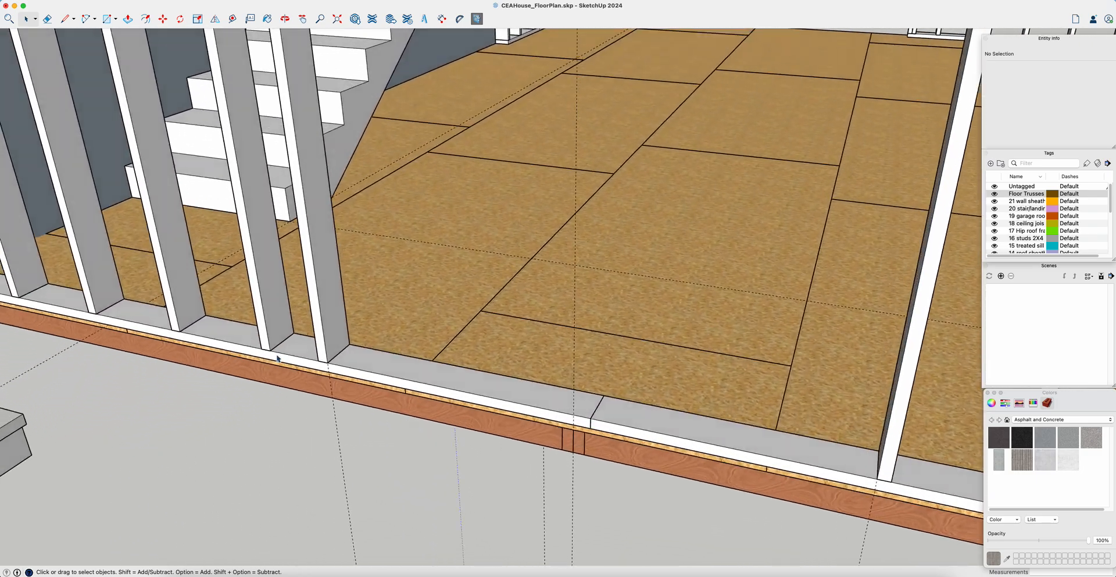
scroll(303, 333, "up", 5)
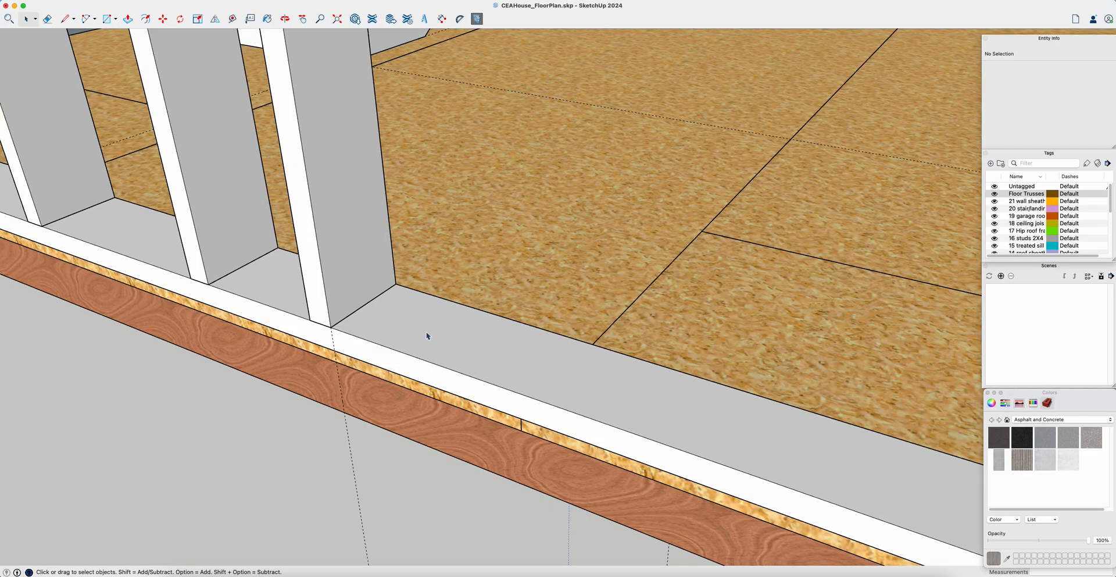
triple_click(427, 336)
key("l")
left_click(396, 284)
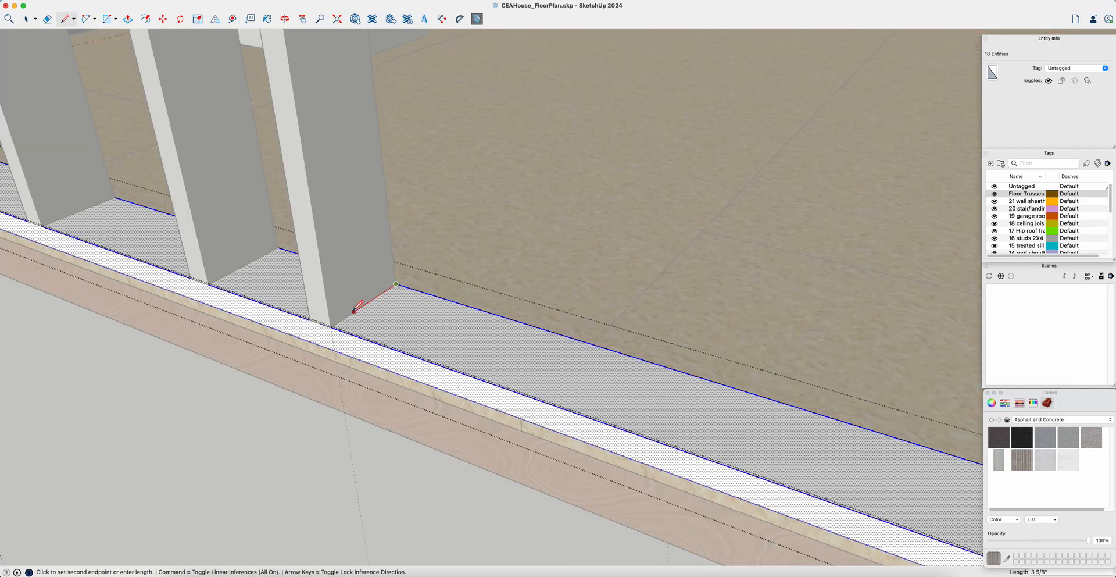
left_click(331, 325)
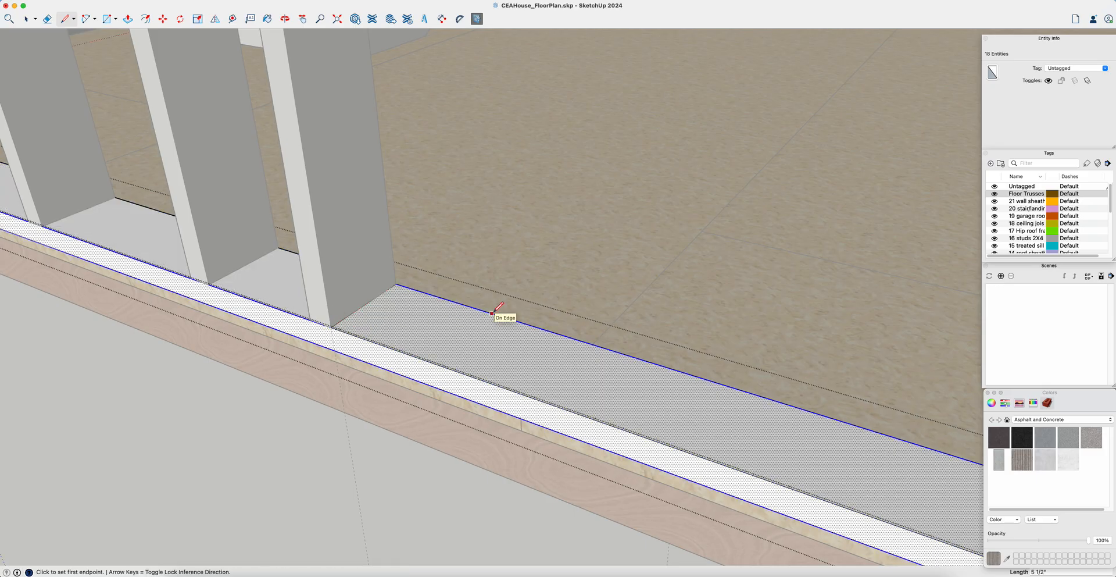
Push the section of the stair-side bottom plate inside the opening down 1 1/2" to remove it.
scroll(494, 311, "down", 5)
key("space")
left_click(538, 356)
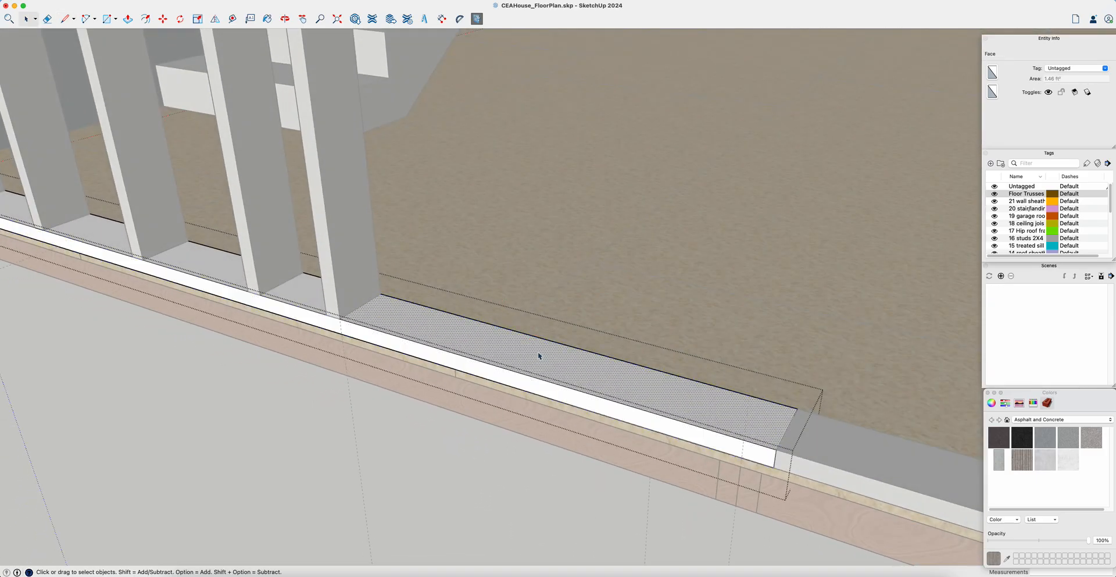
key("p")
left_click(535, 356)
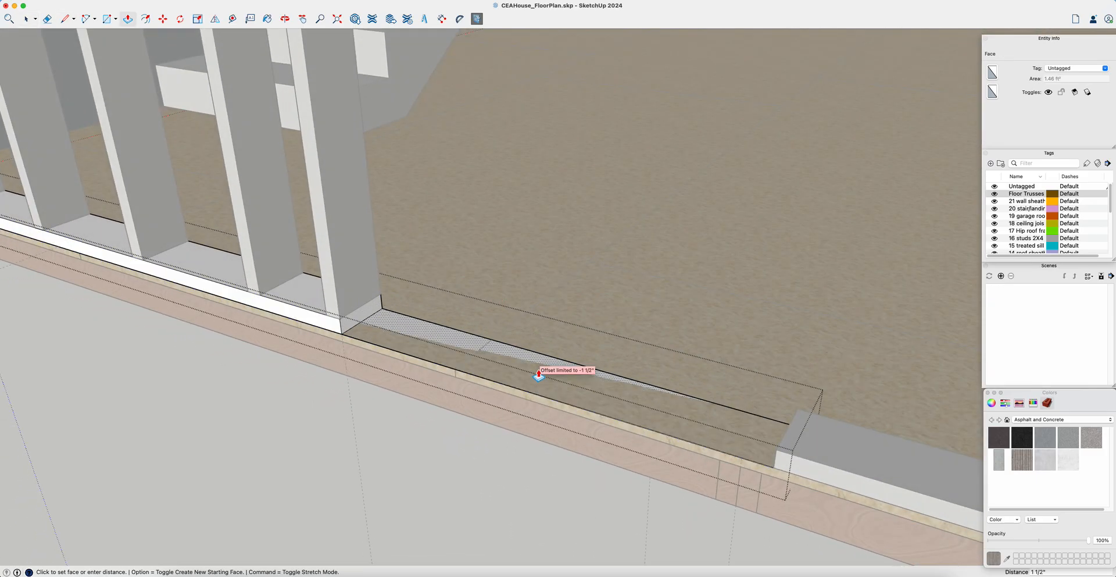
left_click(537, 372)
Try to draw a cut line across the far bottom plate along the opening-side stud face.
scroll(594, 312, "down", 8)
middle_click_drag(593, 312, 591, 312)
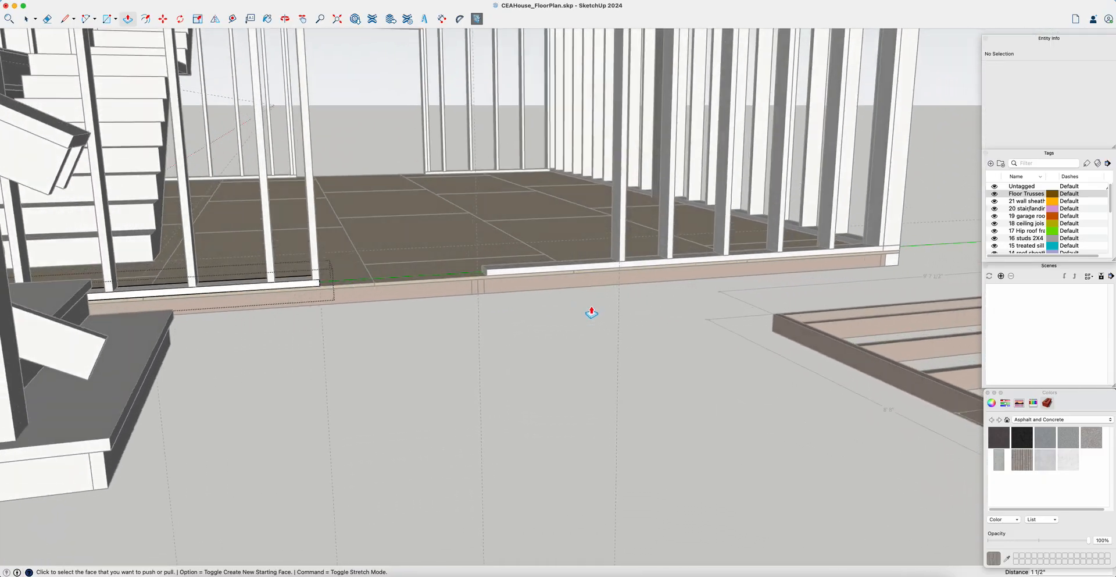
scroll(589, 313, "up", 4)
key("l")
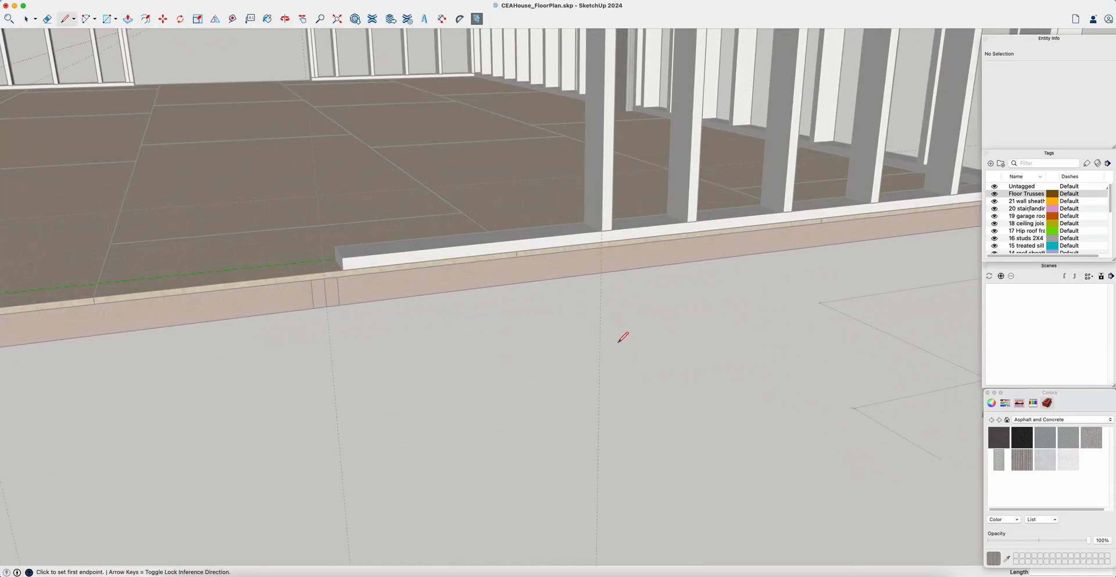
scroll(623, 337, "up", 10)
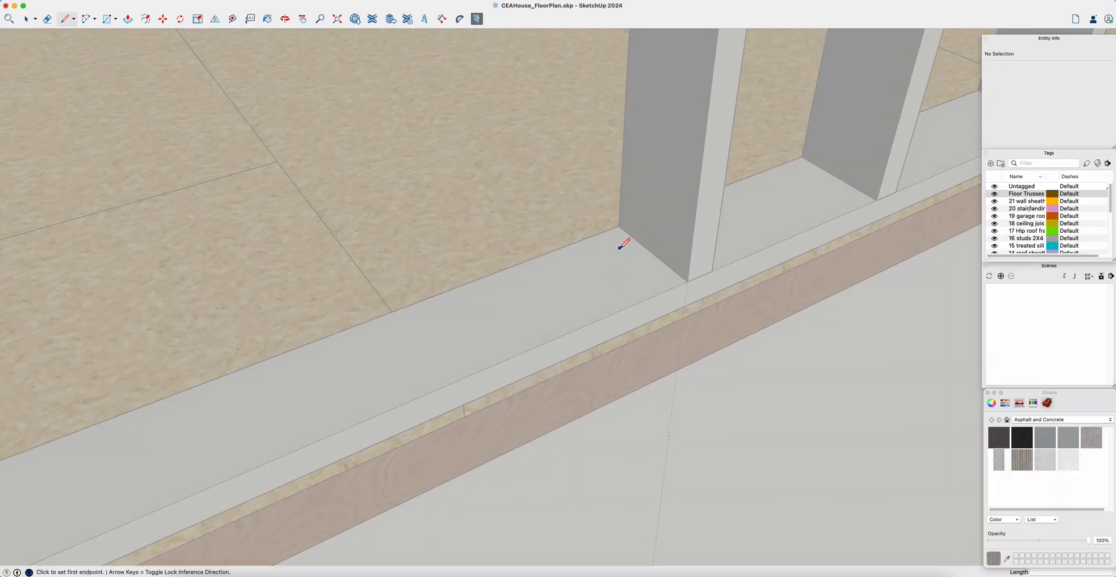
left_click(619, 225)
left_click(688, 281)
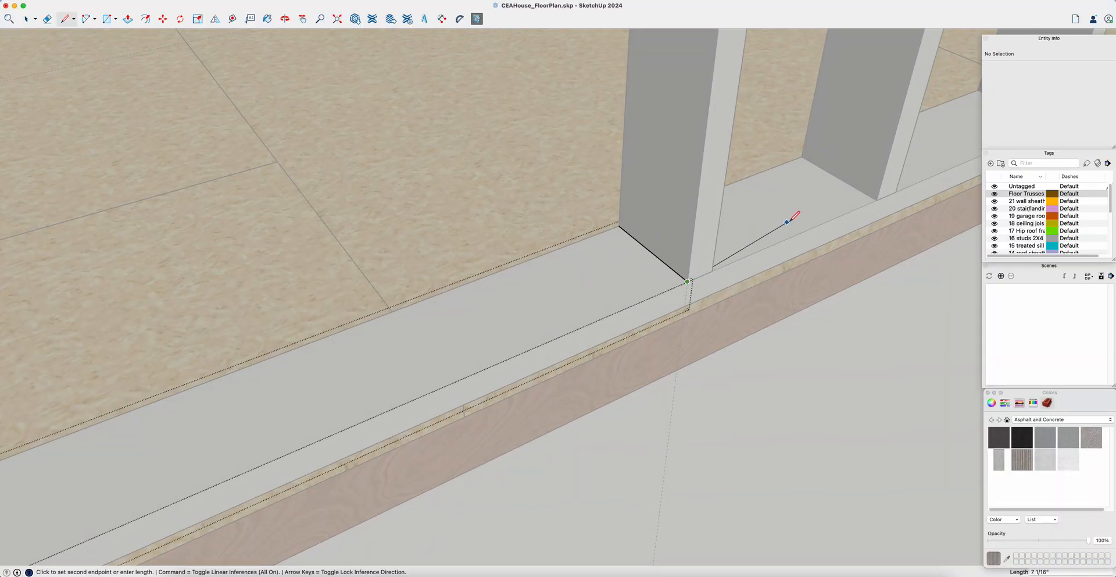
key("space")
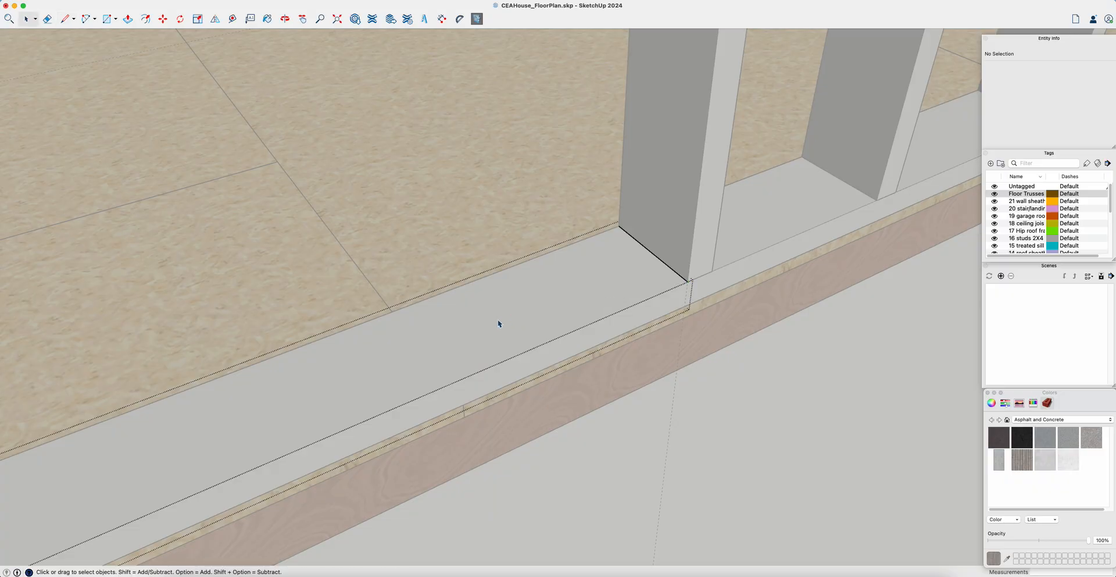
Open the far bottom plate for editing and draw a line across its top flush with the opening-side stud face.
double_click(538, 303)
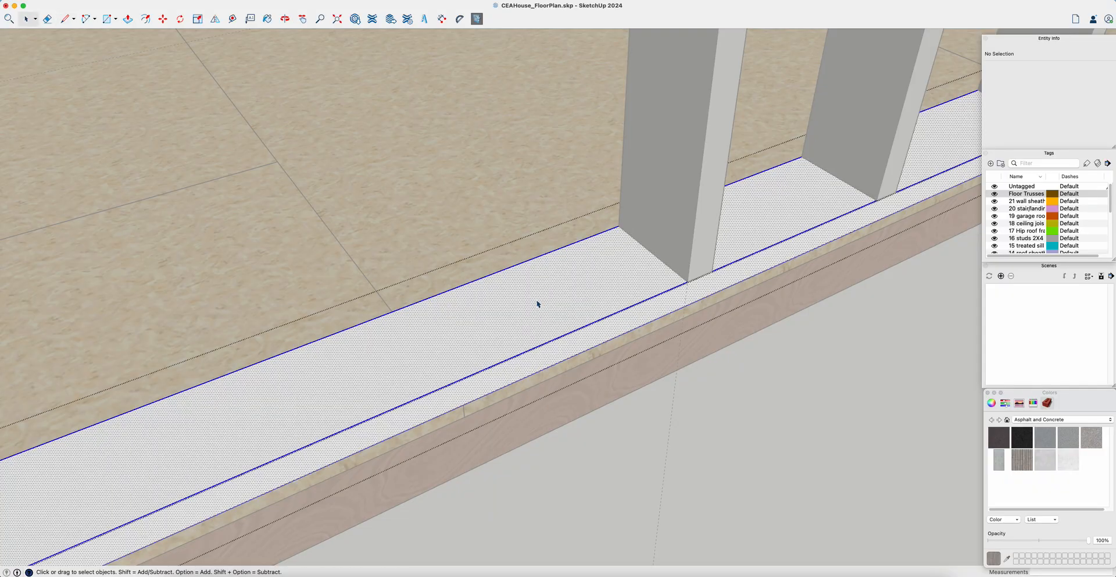
left_click(561, 303)
left_click(735, 412)
left_click(592, 310)
double_click(589, 305)
left_click(592, 298)
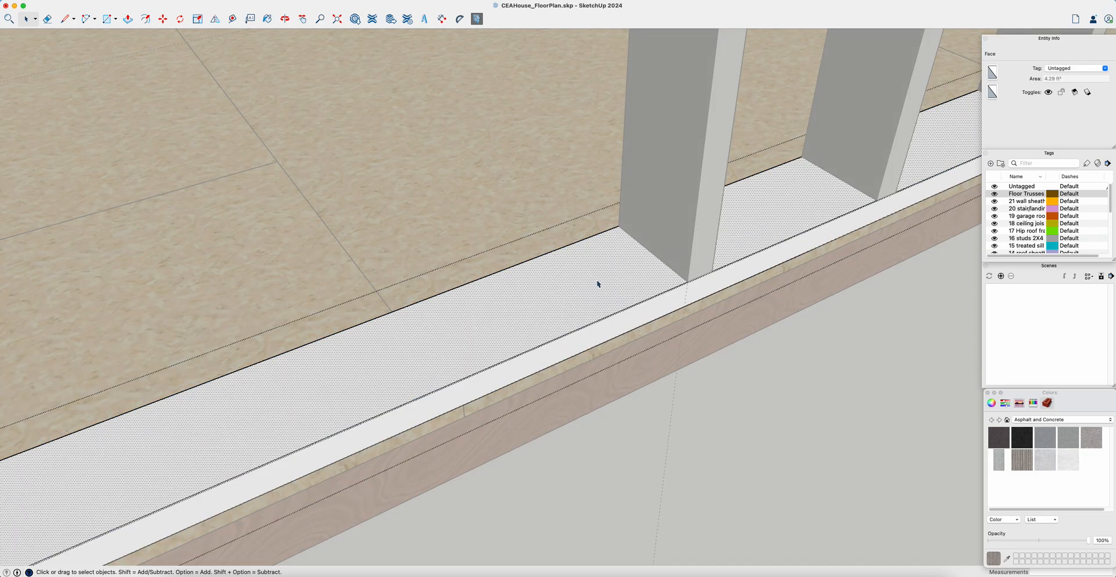
key("l")
left_click(619, 226)
left_click(687, 281)
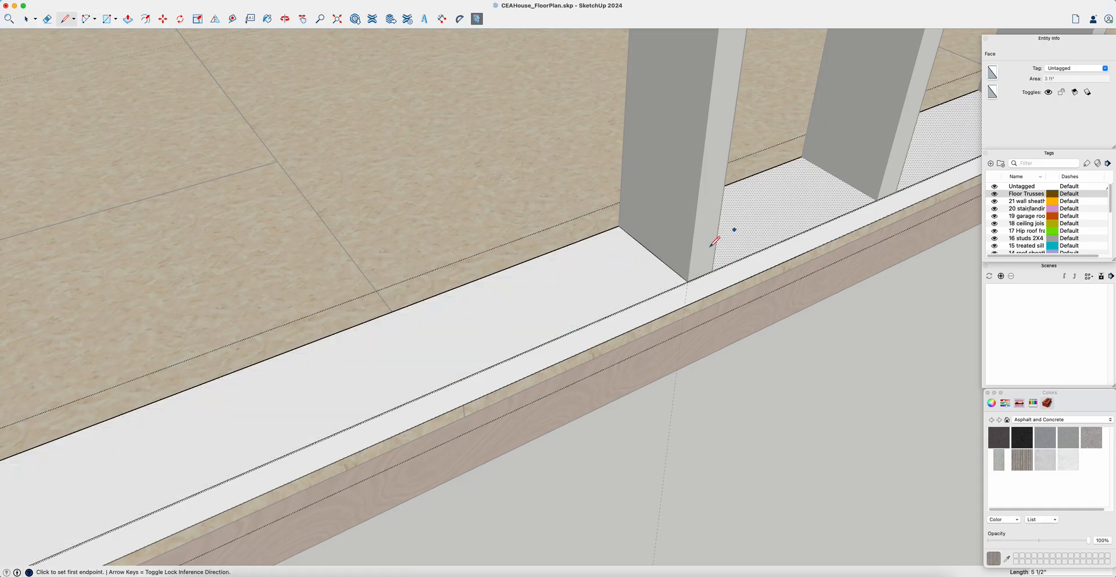
Push the far bottom plate's section inside the opening down 1 1/2" to remove it and finish editing the plate.
key("space")
left_click(558, 294)
key("p")
left_click(596, 286)
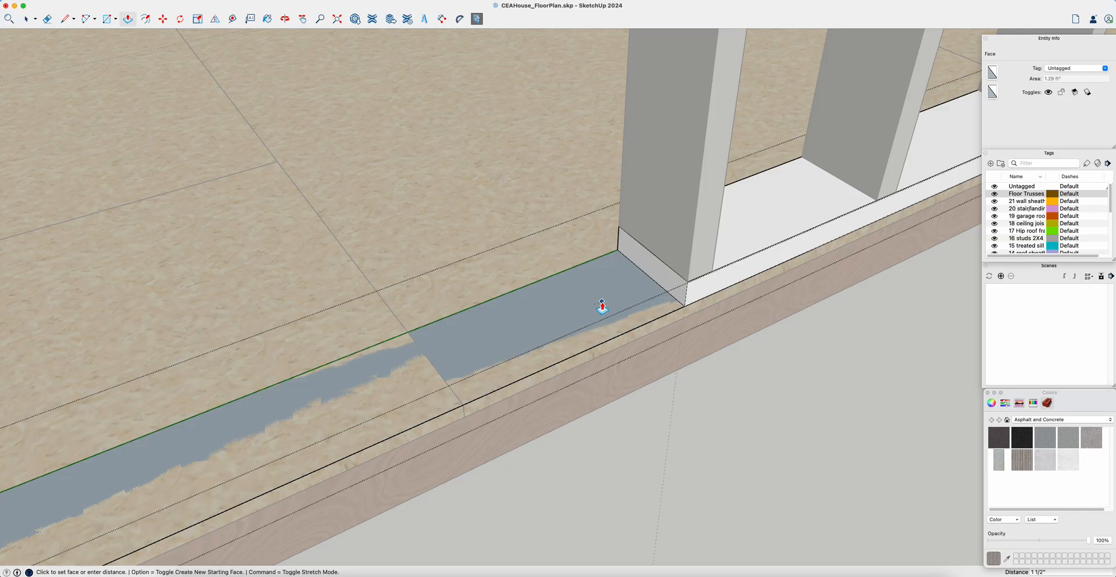
left_click(605, 312)
scroll(536, 277, "down", 10)
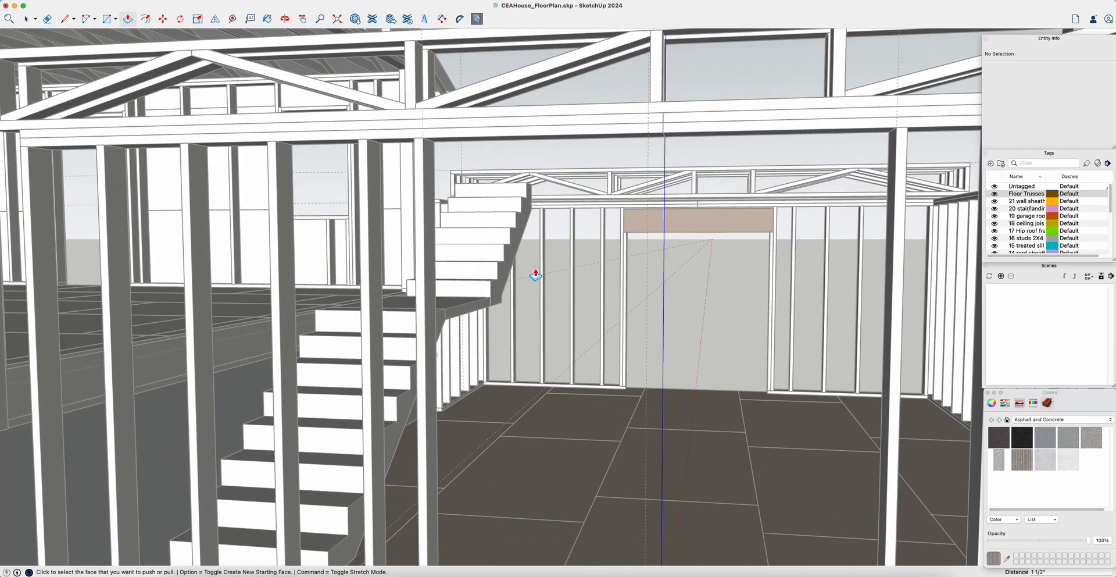
key("space")
left_click(697, 283)
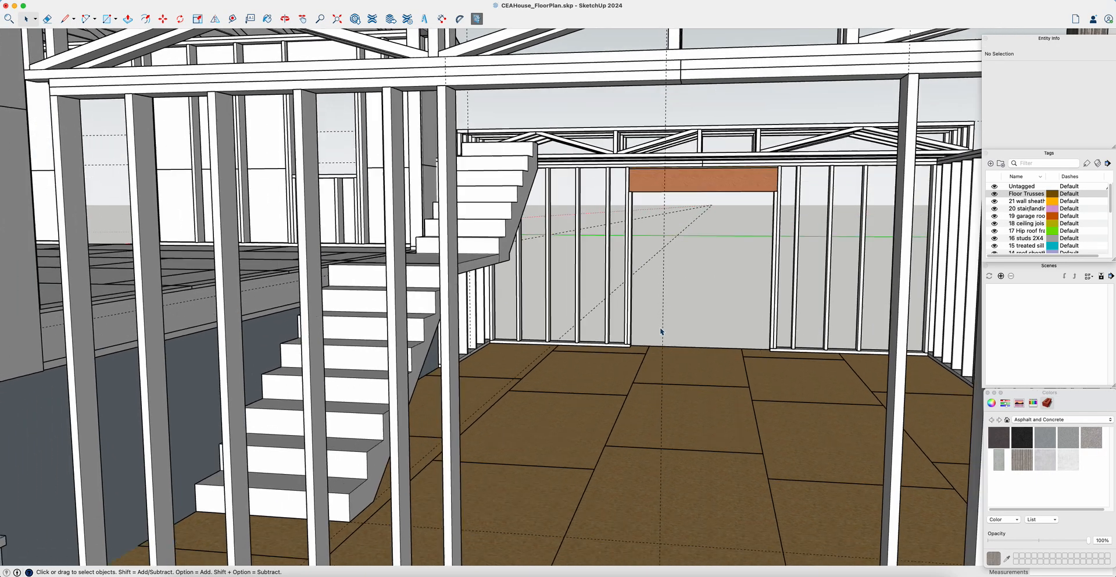
Move the stud at the cut end of the stair-side bottom plate 1.5" back from the opening along the green axis.
scroll(661, 331, "down", 5)
scroll(661, 372, "up", 3)
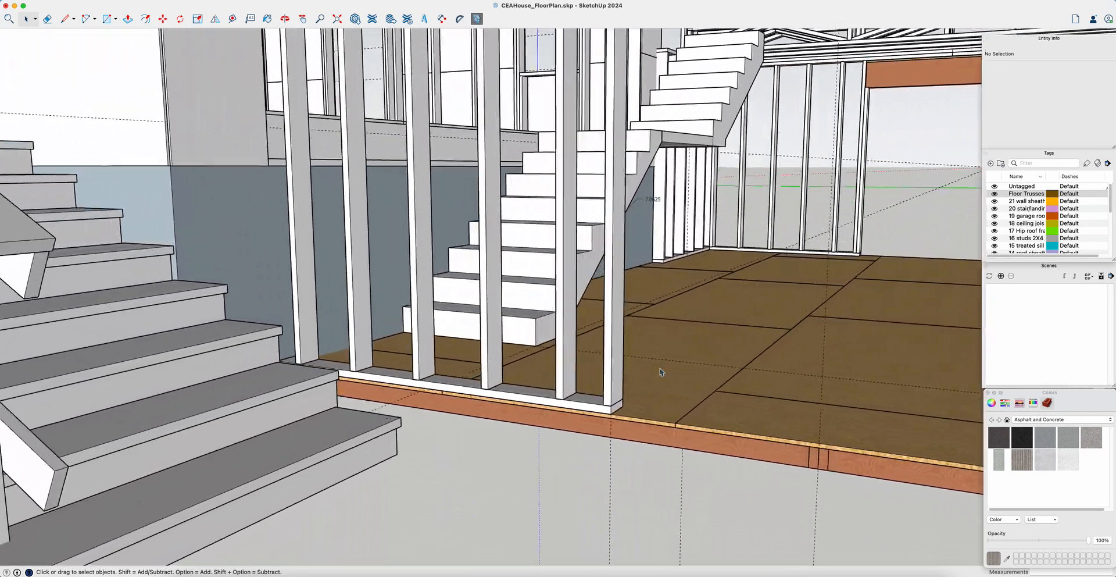
scroll(660, 372, "up", 5)
left_click(662, 446)
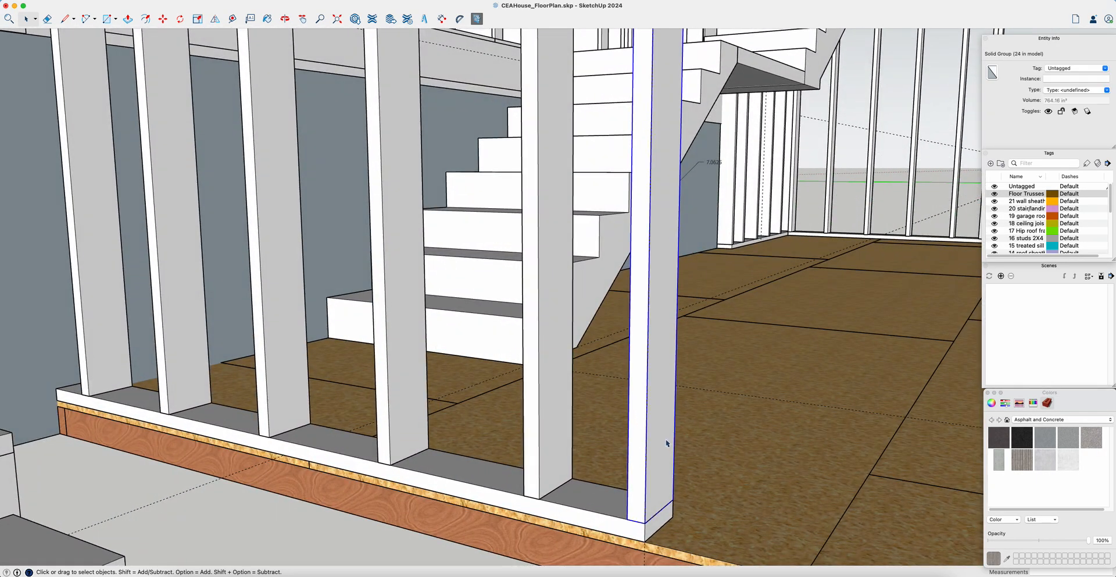
key("m")
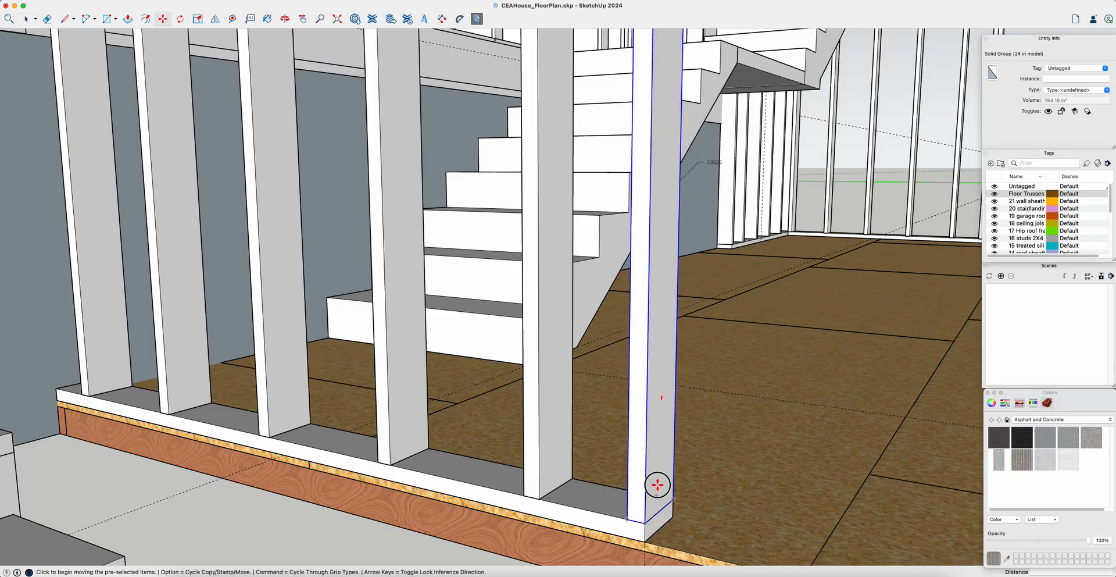
left_click(644, 481)
key("Left")
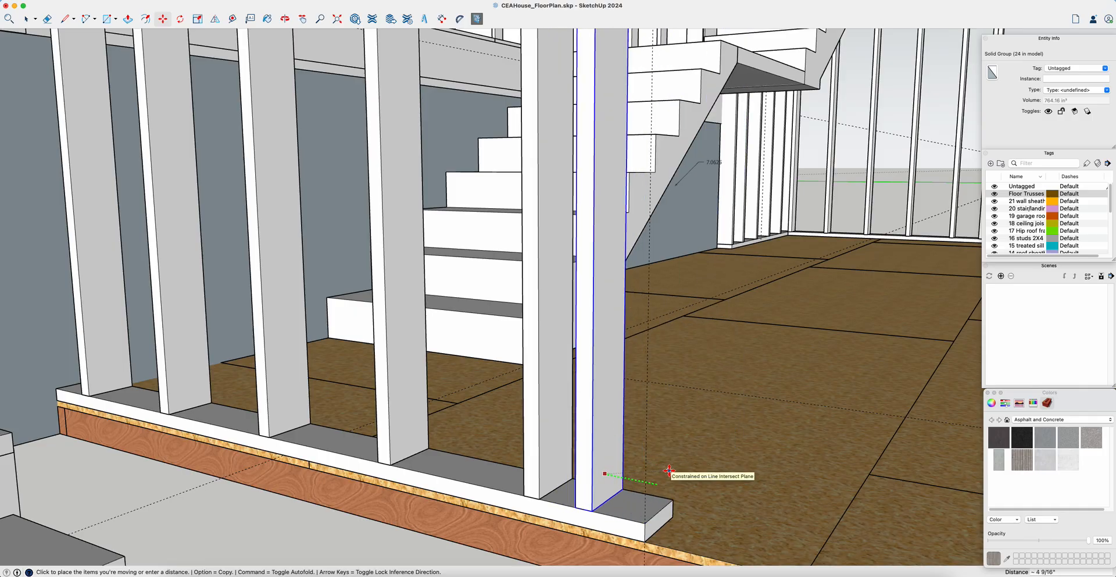
key("Return")
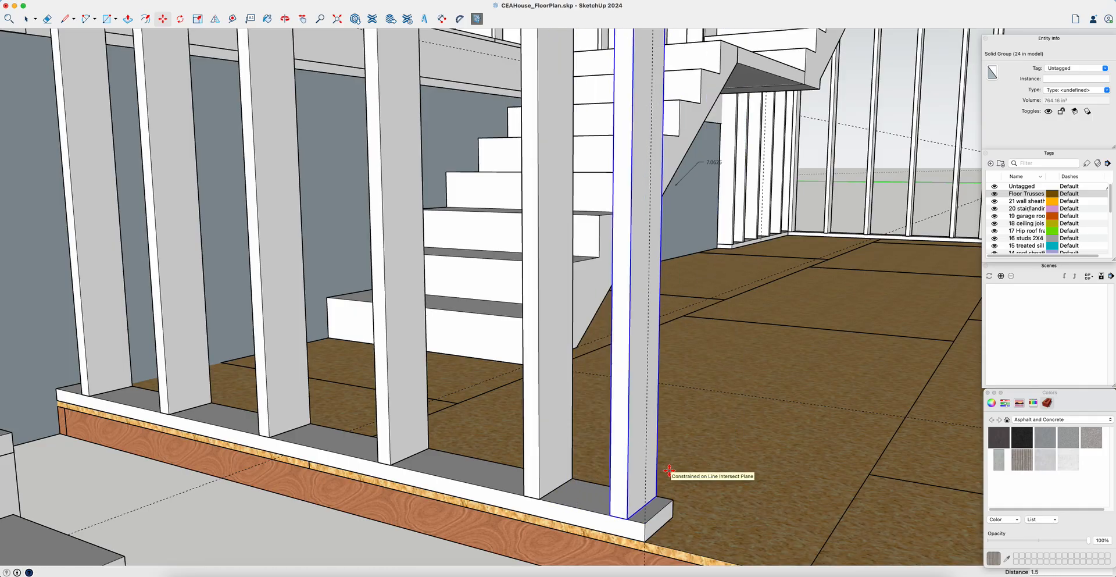
Move the stud at the cut end of the far bottom plate 1.5" back from the opening along the plate.
scroll(669, 471, "down", 4)
middle_click_drag(648, 465, 689, 463)
scroll(695, 458, "up", 3)
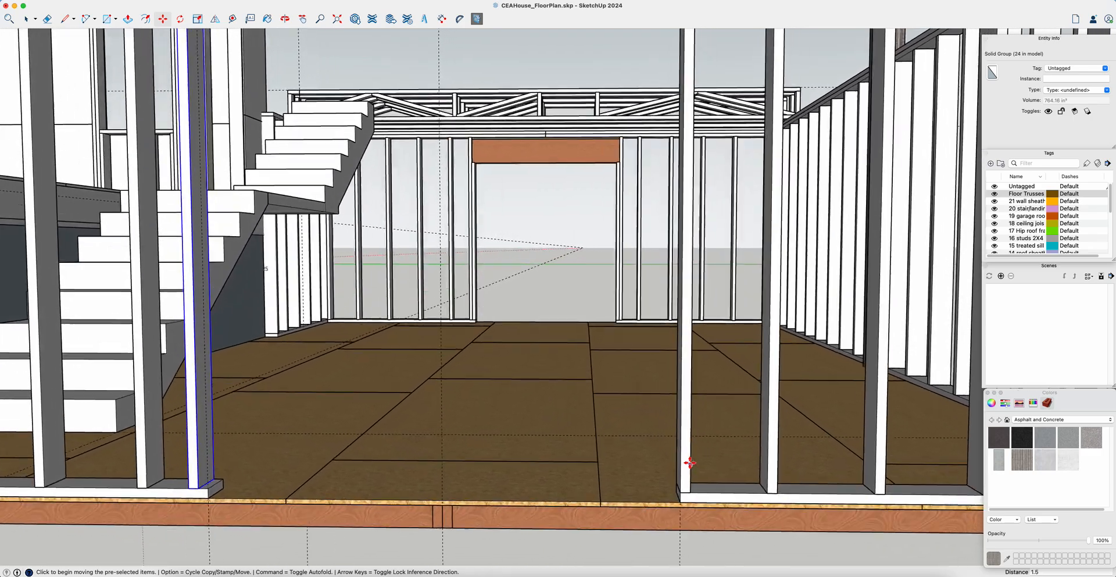
key("space")
left_click(690, 463)
scroll(692, 471, "up", 3)
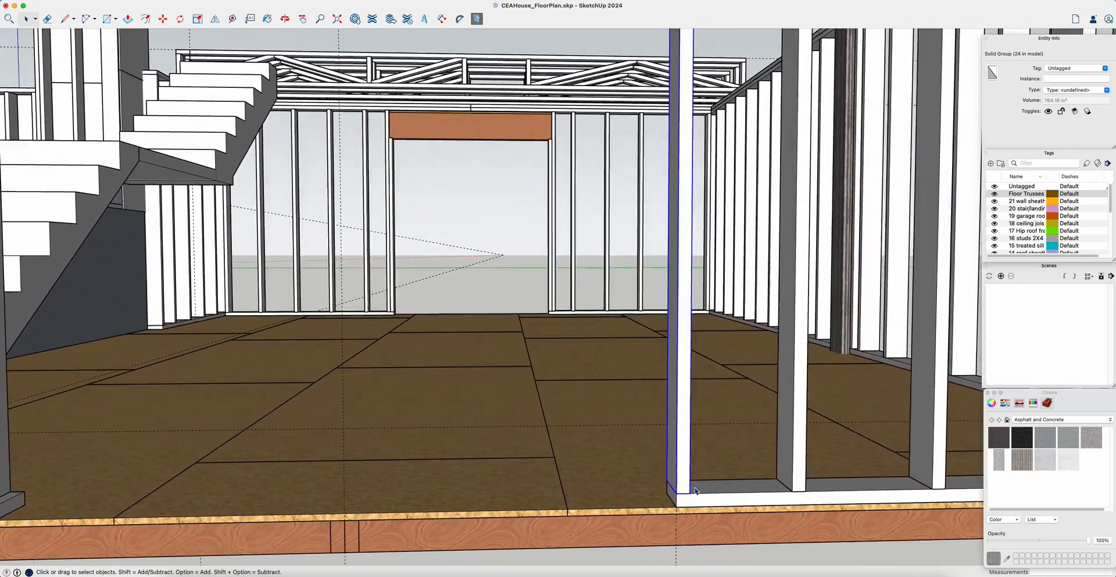
scroll(696, 491, "up", 2)
key("m")
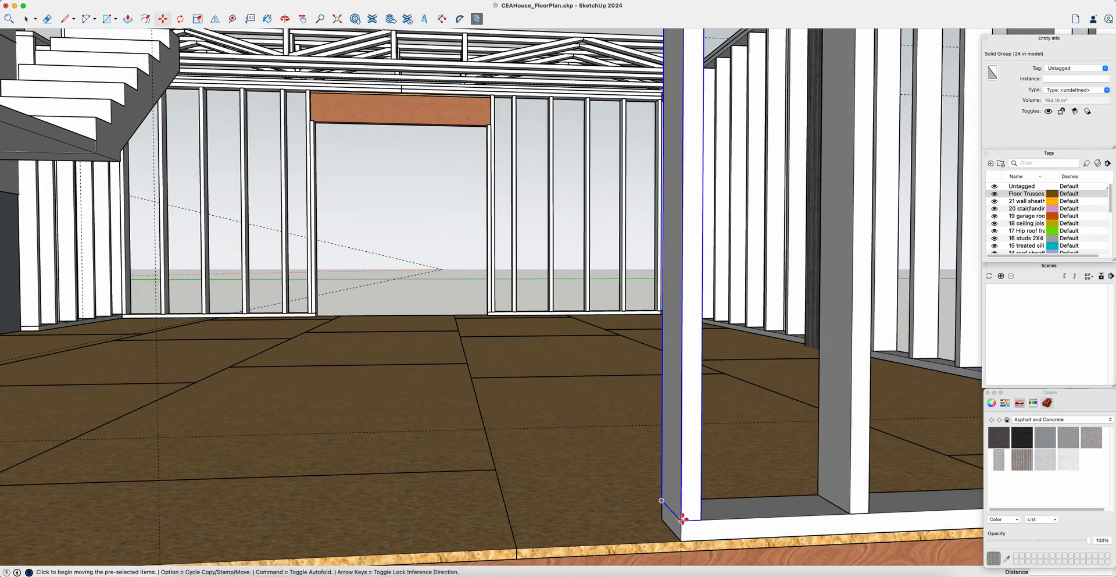
left_click(680, 520)
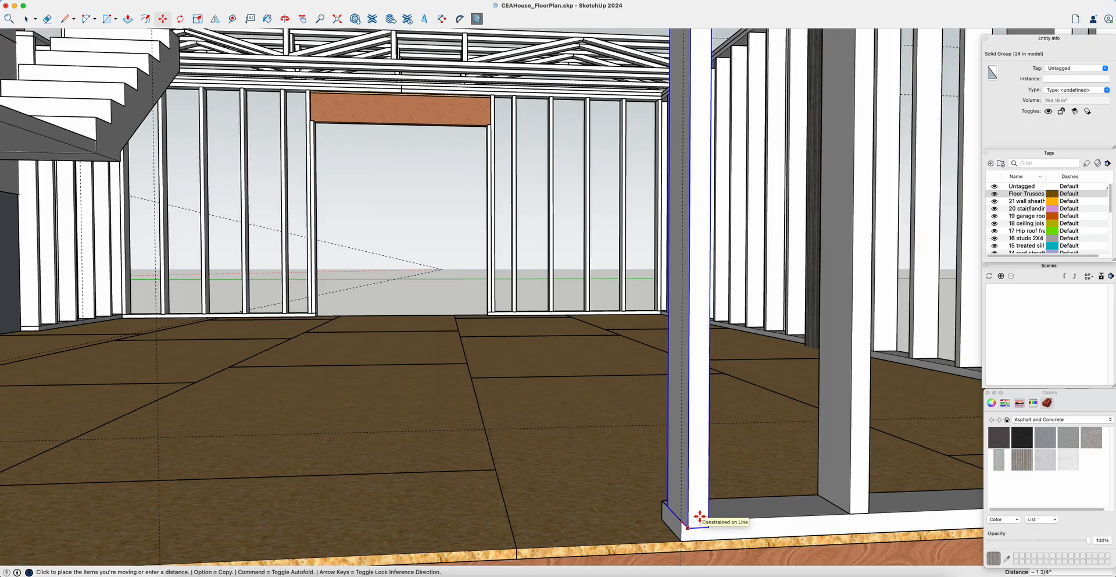
type("1")
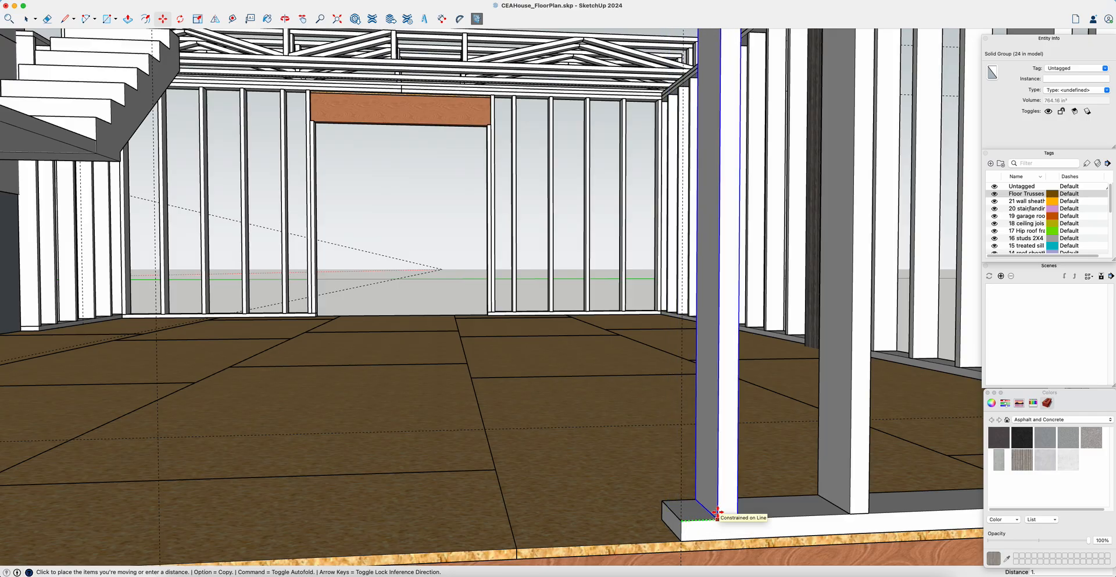
type(".5")
key("Return")
Measure the trimmer height in the existing framed opening, from its base up to the underside of the header.
middle_click_drag(718, 513, 714, 503)
scroll(710, 501, "down", 4)
key("space")
left_click(604, 502)
middle_click_drag(604, 501, 602, 441)
scroll(601, 441, "up", 5)
scroll(601, 442, "up", 5)
scroll(600, 444, "down", 5)
scroll(584, 420, "up", 5)
scroll(587, 422, "up", 3)
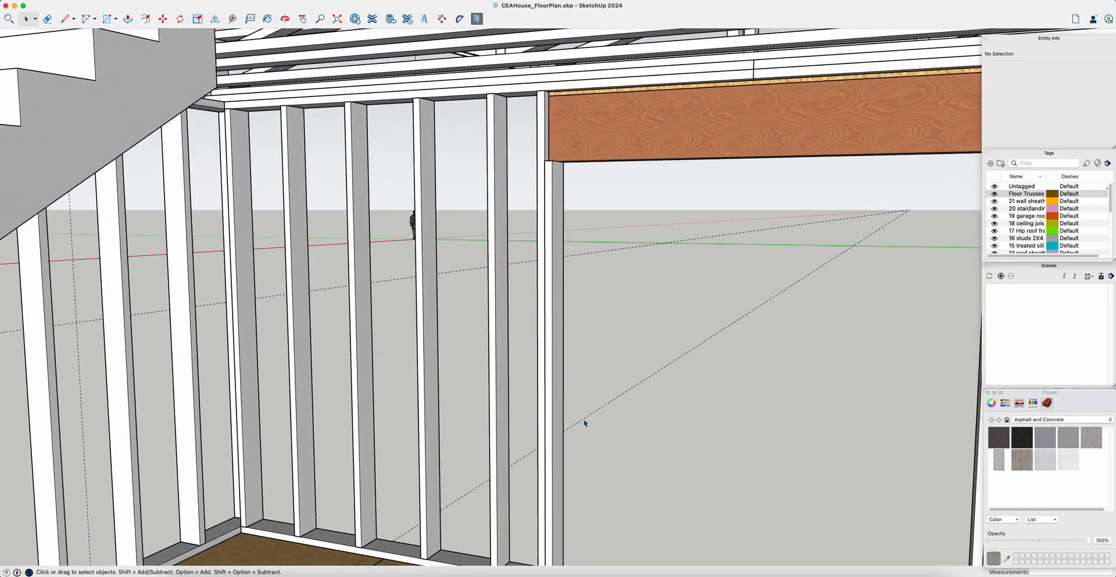
key("t")
middle_click_drag(665, 298, 738, 197)
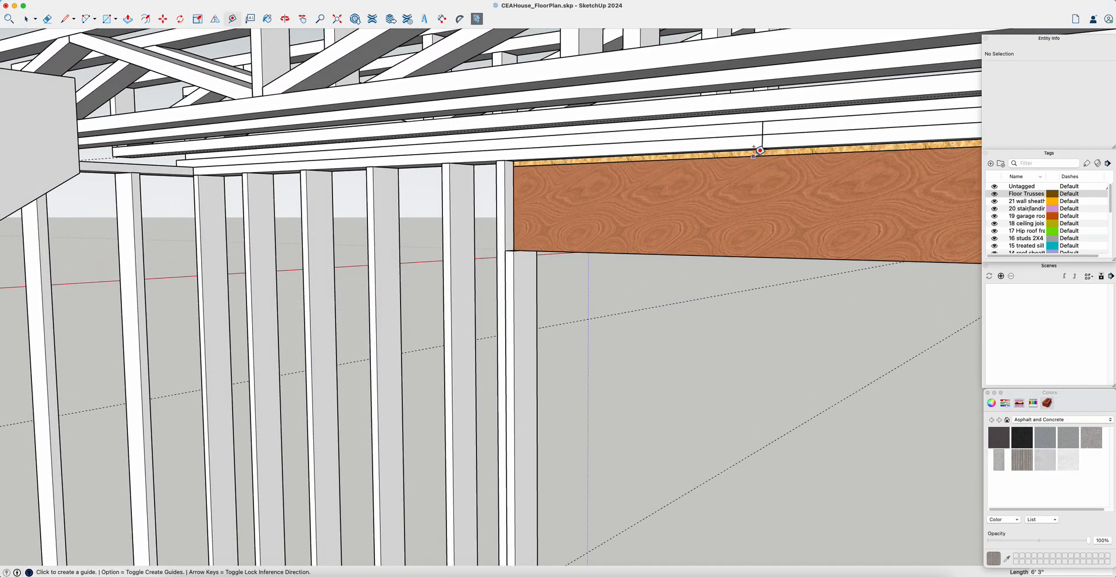
middle_click_drag(754, 151, 580, 464)
scroll(580, 464, "up", 15)
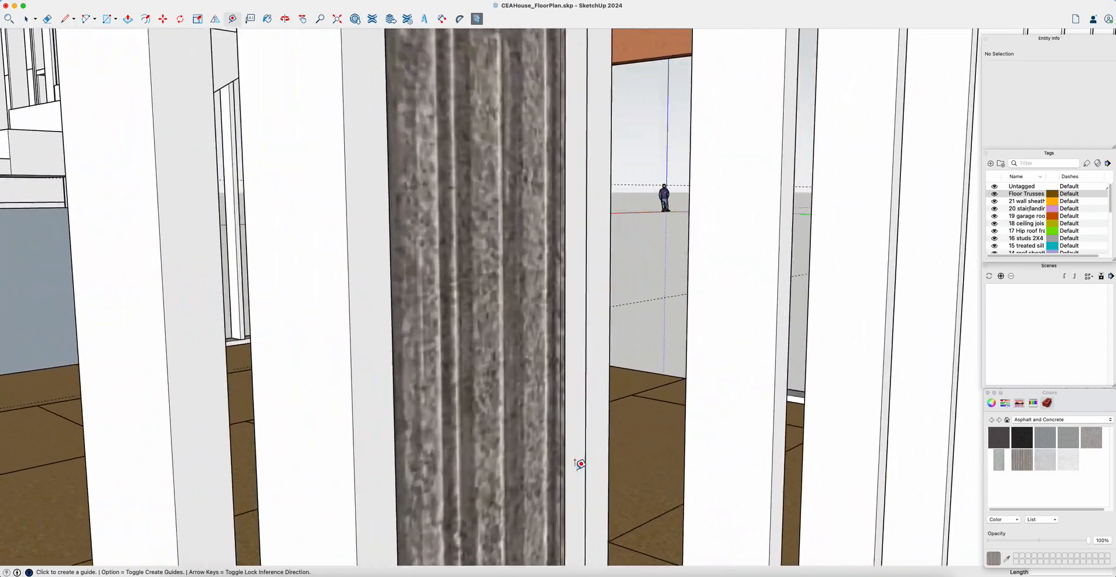
scroll(572, 459, "up", 8)
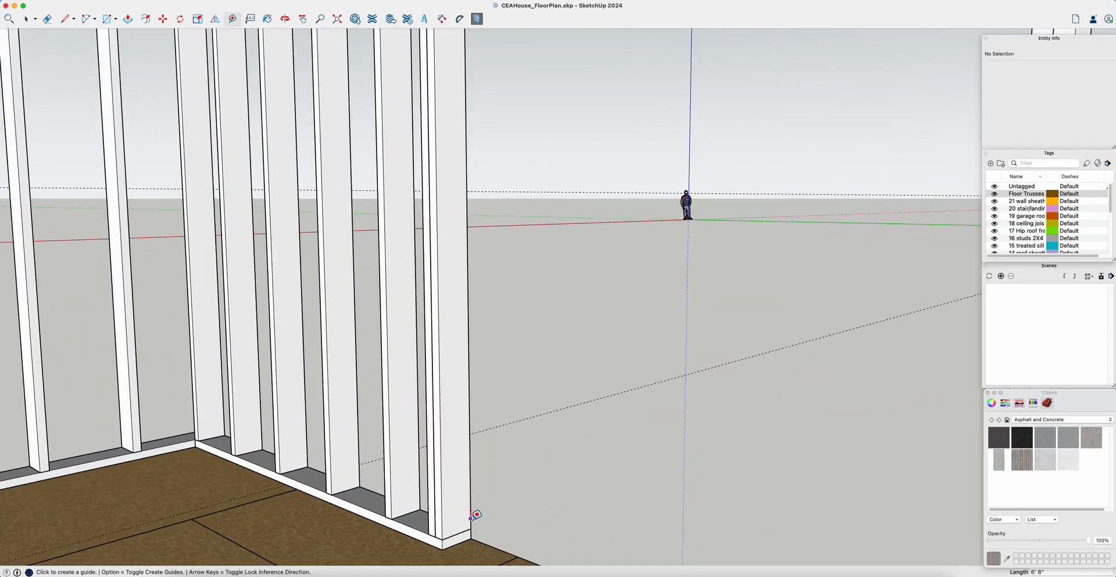
left_click(471, 528)
mouse_move(474, 311)
middle_mouse_down("shift")
mouse_move(478, 343)
mouse_move(460, 305)
middle_mouse_up("shift")
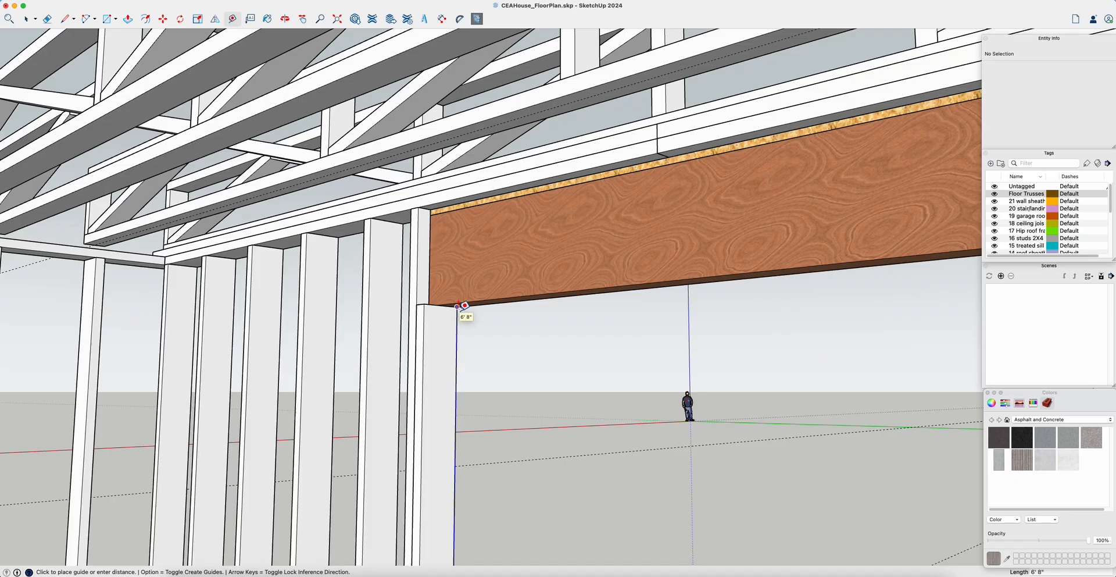
key("space")
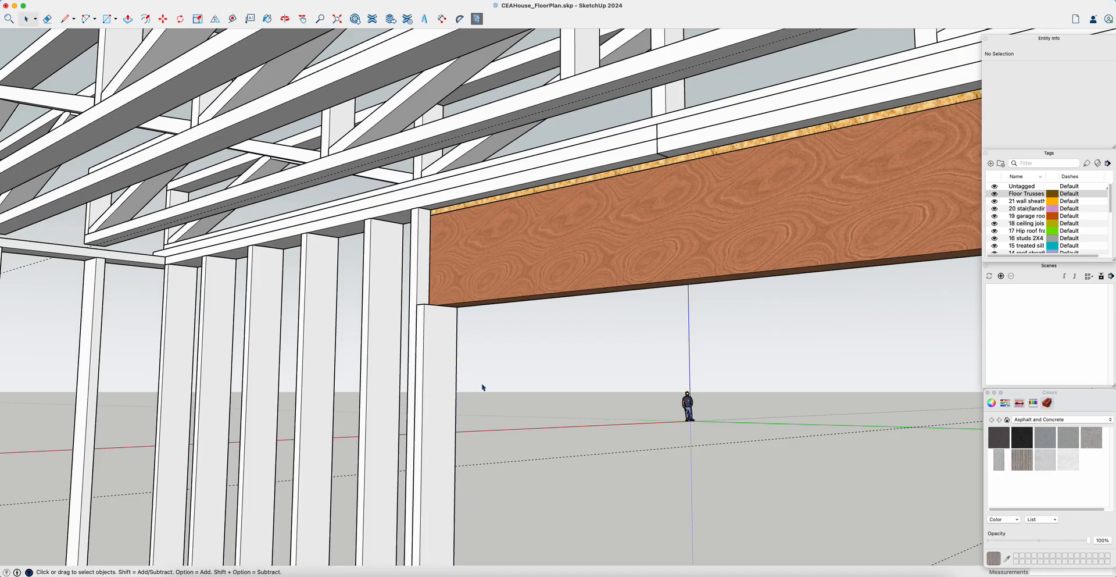
Draw a rectangle over the exposed top of the stair-side bottom plate's end and extrude it up 80" as a trimmer.
scroll(482, 384, "down", 6)
scroll(482, 382, "down", 8)
middle_click_drag(466, 386, 458, 390)
scroll(360, 388, "up", 10)
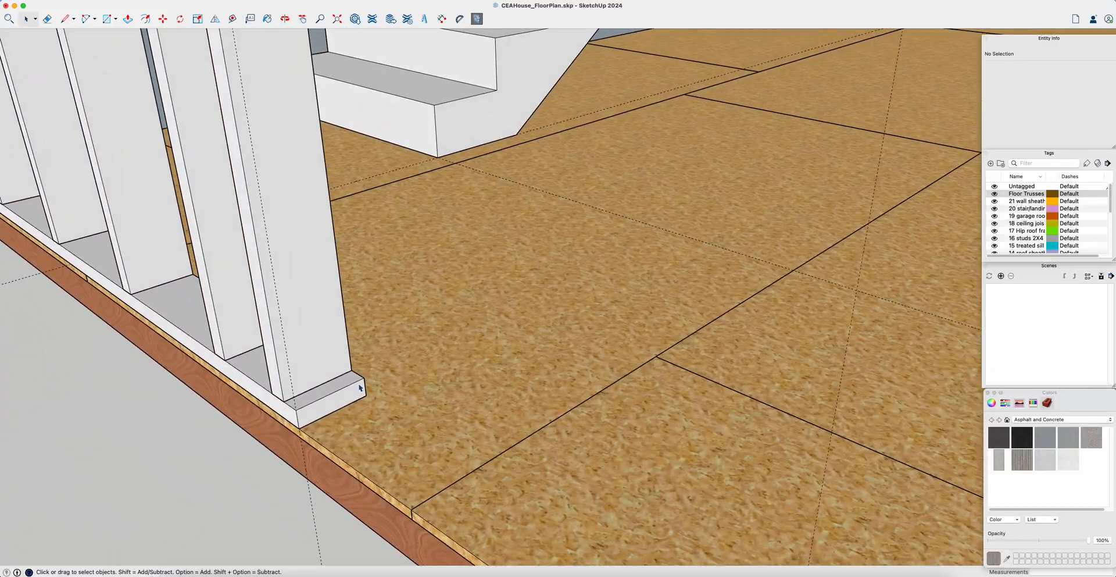
middle_click_drag(361, 389, 494, 421, "shift")
key("r")
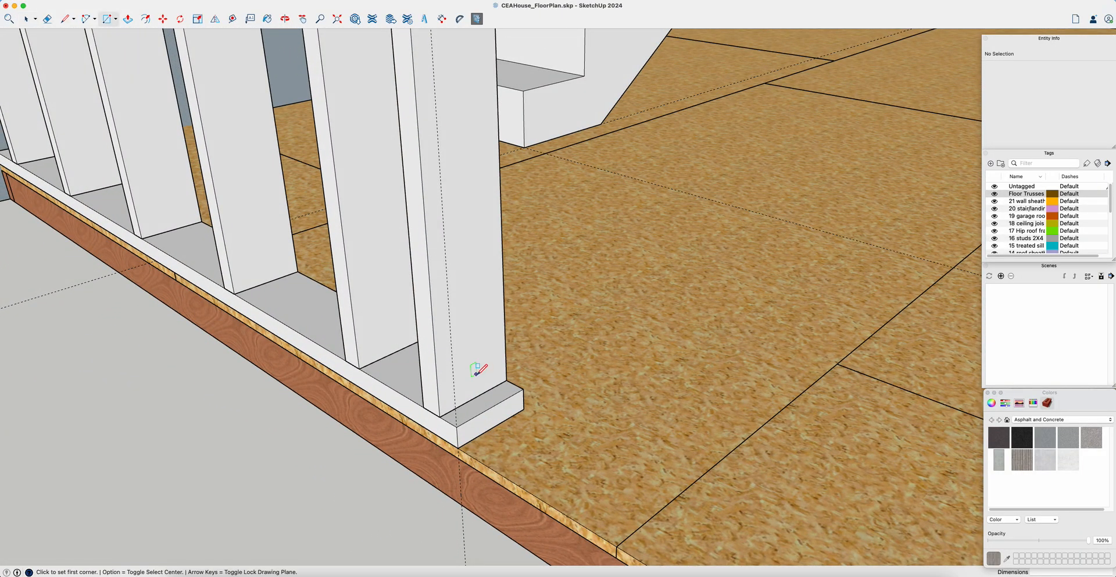
left_click(507, 379)
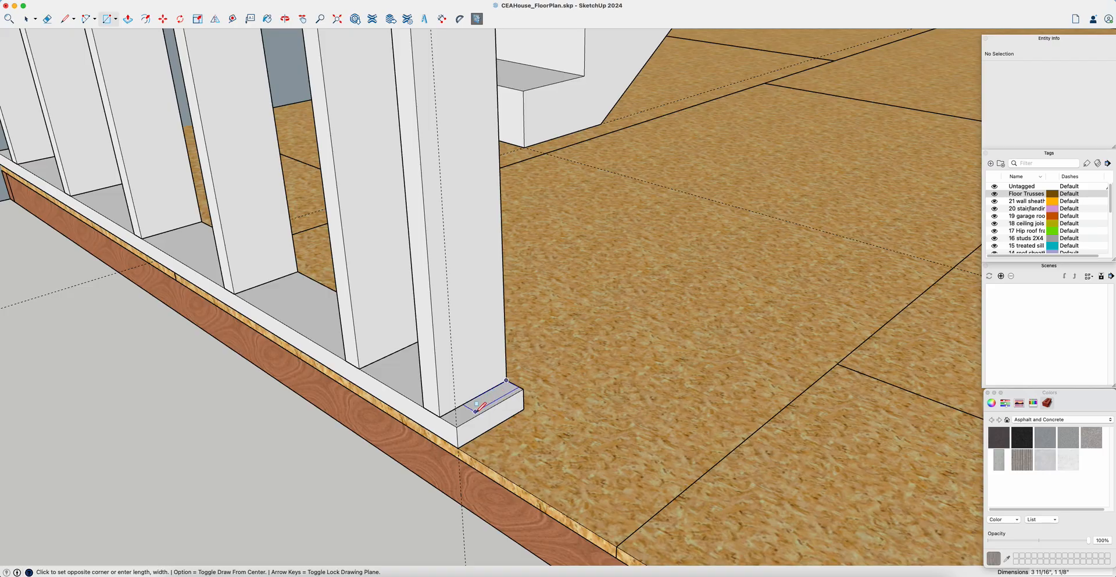
left_click(458, 426)
key("p")
left_click(488, 407)
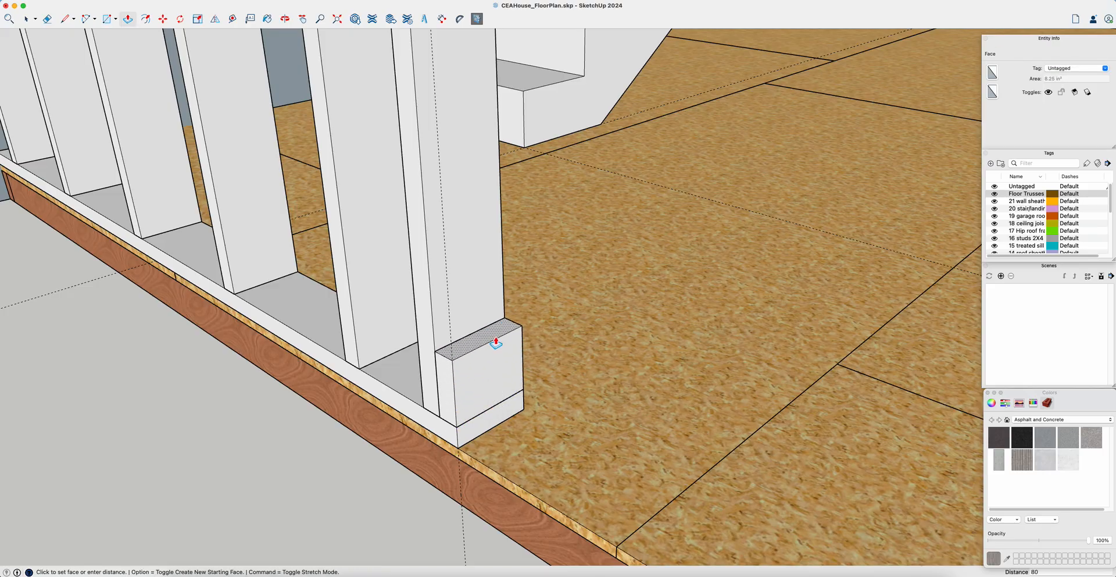
key("Return")
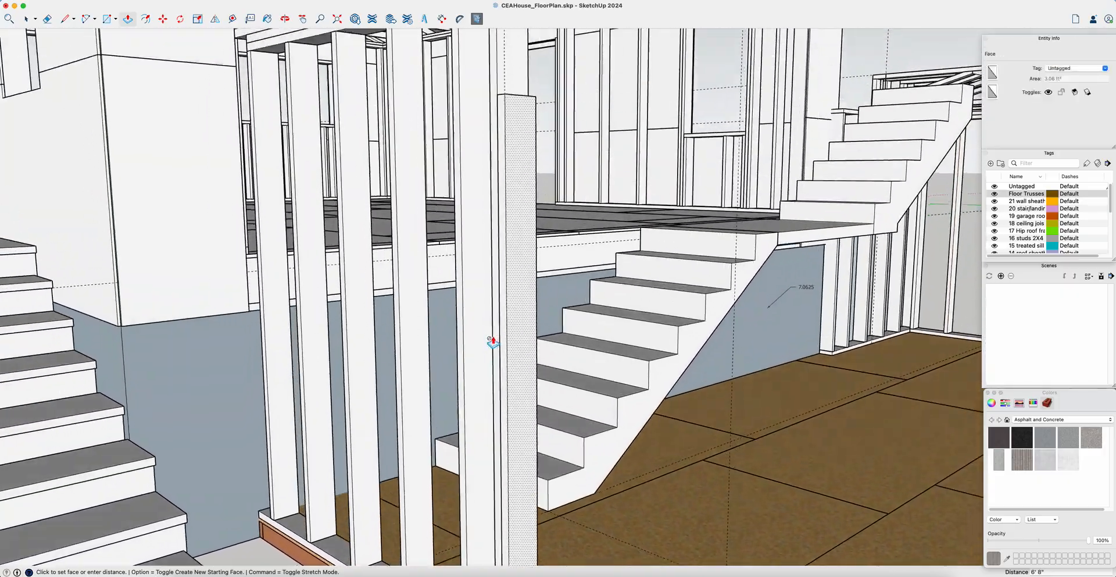
Make the whole extruded trimmer a component named Door Trimmer.
key("space")
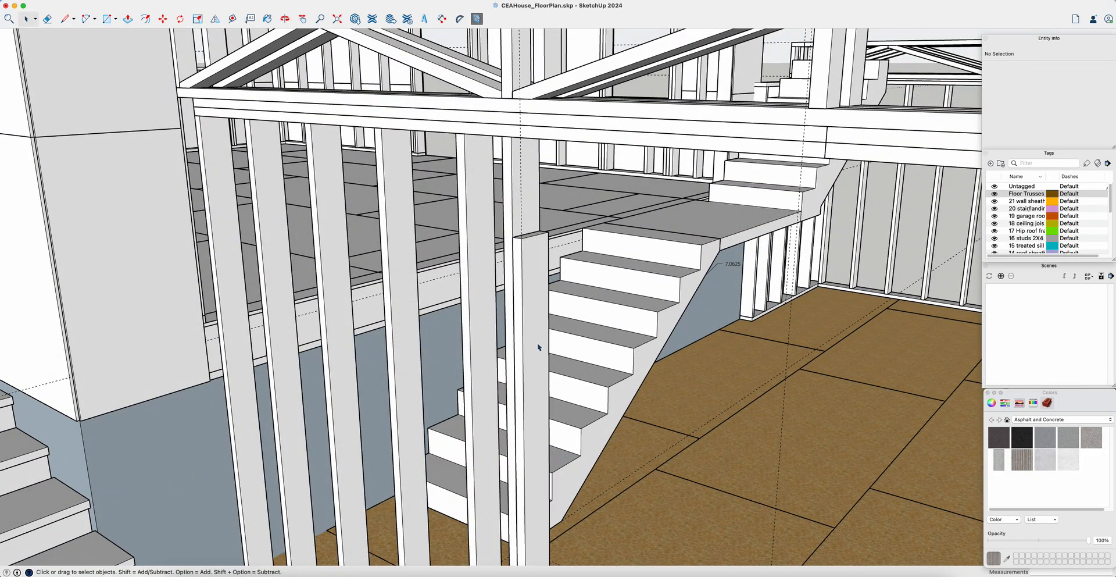
double_click(539, 347)
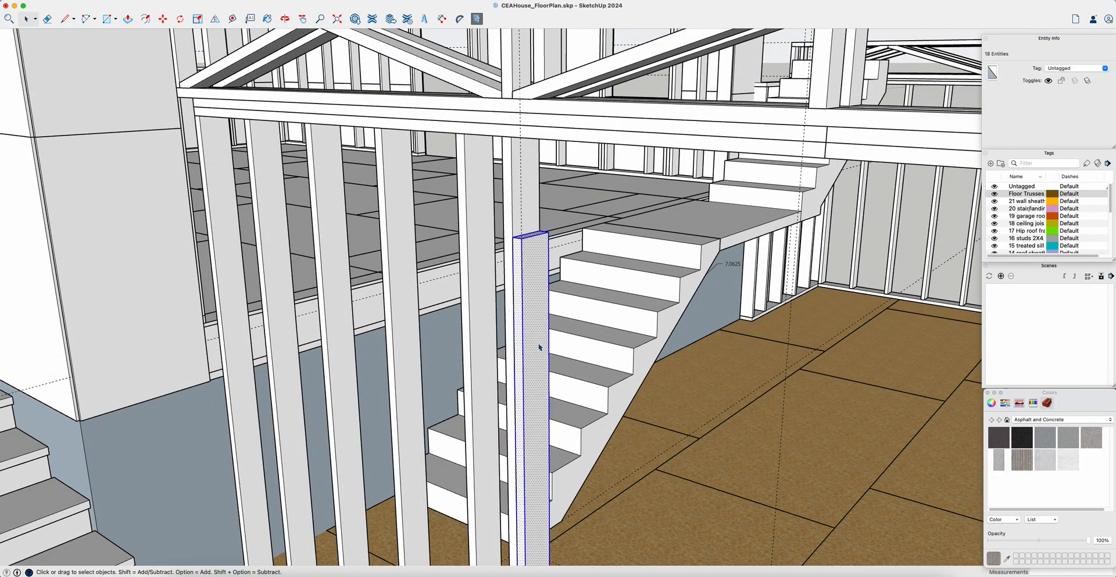
right_click(538, 345)
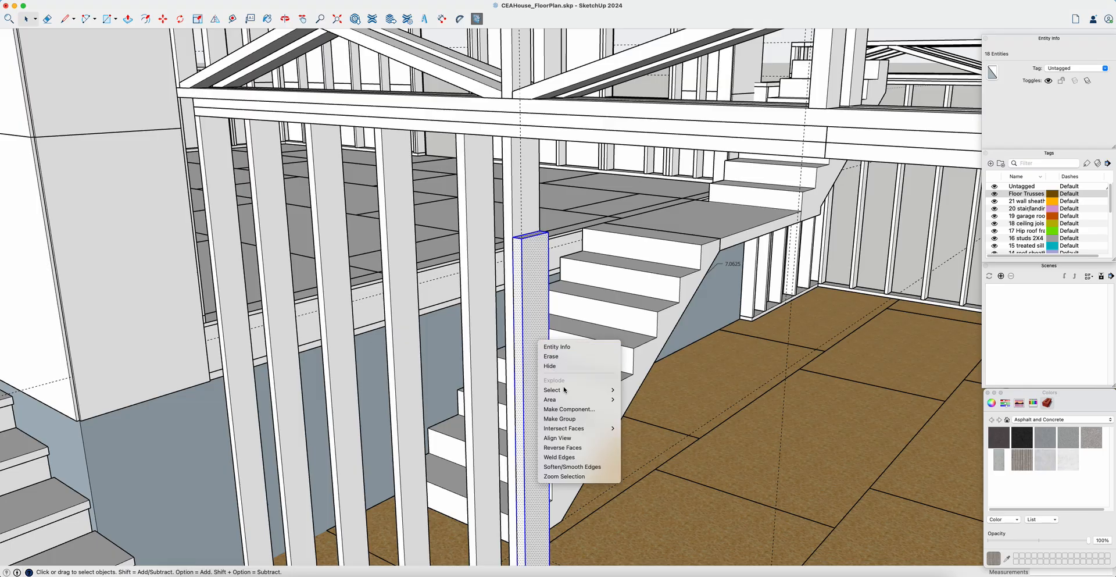
left_click(584, 409)
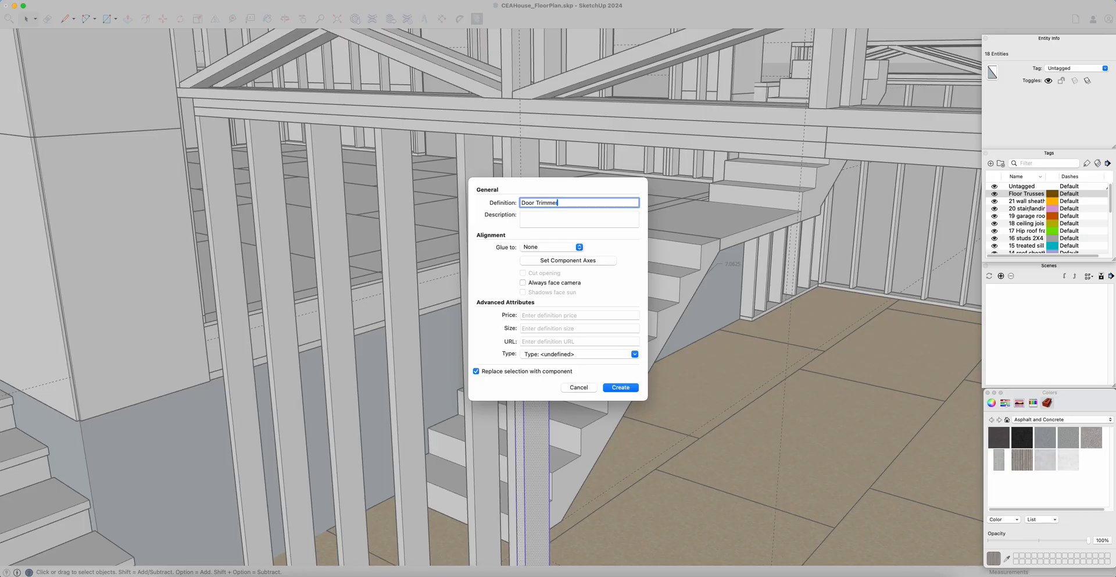
left_click(620, 387)
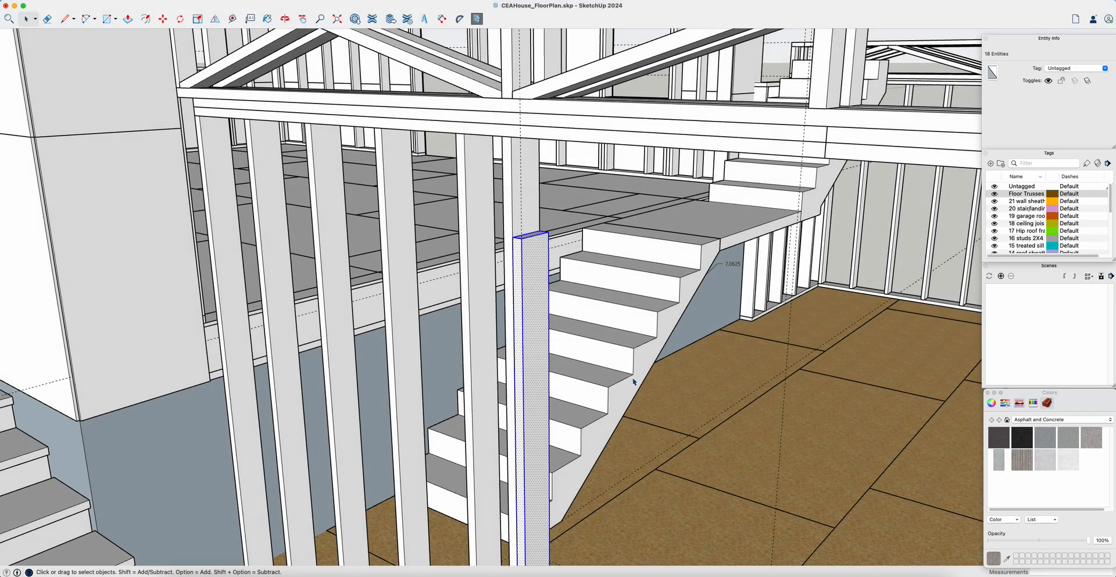
Copy the Door Trimmer across the opening onto the exposed end of the far bottom plate, against its stud.
scroll(667, 296, "up", 5)
middle_click_drag(667, 295, 578, 331)
key("m")
key("alt")
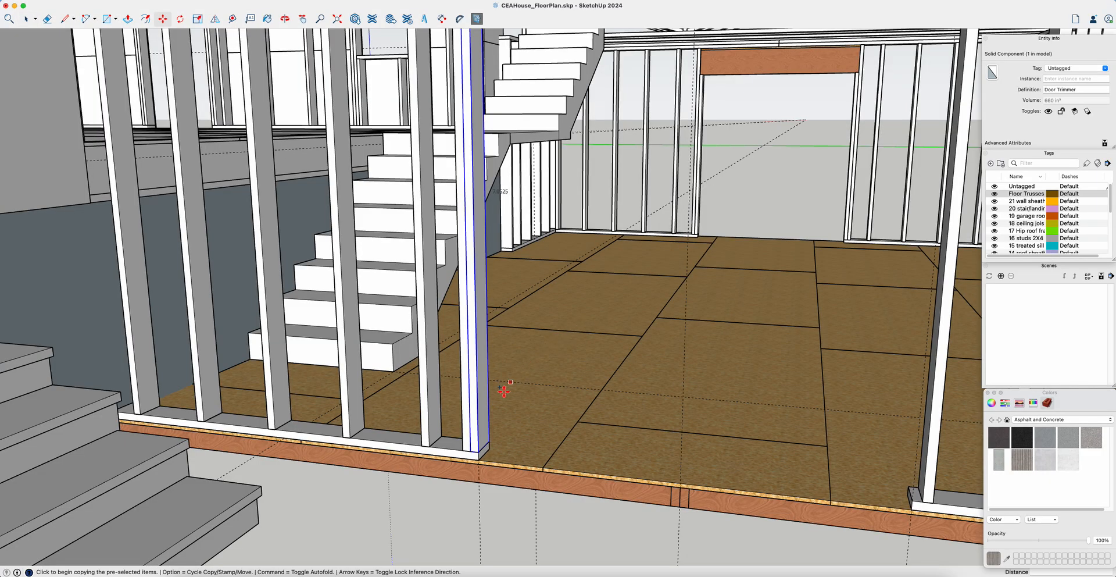
left_click(480, 448)
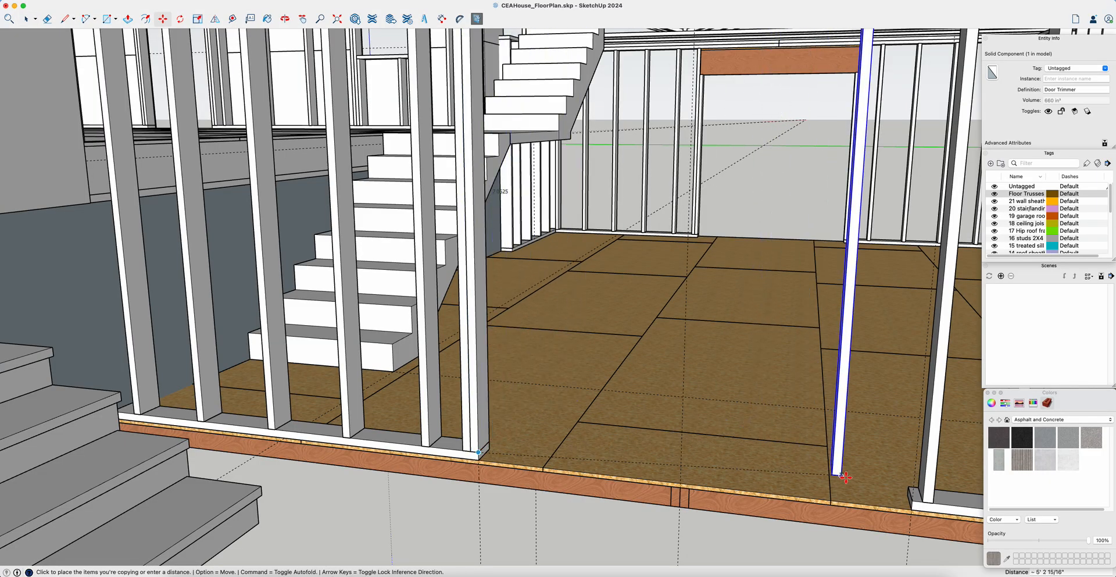
left_click(922, 501)
middle_click_drag(890, 456, 577, 351)
key("space")
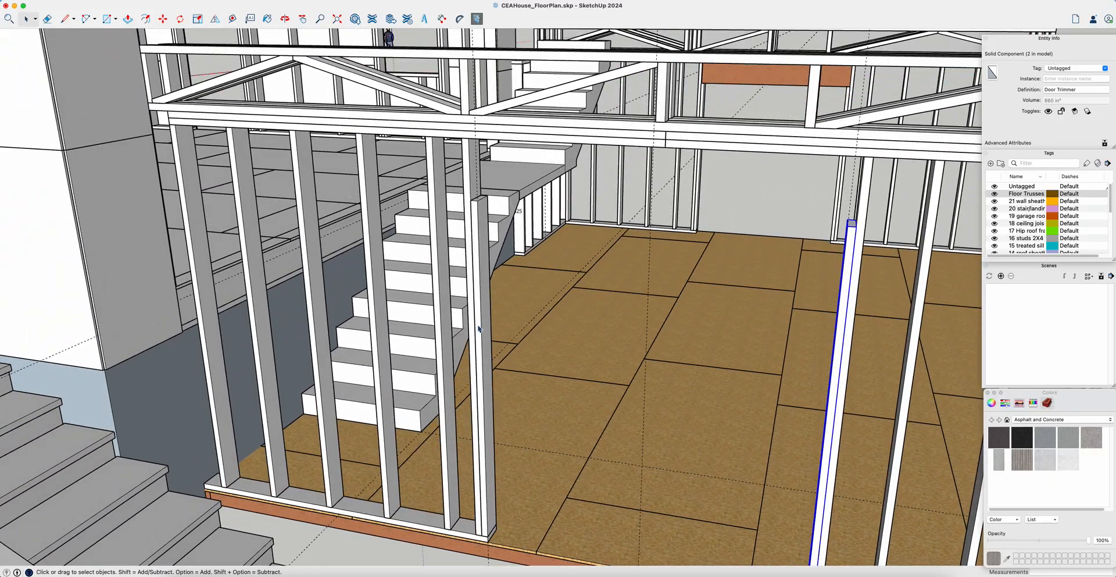
left_click(487, 264)
scroll(482, 259, "up", 4)
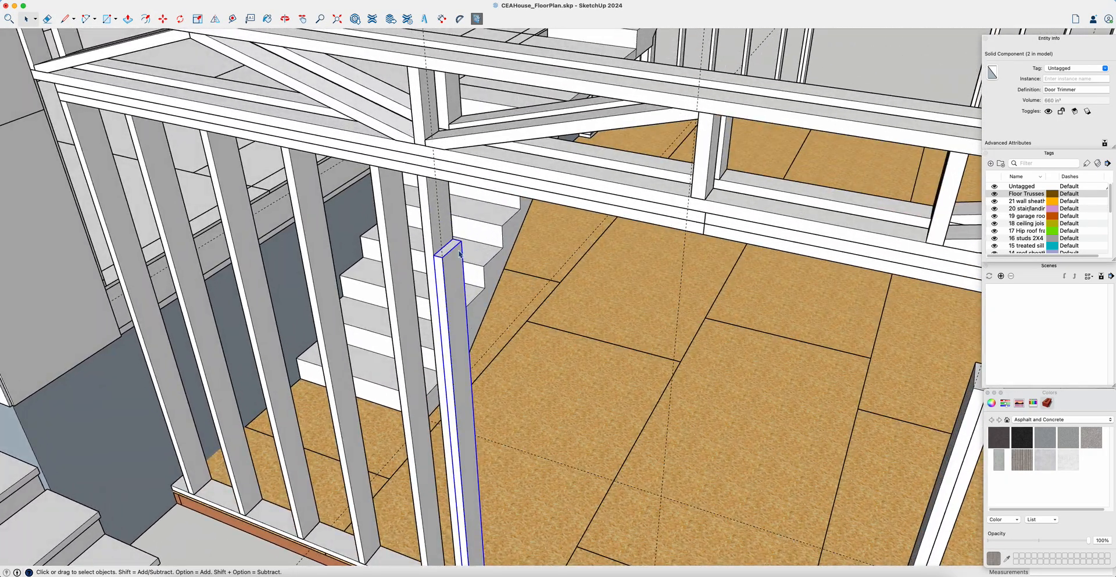
double_click(457, 257)
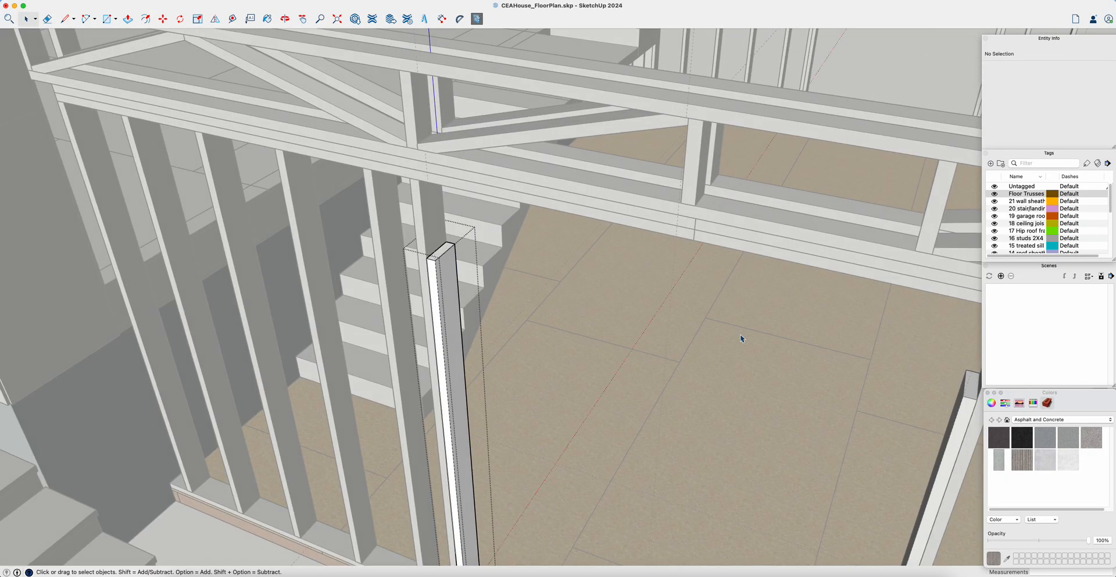
key("p")
left_click(441, 250)
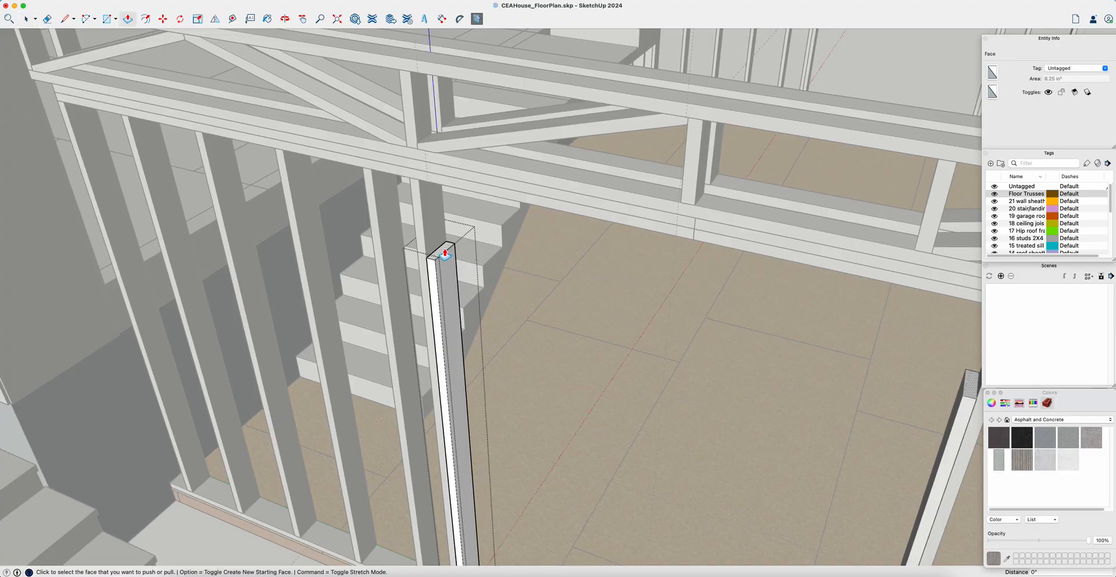
scroll(450, 354, "down", 4)
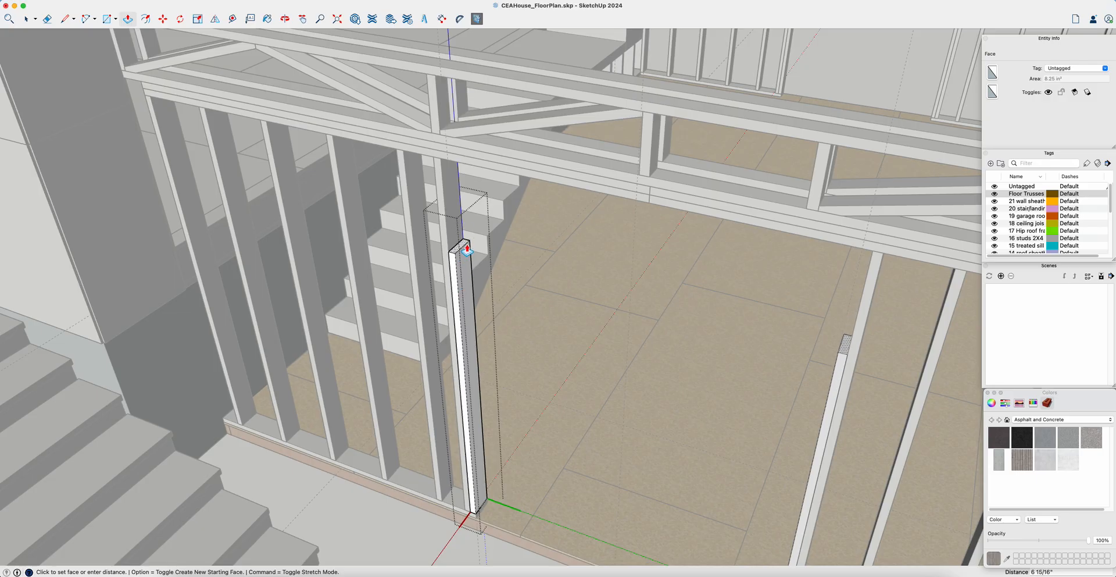
key("Escape")
key("space")
left_click(393, 530)
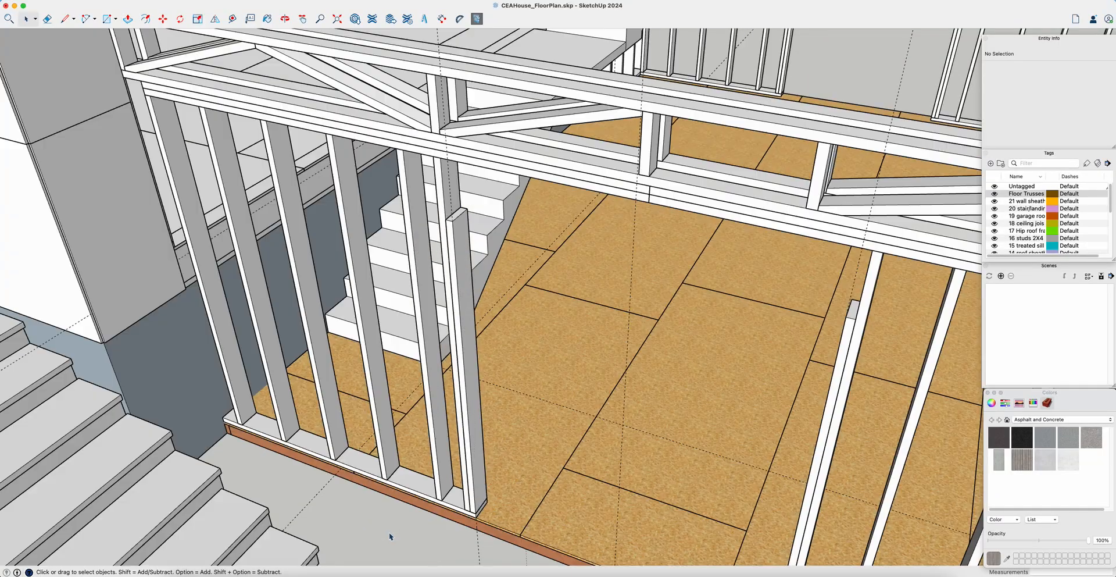
Place guides on the stud face above the trimmer, 3.5" in from the stud's edge and 11.875" above the trimmer's top.
scroll(470, 424, "down", 3)
scroll(469, 425, "down", 2)
middle_click_drag(468, 428, 474, 495)
middle_click_drag(872, 314, 431, 327)
scroll(641, 329, "up", 3)
middle_click_drag(641, 329, 626, 273)
scroll(627, 273, "down", 1)
scroll(624, 267, "up", 6)
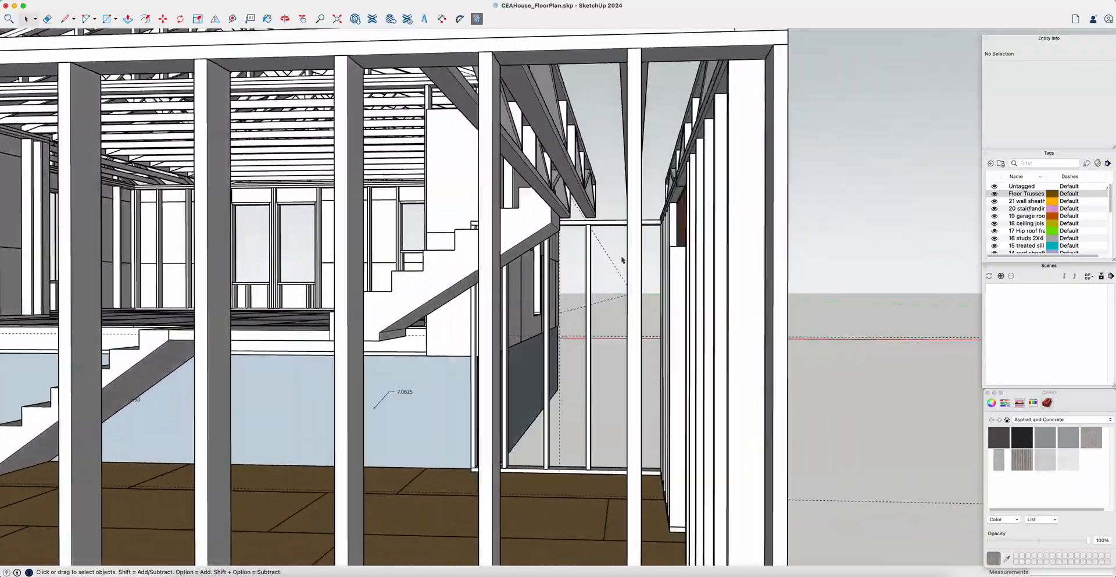
scroll(623, 261, "down", 8)
scroll(620, 259, "up", 10)
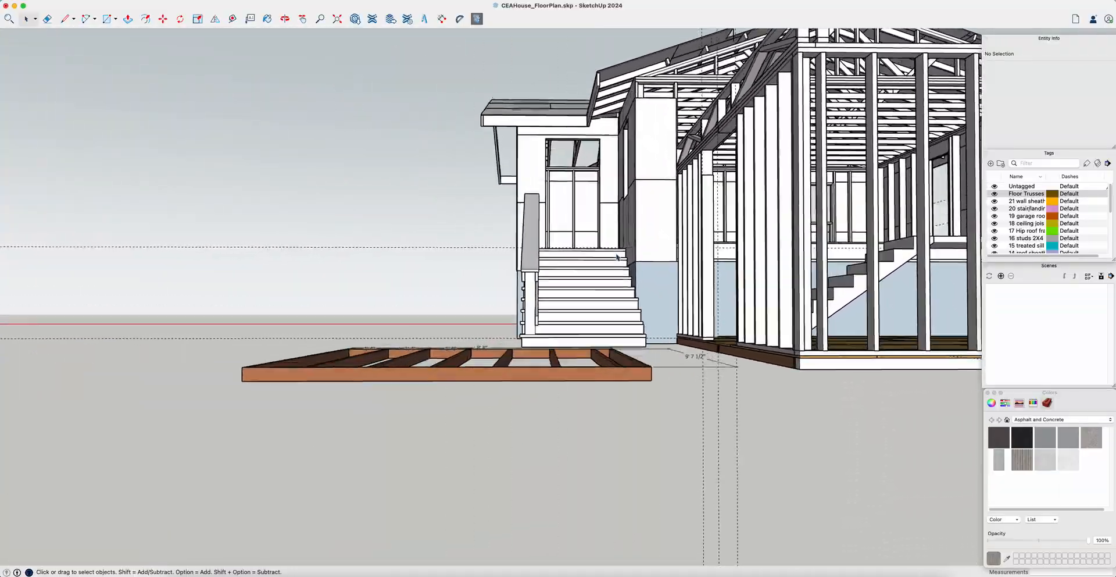
scroll(619, 262, "up", 8)
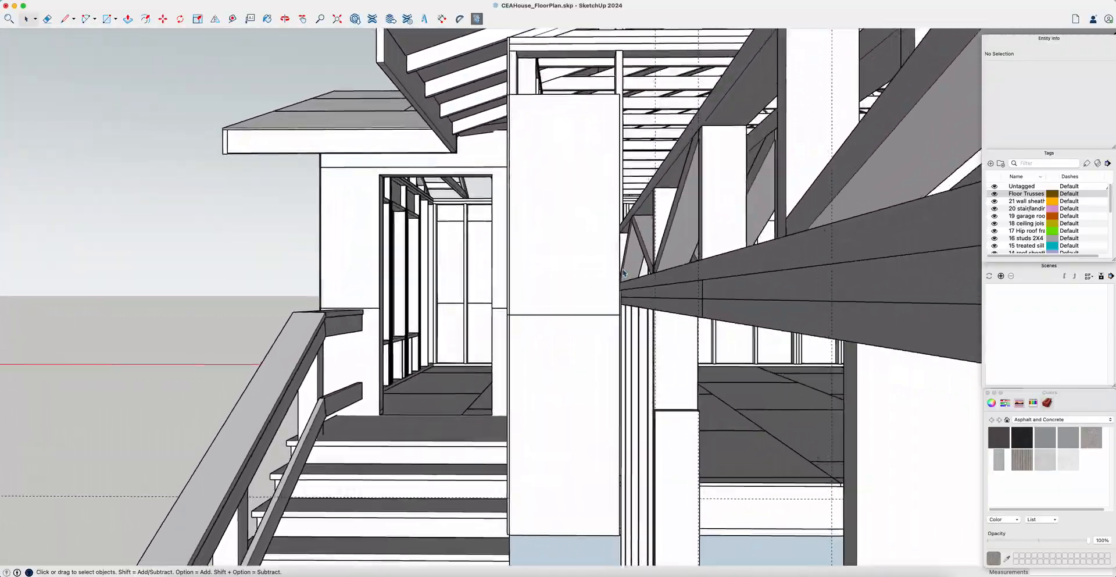
scroll(624, 272, "down", 4)
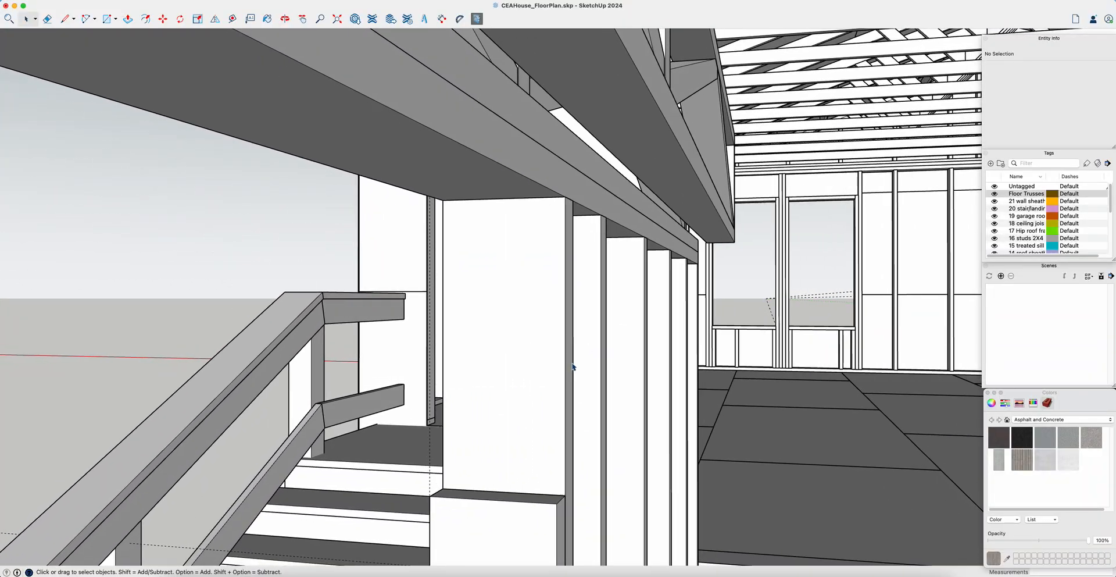
key("t")
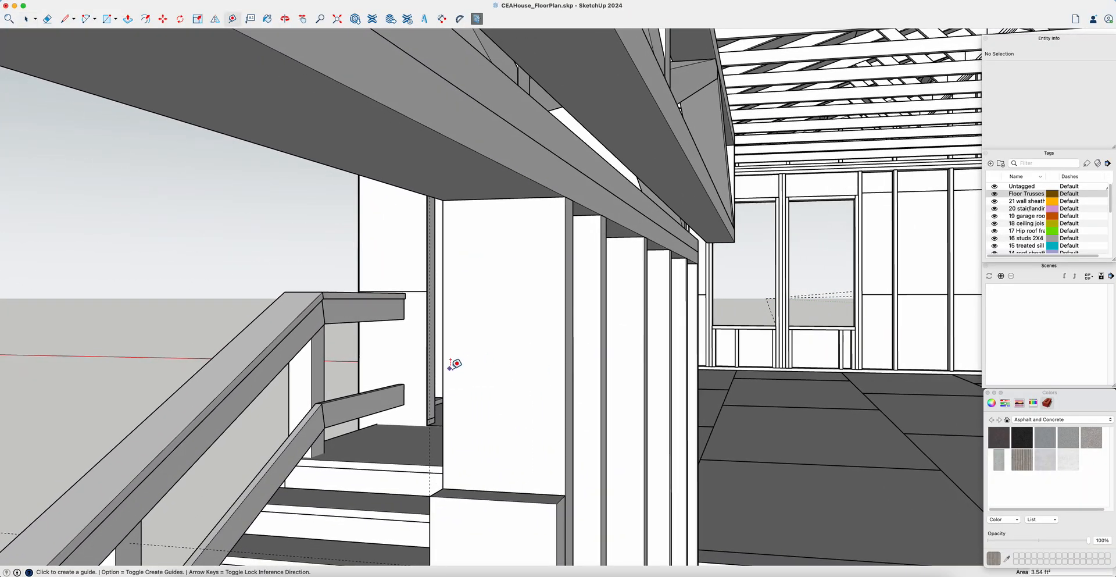
left_click(444, 369)
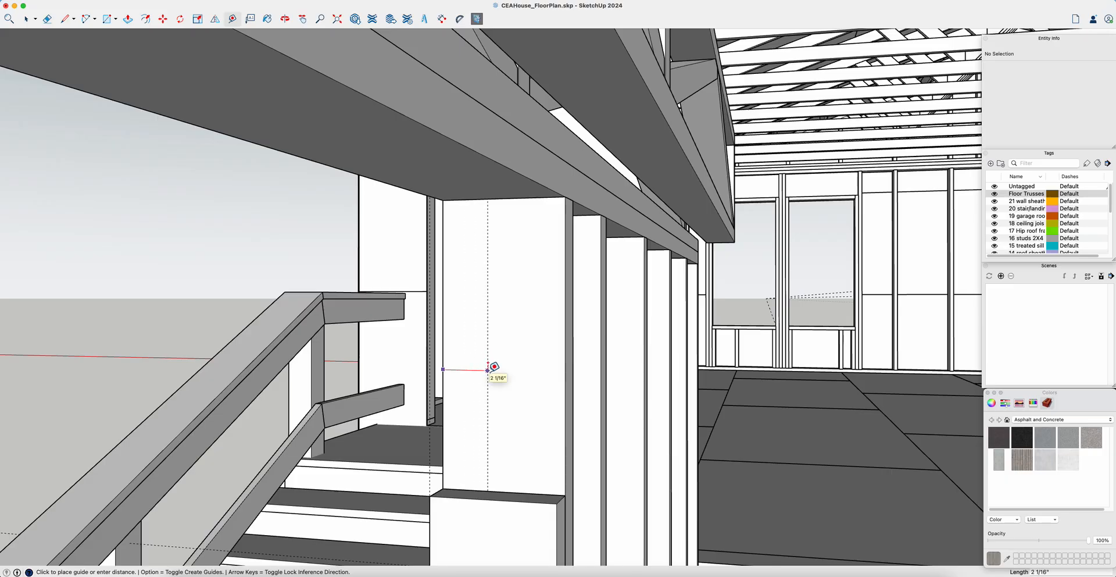
key("Return")
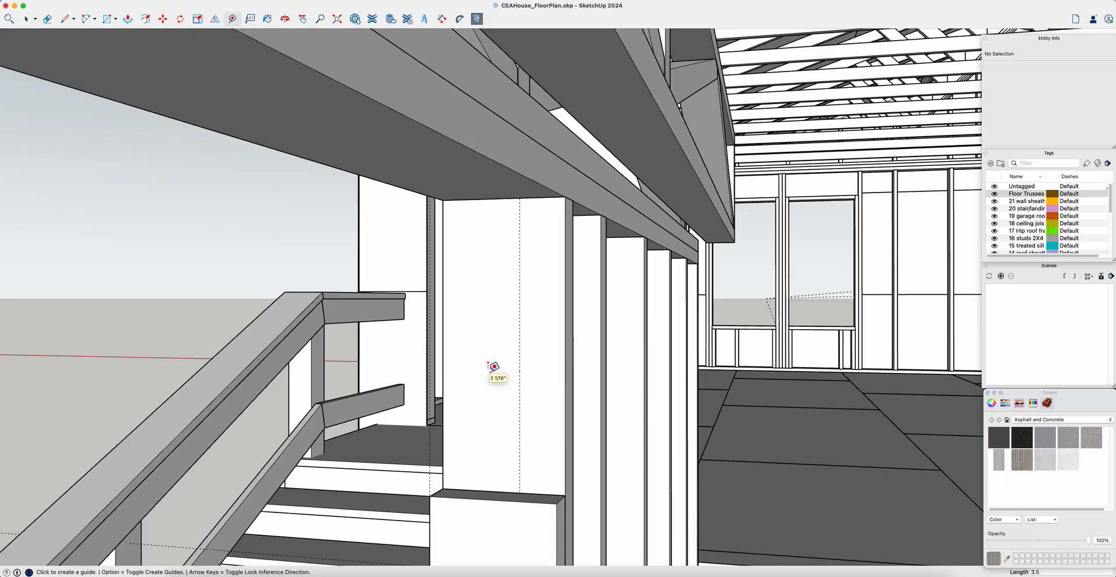
left_click(495, 491)
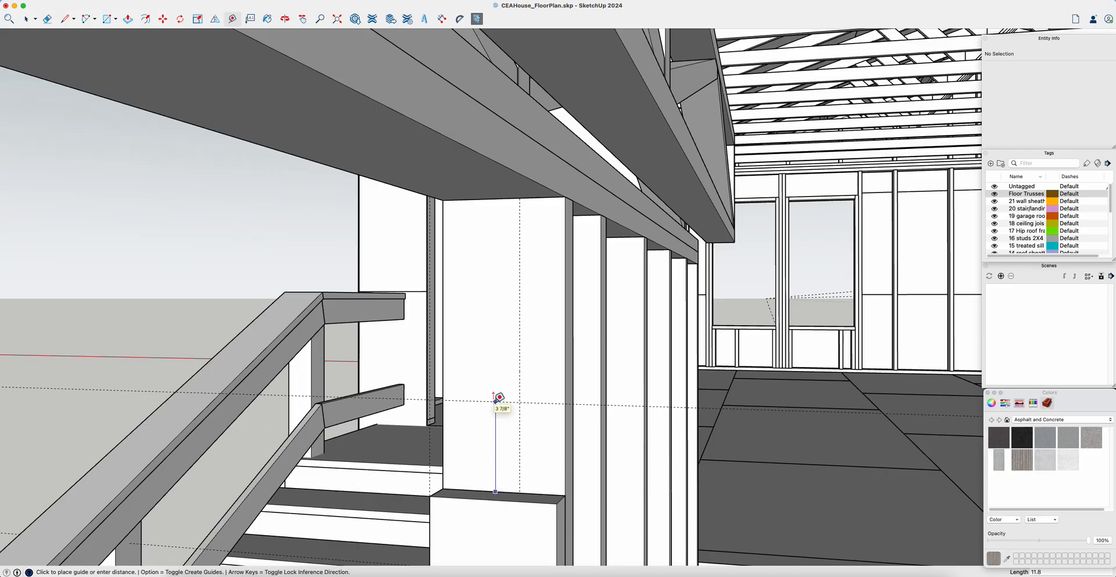
type("11.875")
key("Return")
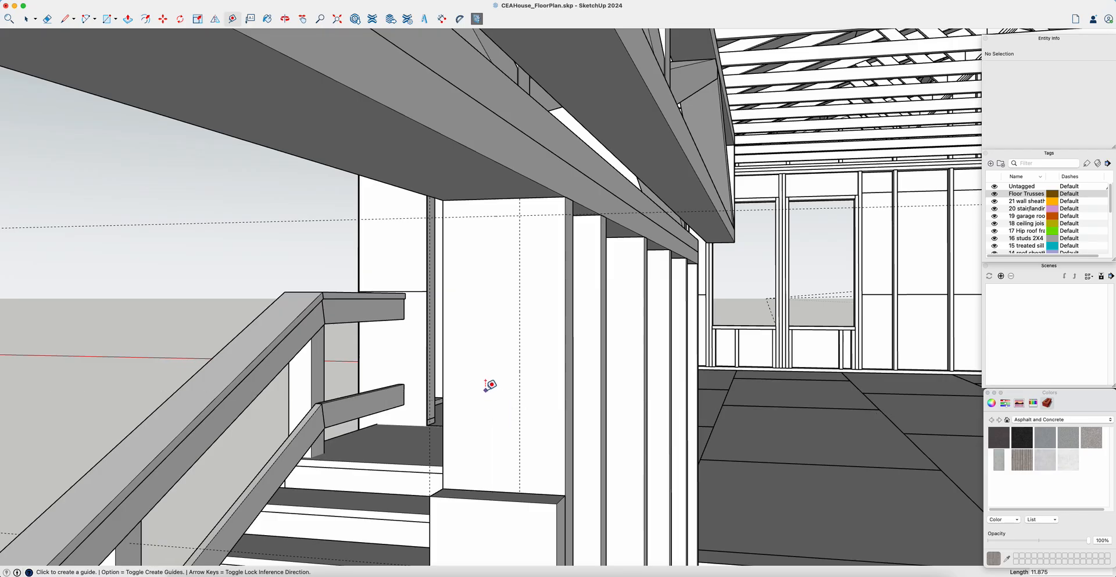
Measure the gap between the header height guide and the underside of the top plate.
middle_click_drag(437, 299, 455, 303)
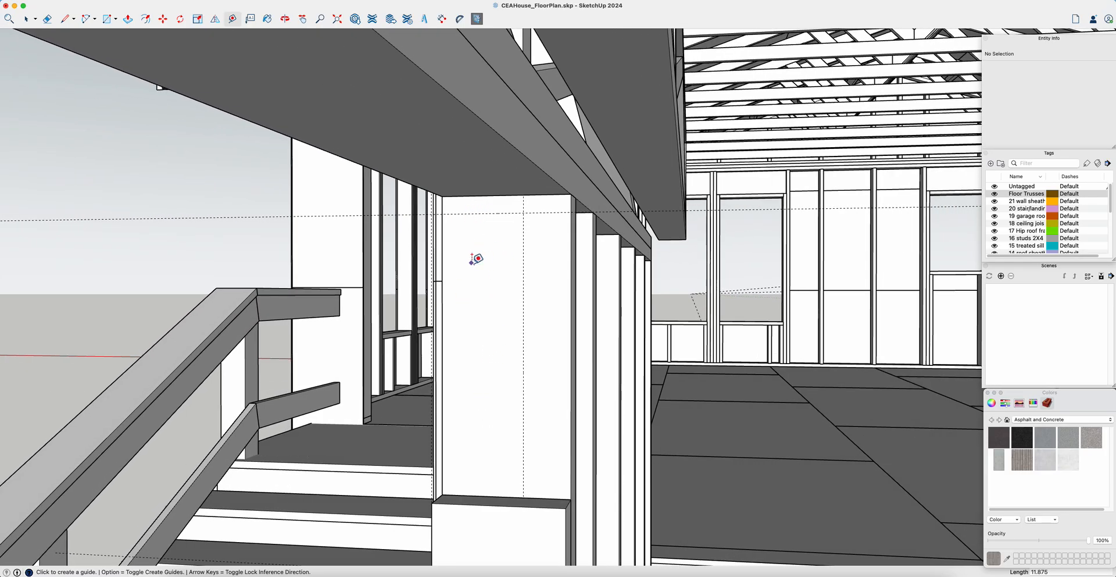
key("r")
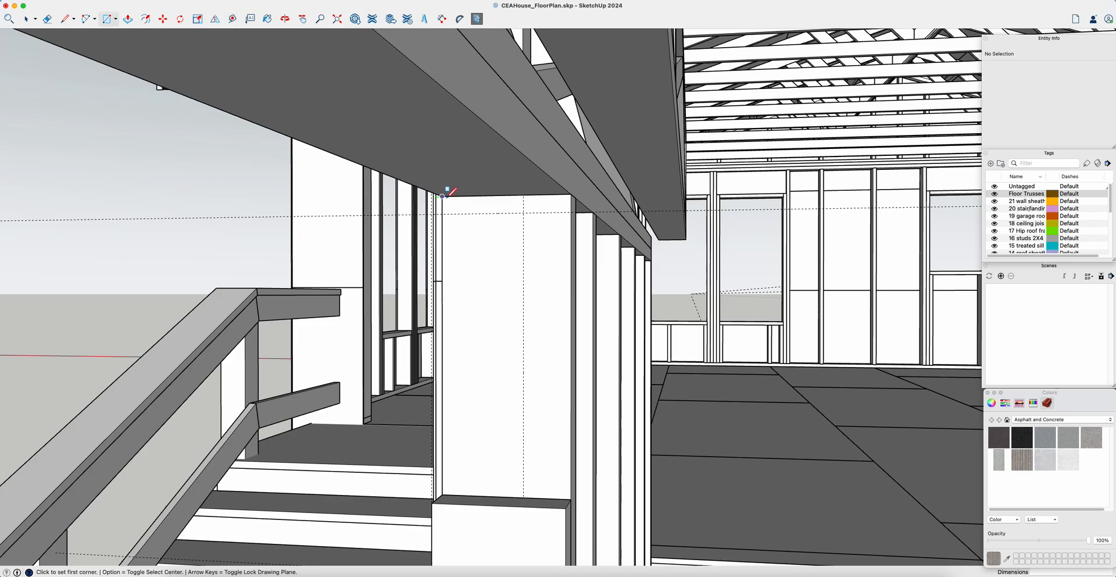
key("t")
left_click(502, 212)
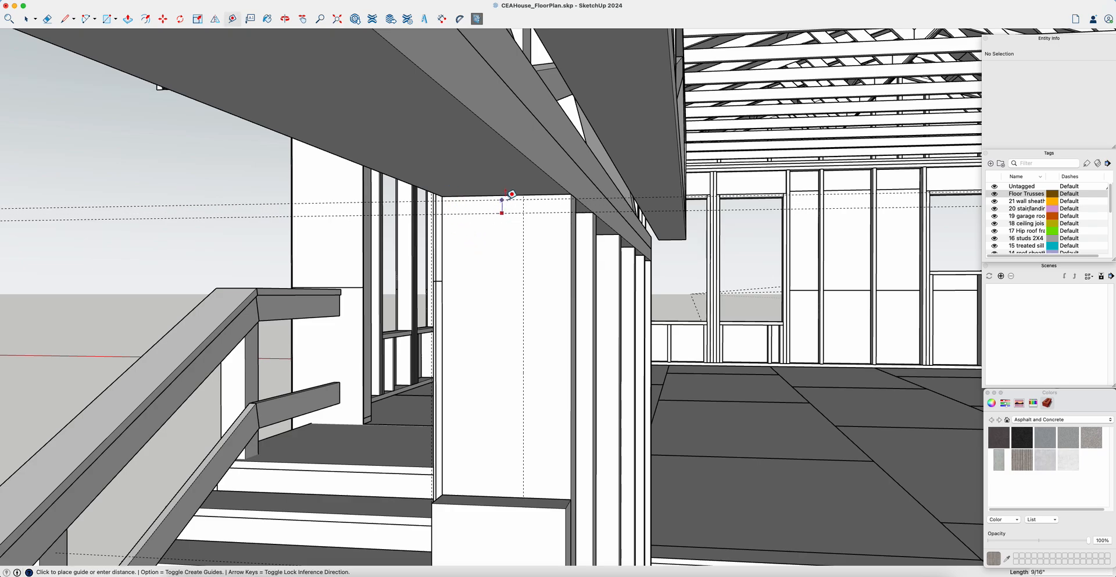
key("Escape")
Draw a rectangle on the stud face filling the gap above the height guide out to the 3.5" guide, and extrude it 6' 3" to the opposite stud.
key("r")
left_click(444, 195)
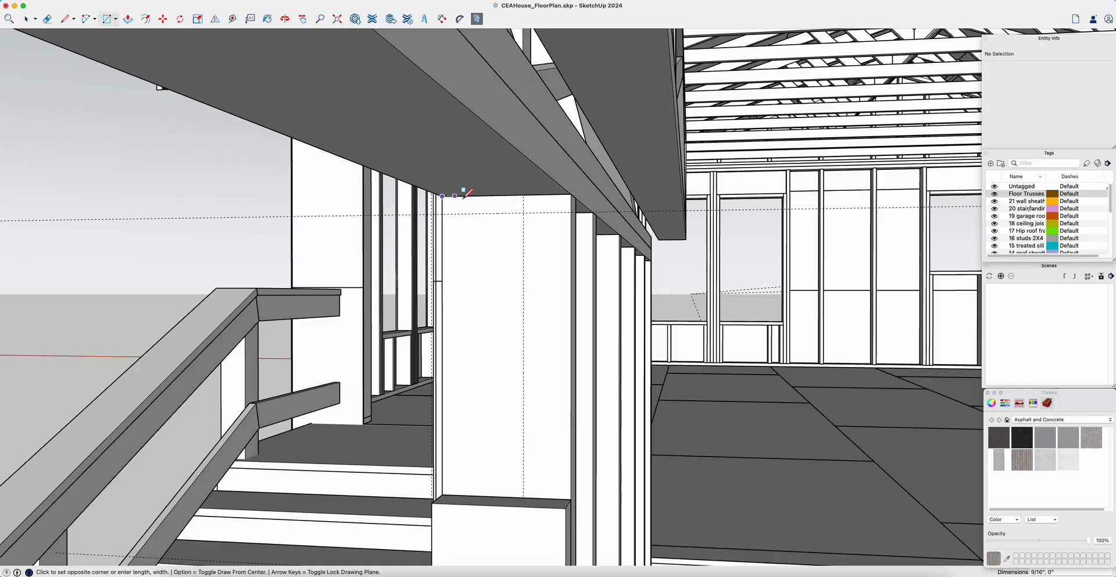
left_click(523, 213)
key("p")
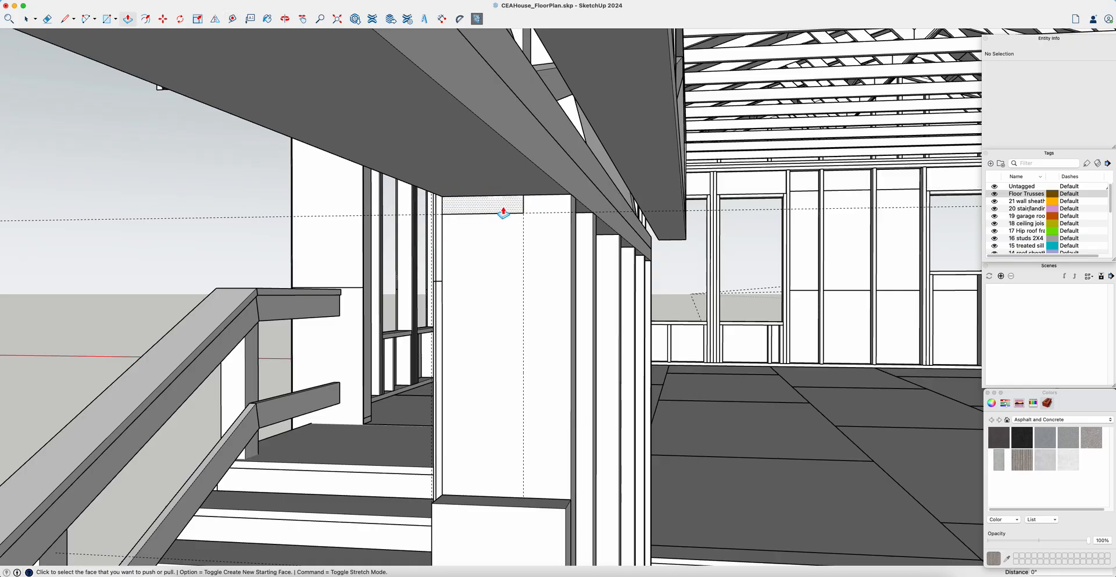
left_click(498, 210)
scroll(386, 225, "up", 10)
middle_click_drag(318, 224, 238, 196)
left_click(137, 155)
middle_click_drag(161, 219, 531, 234)
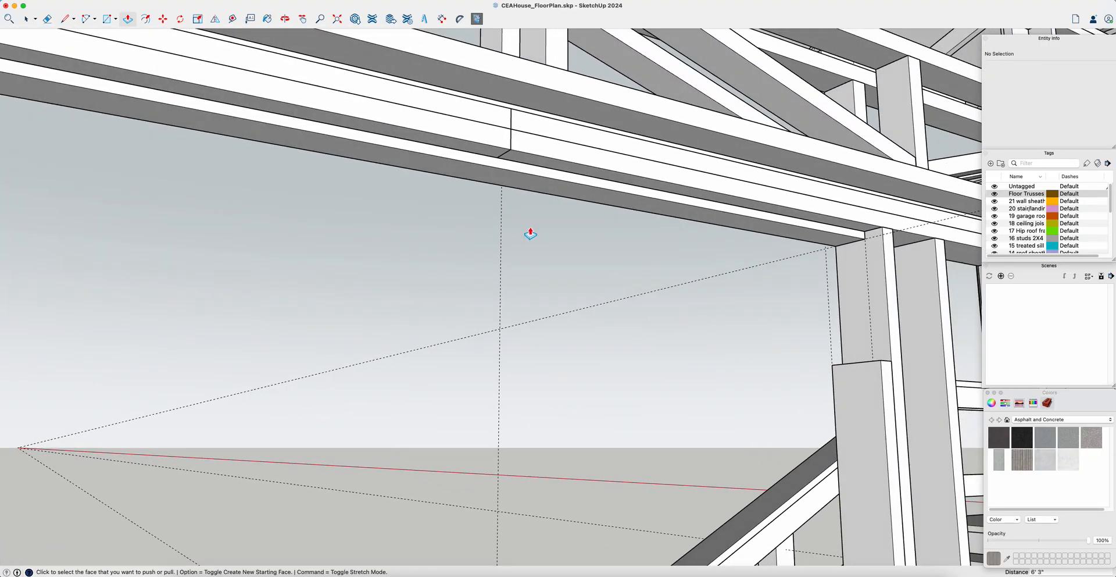
Make the whole extruded filler strip under the top plate a group.
key("space")
triple_click(634, 198)
right_click(636, 198)
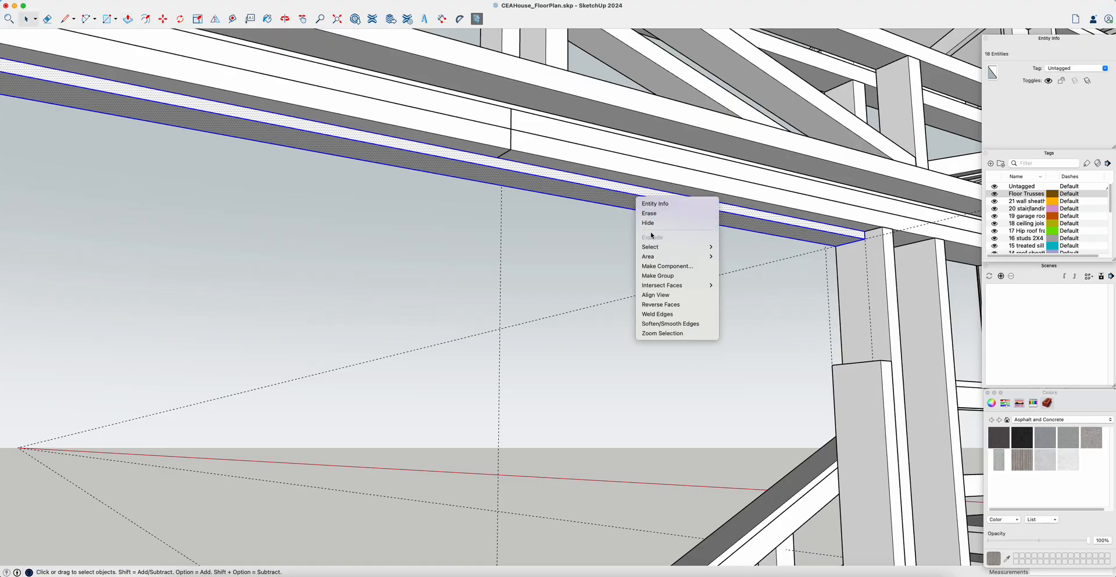
left_click(663, 276)
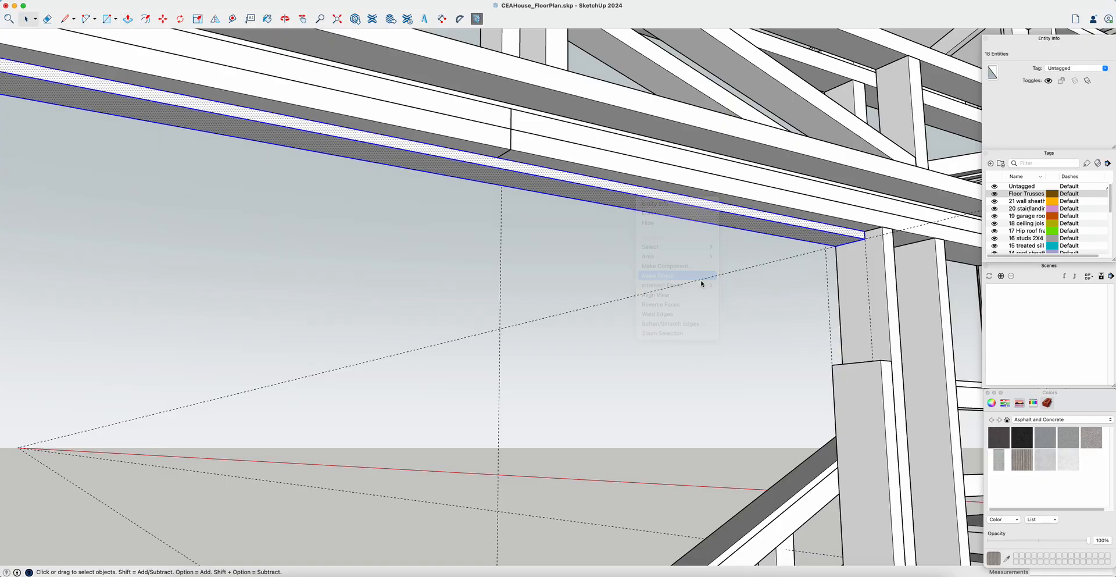
Draw a 3 1/2" by 11 7/8" rectangle on the stud face between filler strip and trimmer, and extrude it across the opening to the opposite stud.
middle_click_drag(770, 279, 771, 275)
scroll(771, 275, "up", 10)
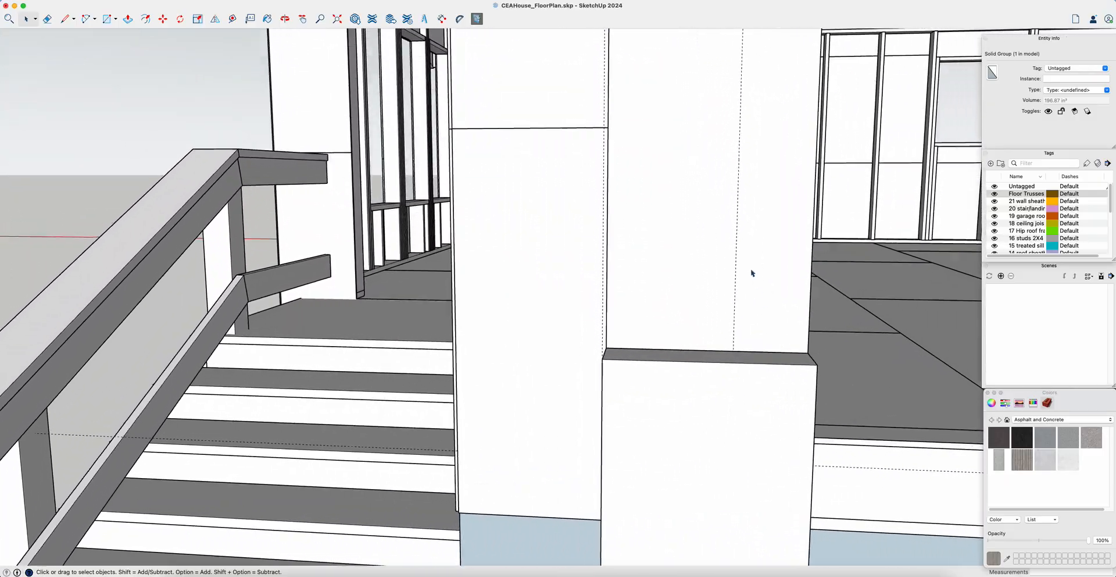
middle_click_drag(752, 273, 675, 268)
key("r")
left_click(549, 136)
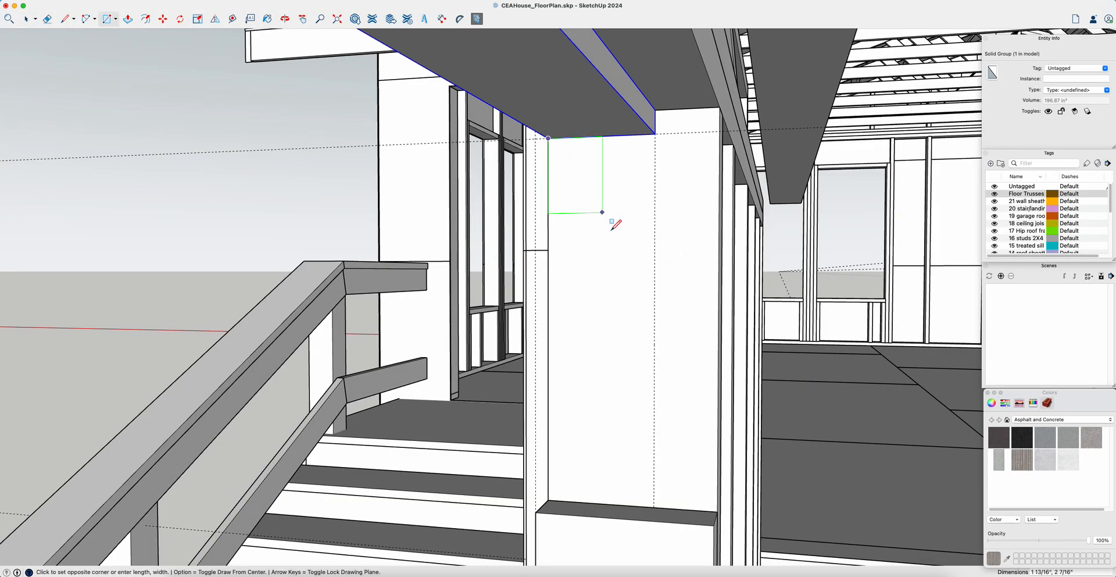
left_click(655, 499)
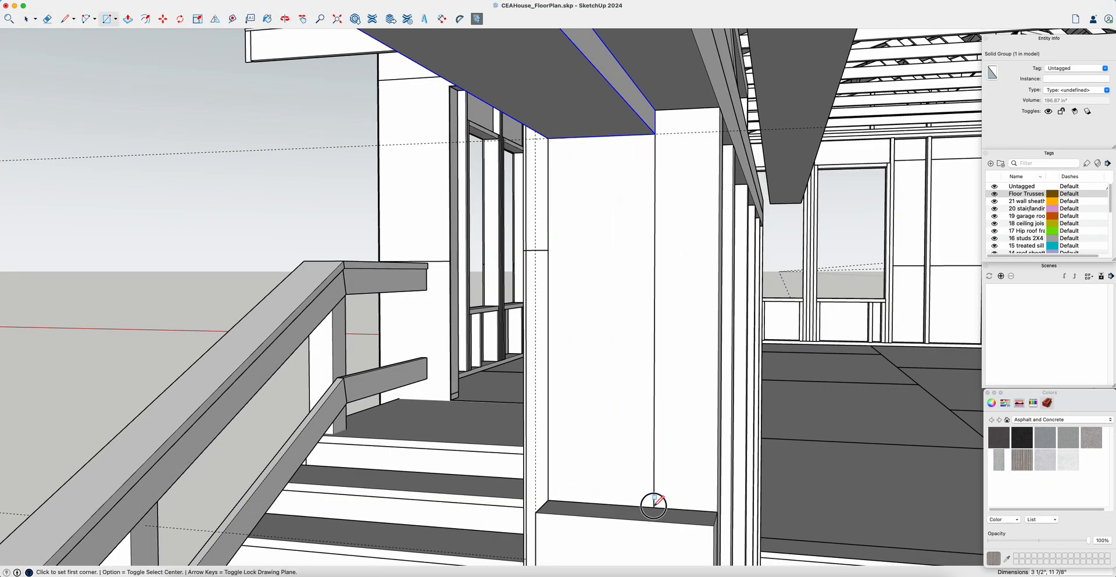
key("p")
left_click(616, 347)
middle_click_drag(635, 376, 755, 390)
left_click(799, 318)
Make the whole extruded header a component named 6' LVL Header.
key("space")
triple_click(627, 277)
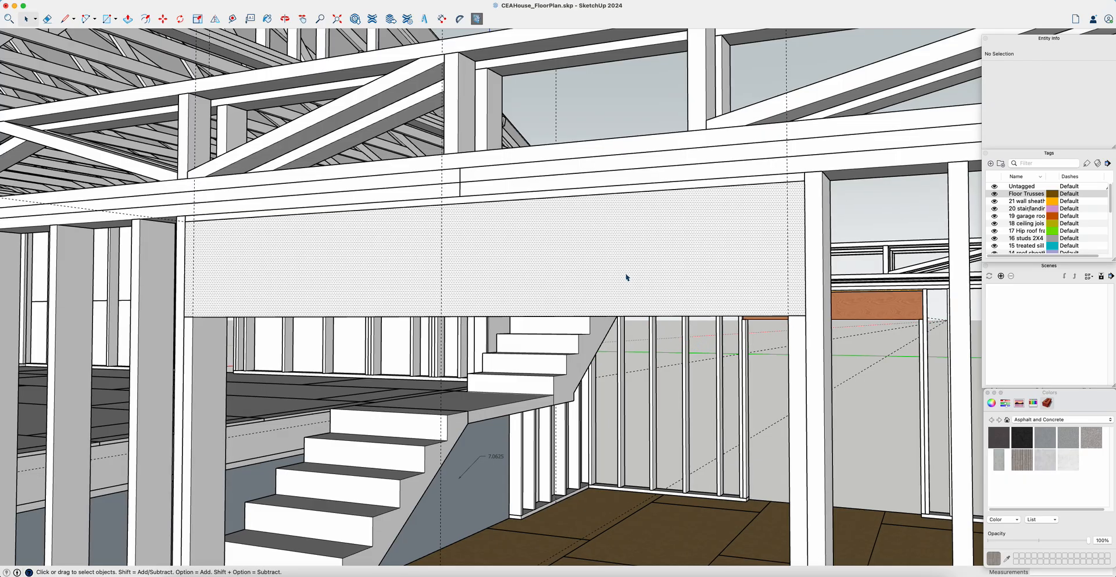
right_click(626, 274)
mouse_move(656, 334)
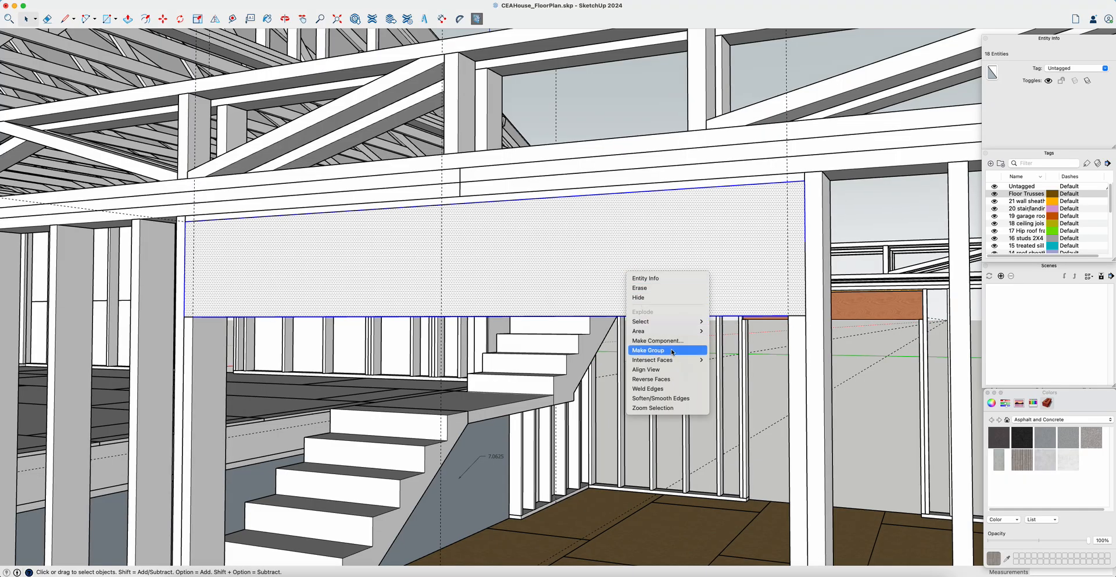
left_click(656, 341)
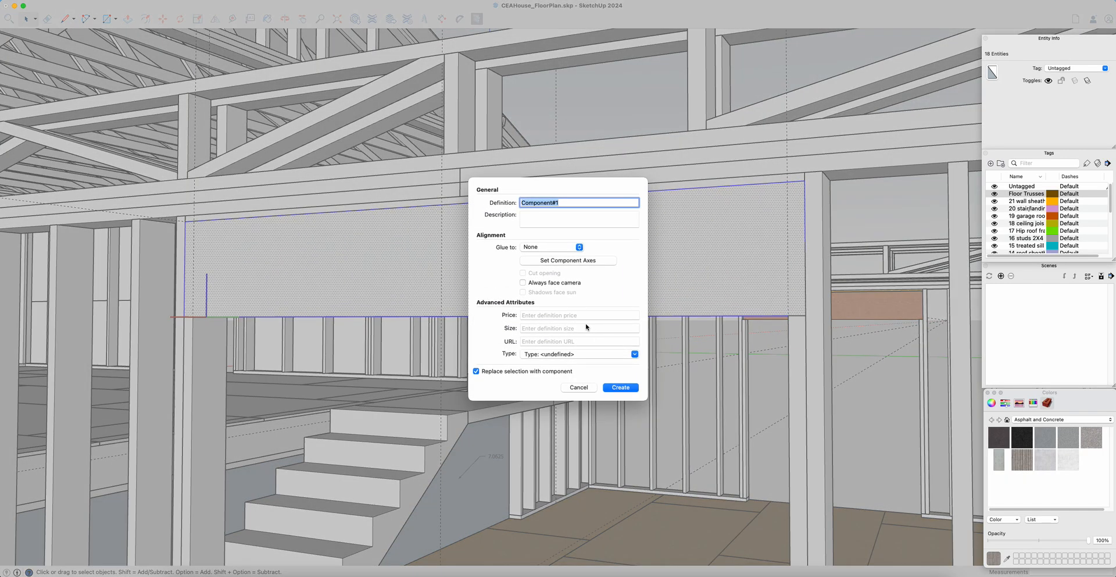
type("6' LVL Header")
left_click(620, 387)
From the Wood materials, paint the header with the pinkish-brown grain and the filler strip above it with the light yellow wood.
key("b")
left_click(1052, 420)
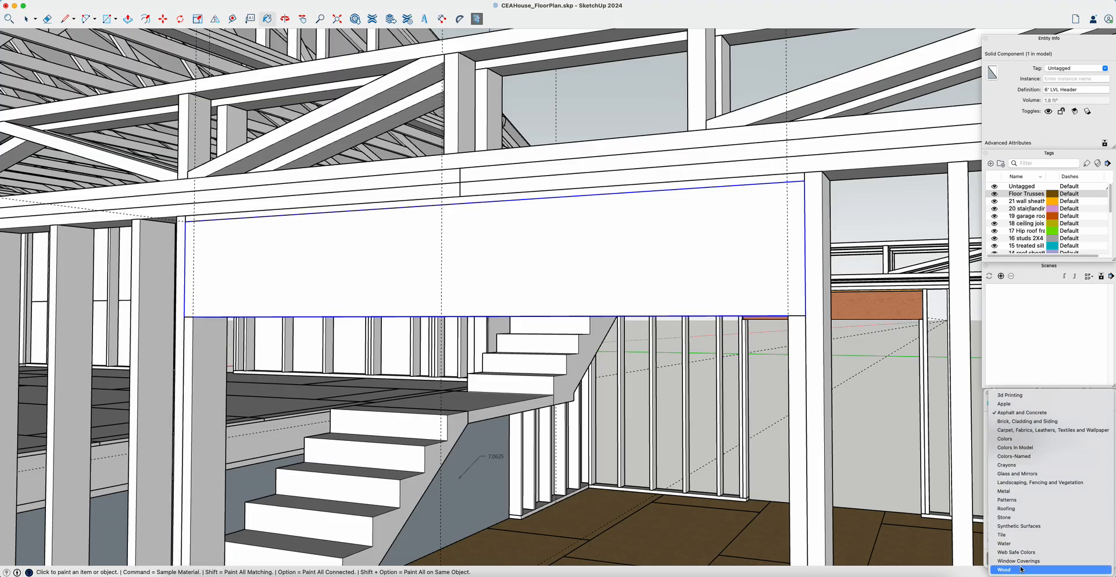
left_click(1022, 570)
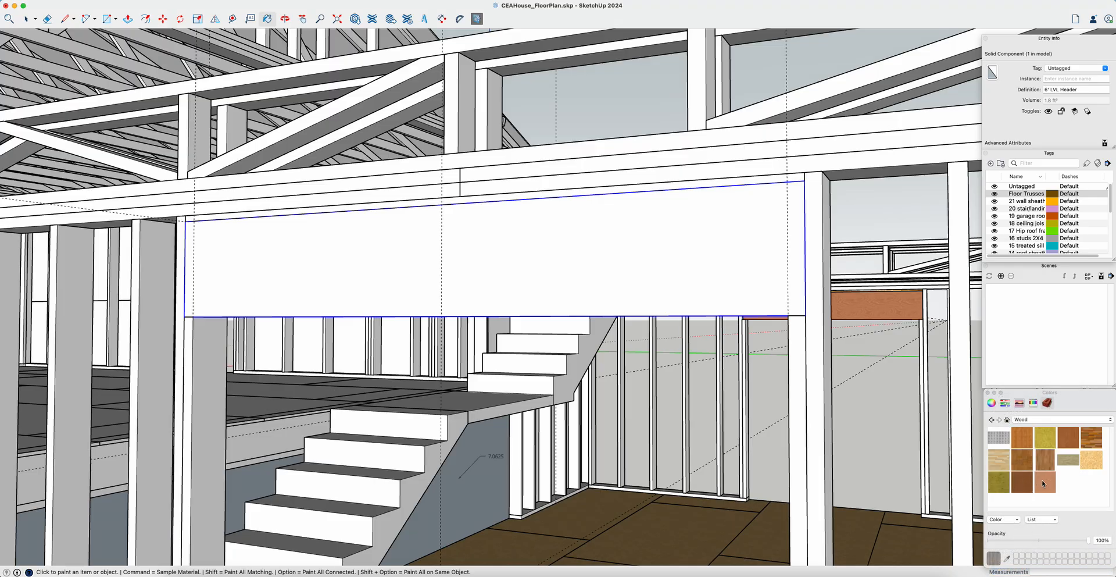
left_click(590, 221)
middle_click_drag(606, 249, 826, 347)
left_click(1092, 460)
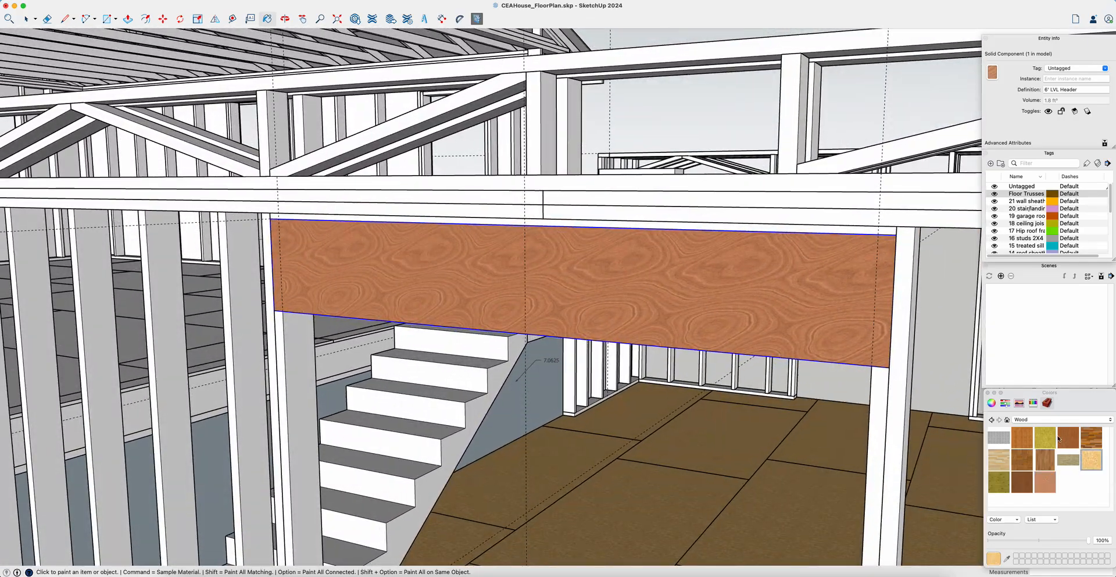
left_click(808, 226)
middle_click_drag(808, 225, 770, 307)
key("space")
left_click(411, 383)
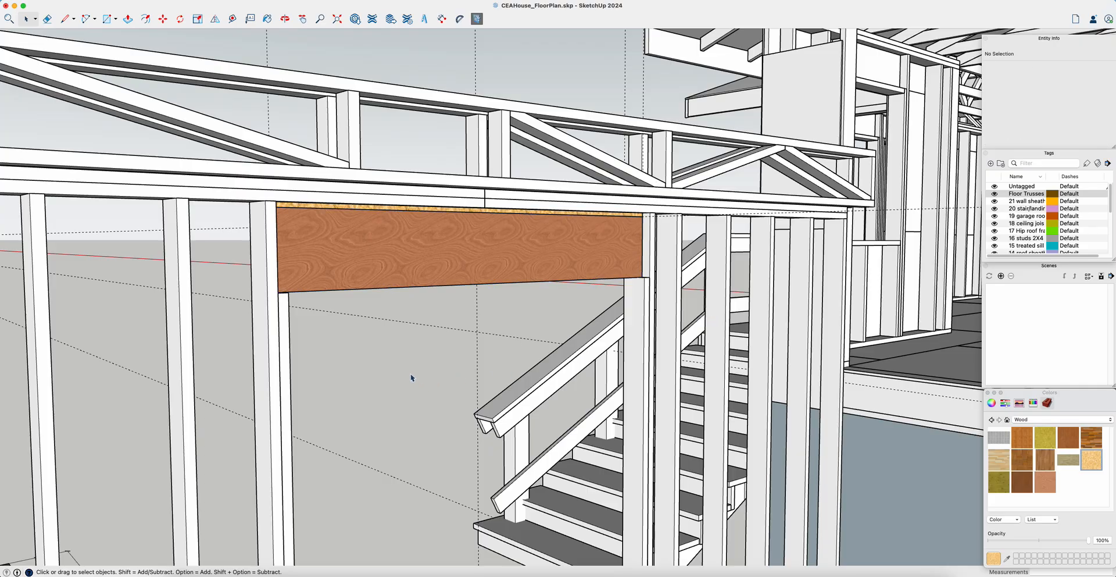
Examine the framed door opening with its header and trimmers, and the surrounding walls, from several sides.
middle_click_drag(411, 377, 506, 291)
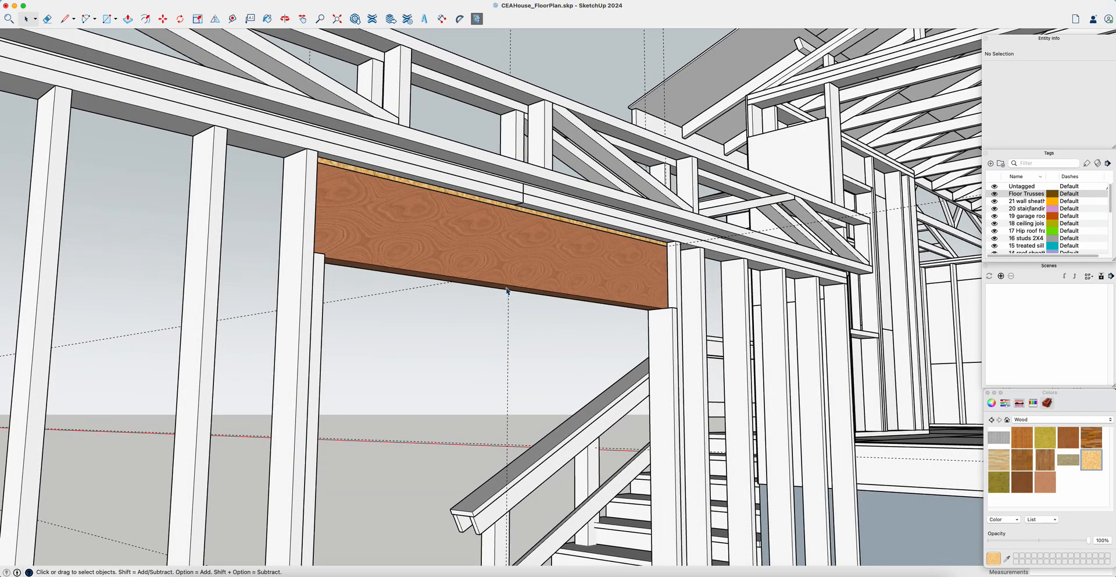
scroll(507, 291, "up", 8)
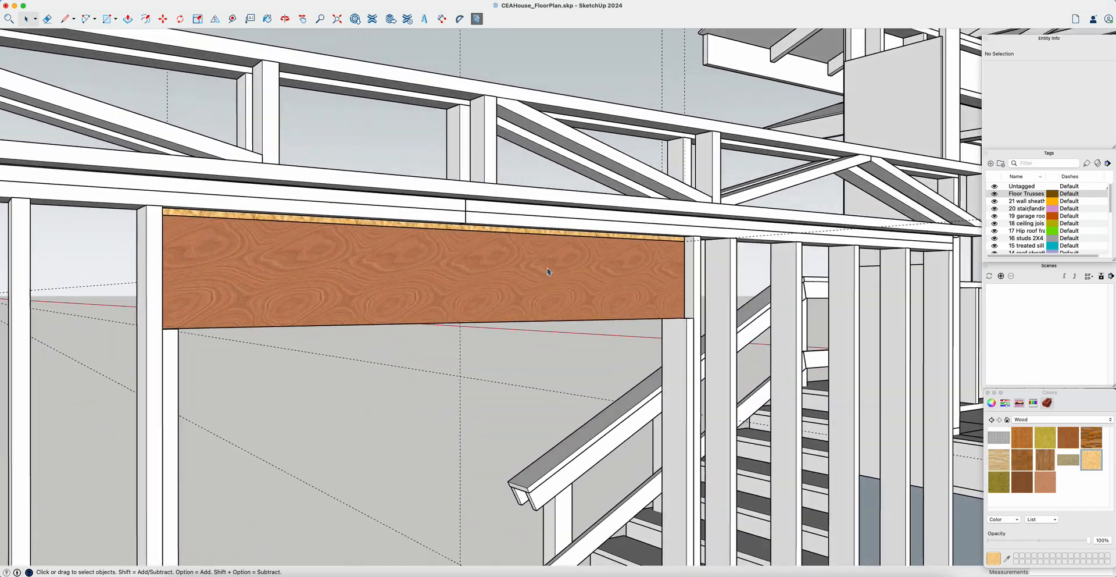
scroll(546, 269, "down", 4)
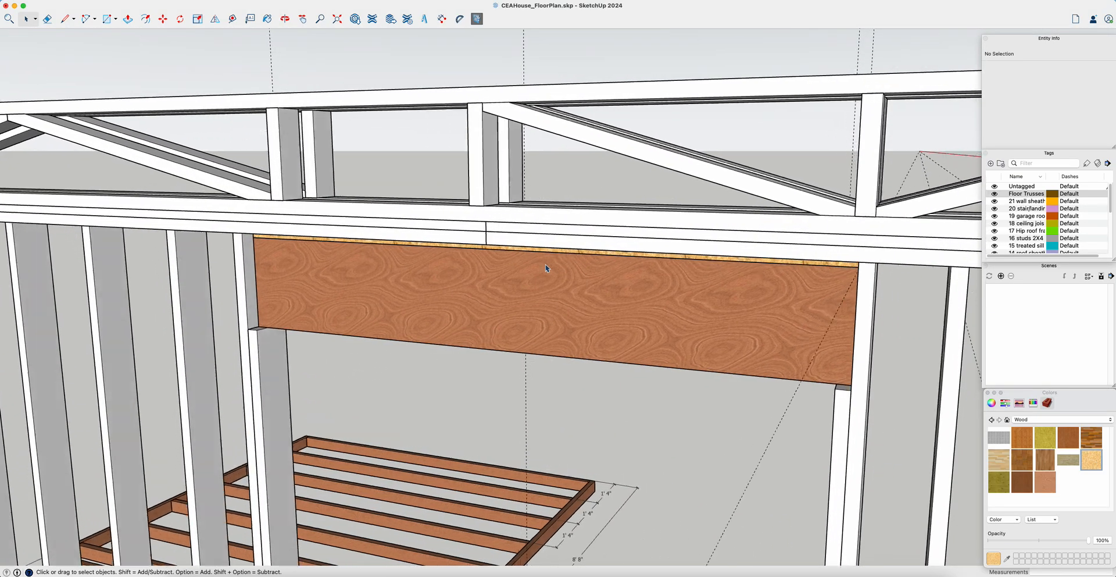
middle_click_drag(547, 269, 547, 269)
scroll(547, 269, "down", 8)
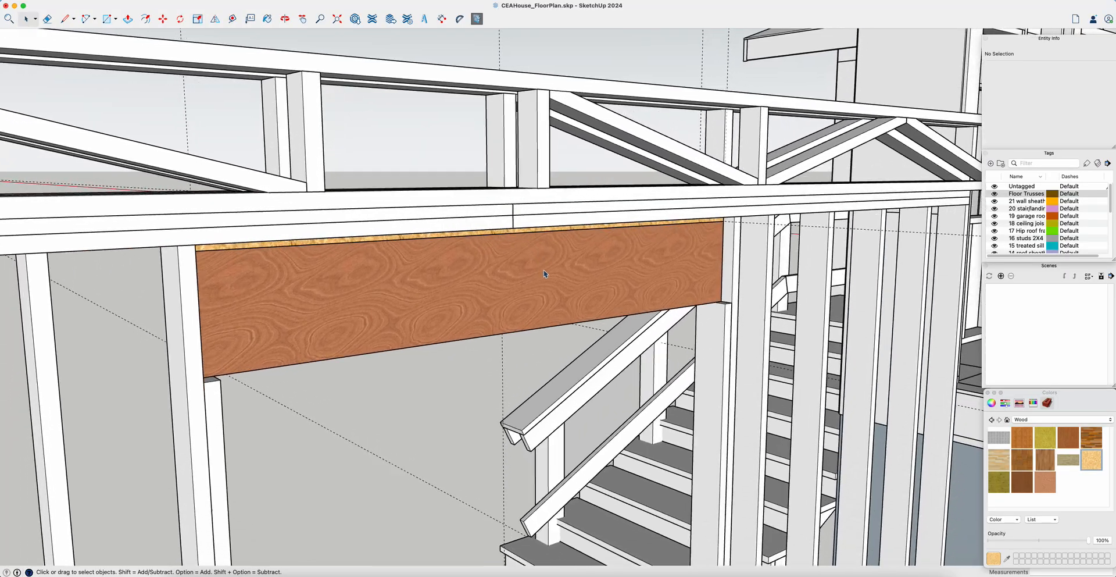
scroll(541, 278, "down", 10)
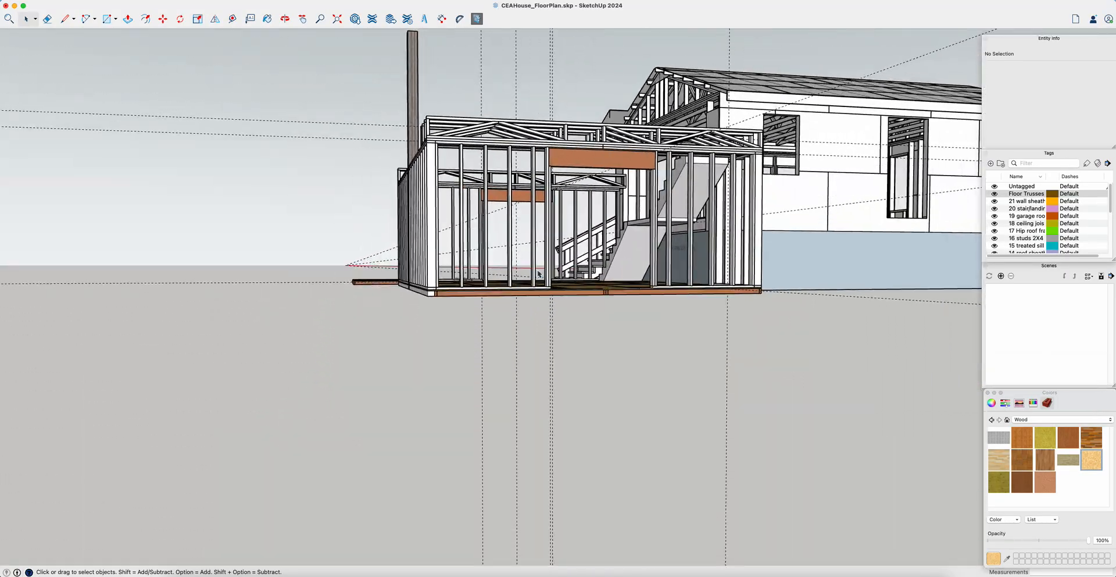
middle_click_drag(539, 273, 567, 267)
scroll(567, 266, "up", 5)
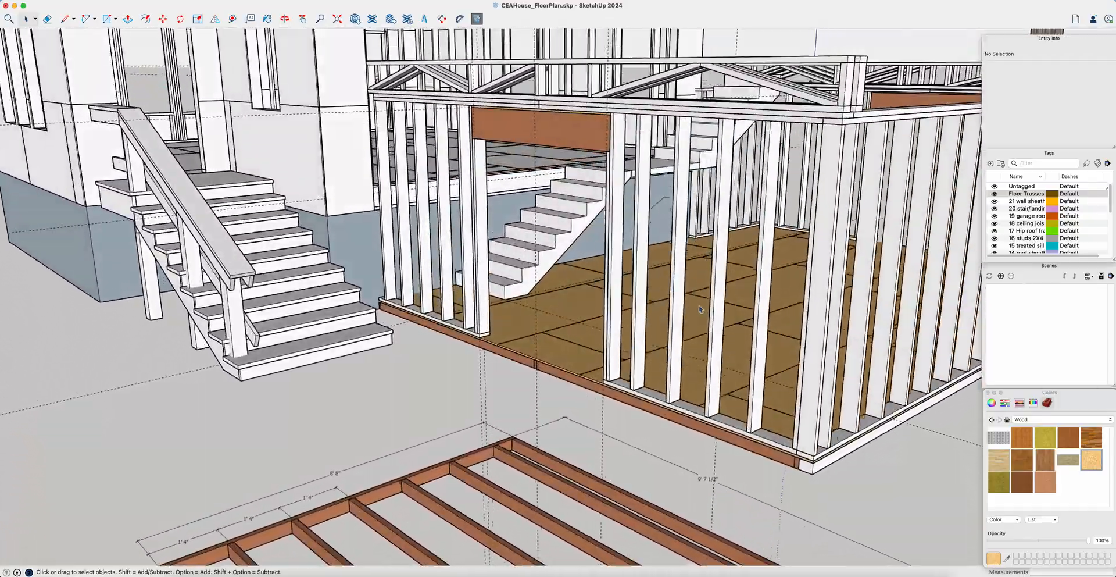
middle_click_drag(443, 219, 625, 339)
scroll(626, 339, "down", 10)
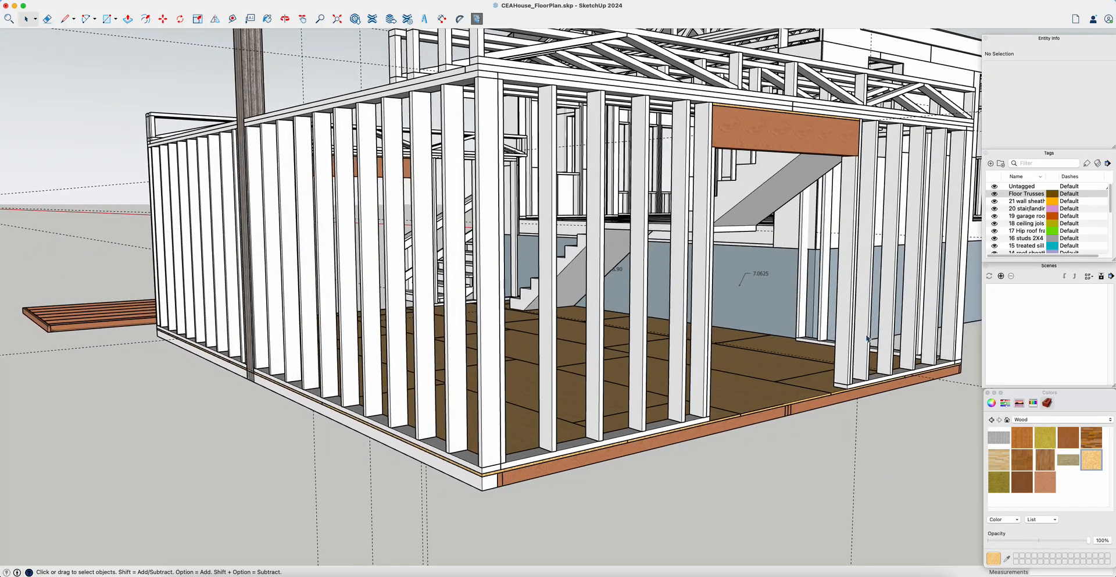
middle_click_drag(868, 338, 581, 343)
scroll(575, 250, "down", 5)
middle_click_drag(576, 247, 748, 273)
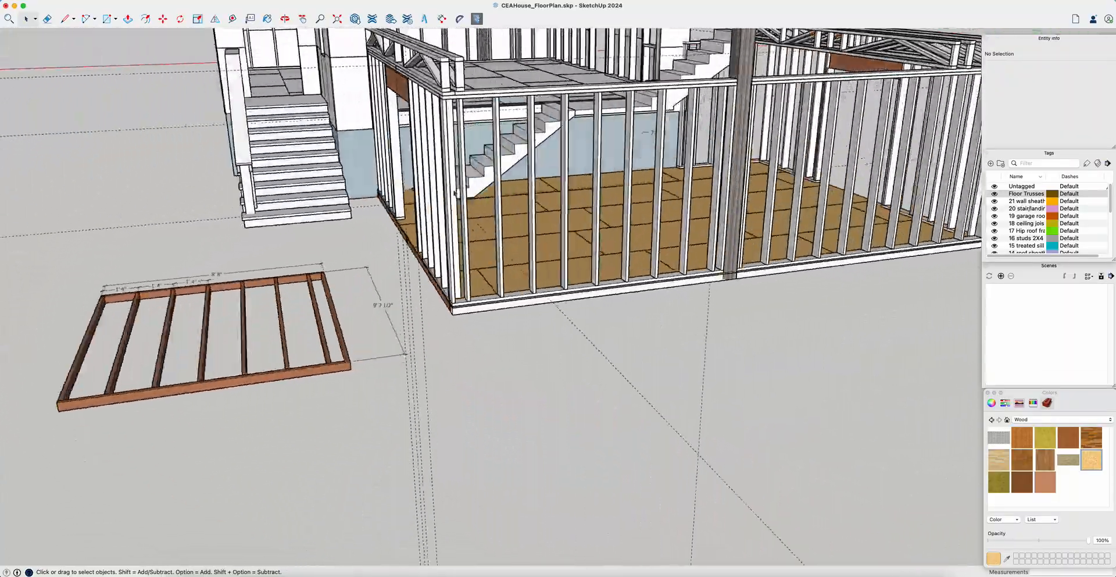
Inspect the whole addition from all around, checking both header openings, the stud walls, the interior stairs, the floor sheathing and the floor trusses.
middle_click_drag(907, 175, 639, 155)
middle_click_drag(543, 166, 510, 173)
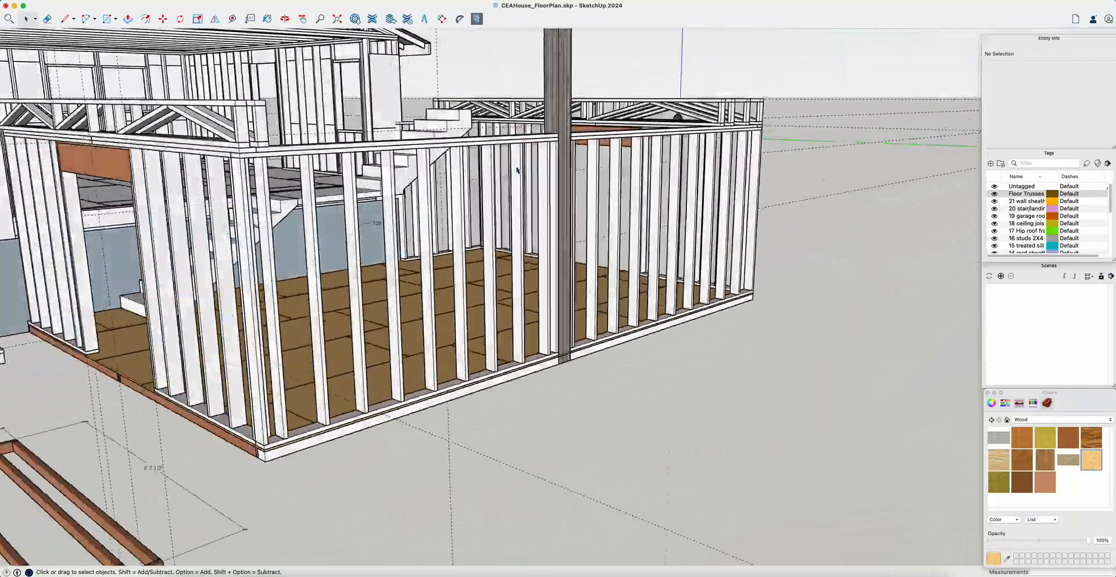
scroll(514, 171, "up", 5)
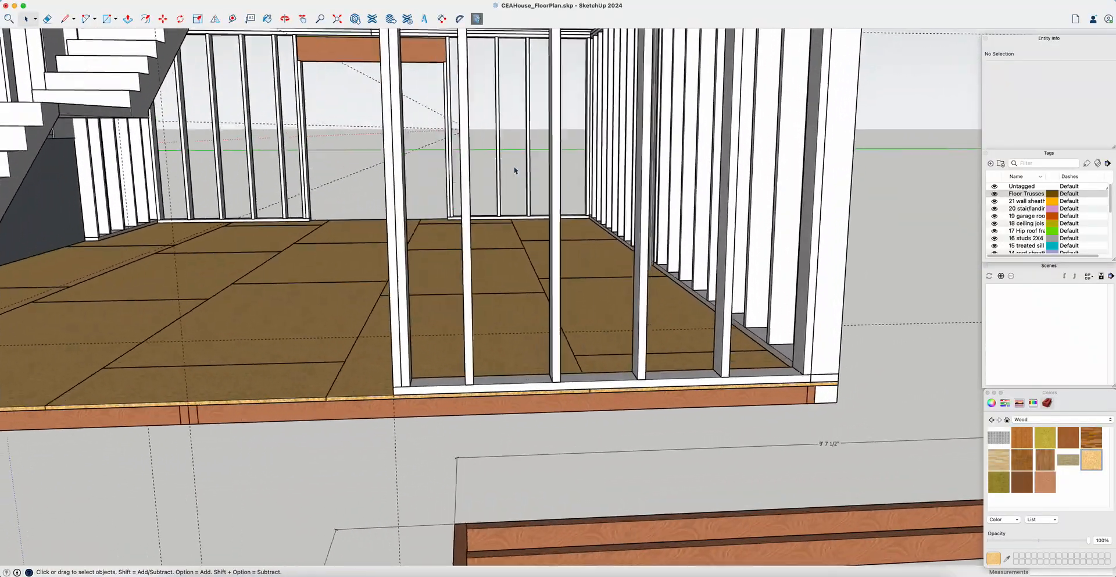
middle_click_drag(514, 171, 515, 171)
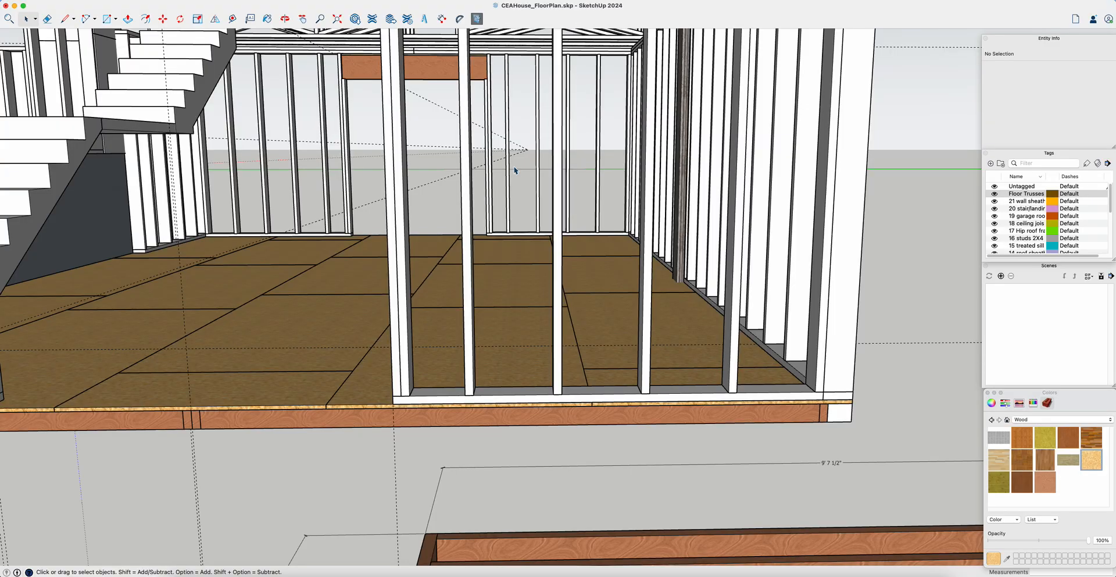
middle_click_drag(515, 170, 465, 196)
scroll(483, 182, "down", 5)
scroll(464, 195, "up", 10)
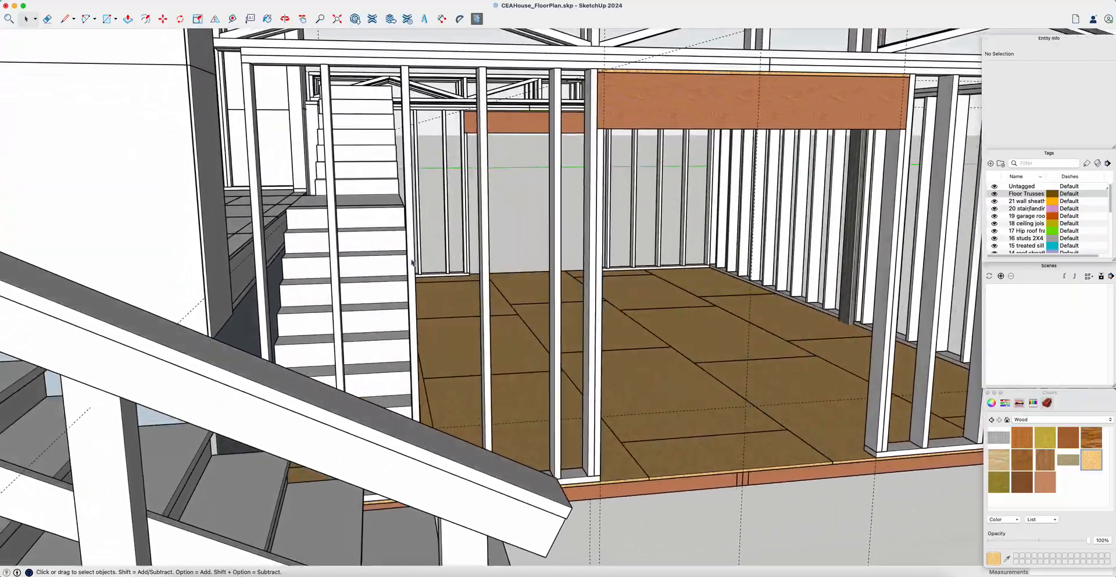
middle_click_drag(393, 232, 434, 248)
scroll(433, 247, "down", 5)
middle_click_drag(536, 242, 510, 217)
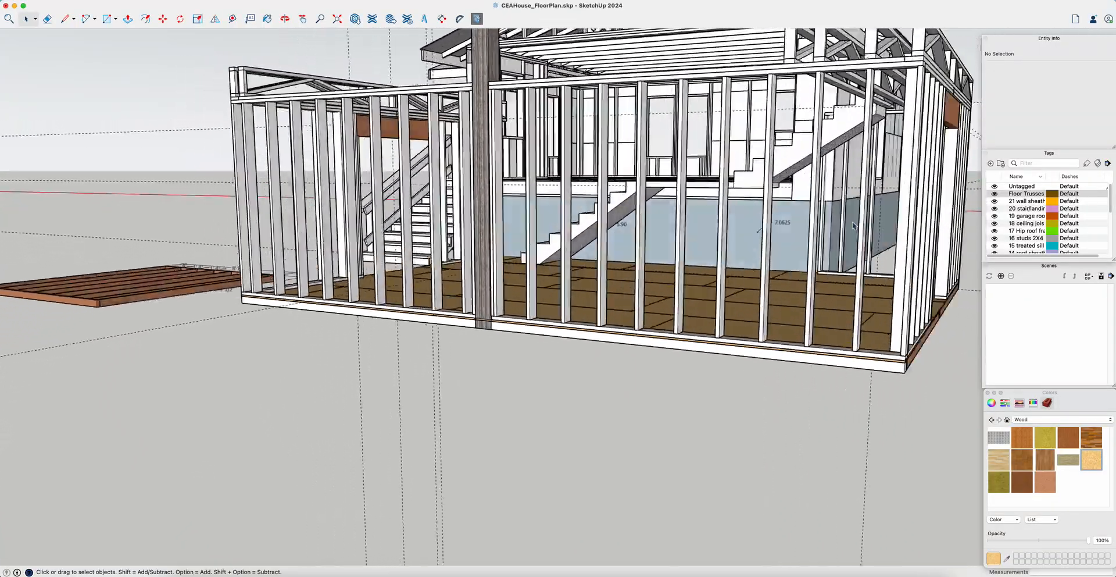
middle_click_drag(853, 226, 828, 222)
middle_click_drag(785, 184, 804, 178)
scroll(756, 188, "up", 3)
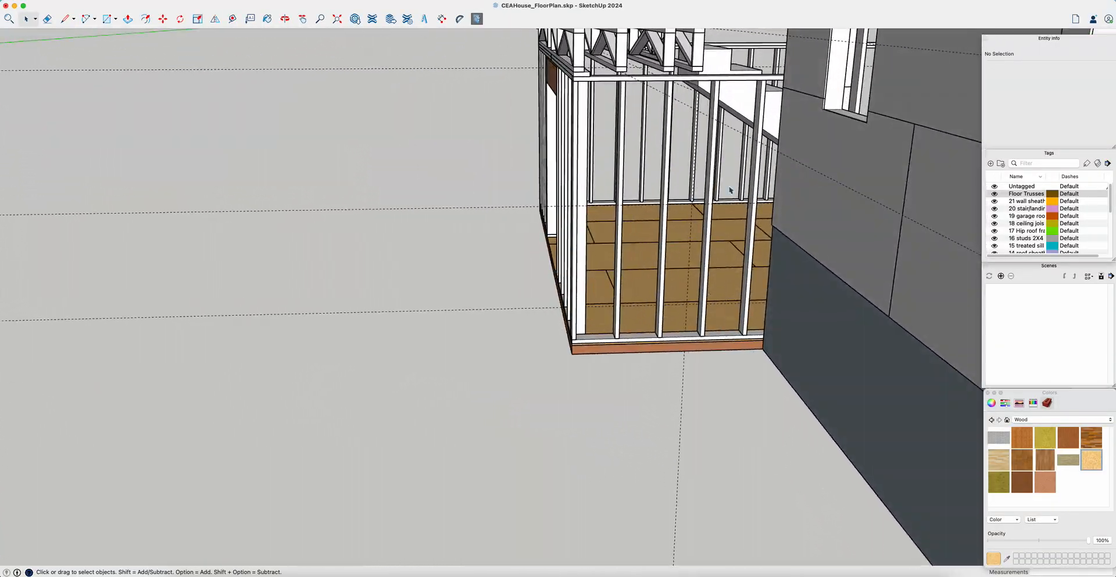
middle_click_drag(734, 190, 572, 173)
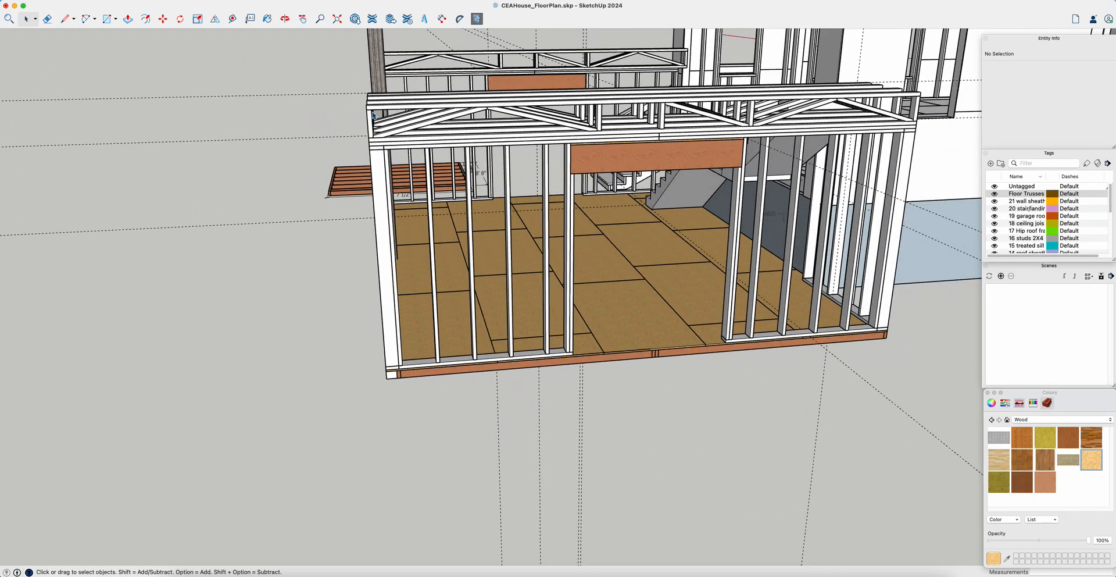
scroll(384, 119, "down", 5)
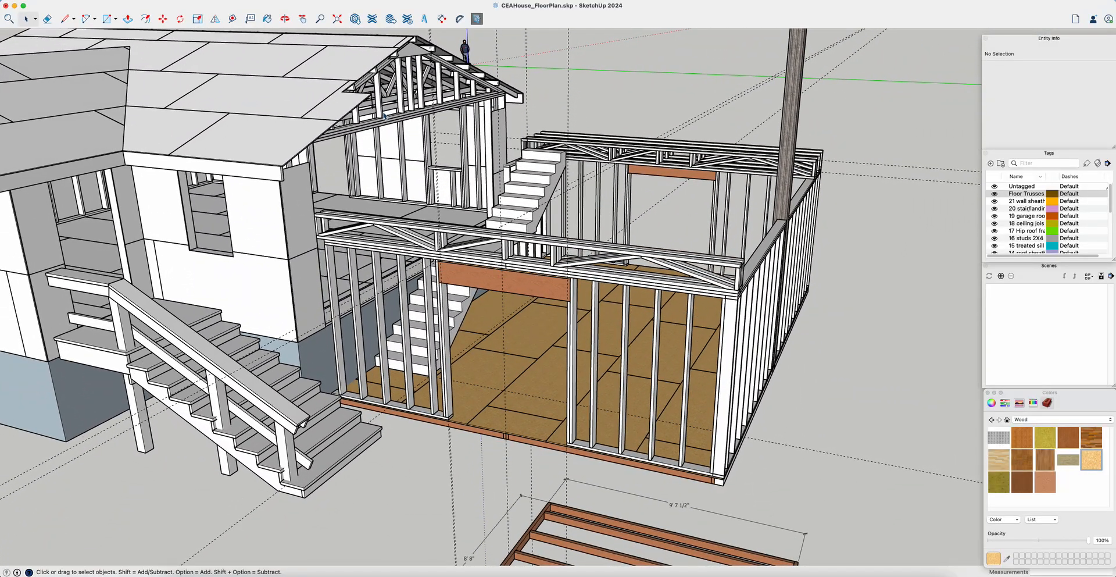